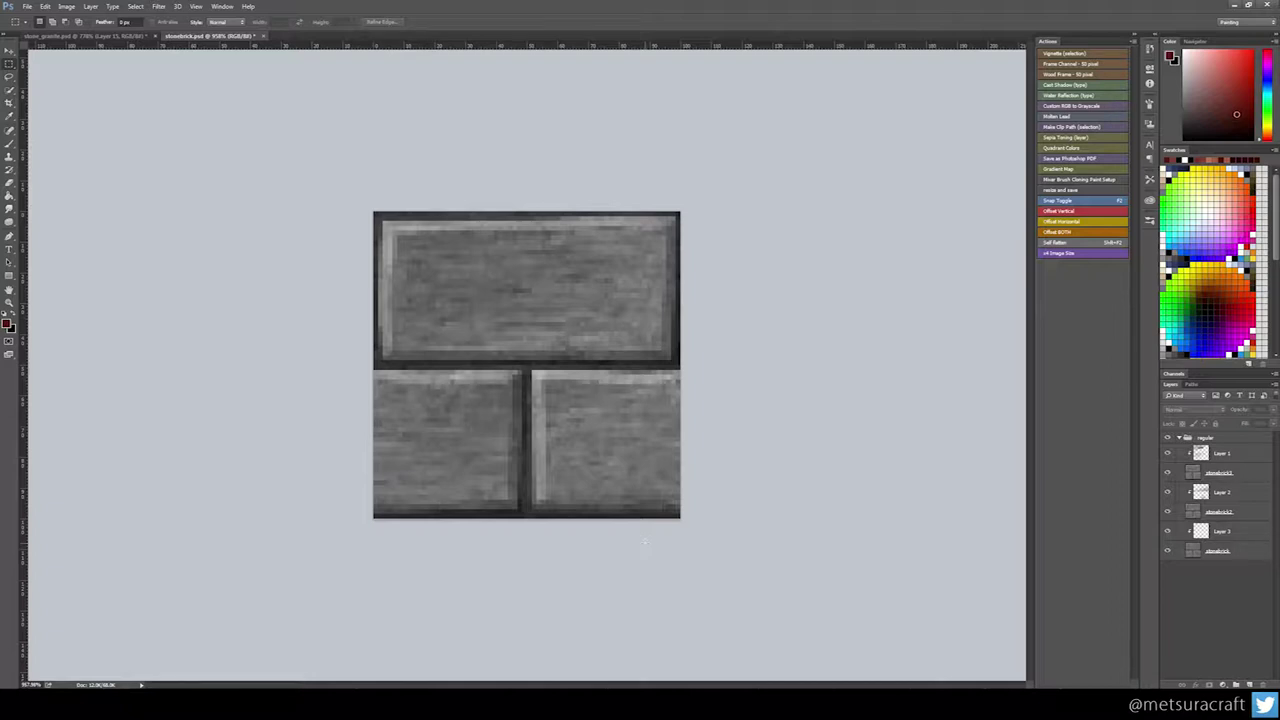
- Duplicate the regular layer group, collapse the original, and rename the copy cracked
{"action": "key", "text": "b"}
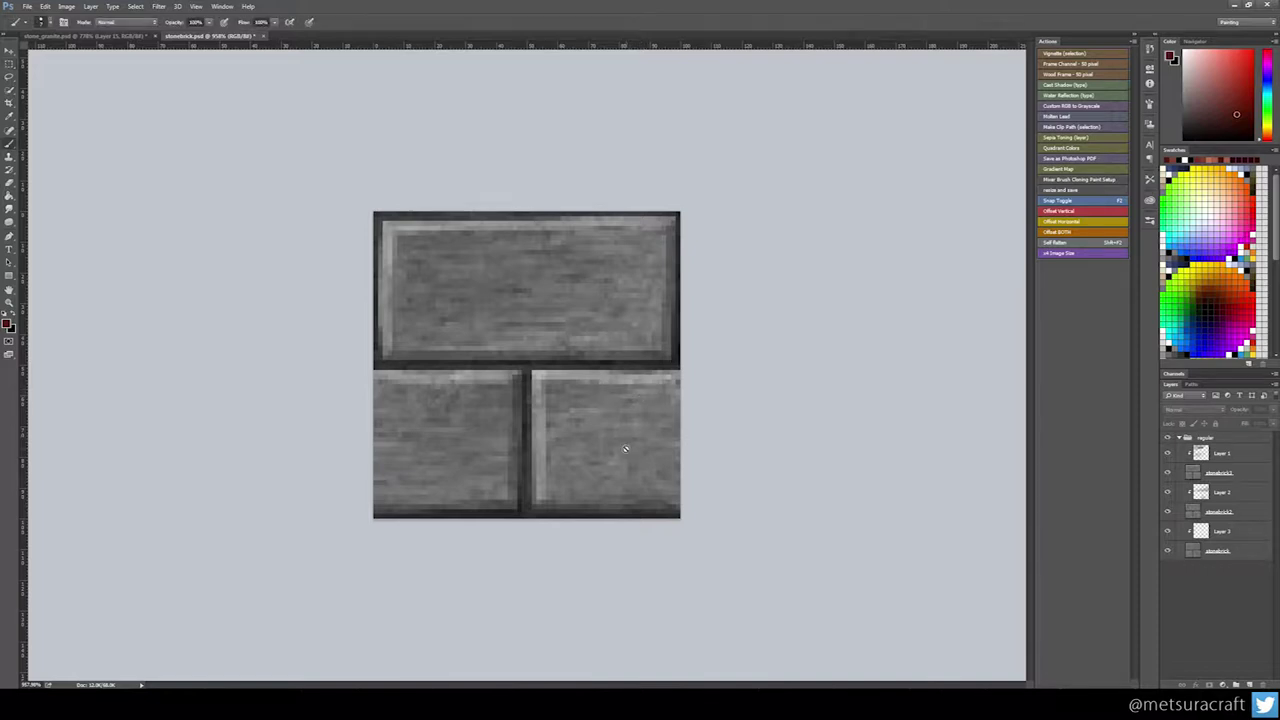
{"action": "left_click", "coordinate": [1225, 440]}
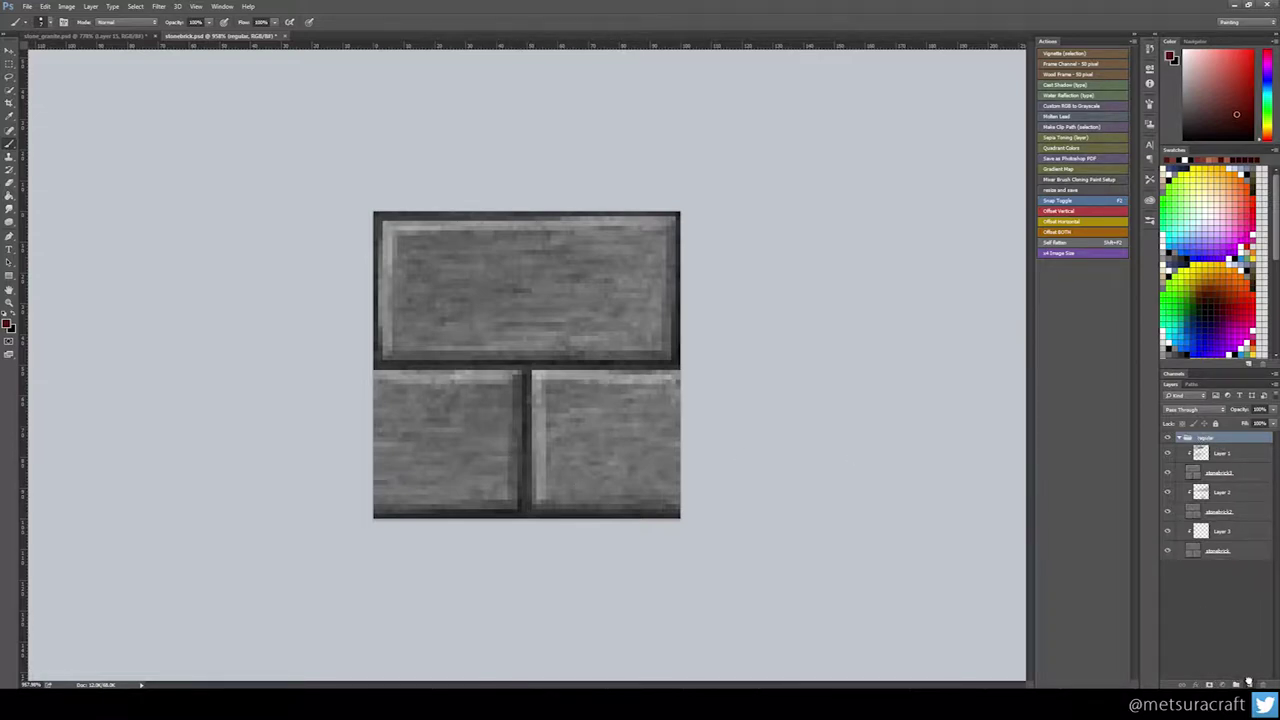
{"action": "left_click_drag", "start_coordinate": [1248, 681], "coordinate": [1248, 681]}
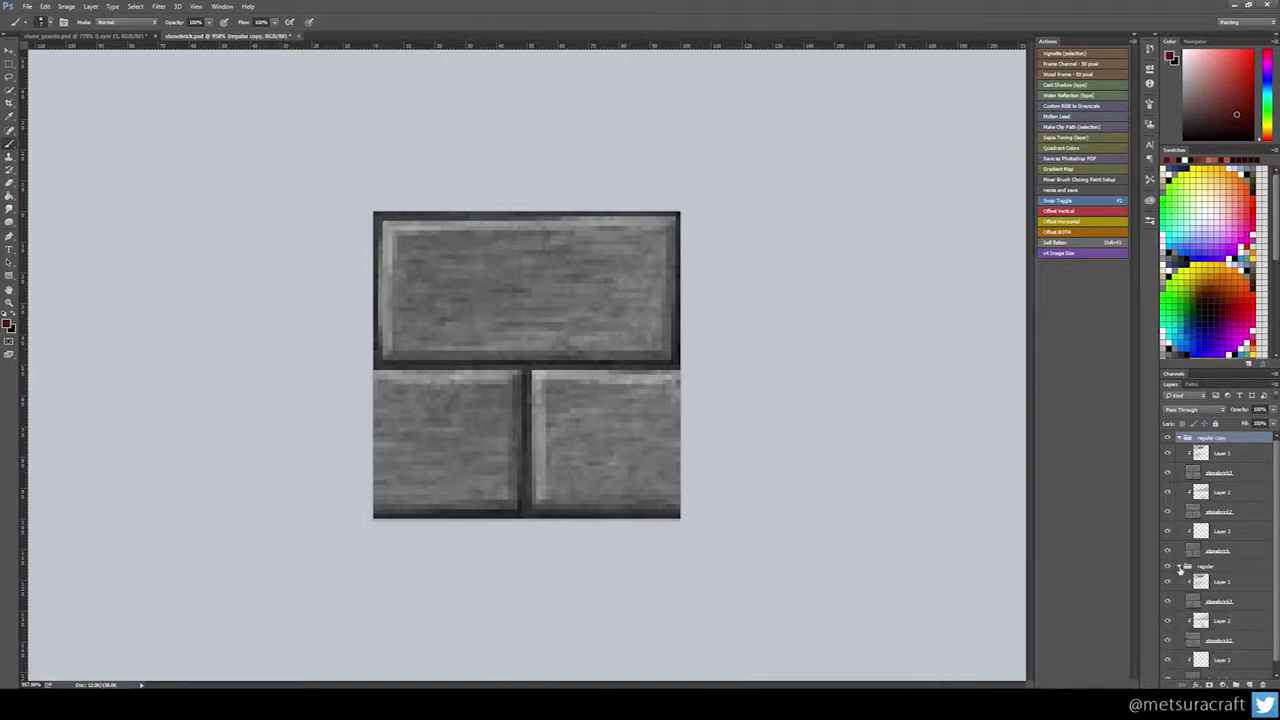
{"action": "left_click", "coordinate": [1180, 568]}
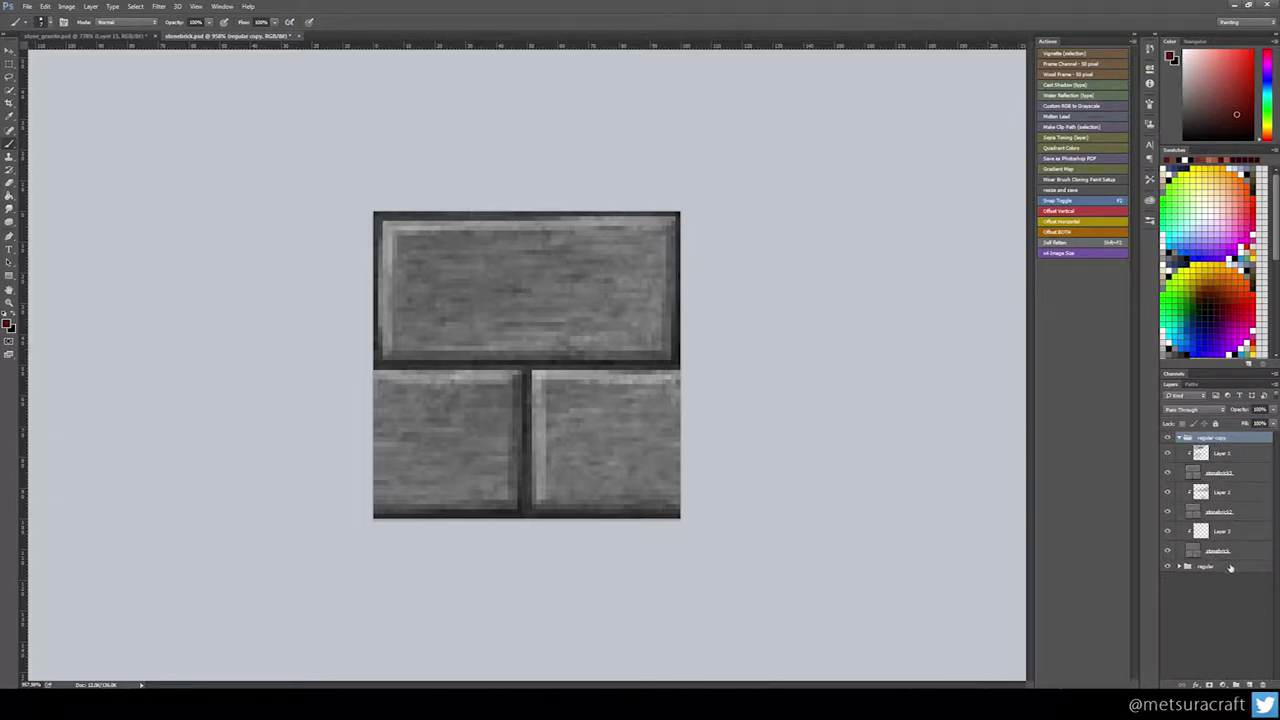
{"action": "double_click", "coordinate": [1213, 438]}
{"action": "type", "text": "cracked"}
{"action": "key", "text": "Return"}
- Hide Layer 1, stonebrick3, Layer 2 and stonebrick2 in the cracked group, and select its stonebrick layer
{"action": "left_click", "coordinate": [1168, 454]}
{"action": "left_click", "coordinate": [1168, 454]}
{"action": "left_click", "coordinate": [1168, 472]}
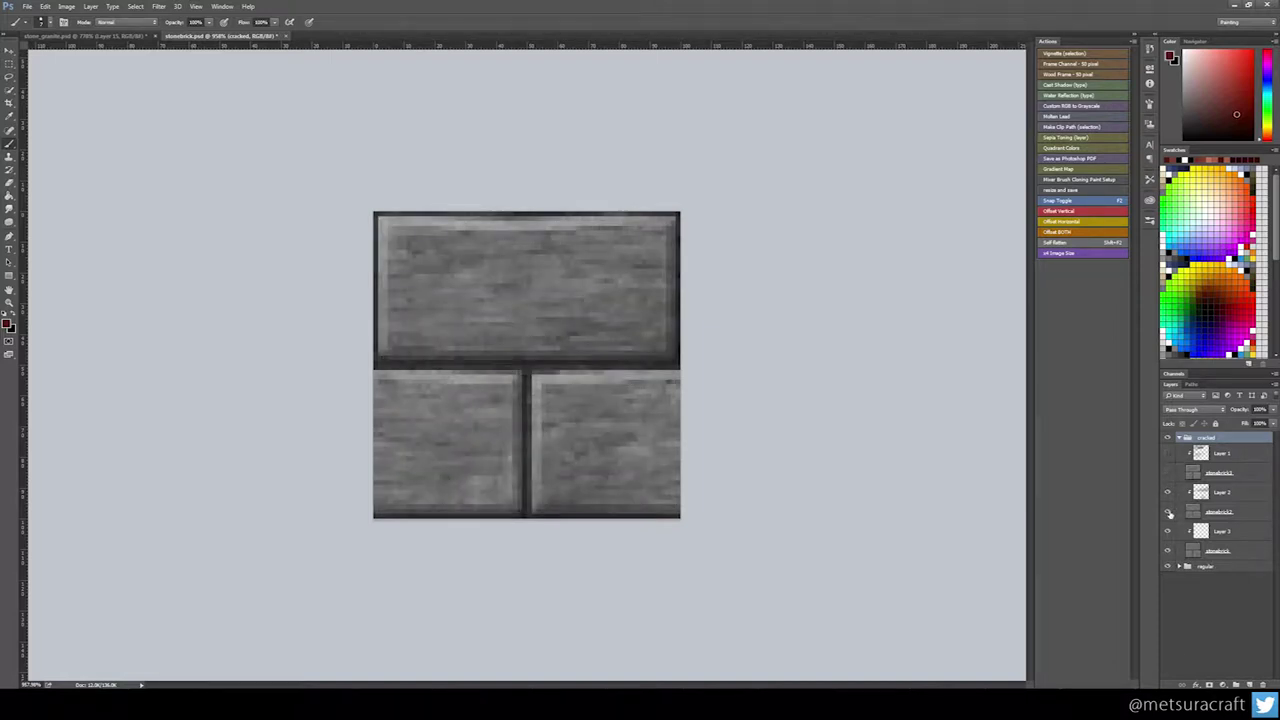
{"action": "left_click", "coordinate": [1169, 511]}
{"action": "left_click", "coordinate": [1168, 491]}
{"action": "left_click", "coordinate": [1237, 551]}
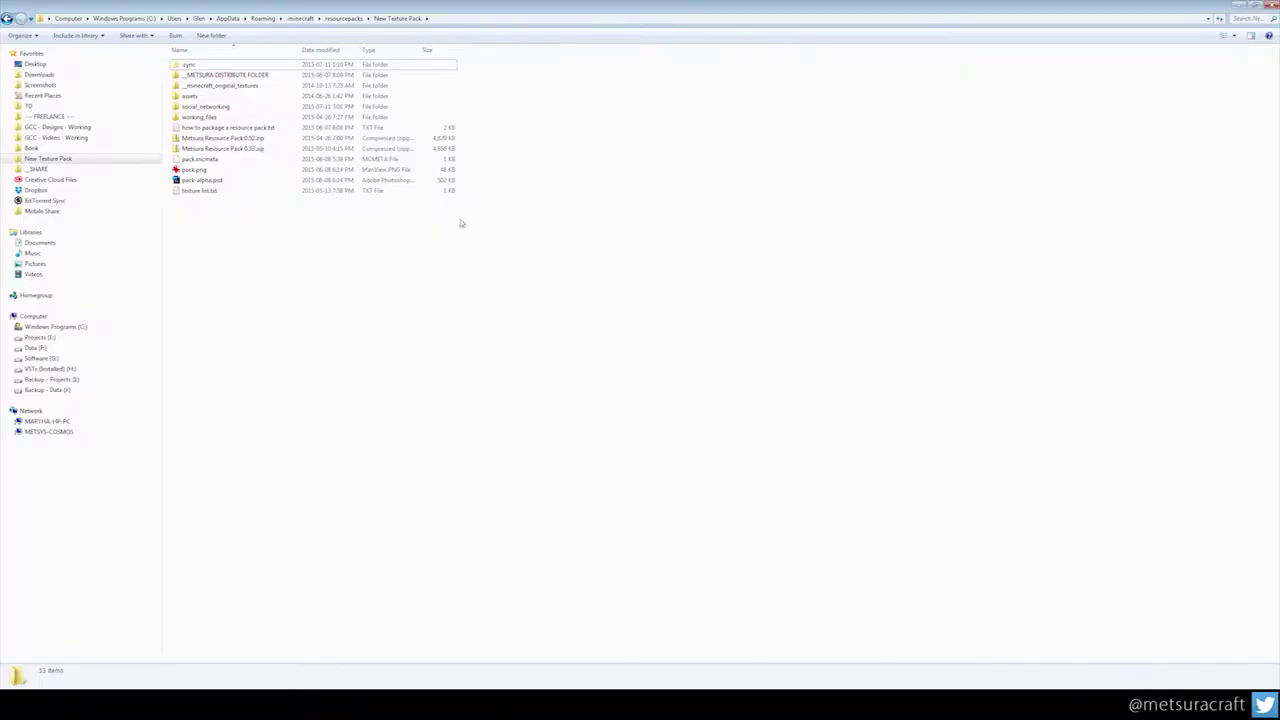
- In the file explorer, go from the New Texture Pack folder to assets, minecraft, textures, blocks
{"action": "double_click", "coordinate": [196, 96]}
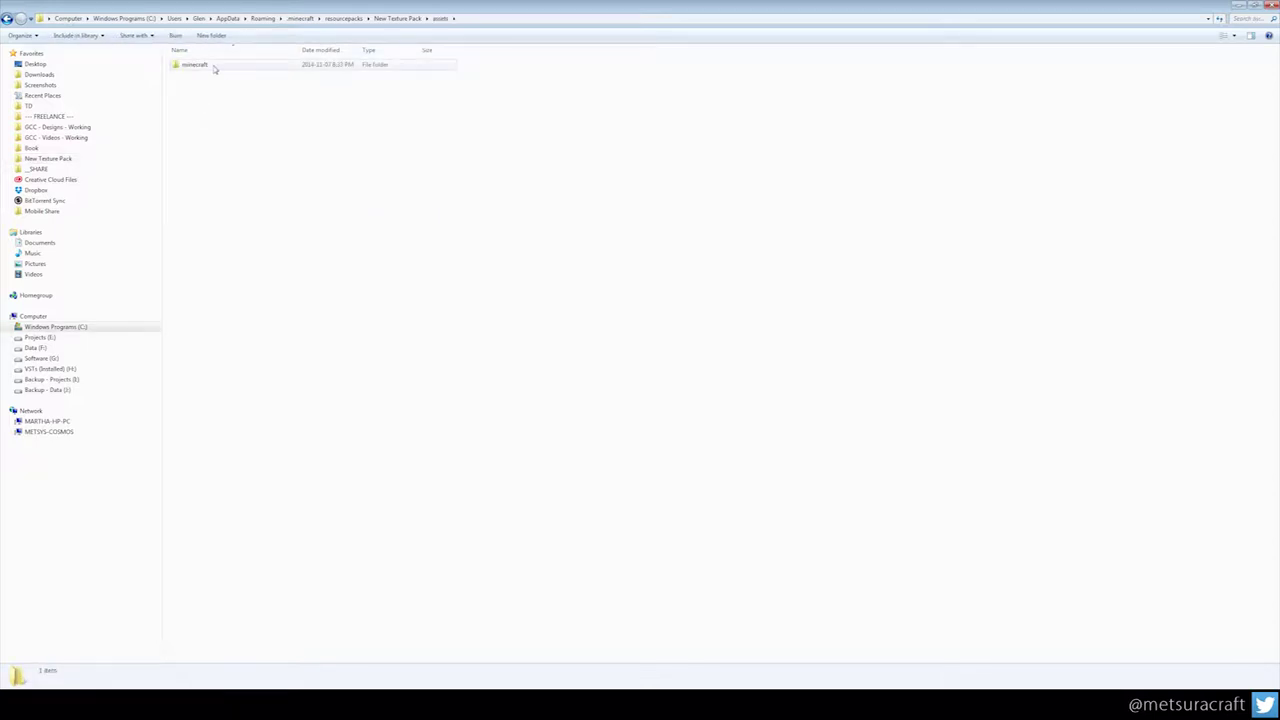
{"action": "double_click", "coordinate": [212, 66]}
{"action": "double_click", "coordinate": [196, 85]}
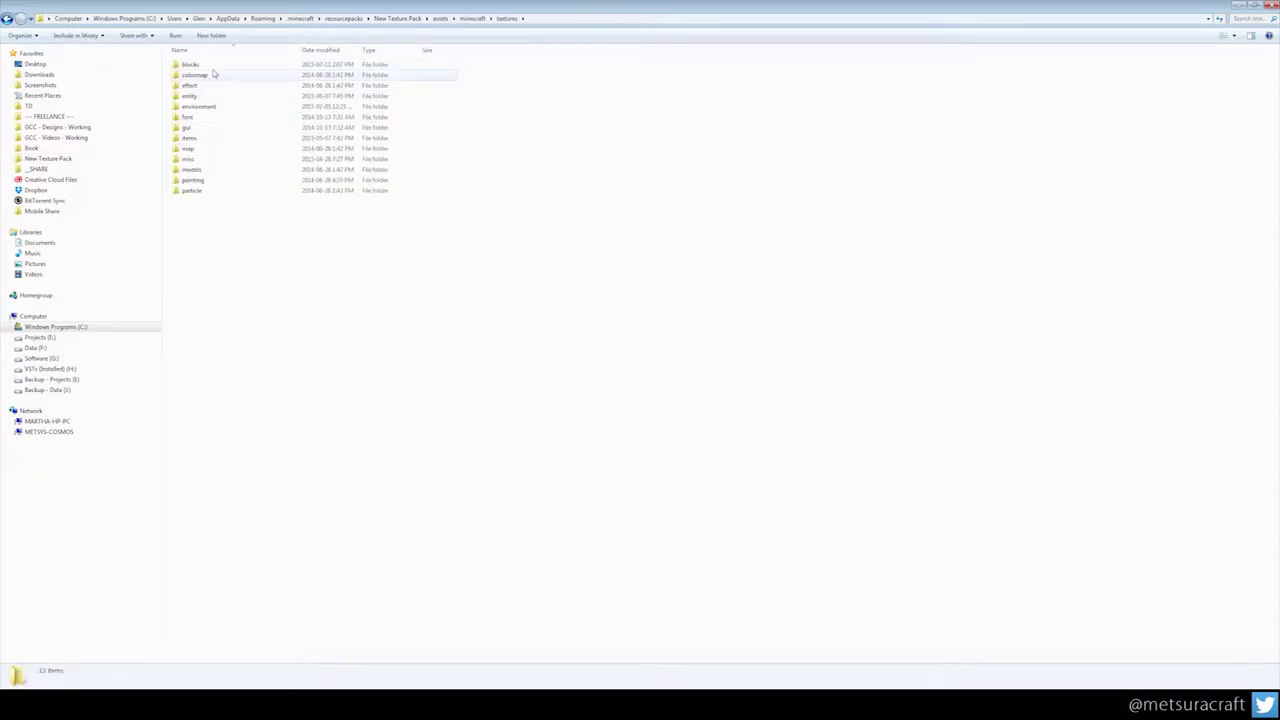
{"action": "double_click", "coordinate": [200, 64]}
- Look through the block textures and show the folder as a details list sorted by name
{"action": "scroll", "coordinate": [750, 420], "scroll_direction": "down", "scroll_amount": 5}
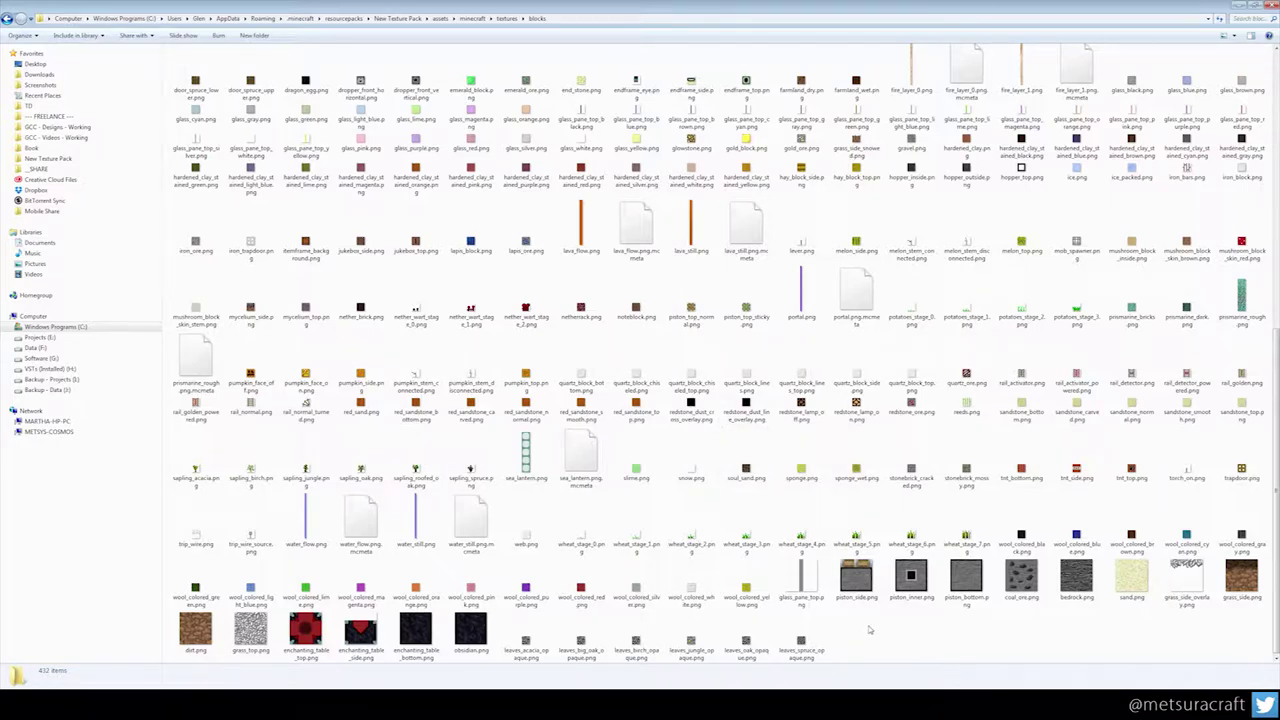
{"action": "key", "text": "s"}
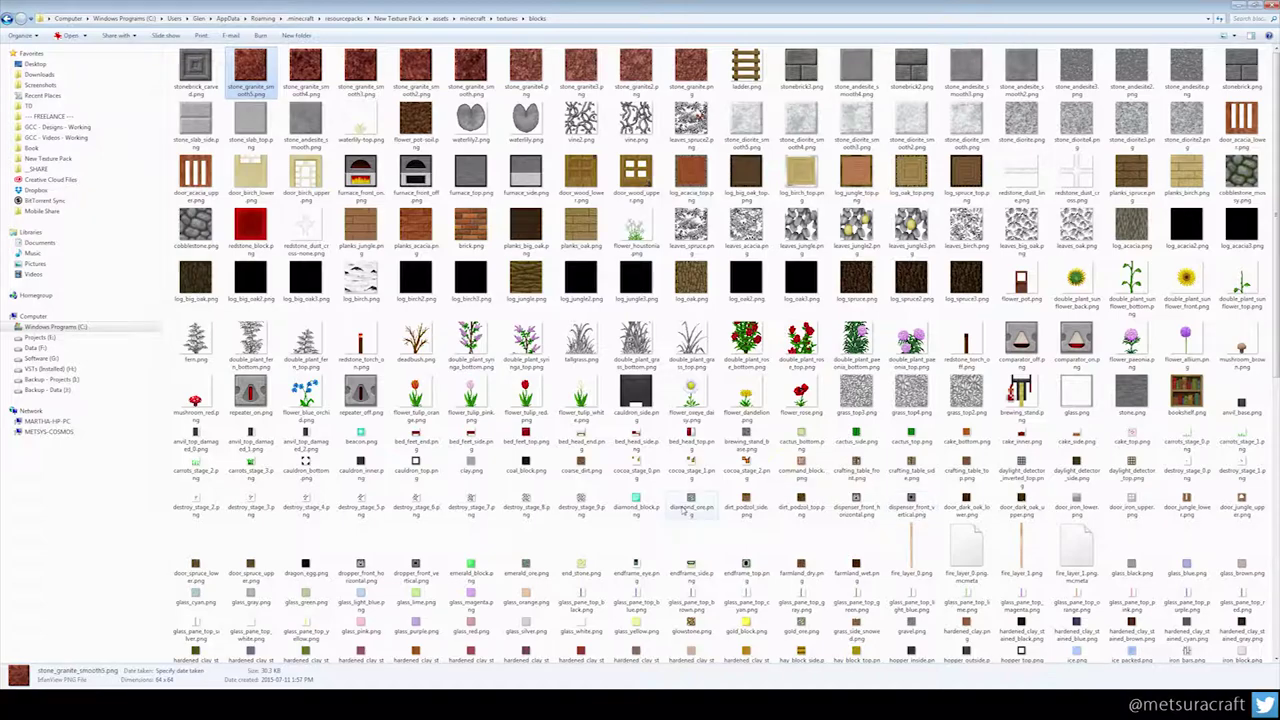
{"action": "scroll", "coordinate": [577, 449], "scroll_direction": "down", "scroll_amount": 5}
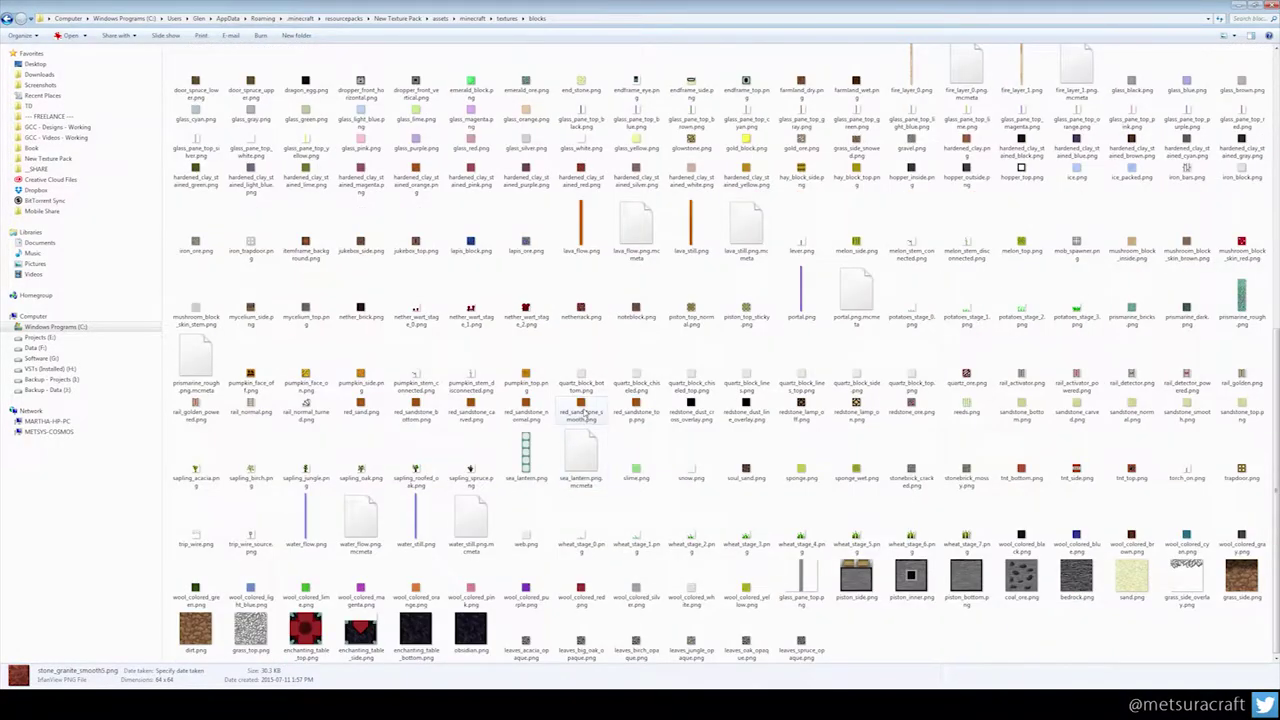
{"action": "scroll", "coordinate": [581, 413], "scroll_direction": "up", "scroll_amount": 5}
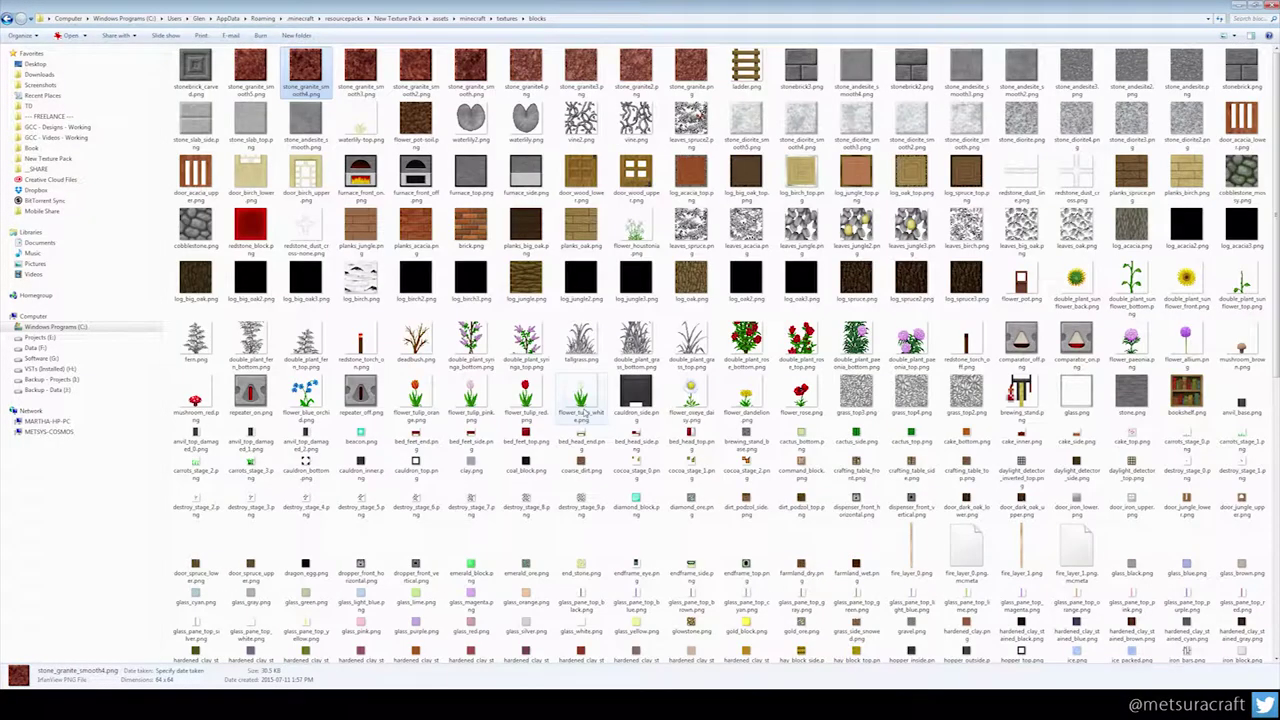
{"action": "left_click", "coordinate": [1236, 35]}
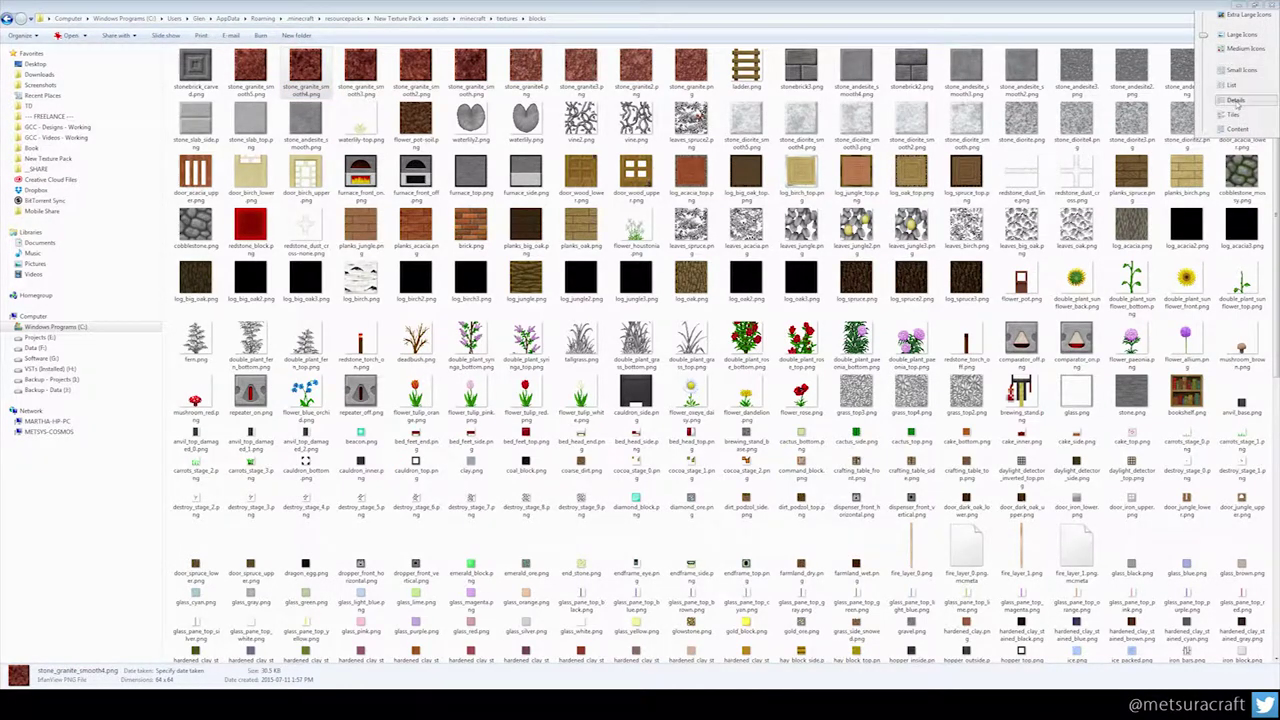
{"action": "left_click", "coordinate": [1236, 100]}
{"action": "left_click", "coordinate": [306, 49]}
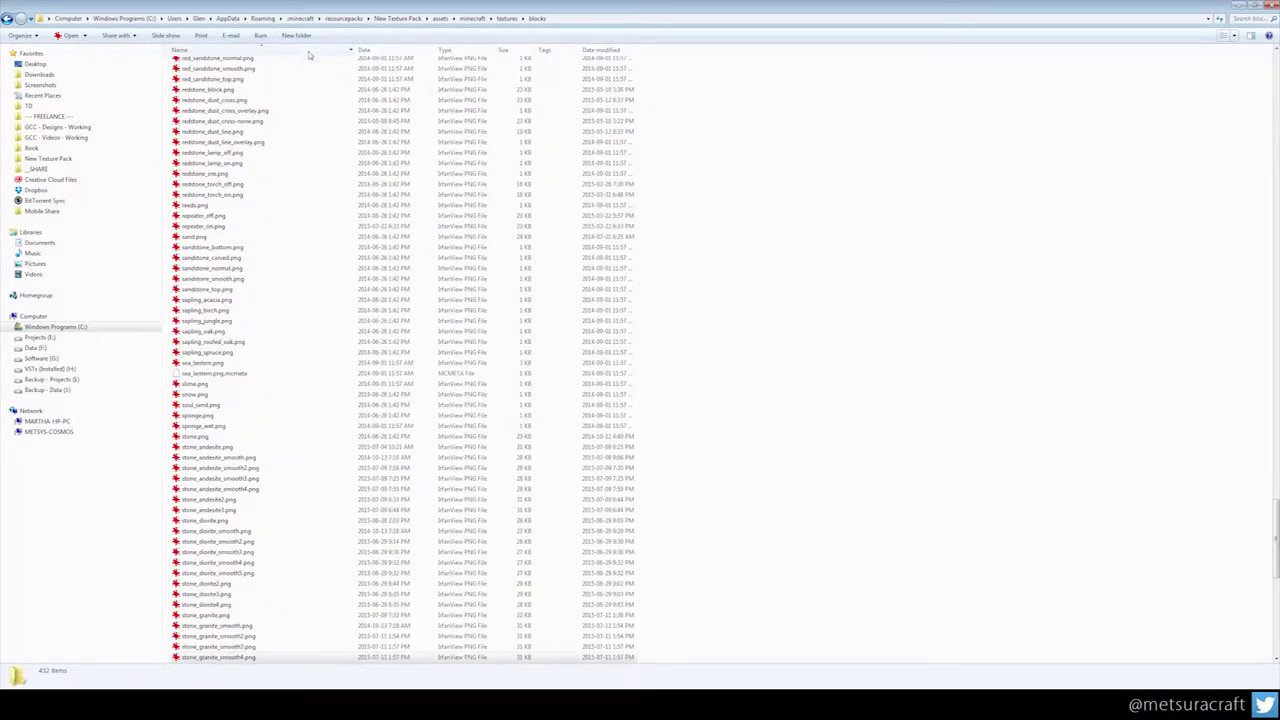
- Open stonebrick_cracked.png in the image viewer and move the viewer window aside as a reference
{"action": "left_click", "coordinate": [1234, 36]}
{"action": "left_click", "coordinate": [828, 245]}
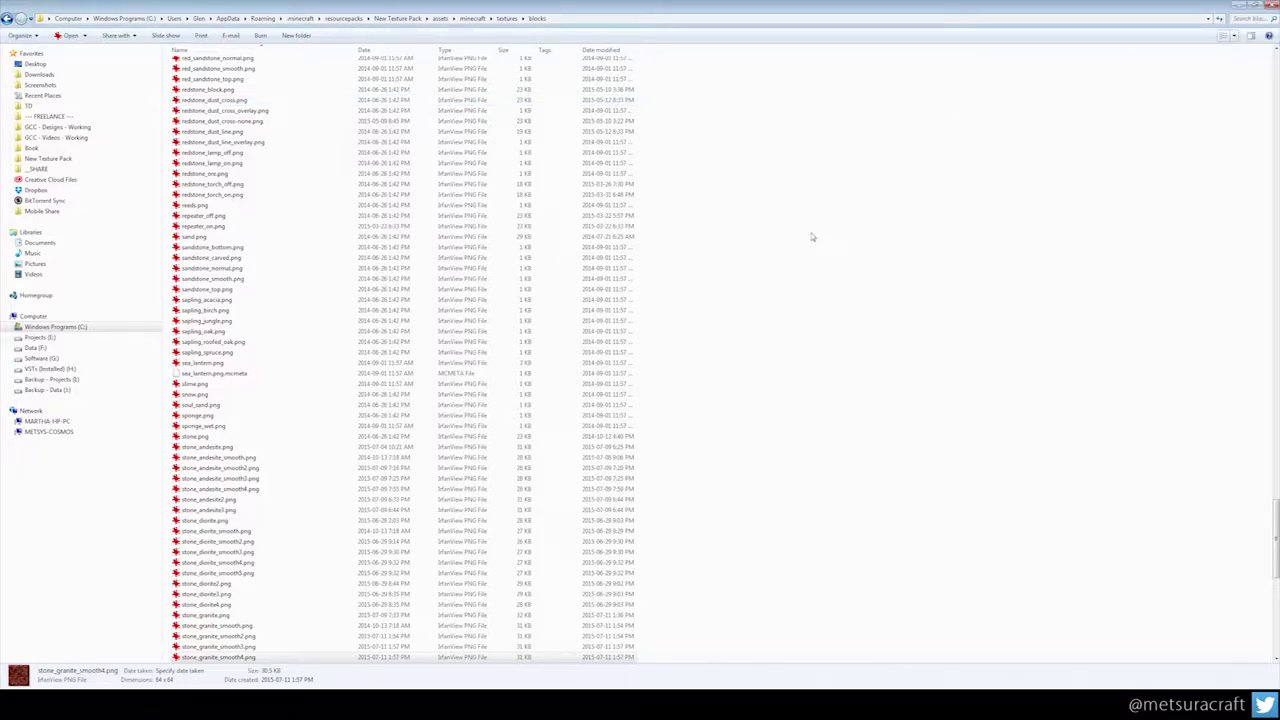
{"action": "left_click", "coordinate": [245, 584]}
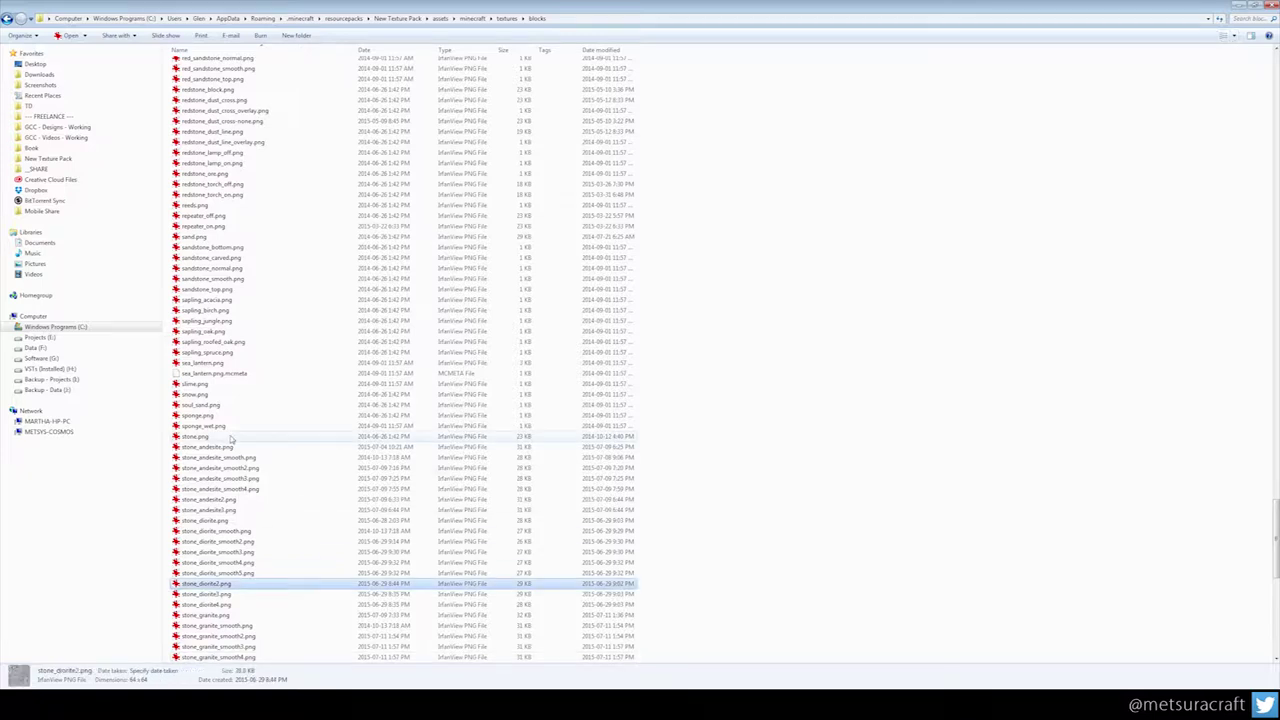
{"action": "scroll", "coordinate": [230, 438], "scroll_direction": "down", "scroll_amount": 7}
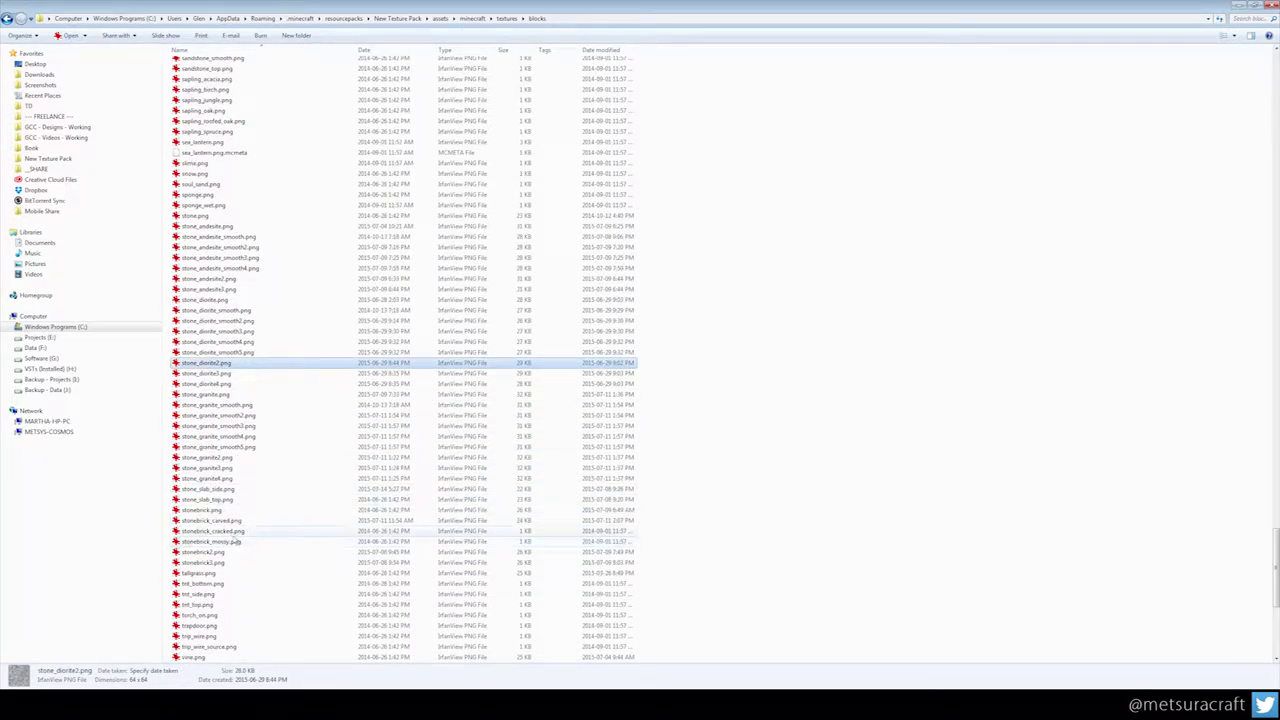
{"action": "double_click", "coordinate": [235, 533]}
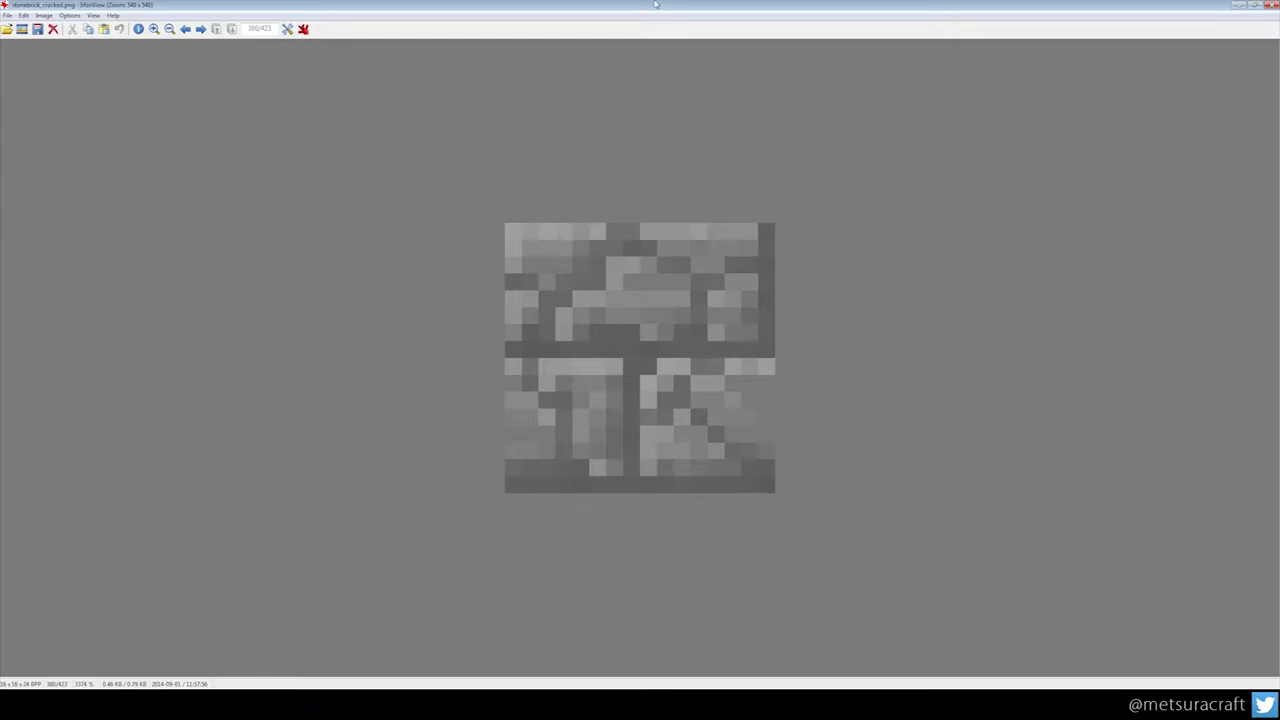
{"action": "left_click_drag", "start_coordinate": [661, 5], "coordinate": [1279, 5]}
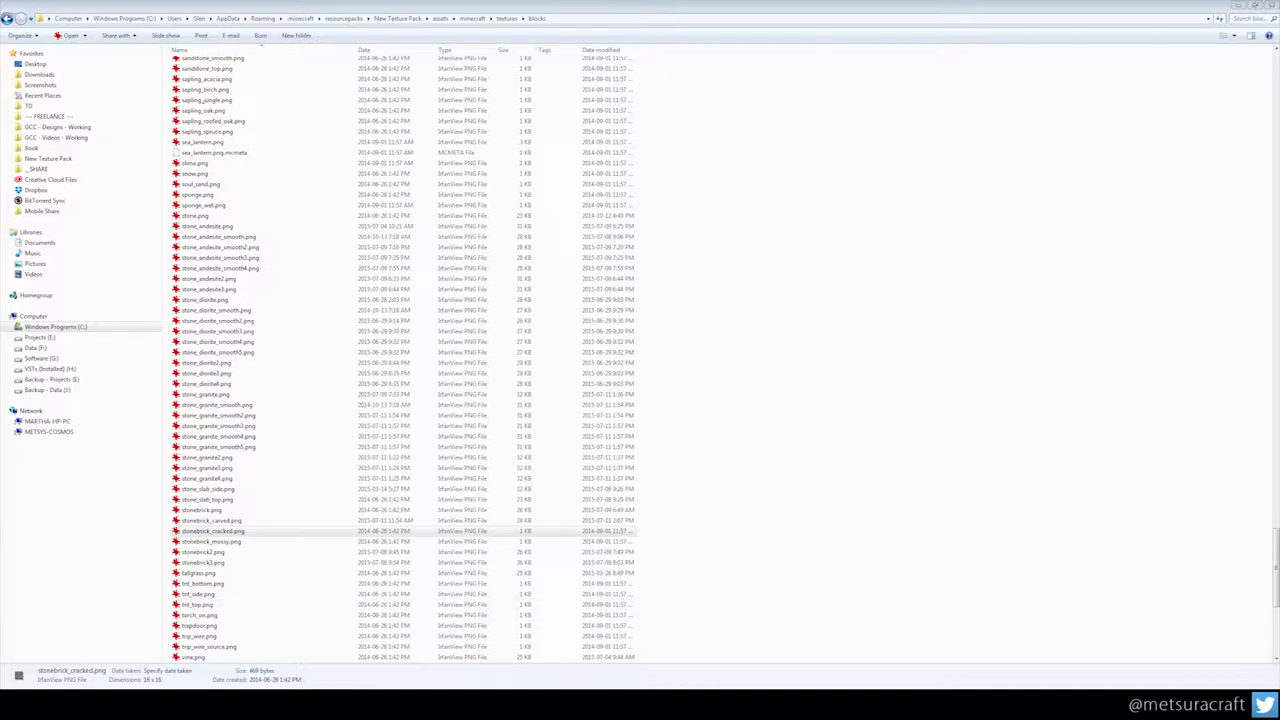
- Return to Photoshop and choose the first Technical Pen preset for the brush
{"action": "key", "text": "alt+Tab"}
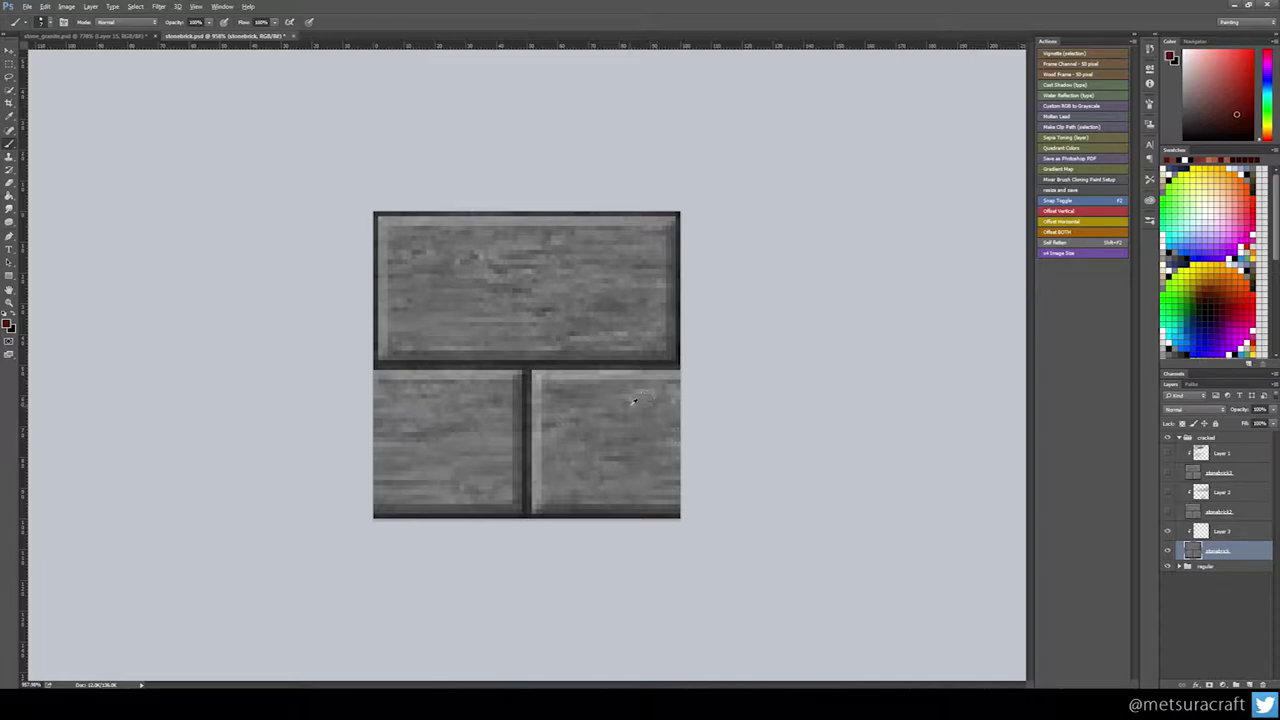
{"action": "right_click", "coordinate": [588, 405]}
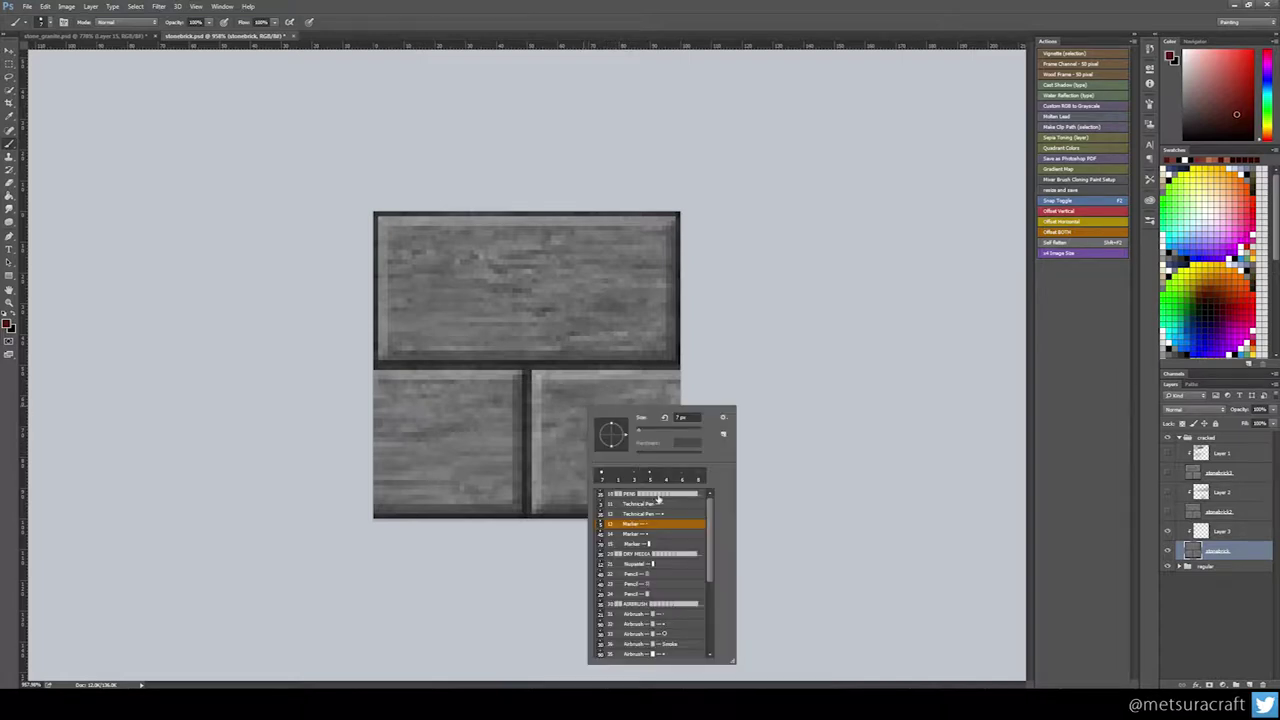
{"action": "left_click", "coordinate": [661, 506]}
{"action": "left_click", "coordinate": [771, 376]}
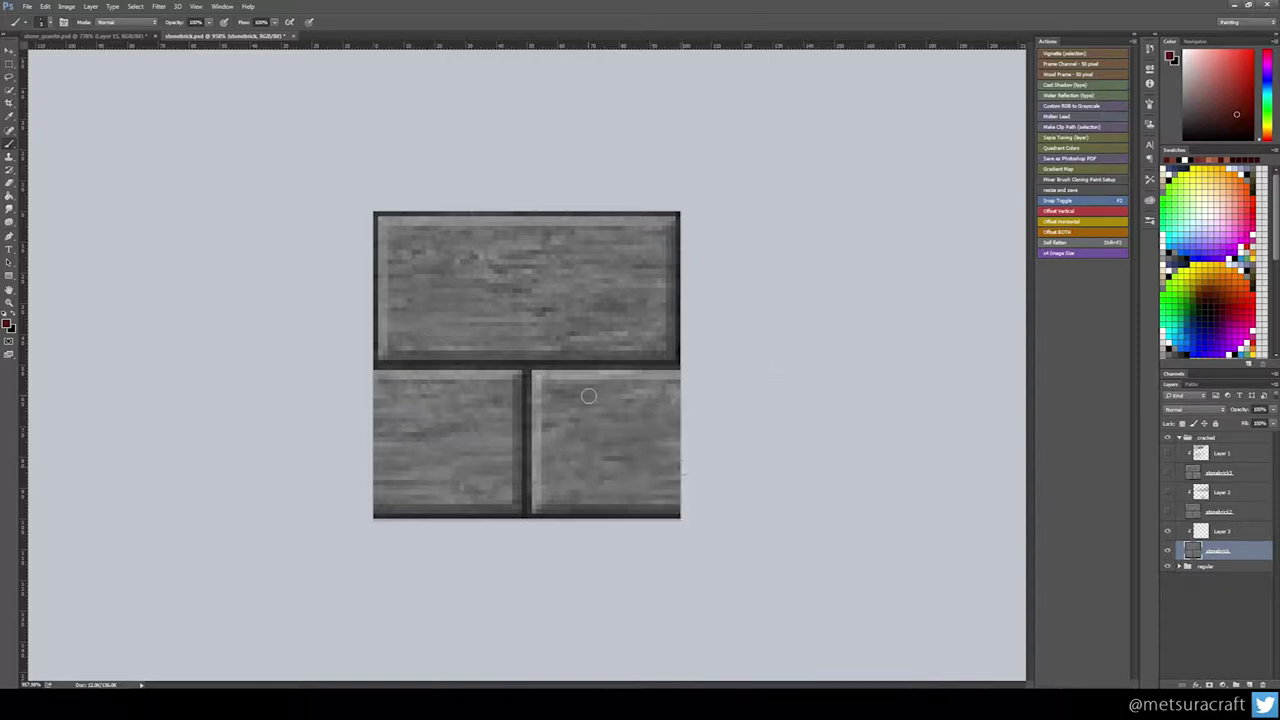
- Switch to the Pencil tool and choose the first Technical Pen preset for it
{"action": "right_click", "coordinate": [11, 144]}
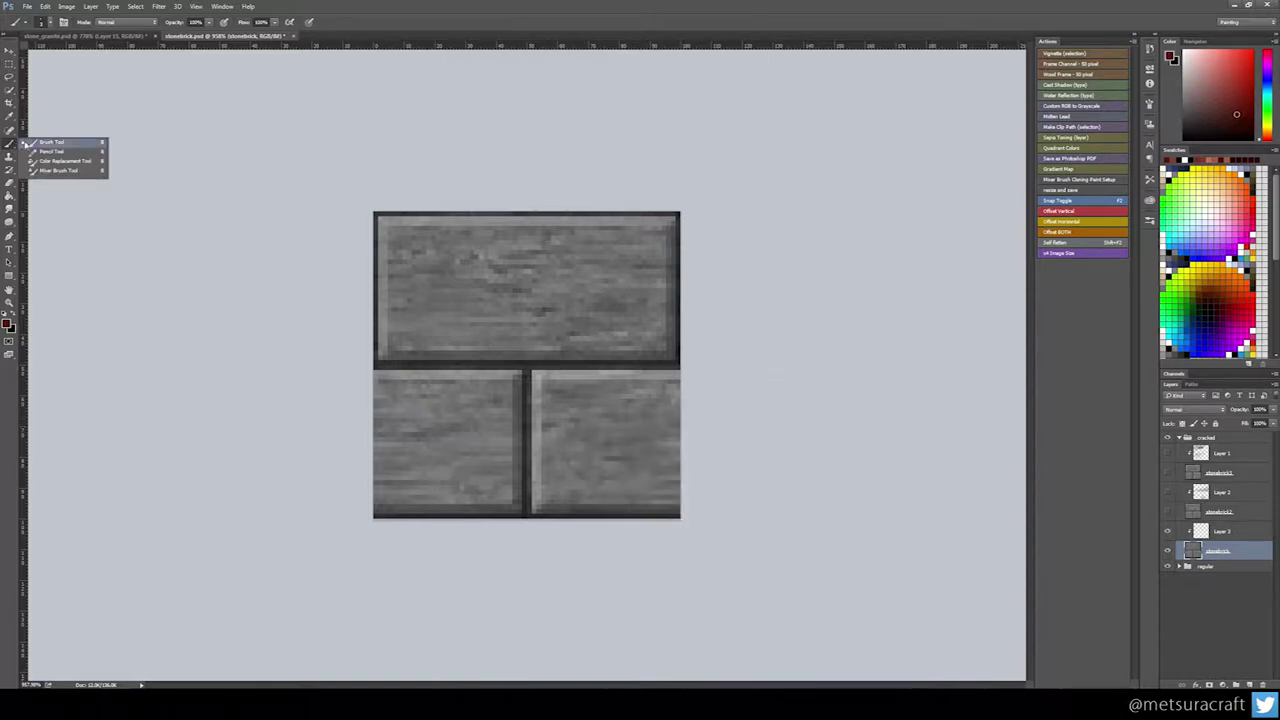
{"action": "left_click", "coordinate": [55, 152]}
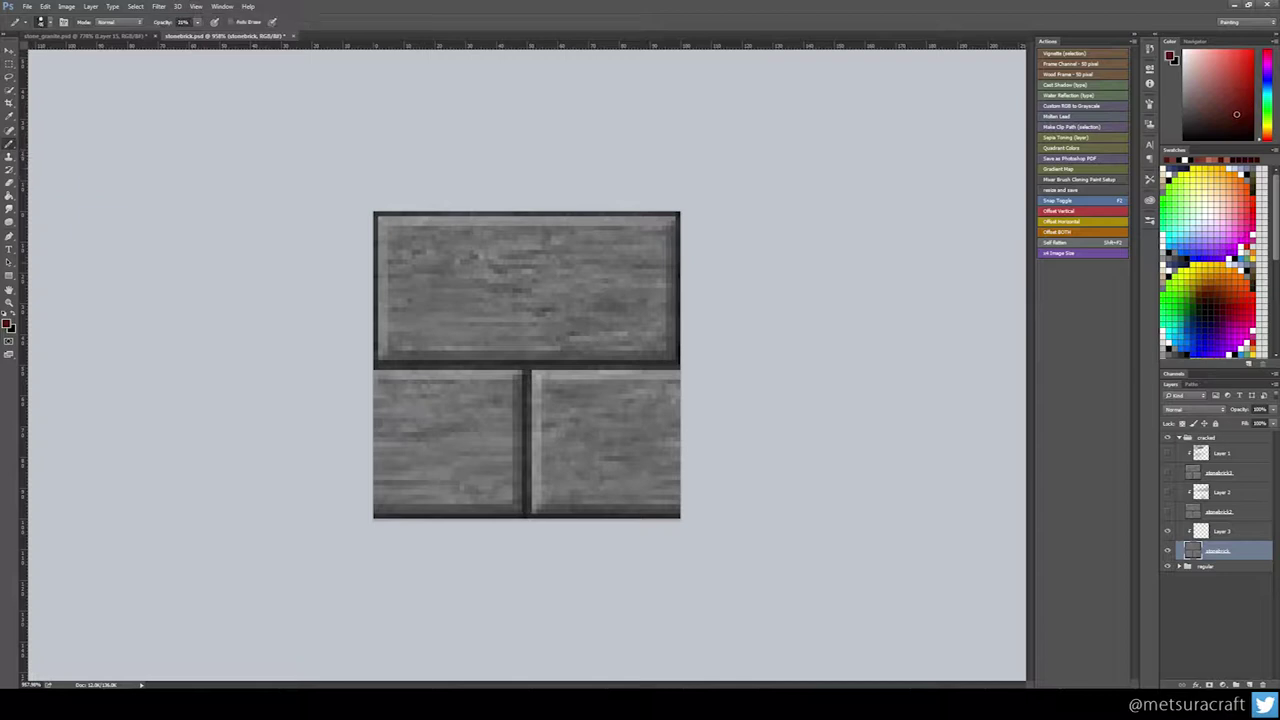
{"action": "right_click", "coordinate": [548, 346]}
{"action": "left_click", "coordinate": [618, 446]}
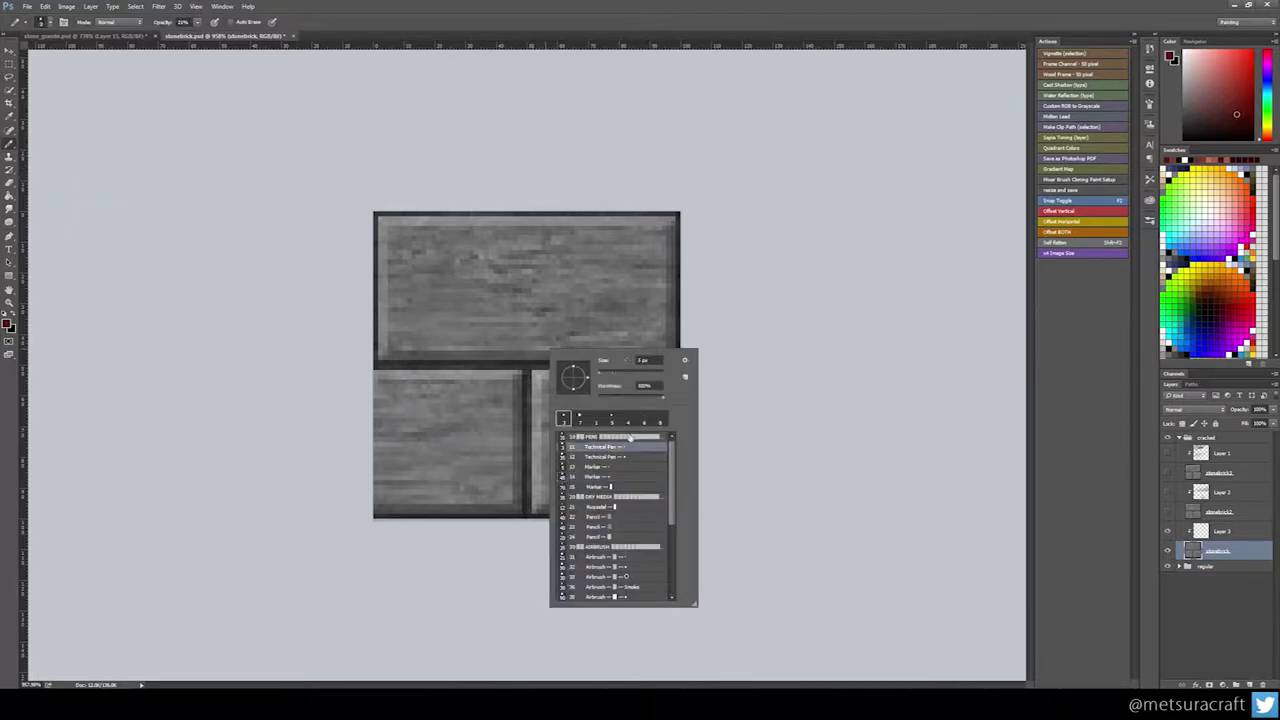
{"action": "left_click", "coordinate": [728, 313]}
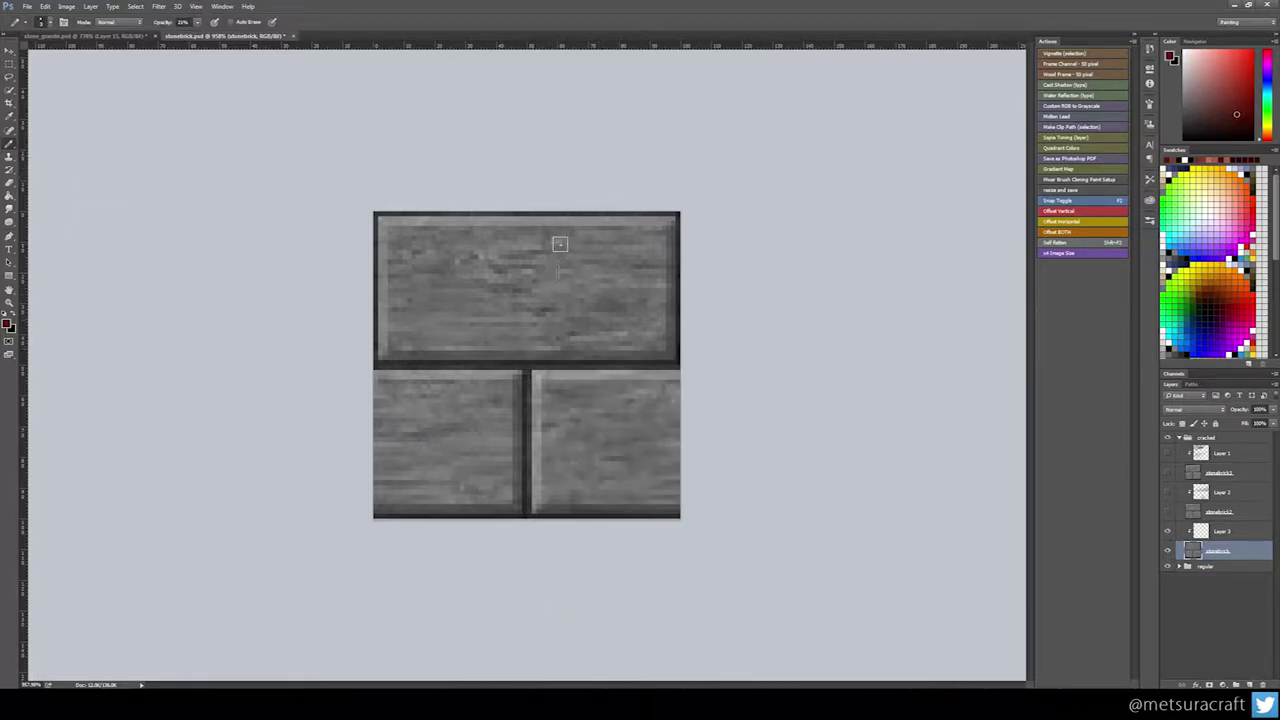
- Undo a dark pencil test stroke on the upper brick and set the foreground color to white
{"action": "left_click_drag", "start_coordinate": [557, 240], "coordinate": [558, 307]}
{"action": "key", "text": "ctrl+z"}
{"action": "left_click", "coordinate": [1173, 269]}
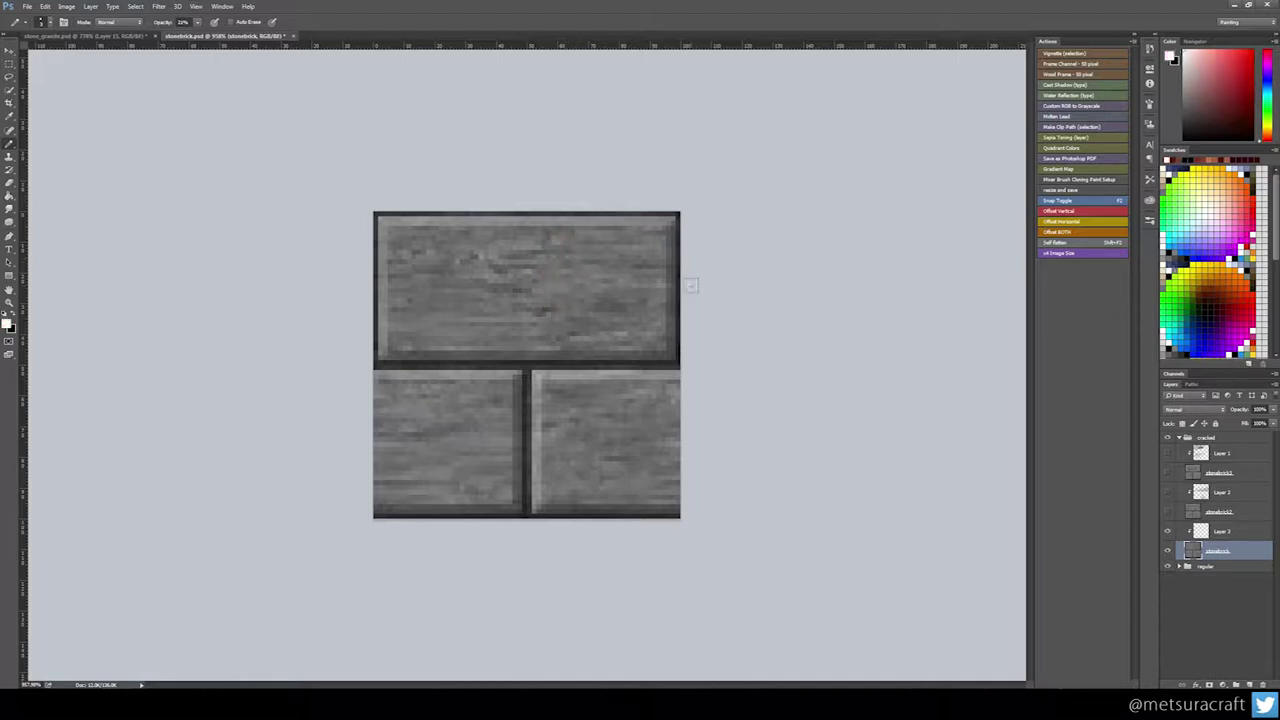
- Try white pencil strokes across the upper brick and undo them
{"action": "mouse_move", "coordinate": [614, 242]}
{"action": "left_mouse_down"}
{"action": "mouse_move", "coordinate": [546, 326]}
{"action": "mouse_move", "coordinate": [625, 254]}
{"action": "left_mouse_up"}
{"action": "key", "text": "ctrl+z"}
{"action": "left_click_drag", "start_coordinate": [594, 236], "coordinate": [538, 328]}
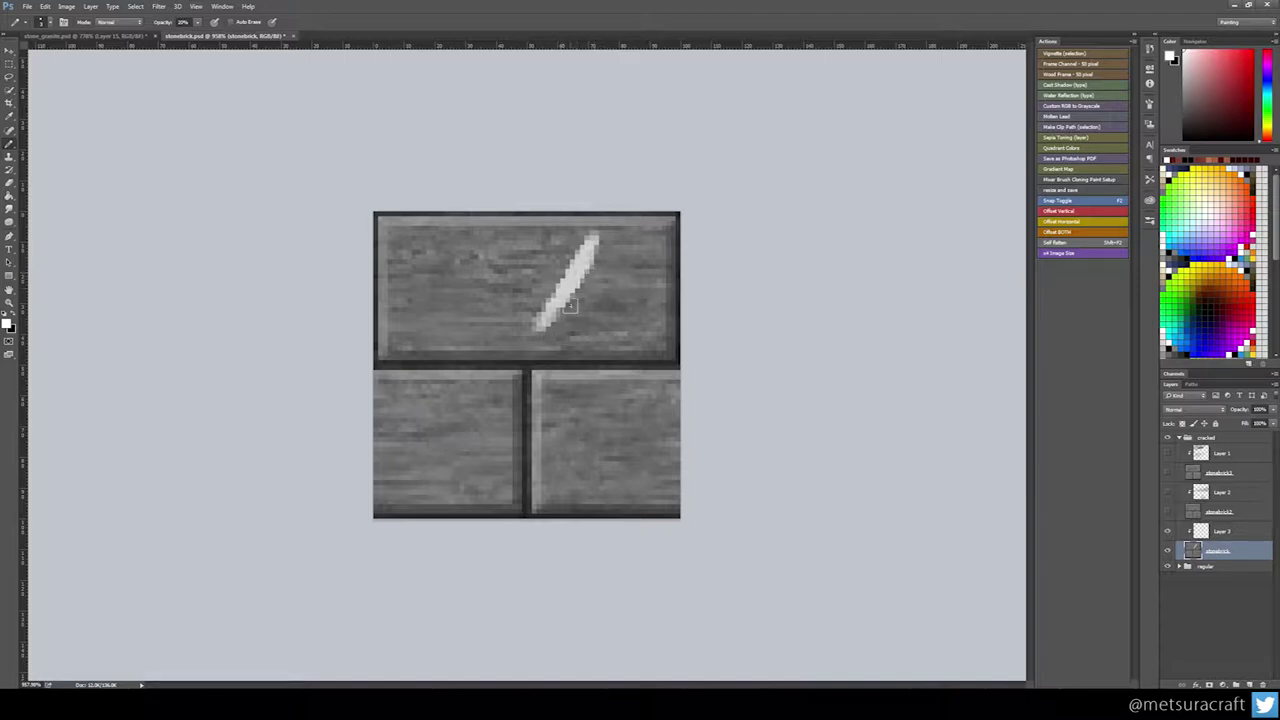
{"action": "key", "text": "ctrl+alt+z"}
{"action": "key", "text": "ctrl+alt+z"}
{"action": "key", "text": "ctrl+alt+z"}
{"action": "key", "text": "ctrl+alt+z"}
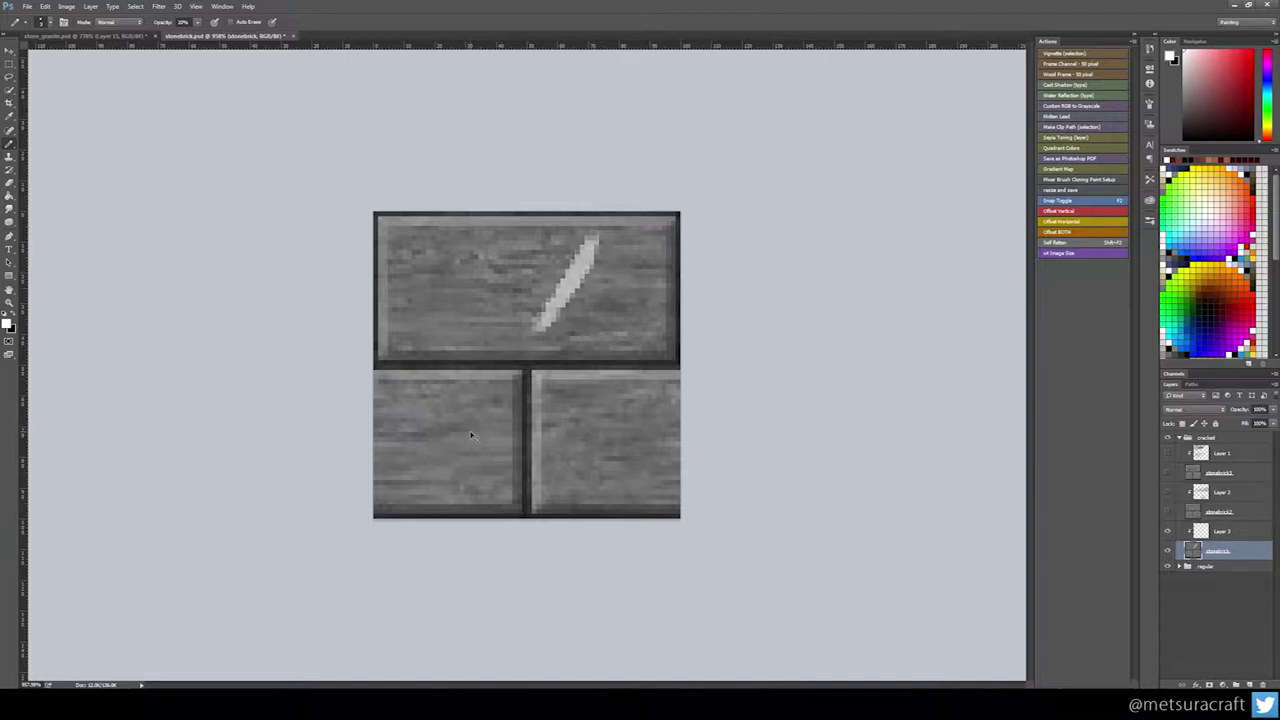
- Switch back to the Brush tool and paint several white test strokes on the upper brick
{"action": "right_click", "coordinate": [582, 292]}
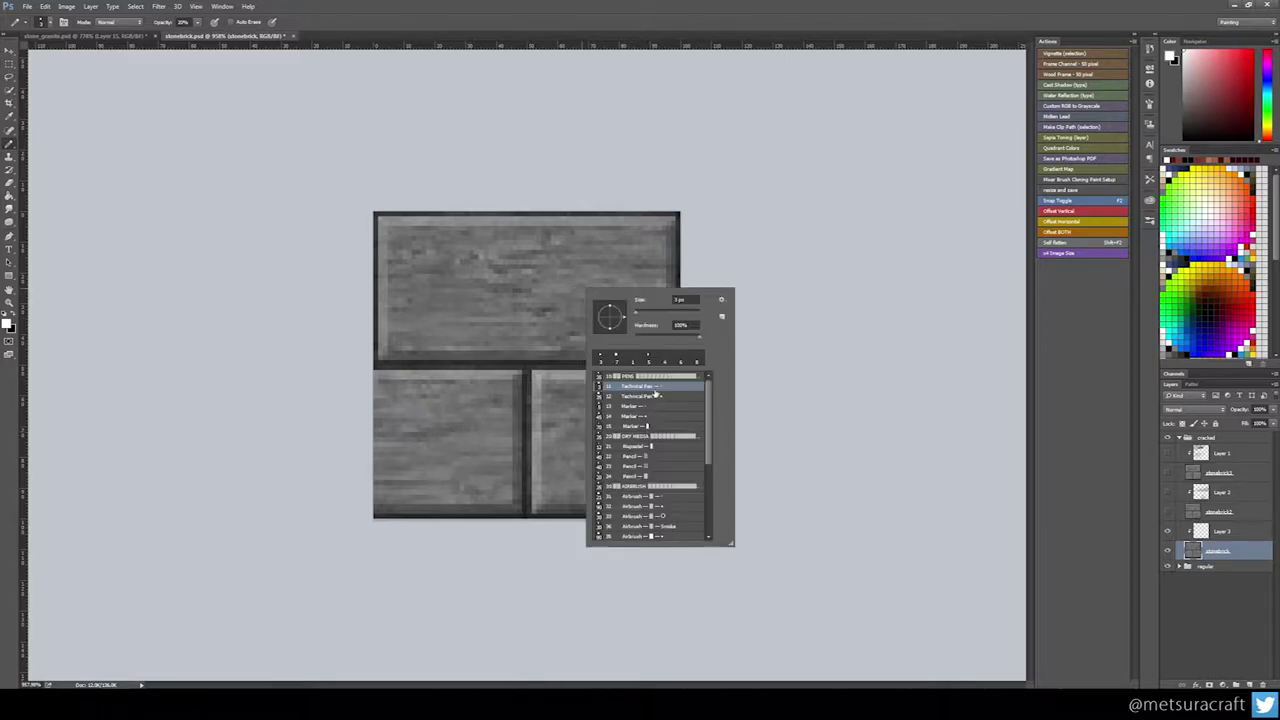
{"action": "left_click", "coordinate": [11, 144]}
{"action": "right_click", "coordinate": [10, 145]}
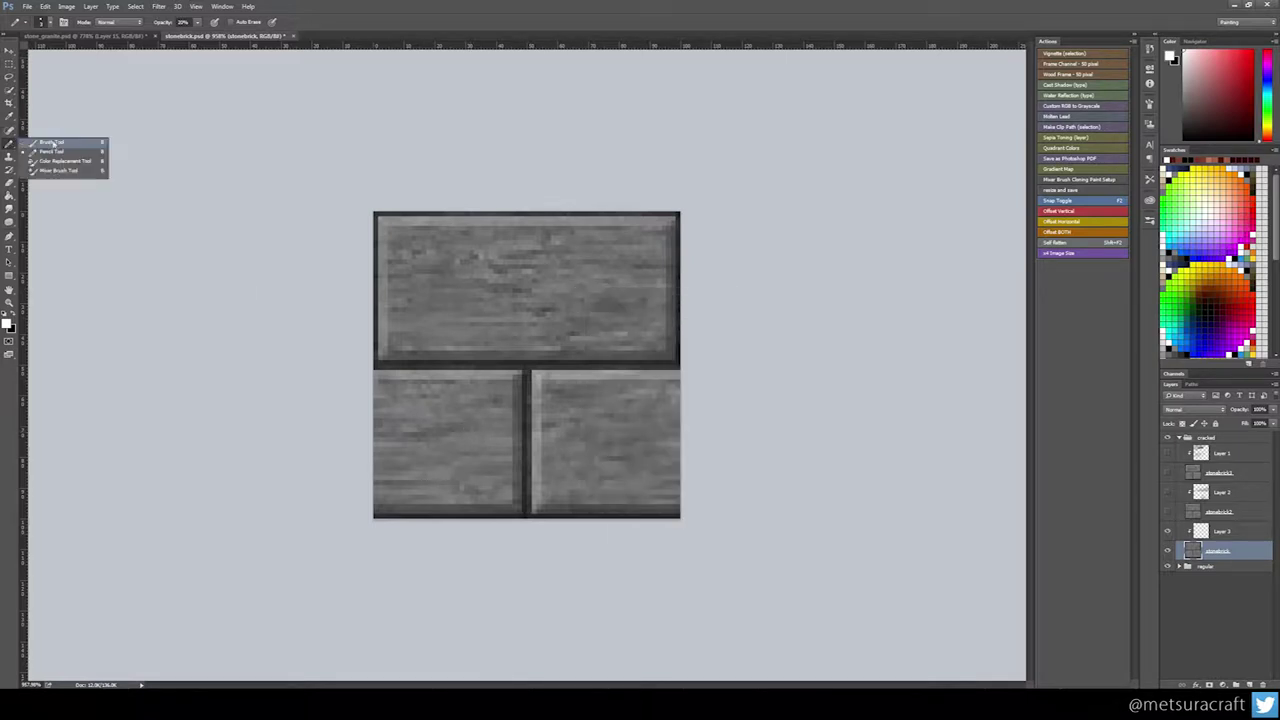
{"action": "left_click", "coordinate": [55, 143]}
{"action": "left_click_drag", "start_coordinate": [580, 262], "coordinate": [505, 330]}
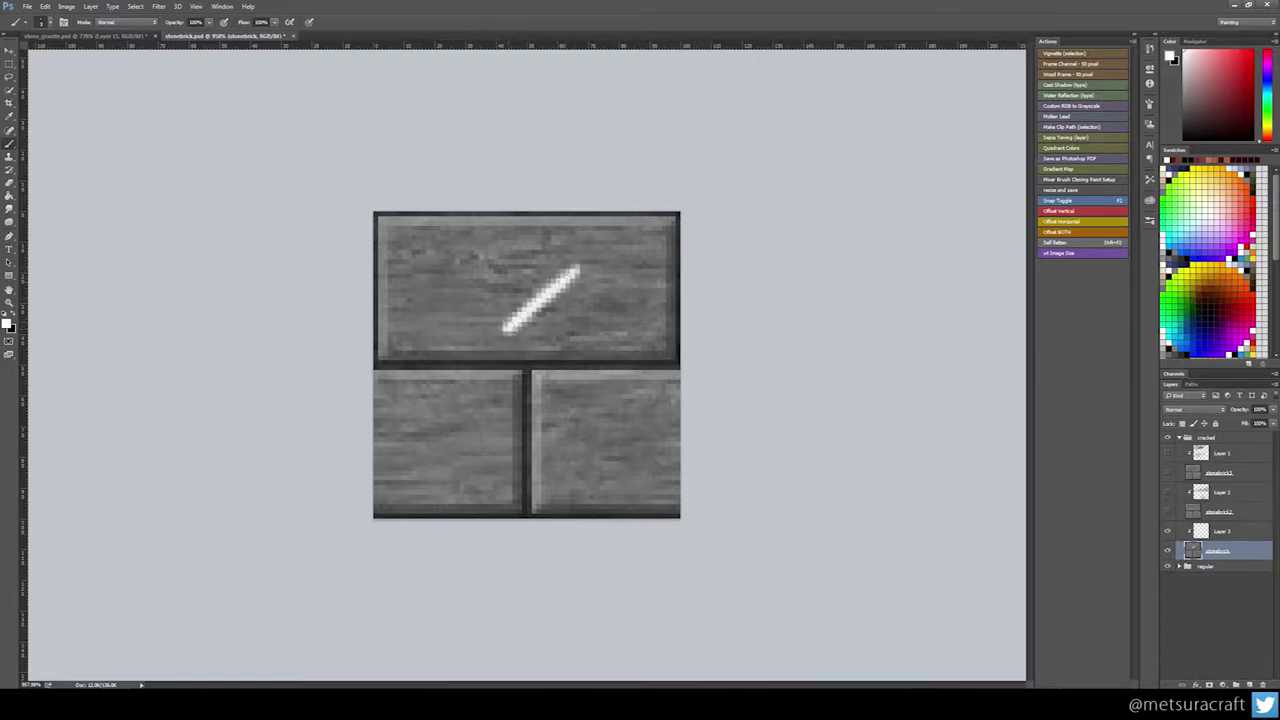
{"action": "mouse_move", "coordinate": [605, 262]}
{"action": "left_mouse_down"}
{"action": "mouse_move", "coordinate": [607, 303]}
{"action": "mouse_move", "coordinate": [640, 325]}
{"action": "mouse_move", "coordinate": [639, 271]}
{"action": "left_mouse_up"}
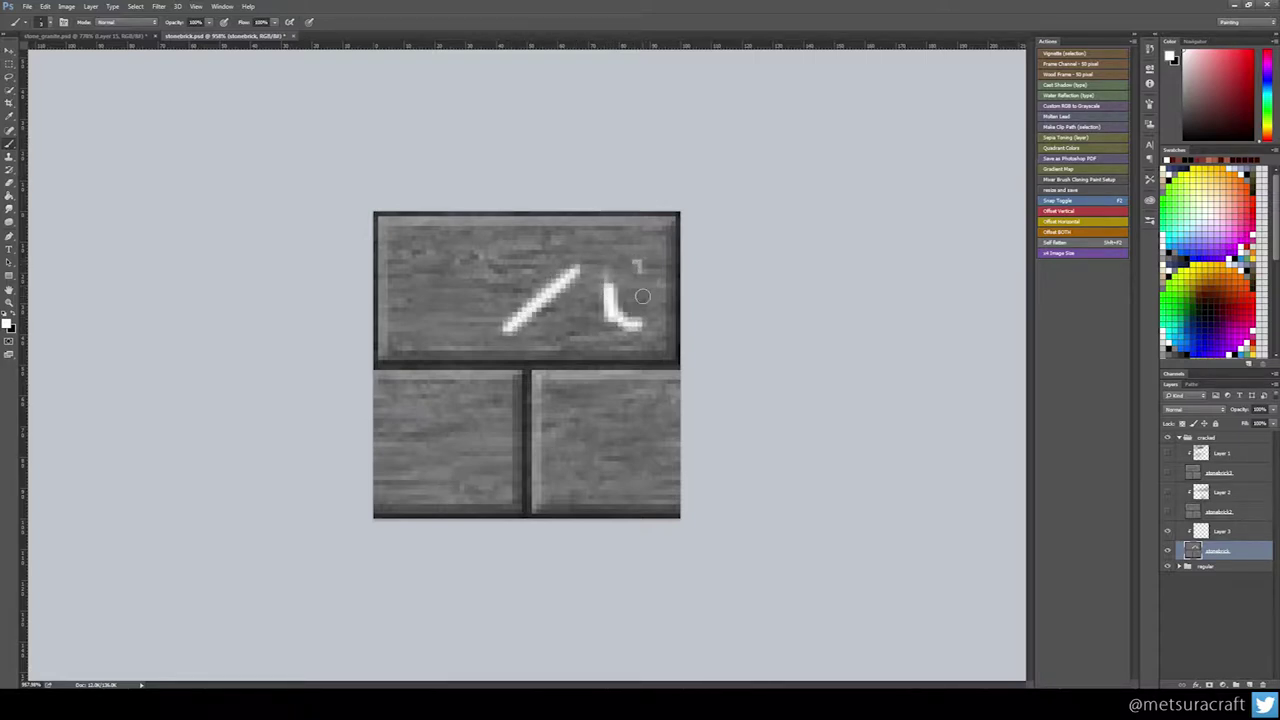
{"action": "left_click", "coordinate": [647, 291]}
{"action": "left_click", "coordinate": [648, 289]}
{"action": "left_click", "coordinate": [589, 237]}
{"action": "left_click", "coordinate": [601, 249]}
- Undo all the white brush test strokes on the upper brick
{"action": "key", "text": "ctrl+alt+z"}
{"action": "key", "text": "ctrl+alt+z"}
{"action": "key", "text": "ctrl+alt+z"}
{"action": "key", "text": "ctrl+alt+z"}
{"action": "key", "text": "ctrl+alt+z"}
{"action": "key", "text": "ctrl+alt+z"}
{"action": "key", "text": "ctrl+alt+z"}
{"action": "key", "text": "ctrl+alt+z"}
{"action": "key", "text": "ctrl+alt+z"}
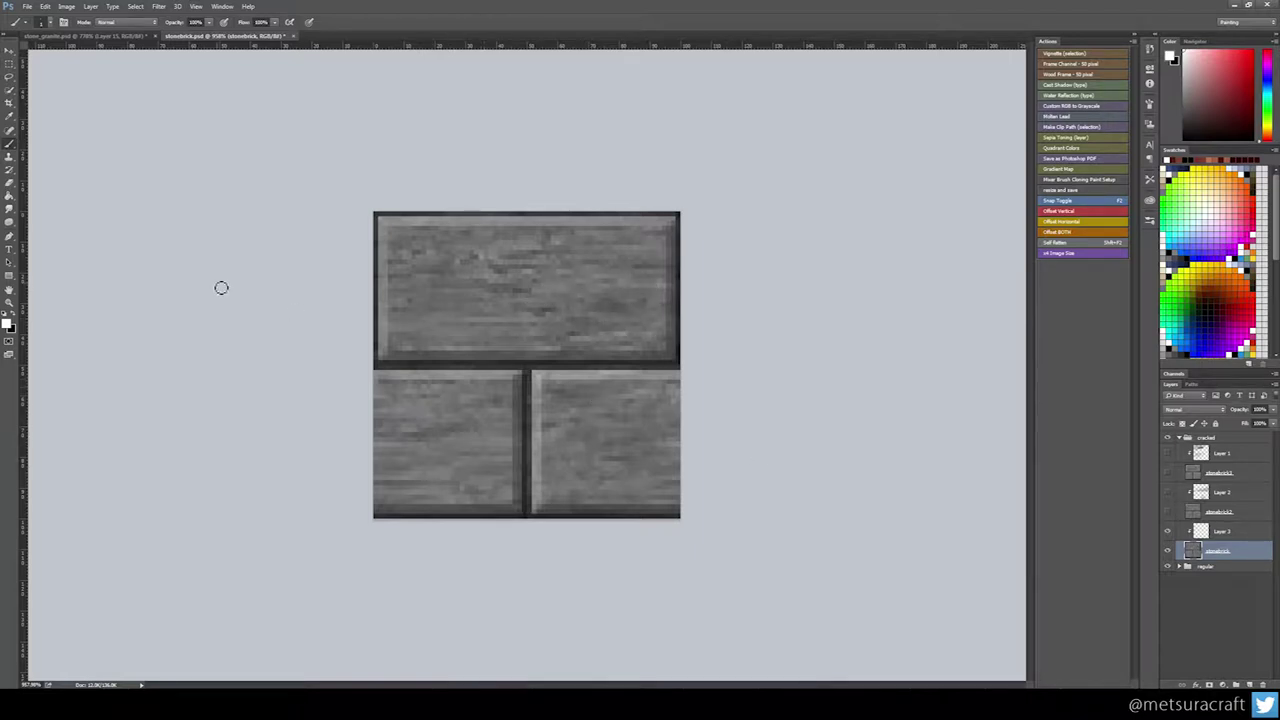
- Switch to the Pencil tool and sample the dark mortar line between the bricks as the foreground color
{"action": "right_click", "coordinate": [10, 145]}
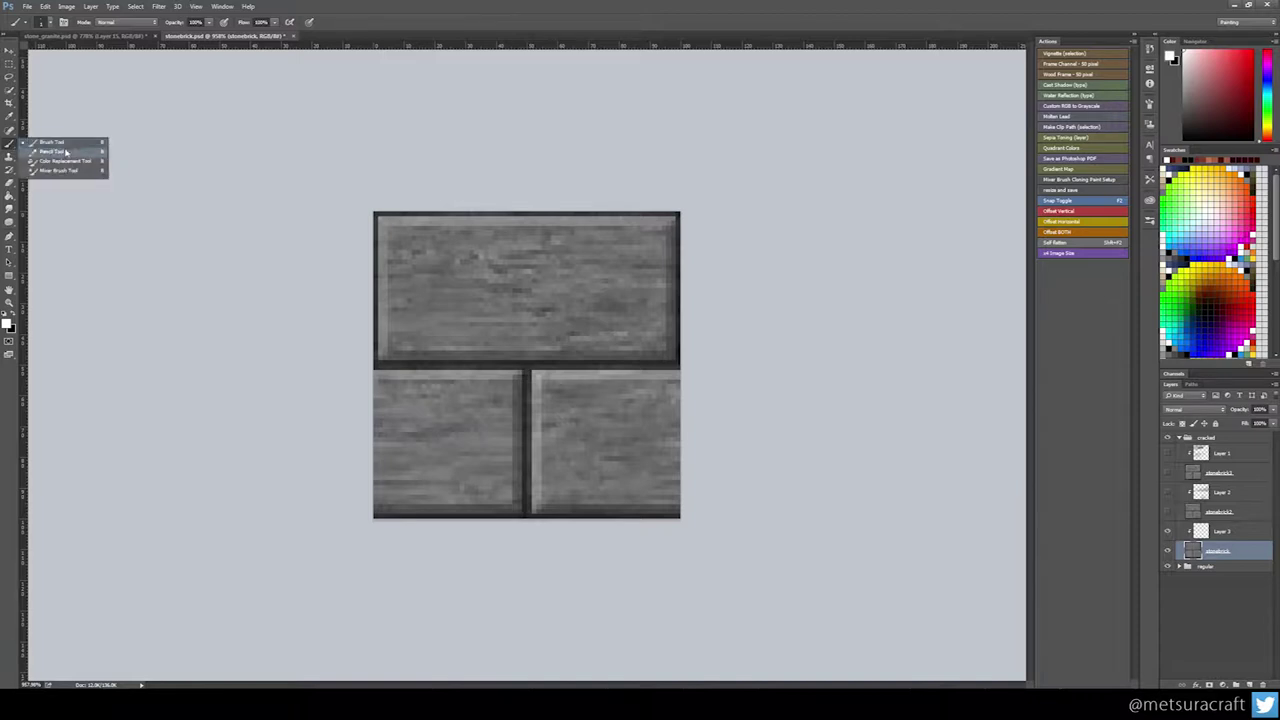
{"action": "left_click", "coordinate": [50, 142]}
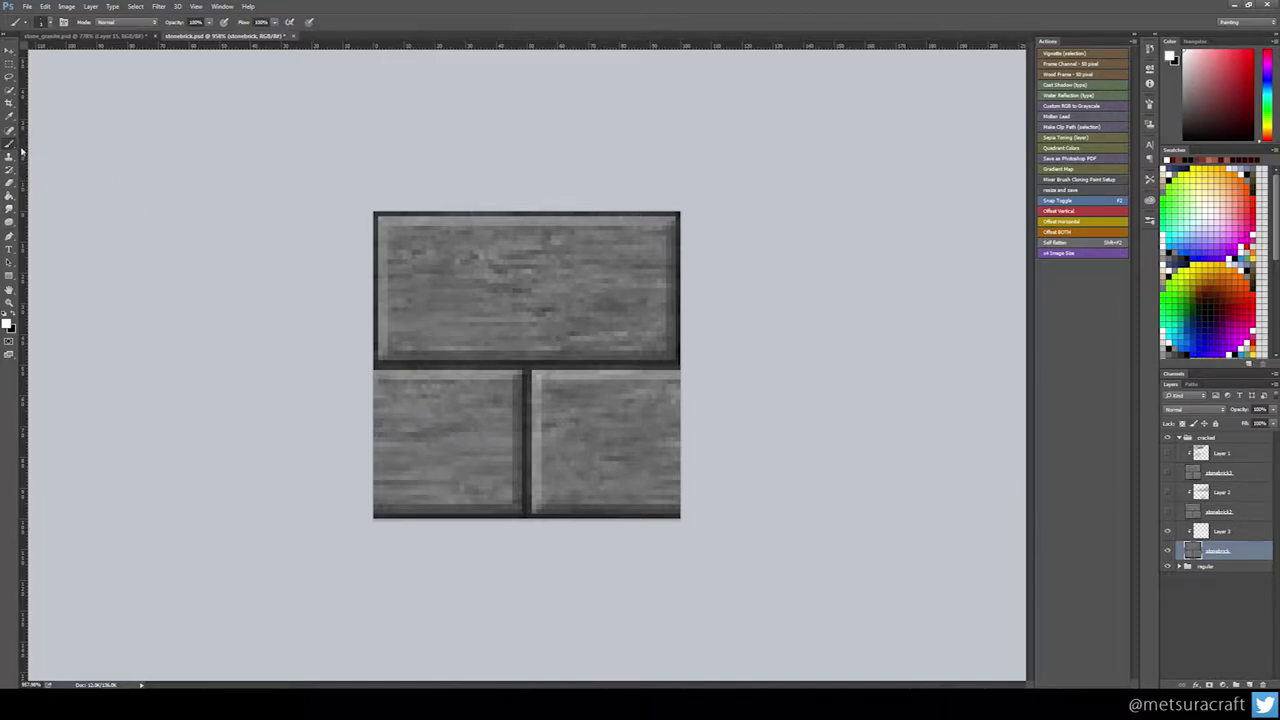
{"action": "right_click", "coordinate": [10, 147]}
{"action": "left_click", "coordinate": [75, 155]}
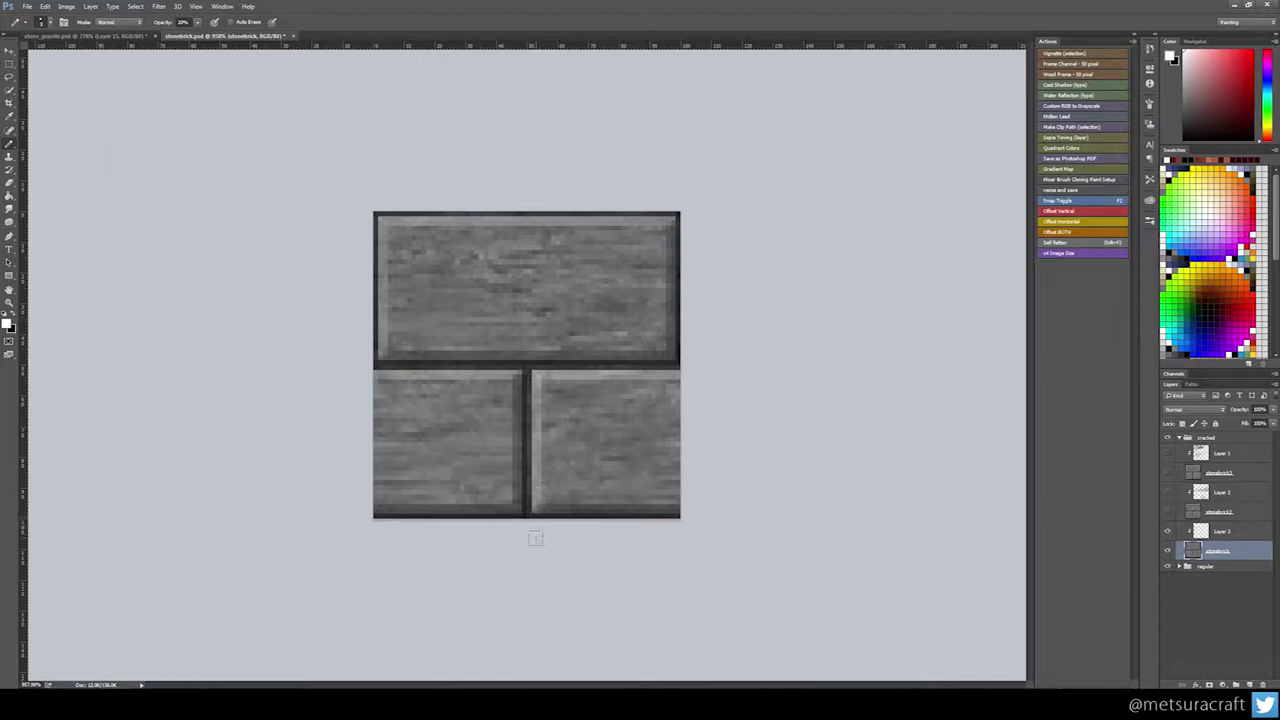
{"action": "left_click", "coordinate": [549, 361], "text": "alt"}
- On a new layer above Layer 3, pencil branching dark cracks across both lower bricks at 40% opacity
{"action": "left_click", "coordinate": [1233, 542]}
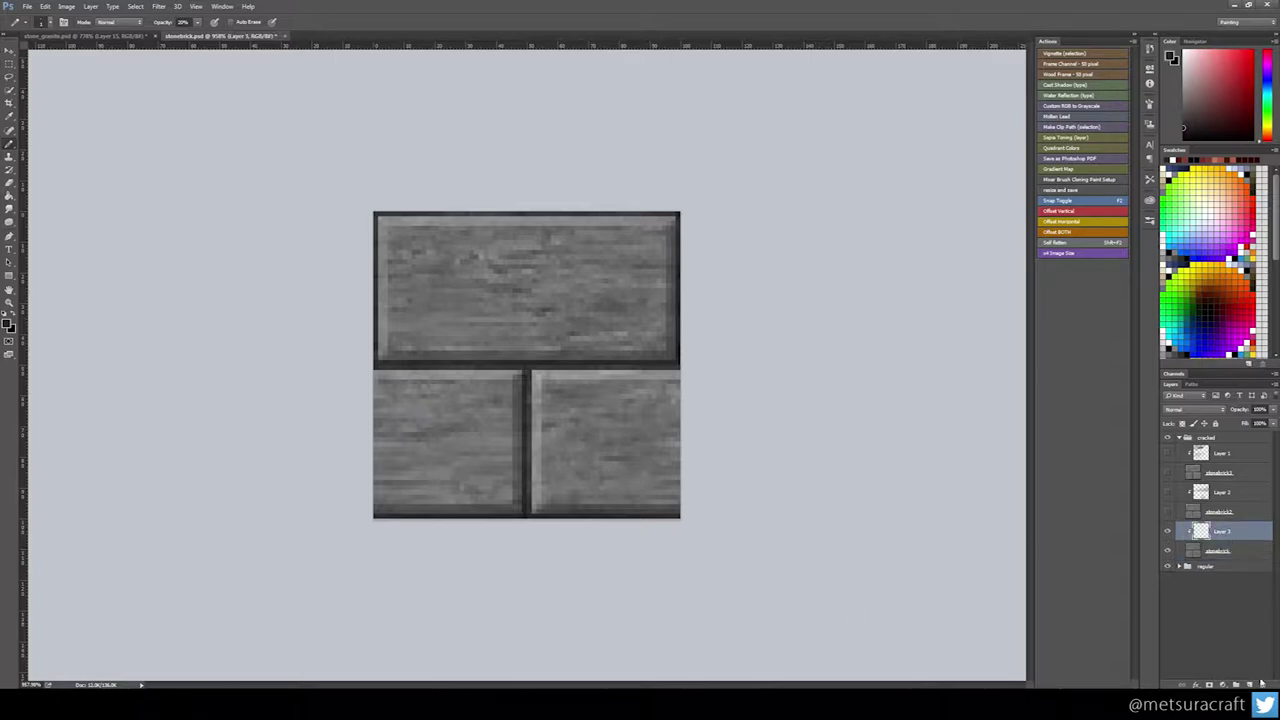
{"action": "left_click", "coordinate": [1249, 684]}
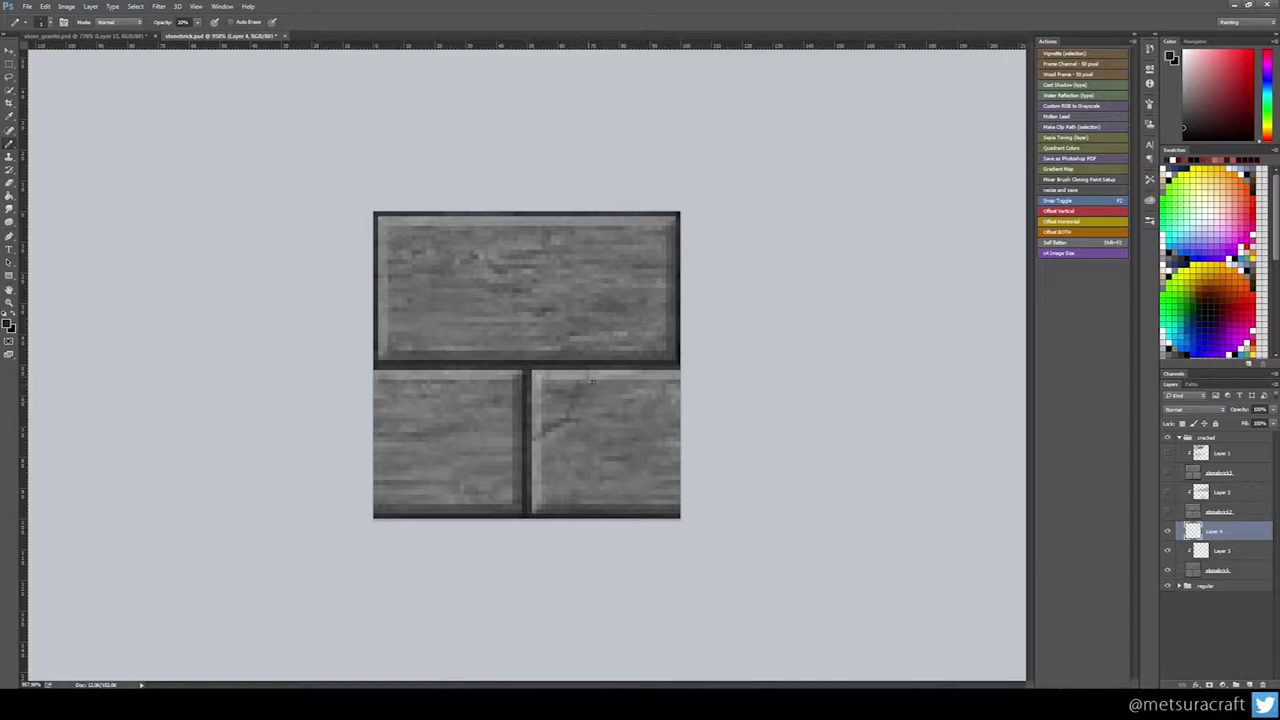
{"action": "mouse_move", "coordinate": [592, 381]}
{"action": "left_mouse_down"}
{"action": "mouse_move", "coordinate": [557, 452]}
{"action": "mouse_move", "coordinate": [547, 441]}
{"action": "mouse_move", "coordinate": [582, 417]}
{"action": "mouse_move", "coordinate": [595, 374]}
{"action": "mouse_move", "coordinate": [575, 426]}
{"action": "mouse_move", "coordinate": [589, 377]}
{"action": "left_mouse_up"}
{"action": "key", "text": "3"}
{"action": "key", "text": "4"}
{"action": "mouse_move", "coordinate": [590, 376]}
{"action": "left_mouse_down"}
{"action": "mouse_move", "coordinate": [580, 422]}
{"action": "mouse_move", "coordinate": [541, 437]}
{"action": "left_mouse_up"}
{"action": "left_click_drag", "start_coordinate": [575, 422], "coordinate": [645, 509]}
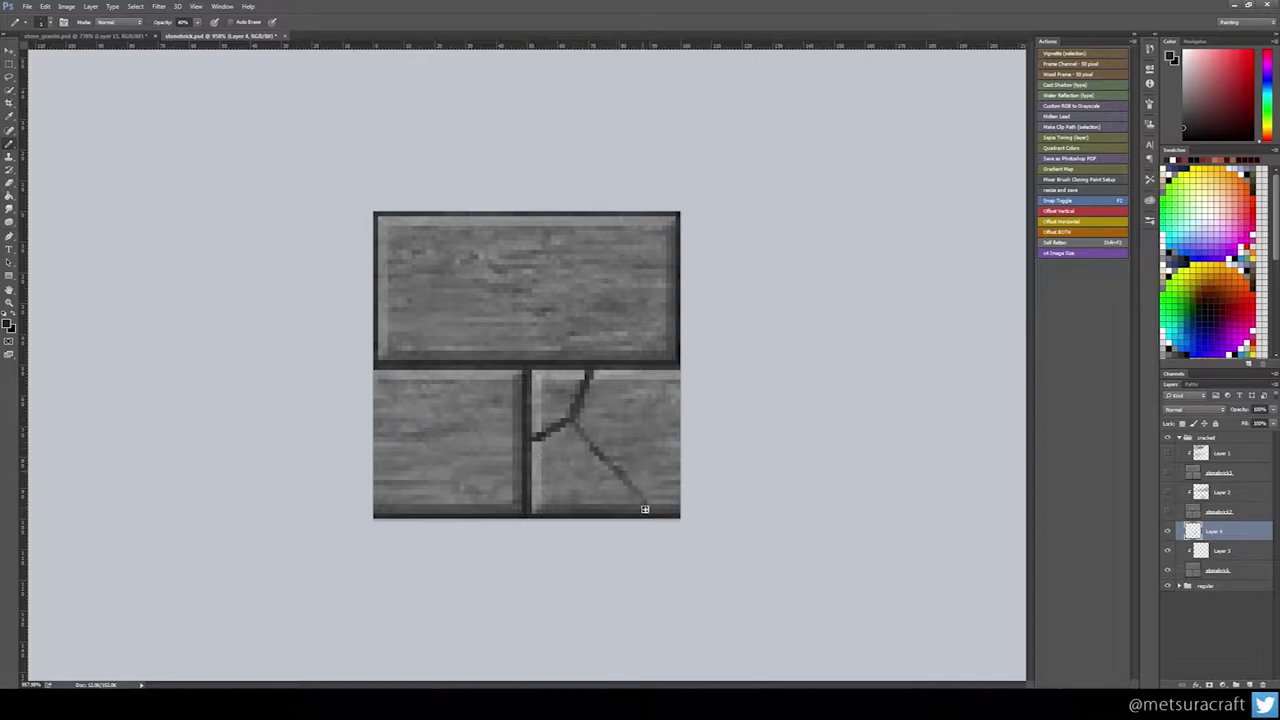
{"action": "left_click_drag", "start_coordinate": [572, 422], "coordinate": [645, 506]}
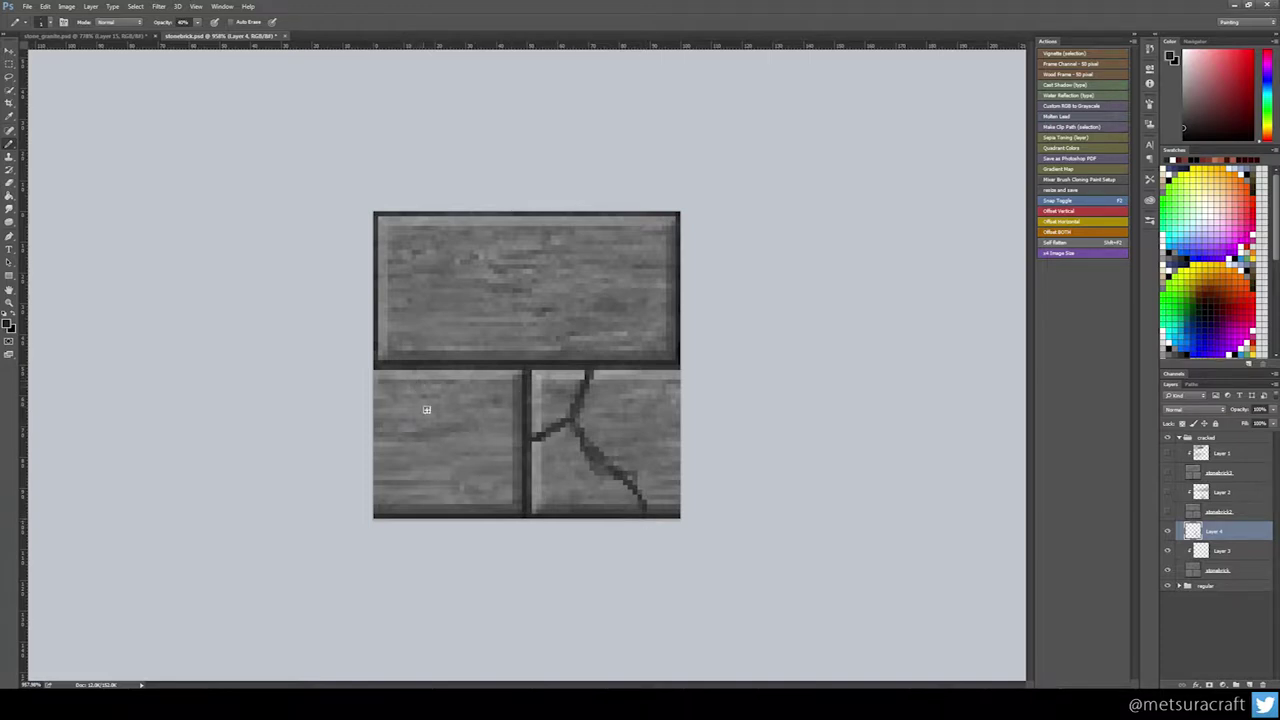
{"action": "mouse_move", "coordinate": [407, 373]}
{"action": "left_mouse_down"}
{"action": "mouse_move", "coordinate": [488, 502]}
{"action": "mouse_move", "coordinate": [447, 435]}
{"action": "mouse_move", "coordinate": [472, 452]}
{"action": "mouse_move", "coordinate": [462, 512]}
{"action": "left_mouse_up"}
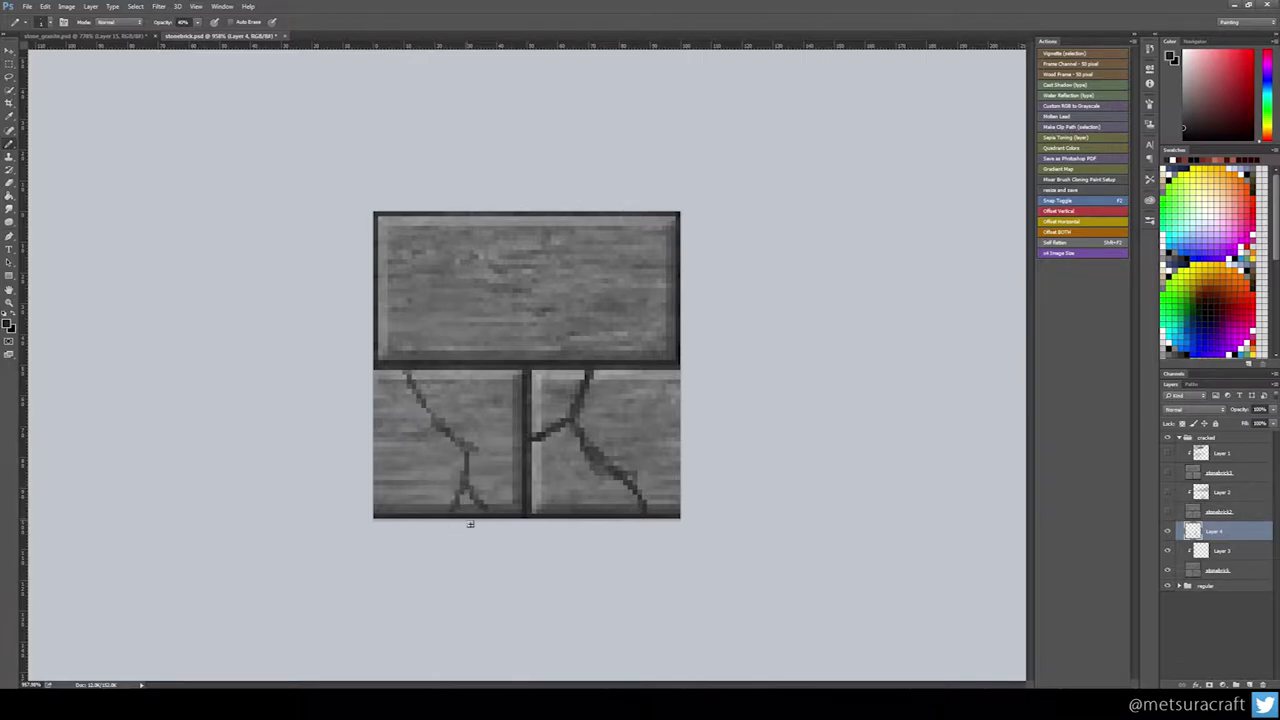
- Try test marks at the outer edge of the lower-right brick with the Offset Horizontal action, and undo them
{"action": "mouse_move", "coordinate": [655, 408]}
{"action": "left_mouse_down"}
{"action": "mouse_move", "coordinate": [678, 404]}
{"action": "mouse_move", "coordinate": [680, 458]}
{"action": "left_mouse_up"}
{"action": "left_click_drag", "start_coordinate": [663, 409], "coordinate": [668, 458]}
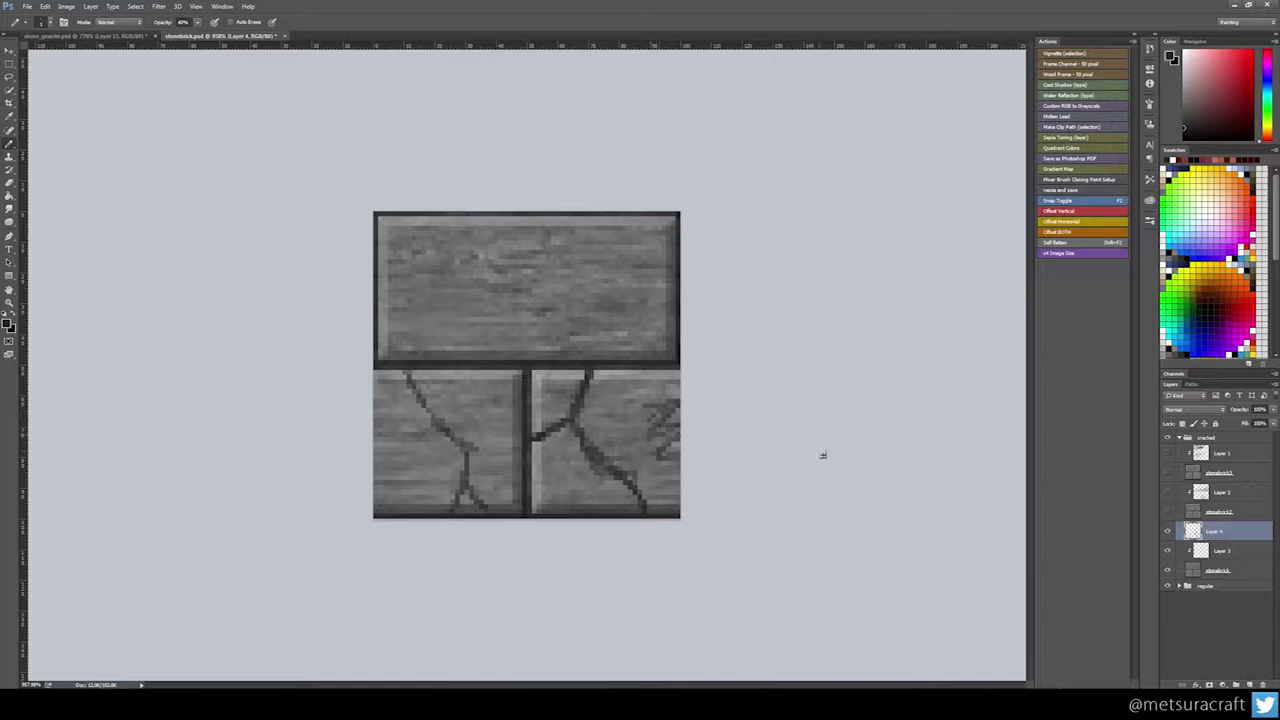
{"action": "left_click", "coordinate": [1064, 223]}
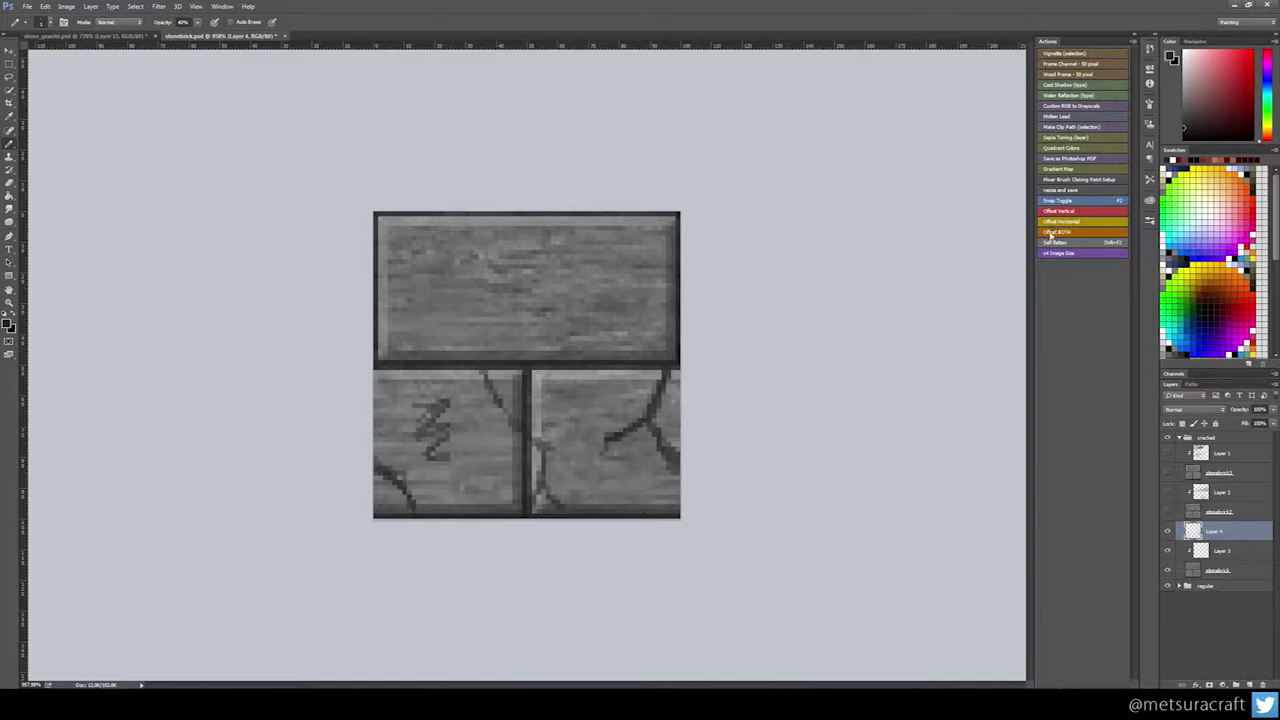
{"action": "key", "text": "ctrl+z"}
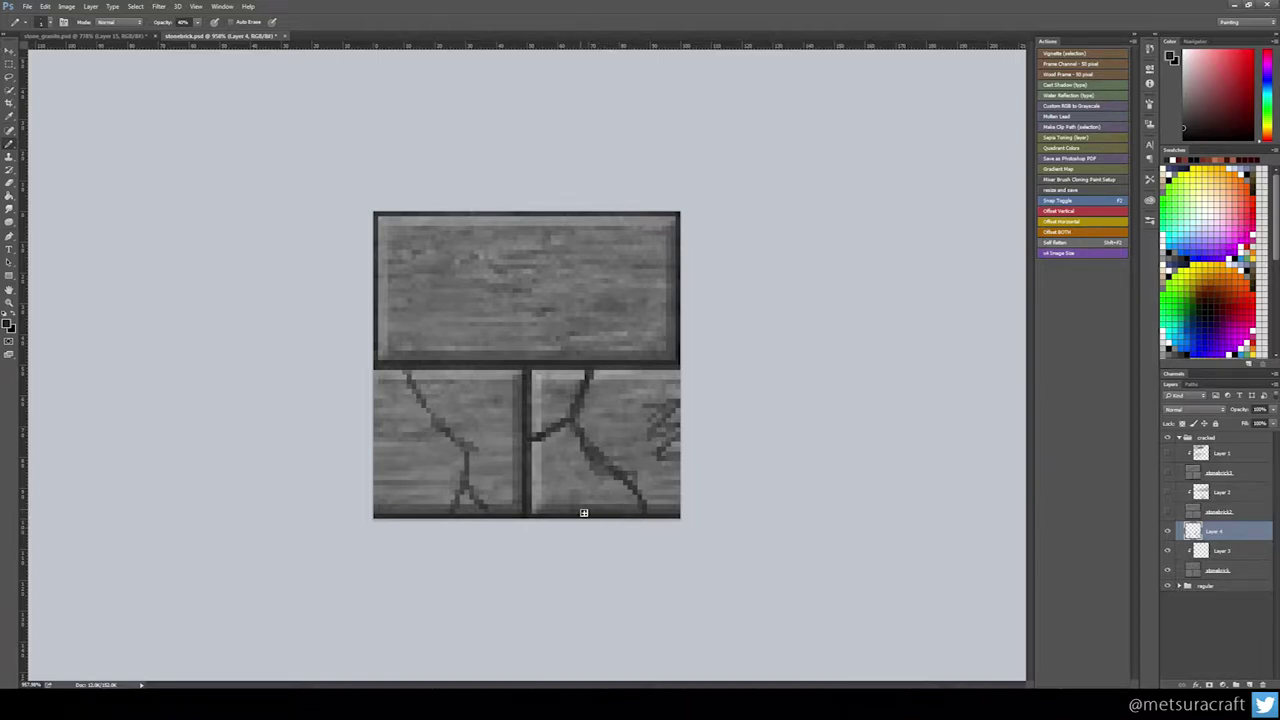
{"action": "key", "text": "ctrl+alt+z"}
{"action": "key", "text": "ctrl+alt+z"}
{"action": "key", "text": "ctrl+alt+z"}
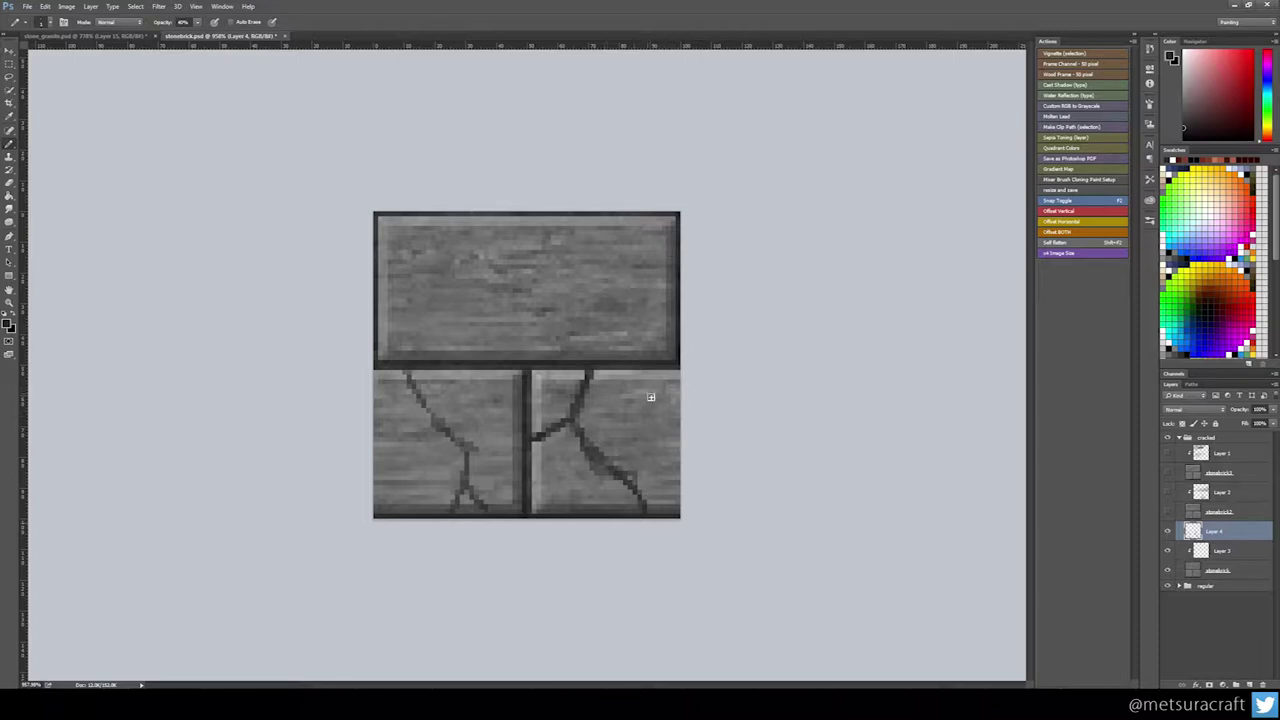
{"action": "mouse_move", "coordinate": [672, 414]}
{"action": "left_mouse_down"}
{"action": "mouse_move", "coordinate": [677, 468]}
{"action": "mouse_move", "coordinate": [658, 428]}
{"action": "mouse_move", "coordinate": [677, 459]}
{"action": "left_mouse_up"}
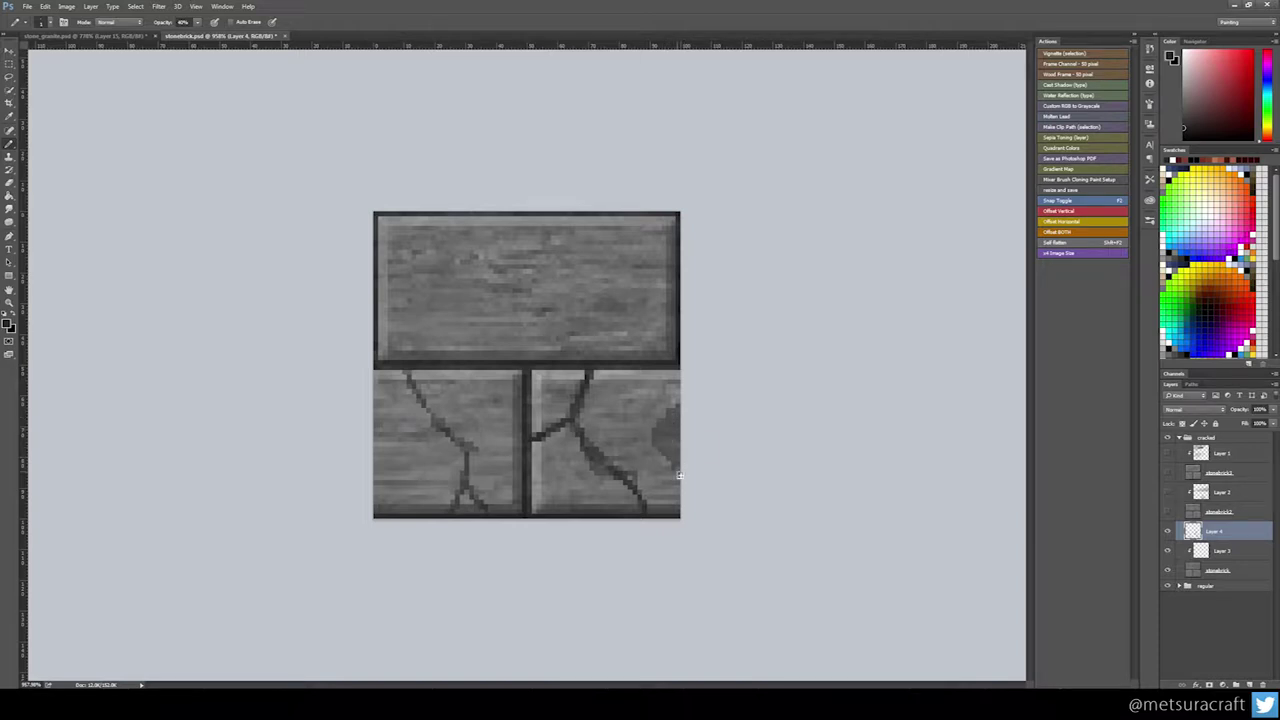
{"action": "key", "text": "ctrl+z"}
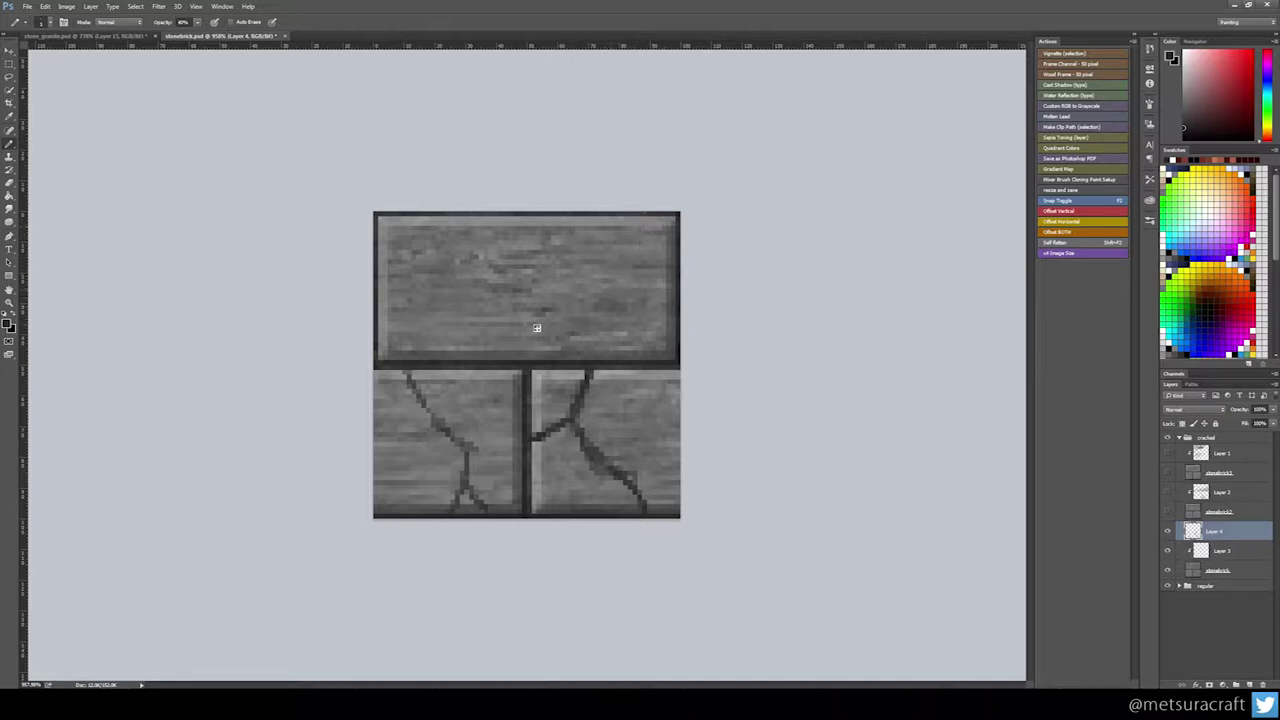
- Pencil a network of dark branching cracks across the whole upper brick at 40% opacity
{"action": "mouse_move", "coordinate": [421, 364]}
{"action": "left_mouse_down"}
{"action": "mouse_move", "coordinate": [432, 315]}
{"action": "mouse_move", "coordinate": [405, 324]}
{"action": "mouse_move", "coordinate": [386, 310]}
{"action": "mouse_move", "coordinate": [406, 309]}
{"action": "mouse_move", "coordinate": [384, 305]}
{"action": "mouse_move", "coordinate": [428, 316]}
{"action": "mouse_move", "coordinate": [412, 316]}
{"action": "mouse_move", "coordinate": [423, 341]}
{"action": "mouse_move", "coordinate": [416, 322]}
{"action": "mouse_move", "coordinate": [484, 248]}
{"action": "mouse_move", "coordinate": [475, 265]}
{"action": "mouse_move", "coordinate": [490, 219]}
{"action": "left_mouse_up"}
{"action": "left_click_drag", "start_coordinate": [475, 263], "coordinate": [490, 219]}
{"action": "left_click_drag", "start_coordinate": [450, 281], "coordinate": [484, 228]}
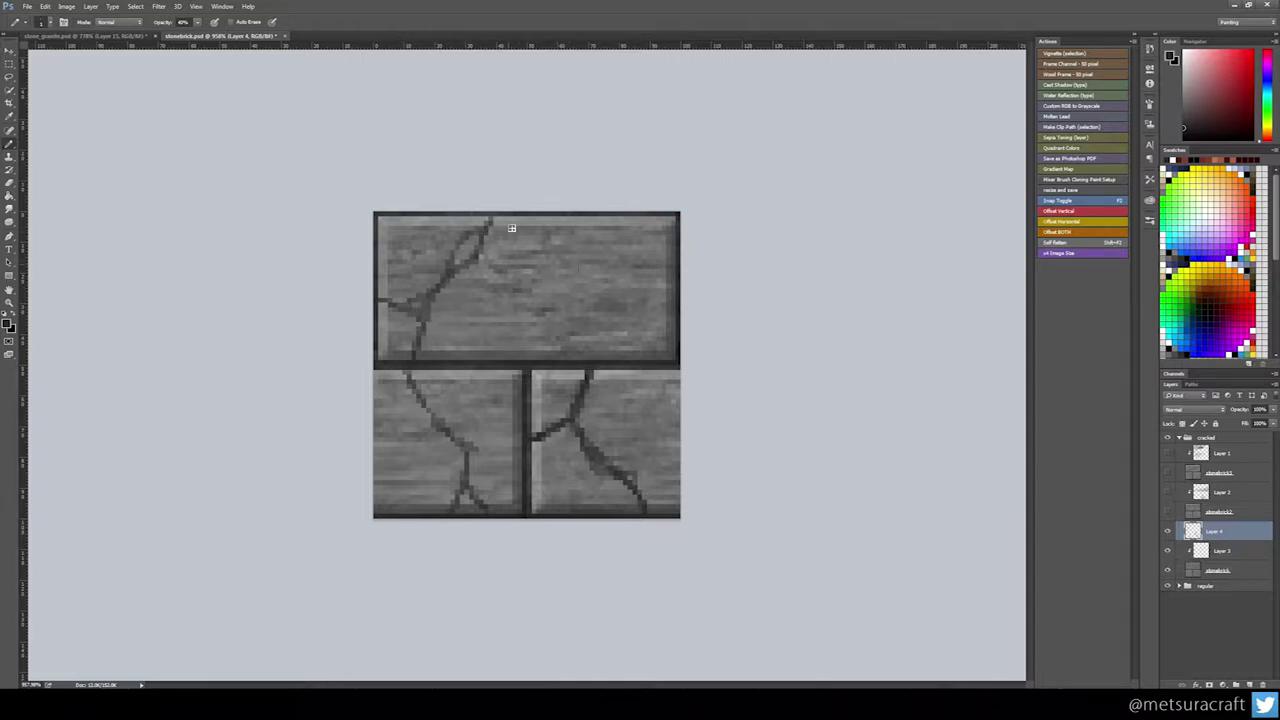
{"action": "mouse_move", "coordinate": [519, 239]}
{"action": "left_mouse_down"}
{"action": "mouse_move", "coordinate": [564, 278]}
{"action": "mouse_move", "coordinate": [557, 335]}
{"action": "mouse_move", "coordinate": [560, 313]}
{"action": "mouse_move", "coordinate": [547, 330]}
{"action": "mouse_move", "coordinate": [546, 314]}
{"action": "mouse_move", "coordinate": [527, 361]}
{"action": "mouse_move", "coordinate": [509, 325]}
{"action": "left_mouse_up"}
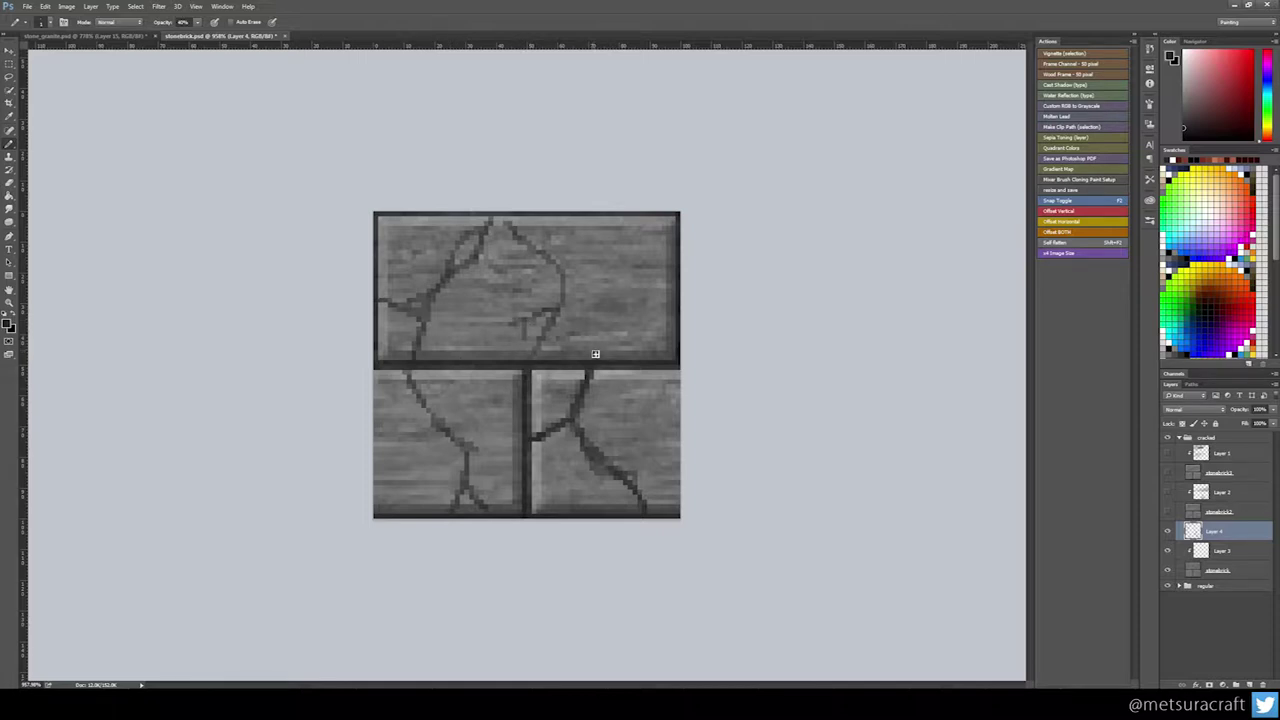
{"action": "mouse_move", "coordinate": [562, 266]}
{"action": "left_mouse_down"}
{"action": "mouse_move", "coordinate": [592, 293]}
{"action": "mouse_move", "coordinate": [635, 300]}
{"action": "mouse_move", "coordinate": [607, 298]}
{"action": "mouse_move", "coordinate": [672, 270]}
{"action": "left_mouse_up"}
{"action": "mouse_move", "coordinate": [606, 303]}
{"action": "left_mouse_down"}
{"action": "mouse_move", "coordinate": [597, 362]}
{"action": "mouse_move", "coordinate": [606, 294]}
{"action": "left_mouse_up"}
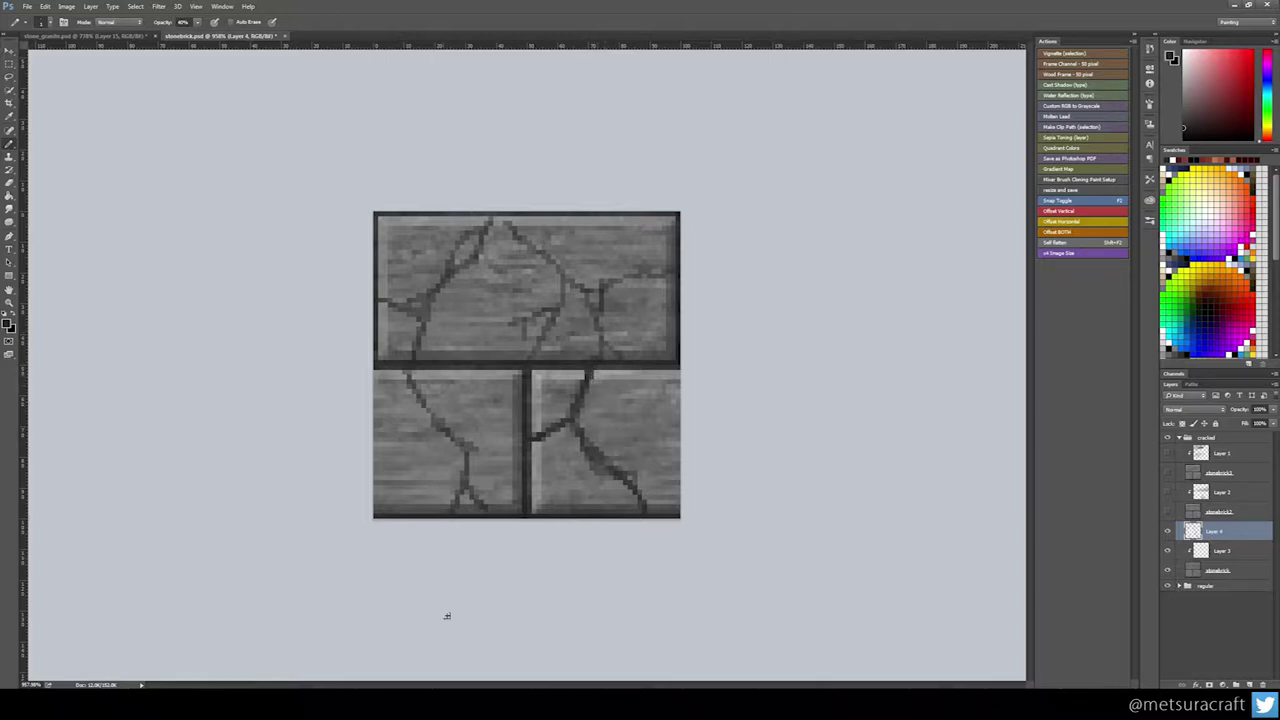
- Undo the latest crack strokes, and erase around the mortar below the upper brick, raising the eraser's opacity to 100%
{"action": "key", "text": "ctrl+alt+z"}
{"action": "key", "text": "ctrl+alt+z"}
{"action": "key", "text": "ctrl+alt+z"}
{"action": "key", "text": "ctrl+alt+z"}
{"action": "key", "text": "ctrl+z"}
{"action": "key", "text": "e"}
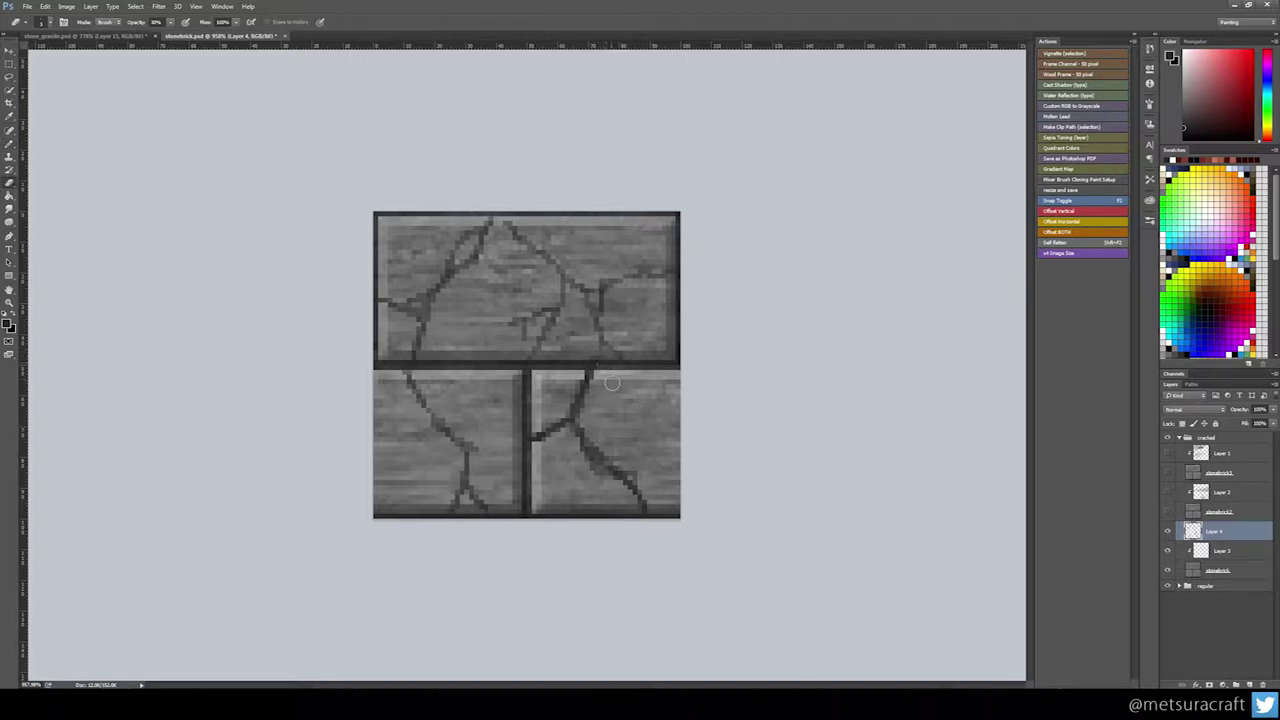
{"action": "mouse_move", "coordinate": [603, 374]}
{"action": "left_mouse_down"}
{"action": "mouse_move", "coordinate": [600, 363]}
{"action": "mouse_move", "coordinate": [606, 373]}
{"action": "left_mouse_up"}
{"action": "left_click_drag", "start_coordinate": [170, 22], "coordinate": [178, 36]}
- Pencil thin dark side branches onto the cracks of the upper brick and both lower bricks
{"action": "key", "text": "b"}
{"action": "mouse_move", "coordinate": [612, 342]}
{"action": "left_mouse_down"}
{"action": "mouse_move", "coordinate": [661, 350]}
{"action": "mouse_move", "coordinate": [610, 346]}
{"action": "mouse_move", "coordinate": [633, 371]}
{"action": "mouse_move", "coordinate": [616, 345]}
{"action": "mouse_move", "coordinate": [670, 327]}
{"action": "left_mouse_up"}
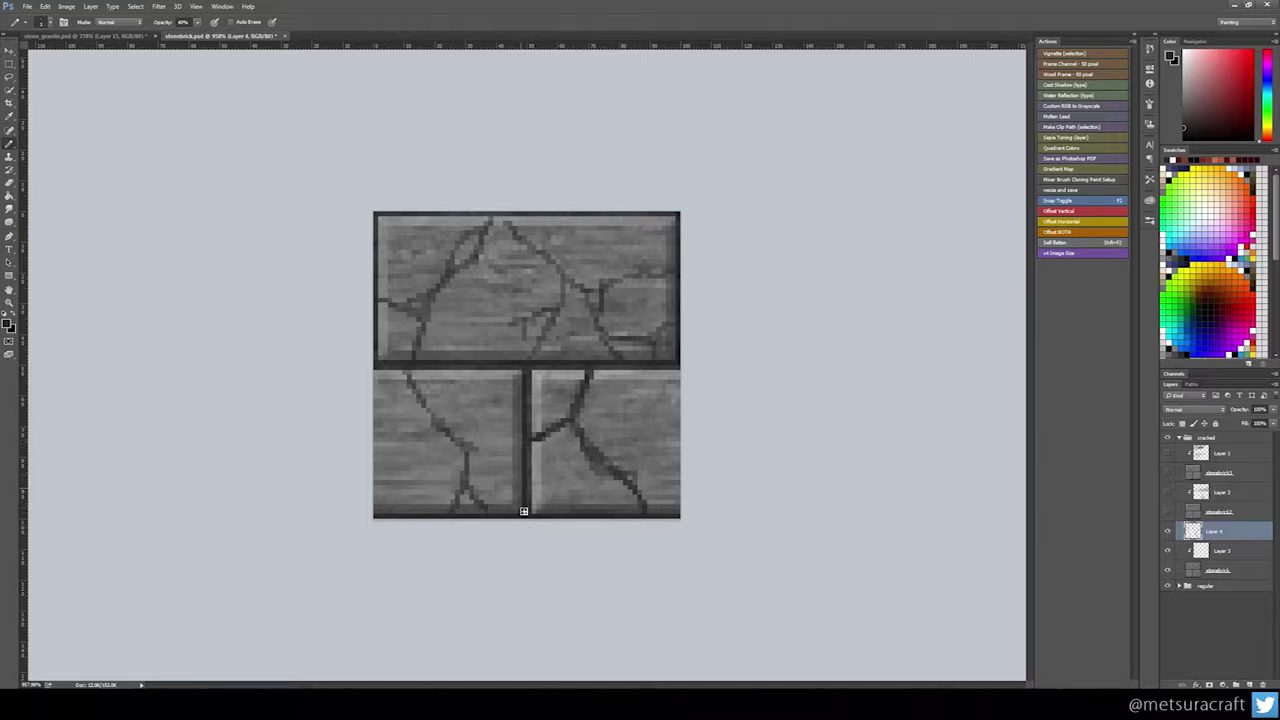
{"action": "left_click_drag", "start_coordinate": [474, 447], "coordinate": [501, 455]}
{"action": "left_click_drag", "start_coordinate": [510, 324], "coordinate": [524, 318]}
{"action": "left_click_drag", "start_coordinate": [572, 268], "coordinate": [616, 284]}
{"action": "mouse_move", "coordinate": [597, 446]}
{"action": "left_mouse_down"}
{"action": "mouse_move", "coordinate": [596, 393]}
{"action": "mouse_move", "coordinate": [553, 427]}
{"action": "mouse_move", "coordinate": [570, 376]}
{"action": "left_mouse_up"}
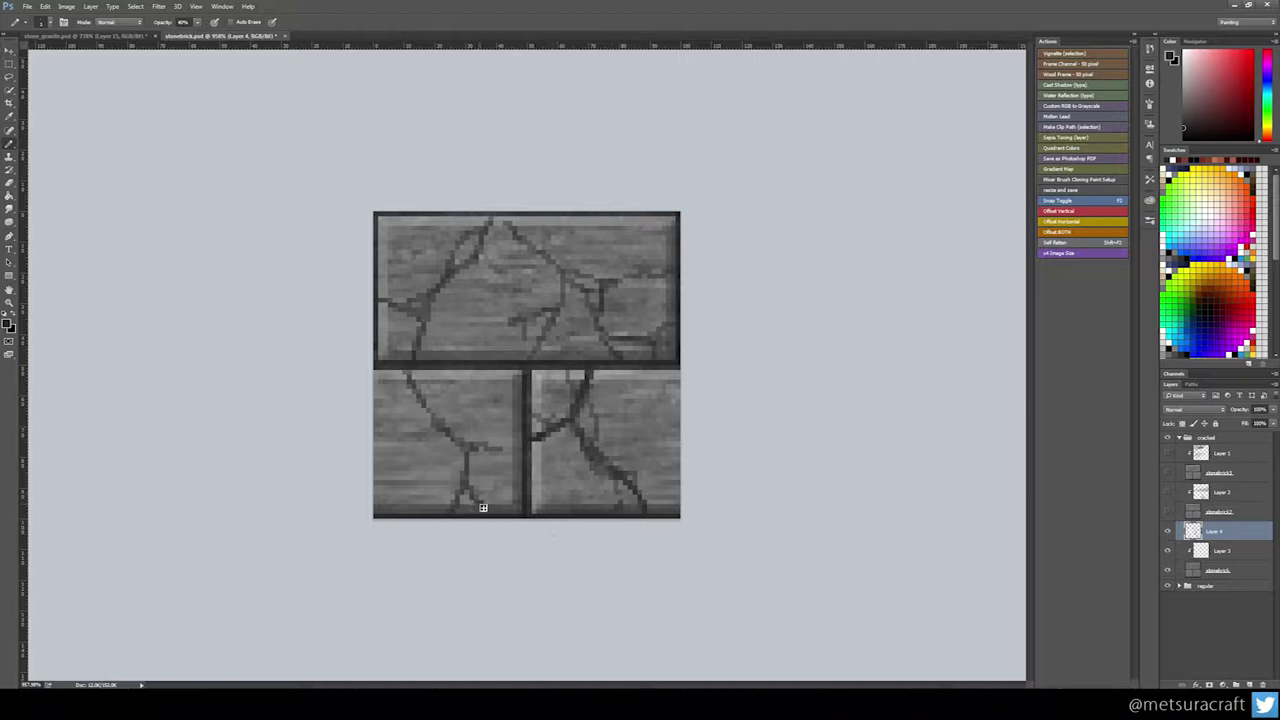
- Extend the lower-left brick's cracks to its edges and darken the main cracks of the upper brick
{"action": "left_click_drag", "start_coordinate": [455, 505], "coordinate": [425, 517]}
{"action": "left_click_drag", "start_coordinate": [401, 385], "coordinate": [380, 374]}
{"action": "mouse_move", "coordinate": [486, 454]}
{"action": "left_mouse_down"}
{"action": "mouse_move", "coordinate": [500, 449]}
{"action": "mouse_move", "coordinate": [528, 490]}
{"action": "left_mouse_up"}
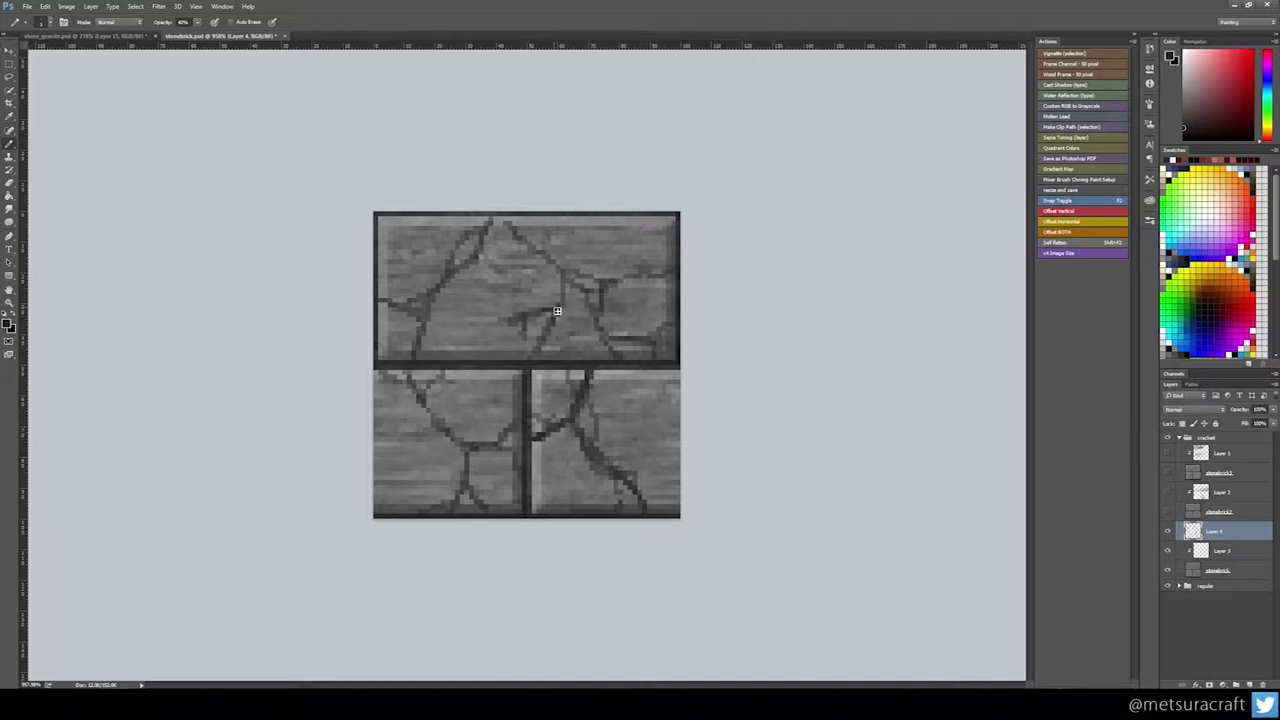
{"action": "left_click_drag", "start_coordinate": [557, 310], "coordinate": [563, 276]}
{"action": "mouse_move", "coordinate": [510, 220]}
{"action": "left_mouse_down"}
{"action": "mouse_move", "coordinate": [587, 298]}
{"action": "mouse_move", "coordinate": [566, 273]}
{"action": "mouse_move", "coordinate": [615, 289]}
{"action": "mouse_move", "coordinate": [602, 283]}
{"action": "mouse_move", "coordinate": [606, 308]}
{"action": "mouse_move", "coordinate": [649, 278]}
{"action": "mouse_move", "coordinate": [626, 284]}
{"action": "mouse_move", "coordinate": [666, 282]}
{"action": "mouse_move", "coordinate": [638, 254]}
{"action": "left_mouse_up"}
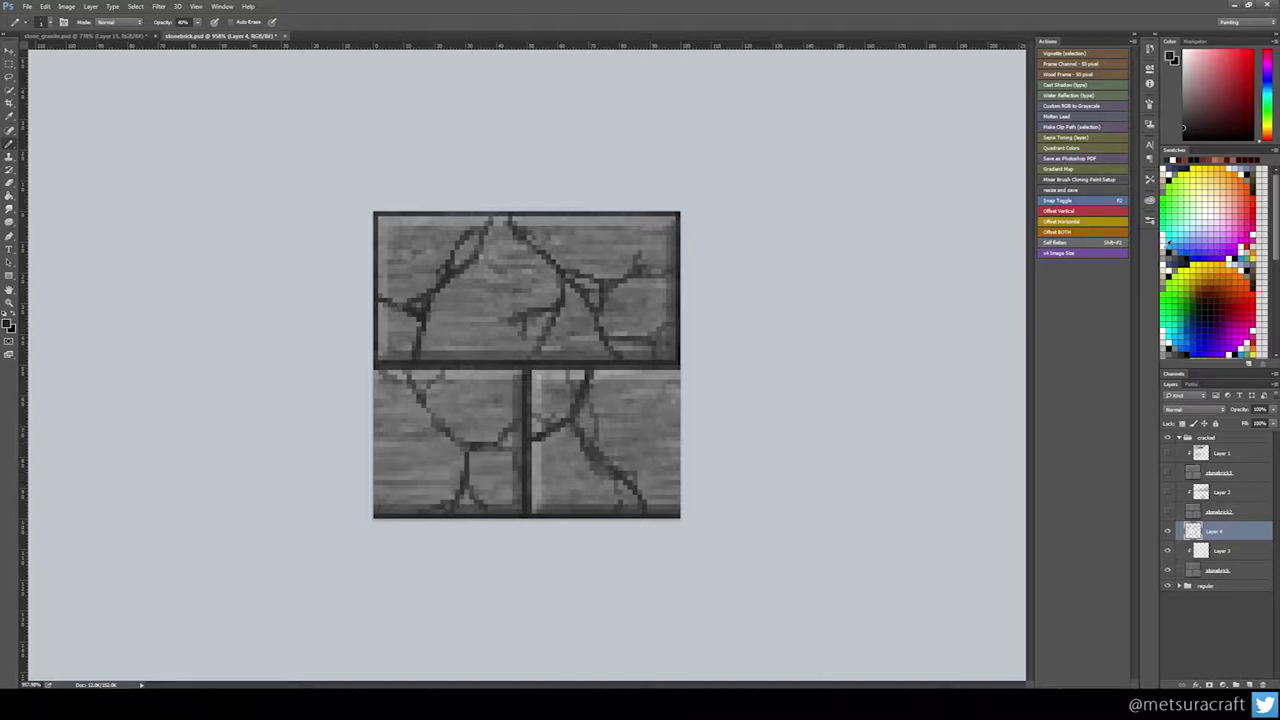
- Pencil white highlights at 10% opacity along the crack edges on the upper and lower bricks
{"action": "key", "text": "x"}
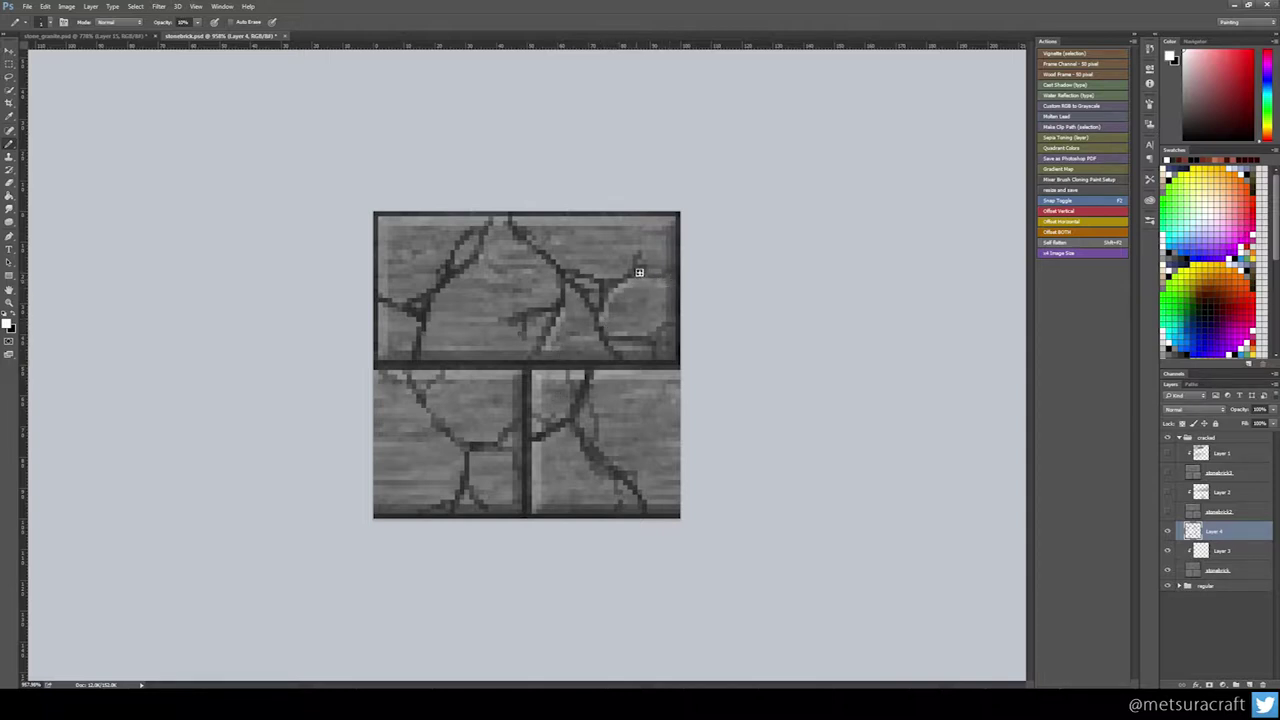
{"action": "mouse_move", "coordinate": [621, 291]}
{"action": "left_mouse_down"}
{"action": "mouse_move", "coordinate": [606, 328]}
{"action": "mouse_move", "coordinate": [629, 285]}
{"action": "mouse_move", "coordinate": [612, 315]}
{"action": "mouse_move", "coordinate": [657, 287]}
{"action": "left_mouse_up"}
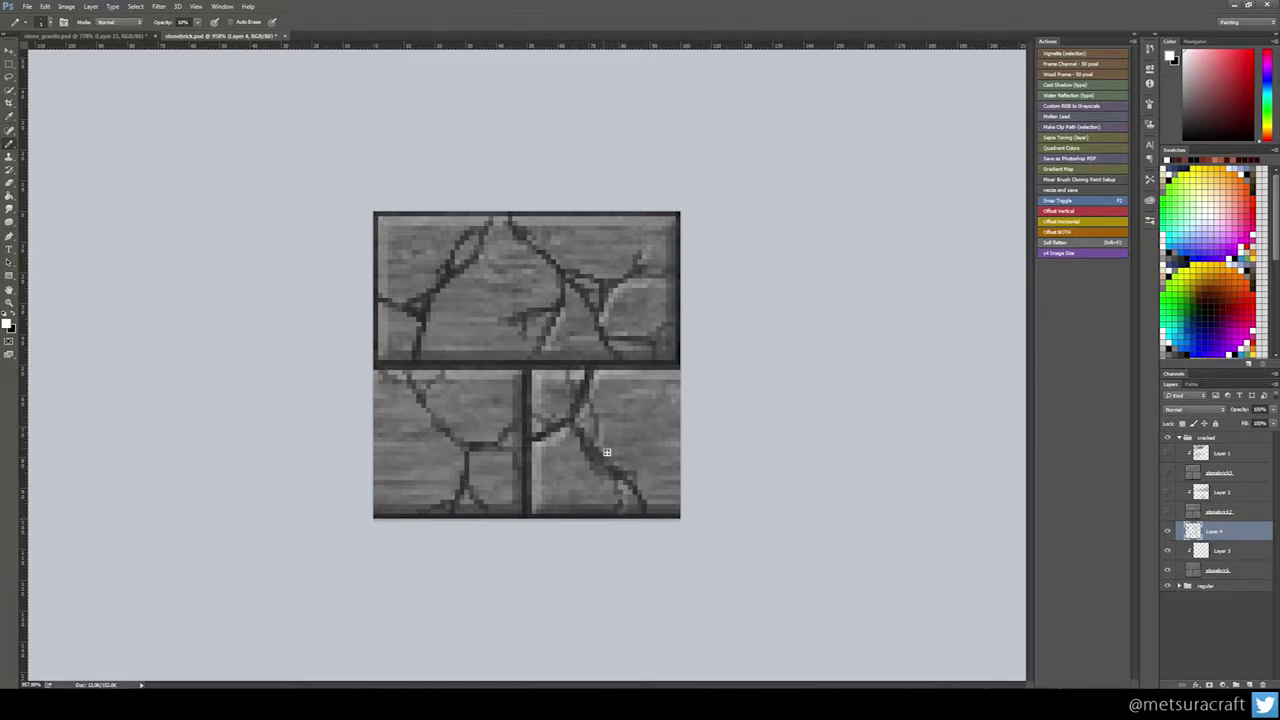
{"action": "left_click_drag", "start_coordinate": [605, 453], "coordinate": [620, 469]}
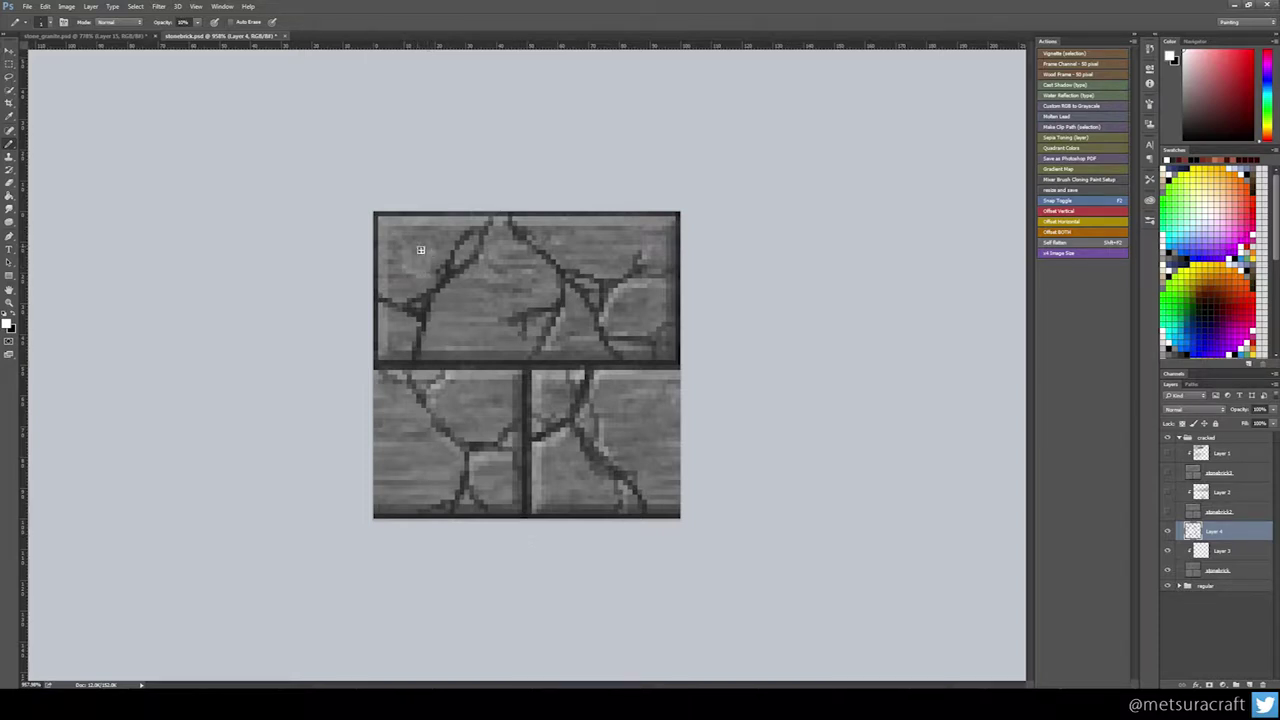
- Try white highlight strokes on the upper-left face of the upper brick and undo them
{"action": "mouse_move", "coordinate": [398, 232]}
{"action": "left_mouse_down"}
{"action": "mouse_move", "coordinate": [432, 273]}
{"action": "mouse_move", "coordinate": [409, 270]}
{"action": "left_mouse_up"}
{"action": "key", "text": "ctrl+alt+z"}
{"action": "key", "text": "ctrl+alt+z"}
{"action": "key", "text": "ctrl+alt+z"}
- Touch up the crack highlights with the eraser and pencil, and deepen the upper brick's left crack with a dark color at 10% opacity
{"action": "key", "text": "e"}
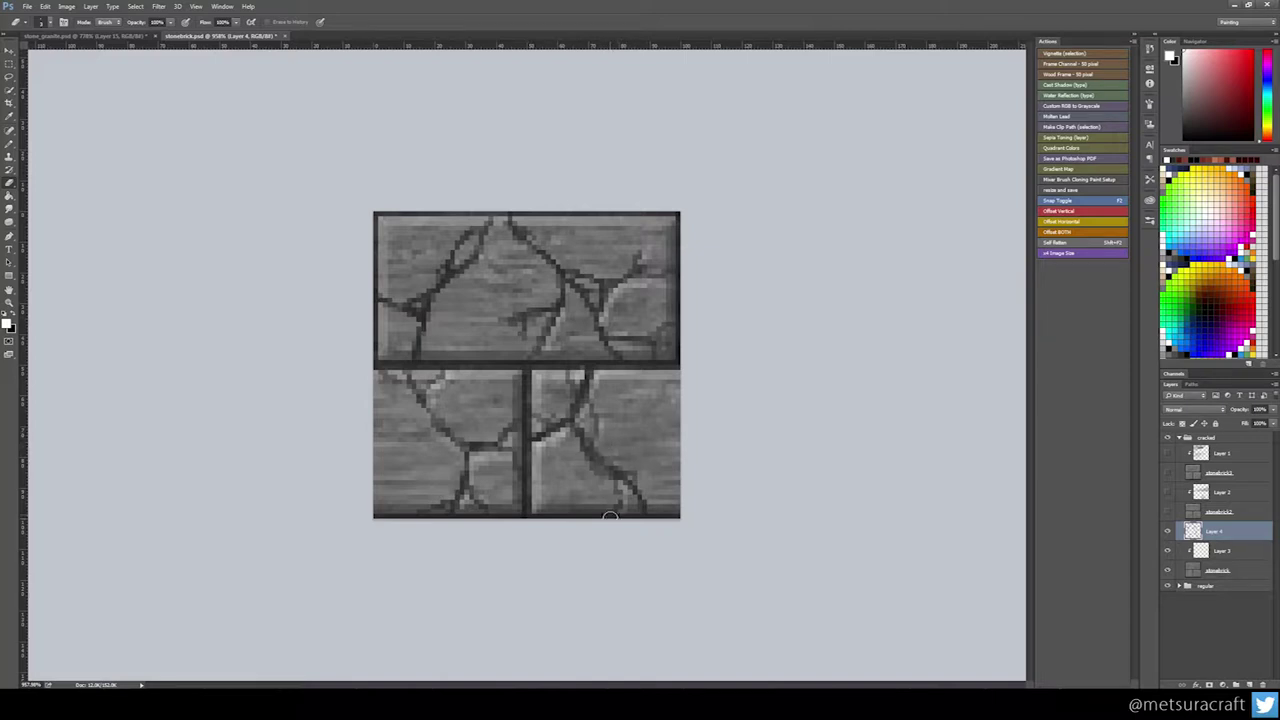
{"action": "key", "text": "b"}
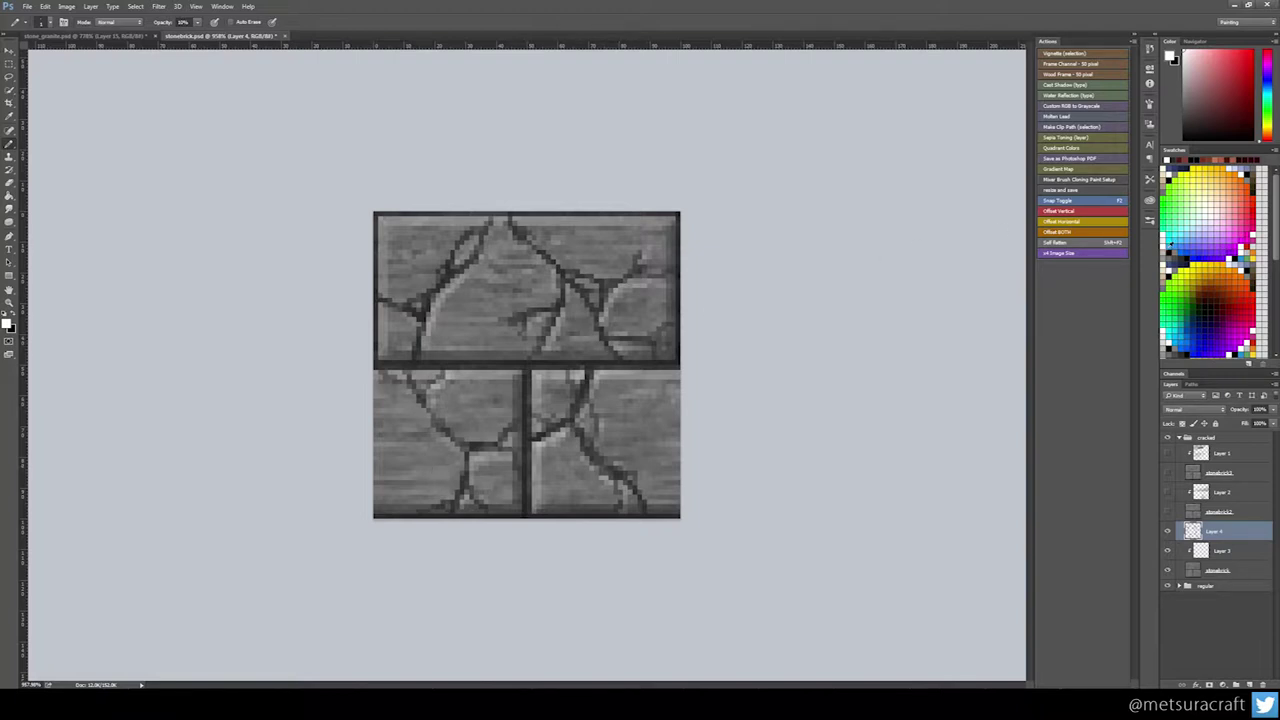
{"action": "left_click", "coordinate": [1171, 244]}
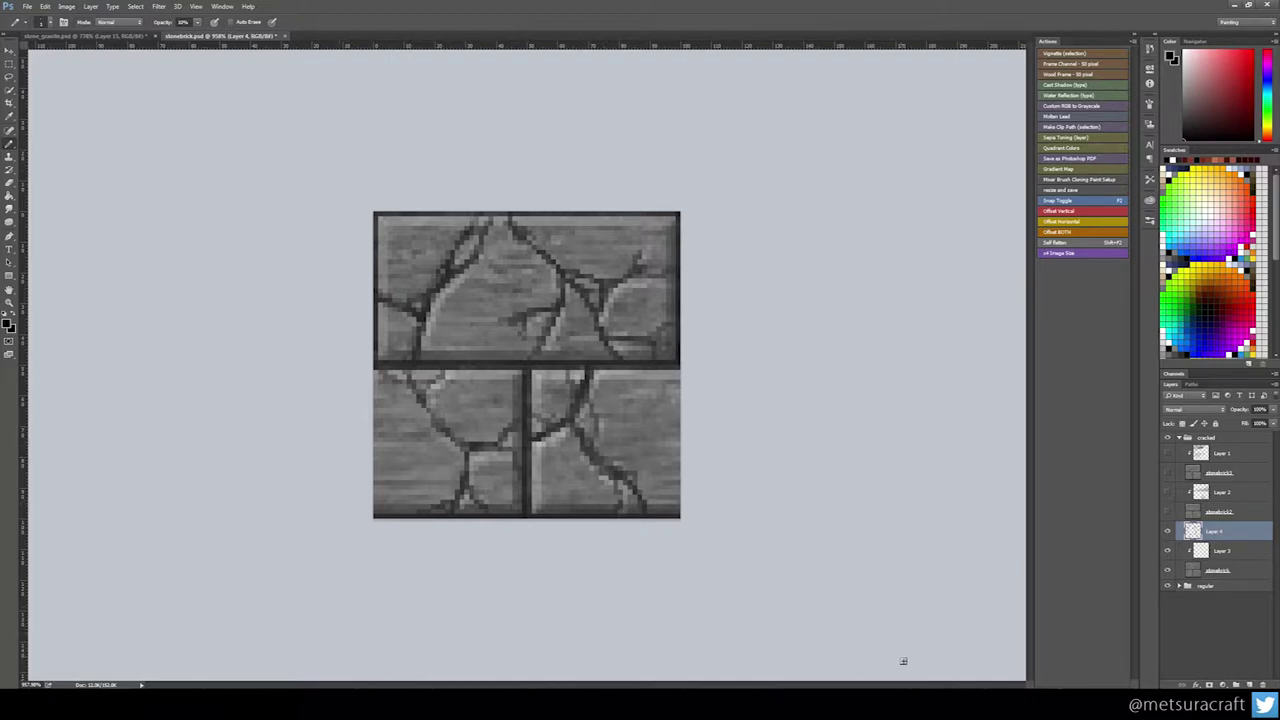
- Toggle the visibility of the new cracked brick layers to compare them with the regular brick and the uncracked copy
{"action": "left_click", "coordinate": [1167, 570]}
{"action": "left_click", "coordinate": [1167, 571]}
{"action": "left_click", "coordinate": [1167, 532]}
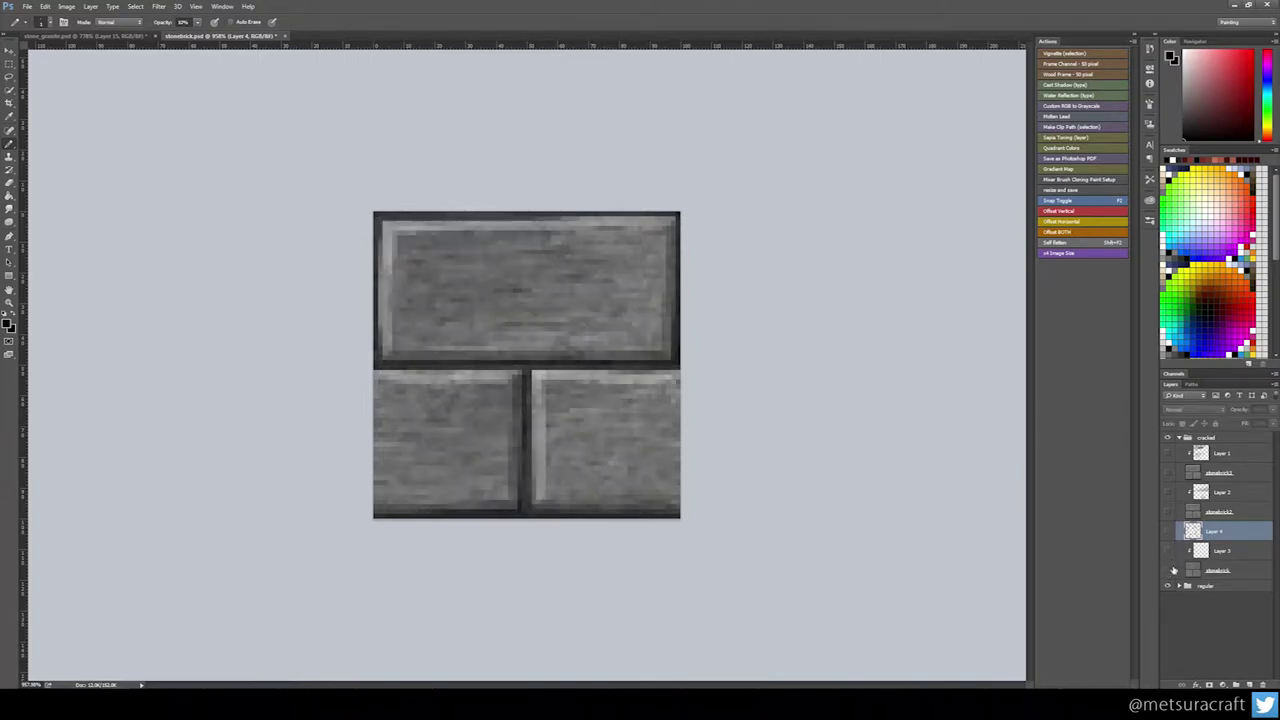
{"action": "left_click", "coordinate": [1170, 570]}
{"action": "left_click", "coordinate": [1169, 533]}
{"action": "left_click", "coordinate": [1168, 532]}
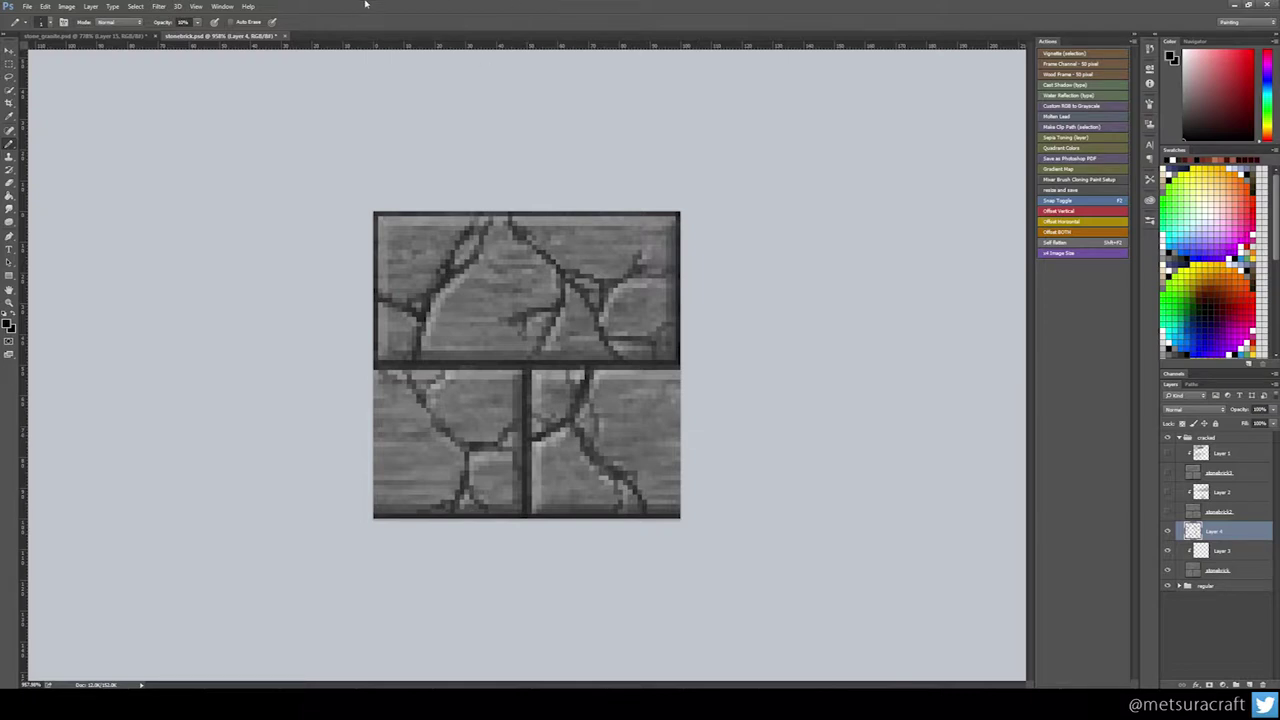
- Save the layered stonebrick.psd and start a Save As in the resource pack's assets/minecraft/textures/blocks folder
{"action": "left_click", "coordinate": [28, 6]}
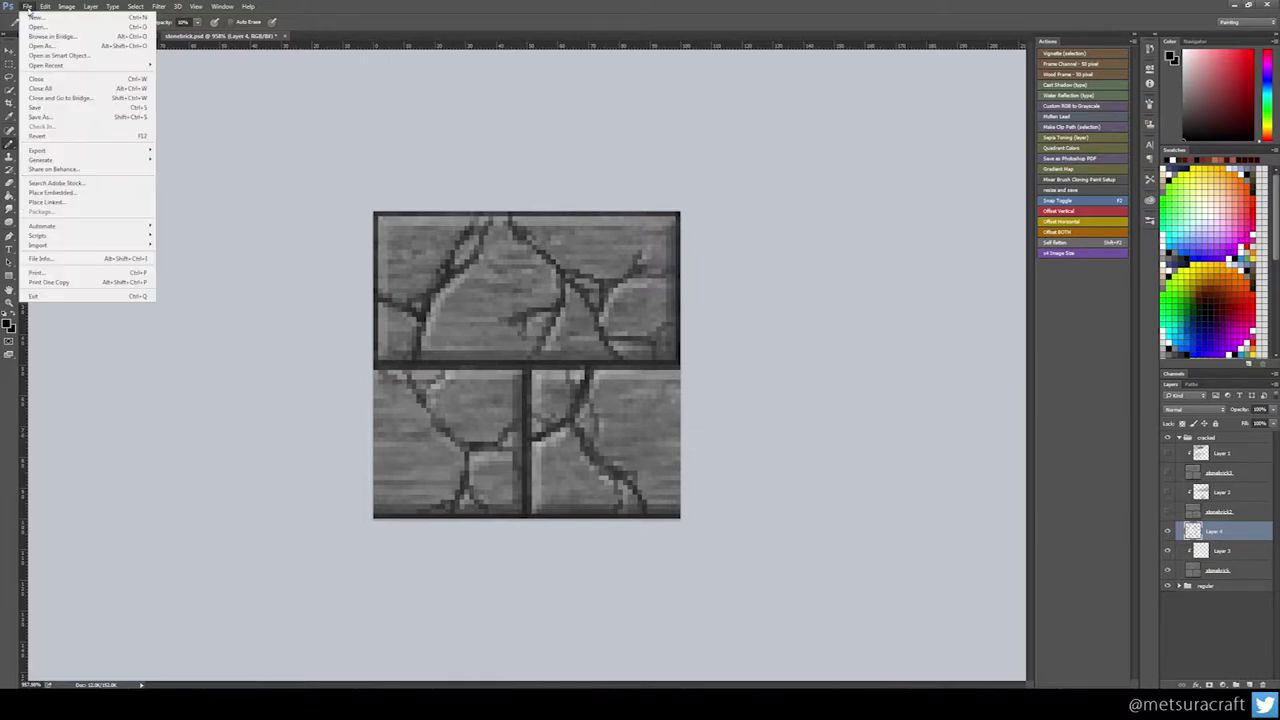
{"action": "left_click", "coordinate": [53, 108]}
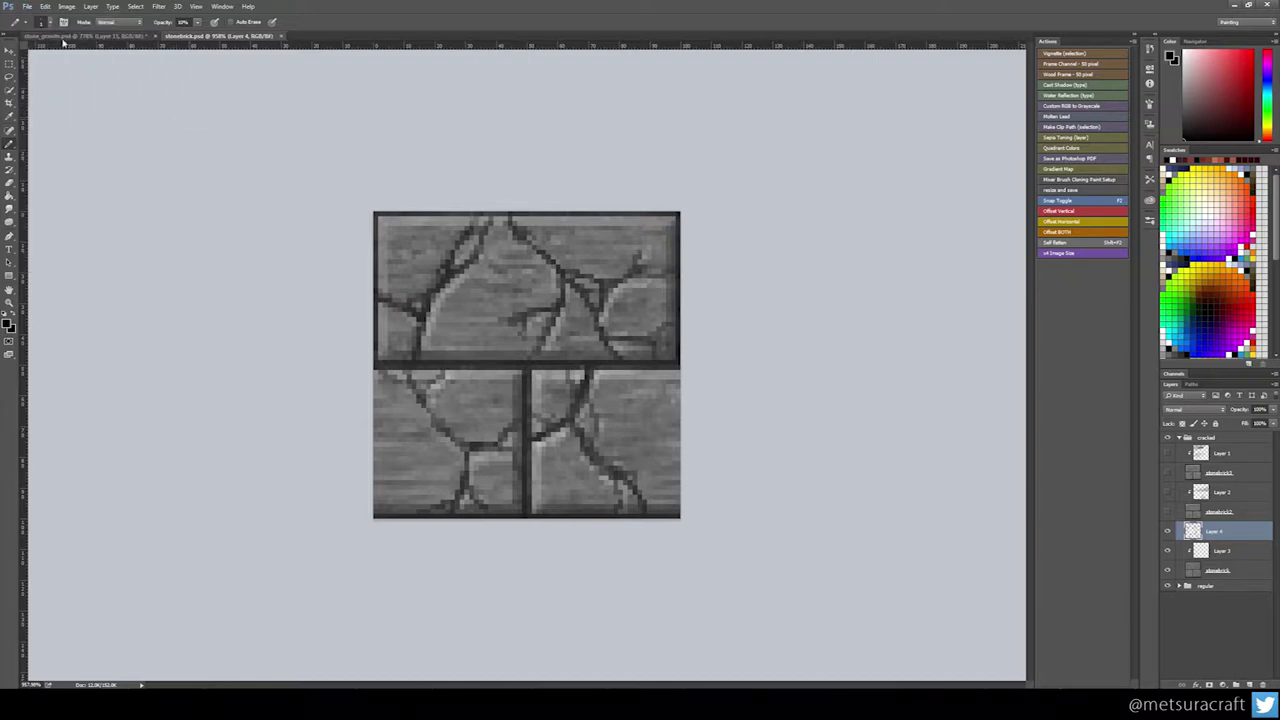
{"action": "left_click", "coordinate": [28, 6]}
{"action": "left_click", "coordinate": [58, 118]}
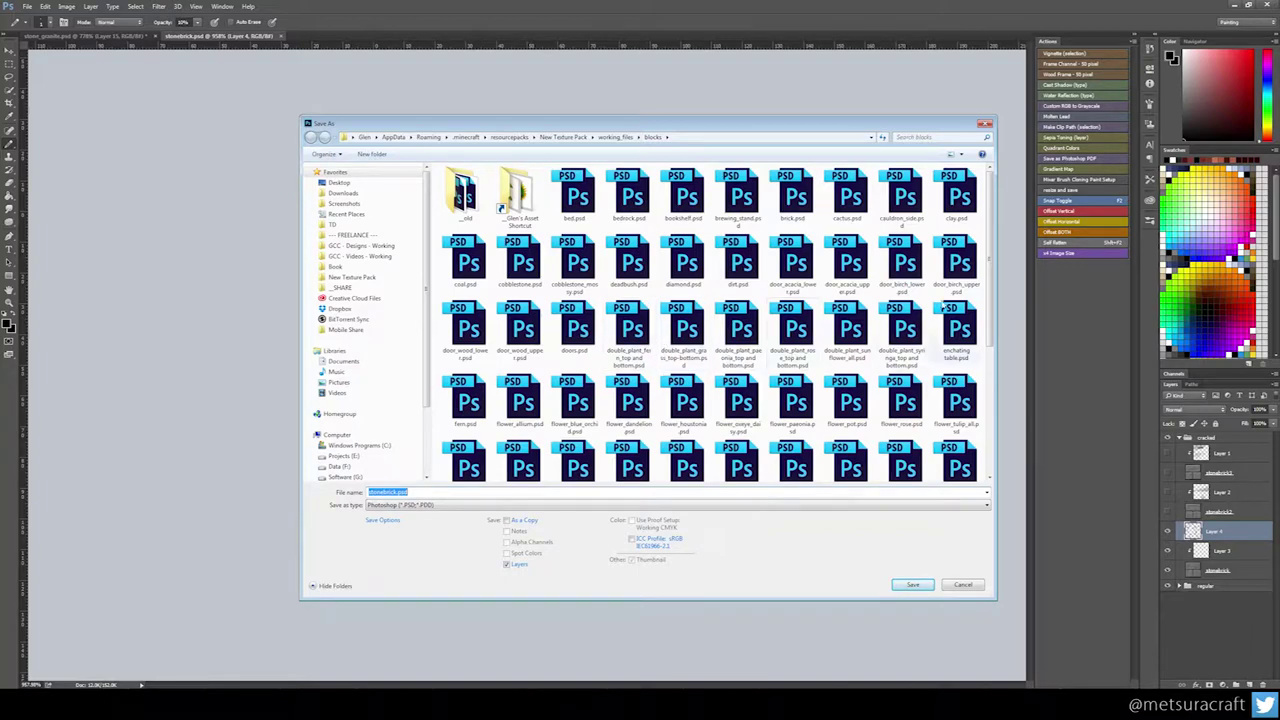
{"action": "left_click_drag", "start_coordinate": [986, 298], "coordinate": [988, 270]}
{"action": "left_click", "coordinate": [535, 222]}
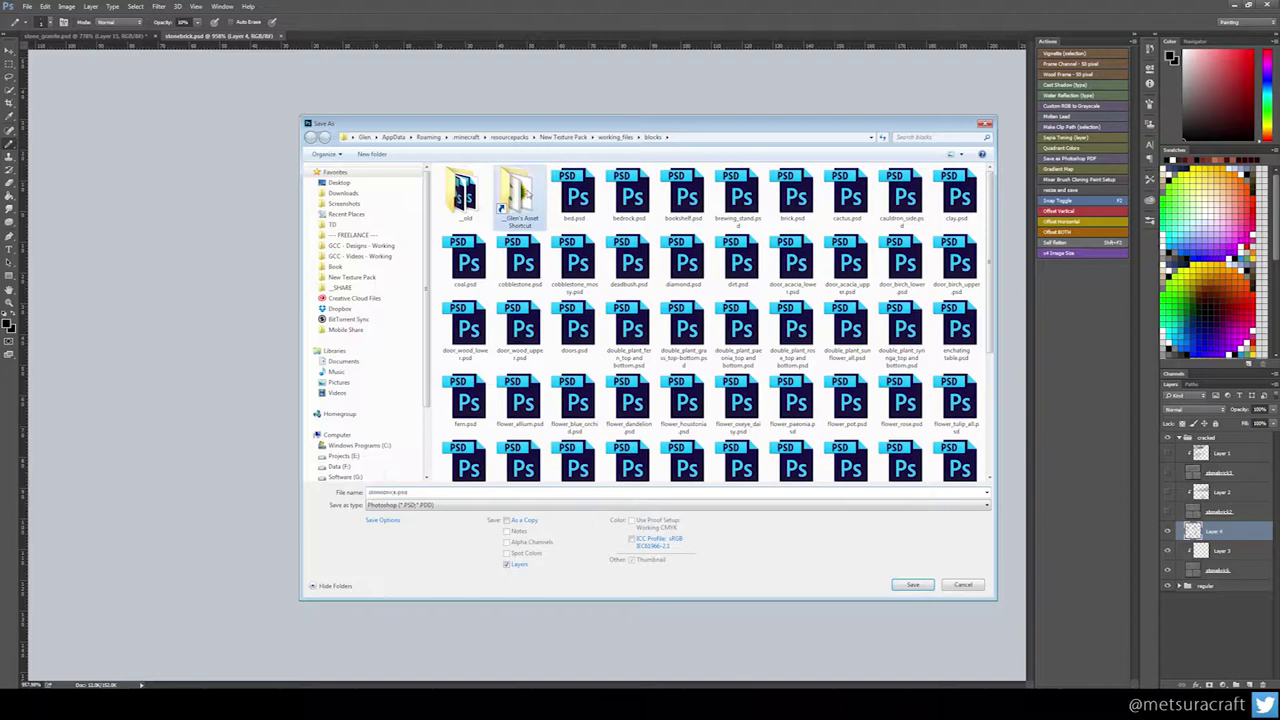
{"action": "double_click", "coordinate": [519, 202]}
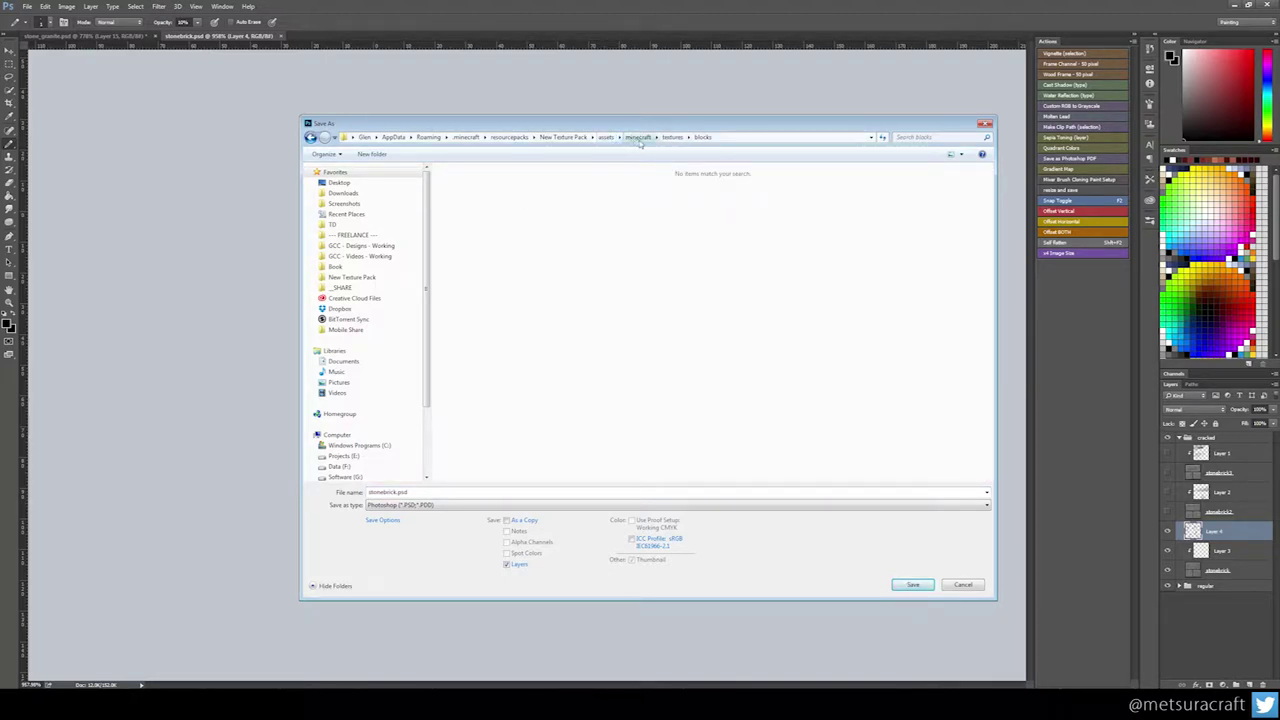
- Save the cracked texture in PNG format over stonebrick_cracked.png, with smallest/slow compression and no interlacing
{"action": "left_click", "coordinate": [411, 506]}
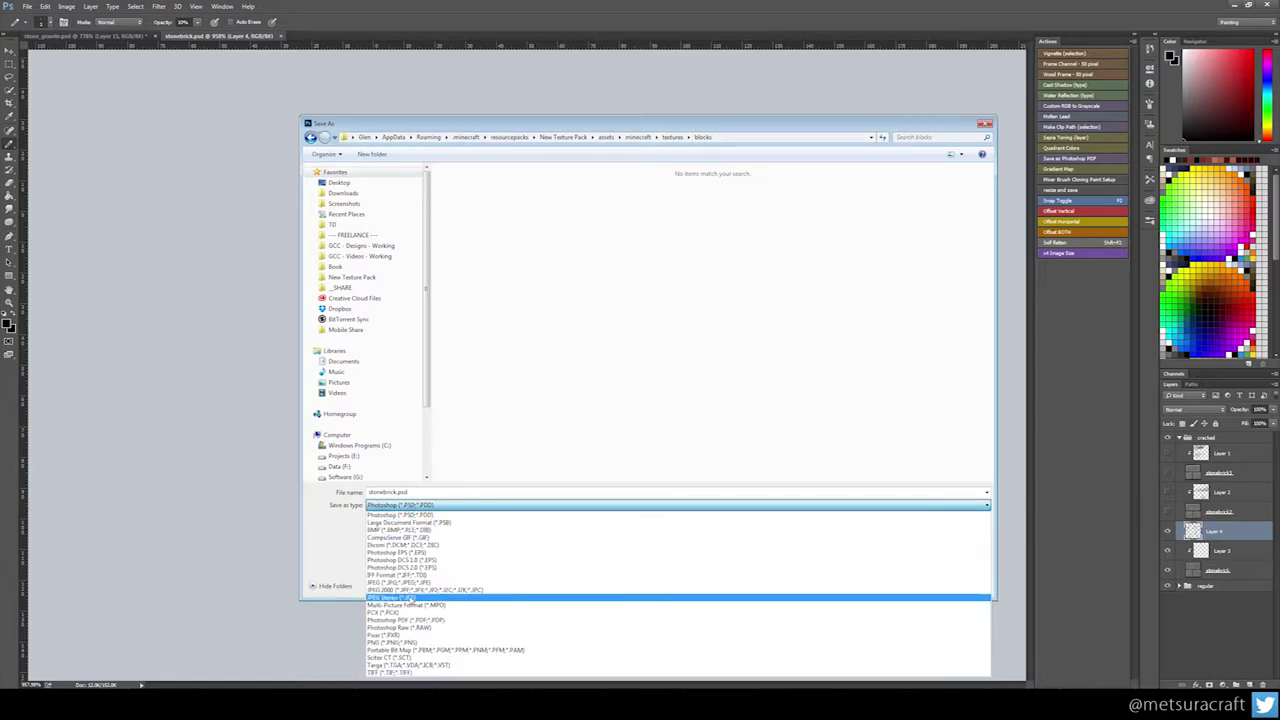
{"action": "left_click", "coordinate": [431, 643]}
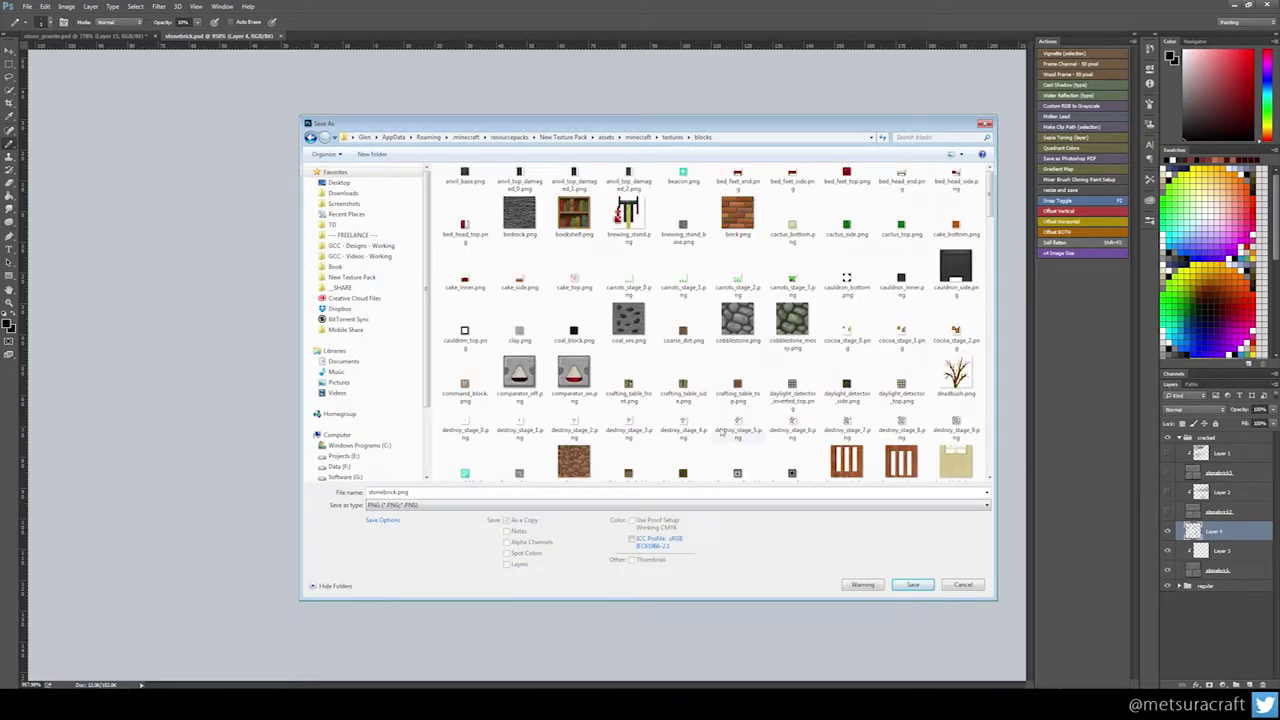
{"action": "left_click_drag", "start_coordinate": [988, 196], "coordinate": [988, 270]}
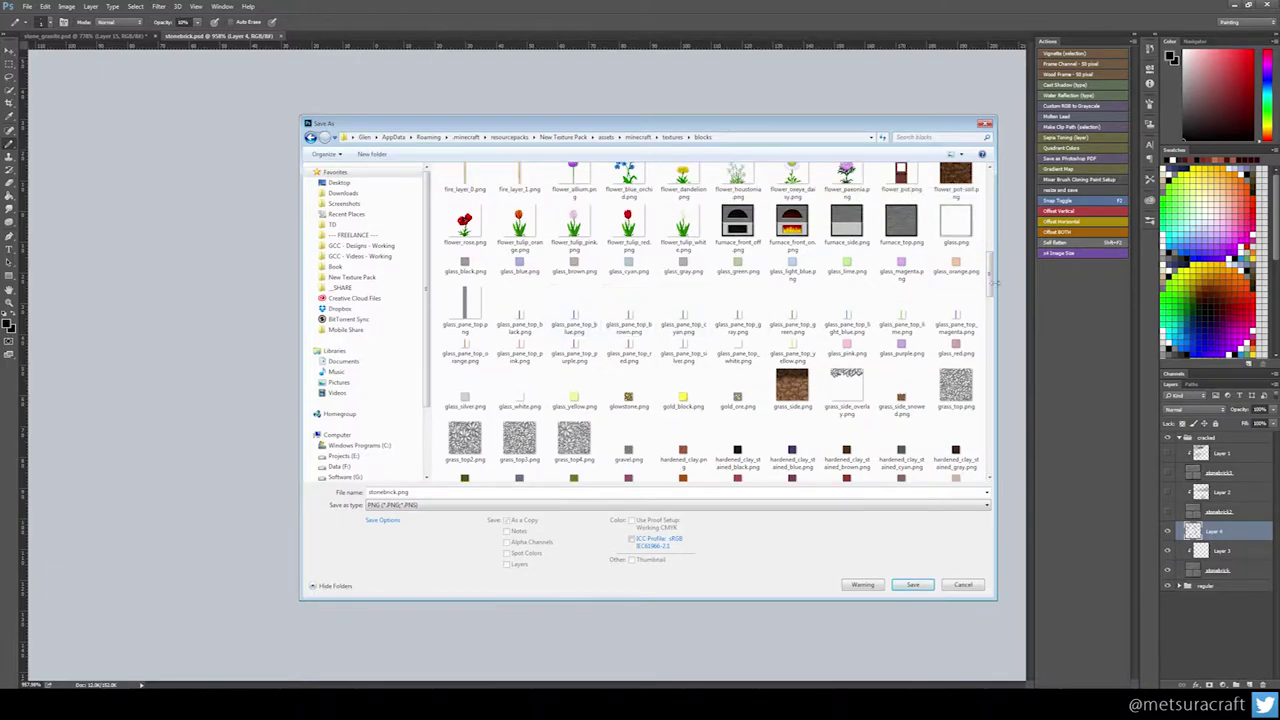
{"action": "left_click_drag", "start_coordinate": [990, 268], "coordinate": [1027, 448]}
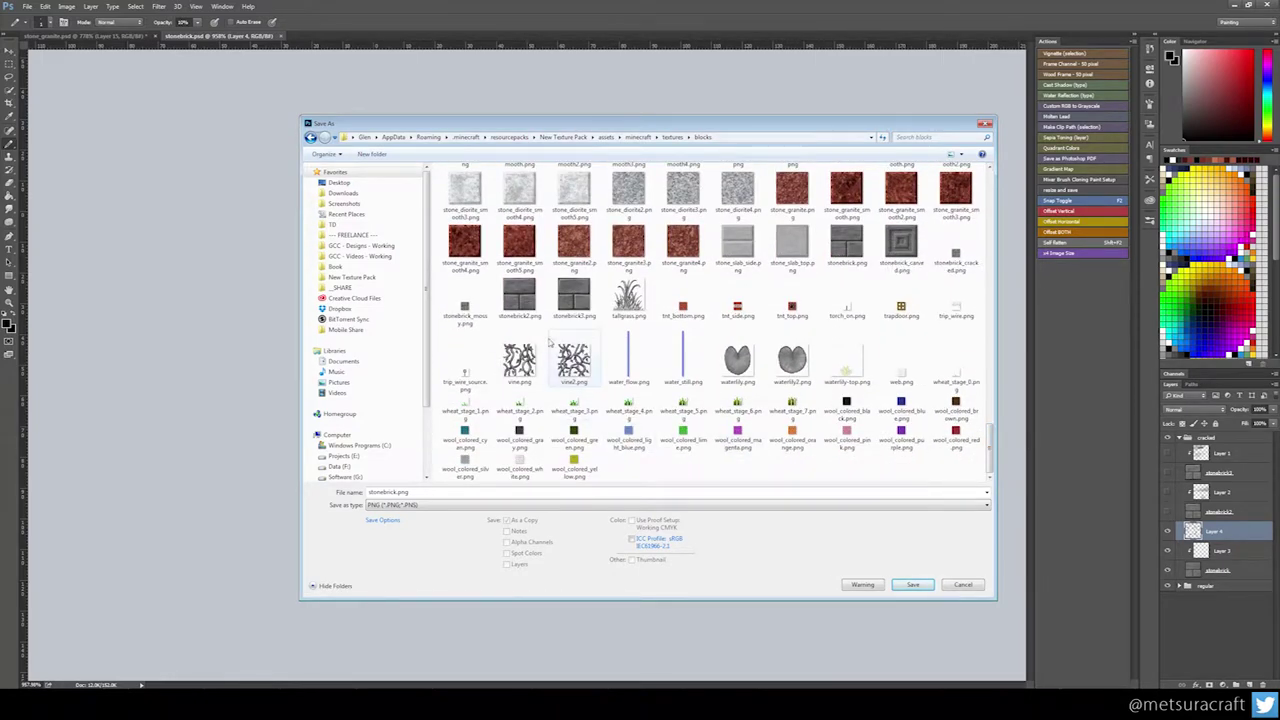
{"action": "left_click", "coordinate": [955, 262]}
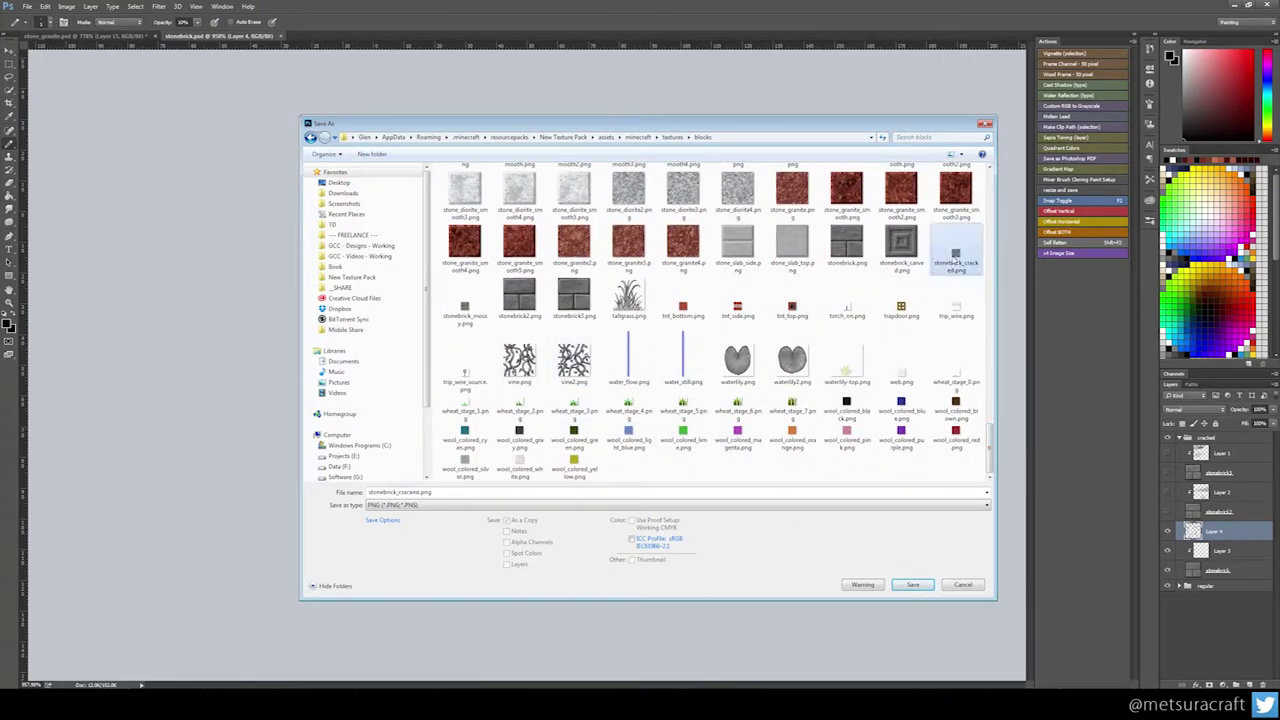
{"action": "left_click", "coordinate": [443, 492]}
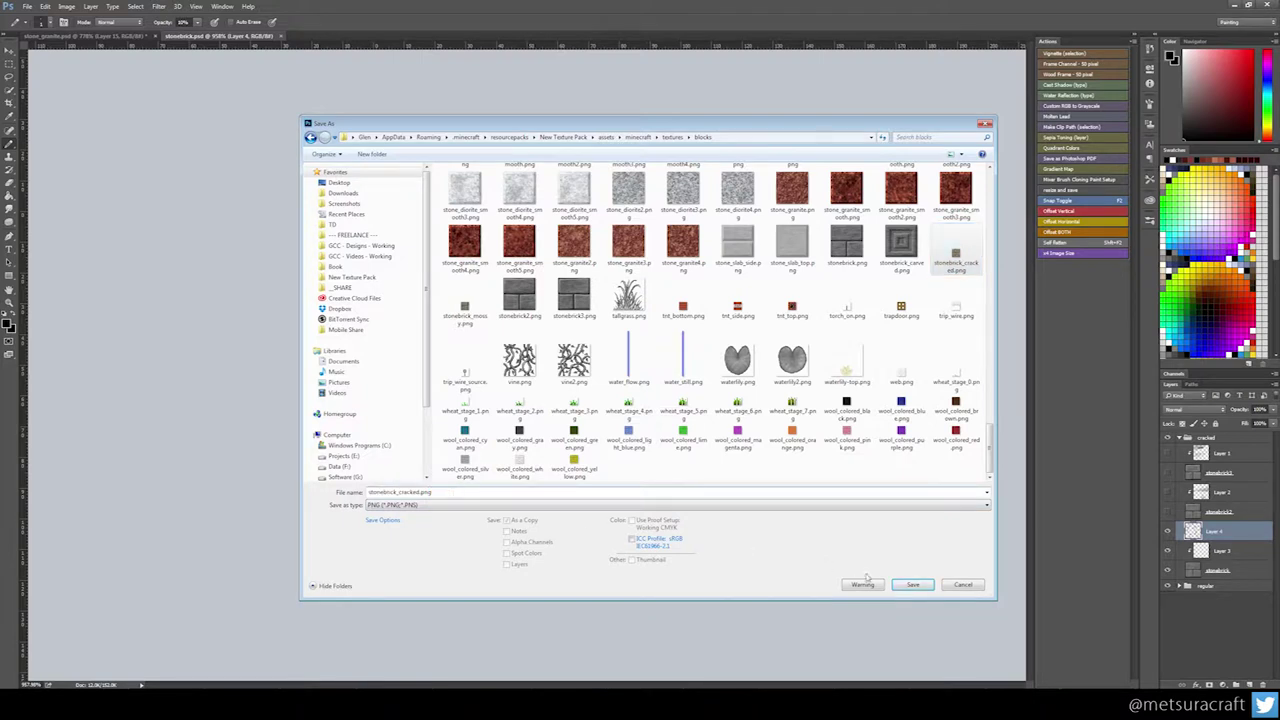
{"action": "left_click", "coordinate": [911, 585]}
{"action": "left_click", "coordinate": [666, 349]}
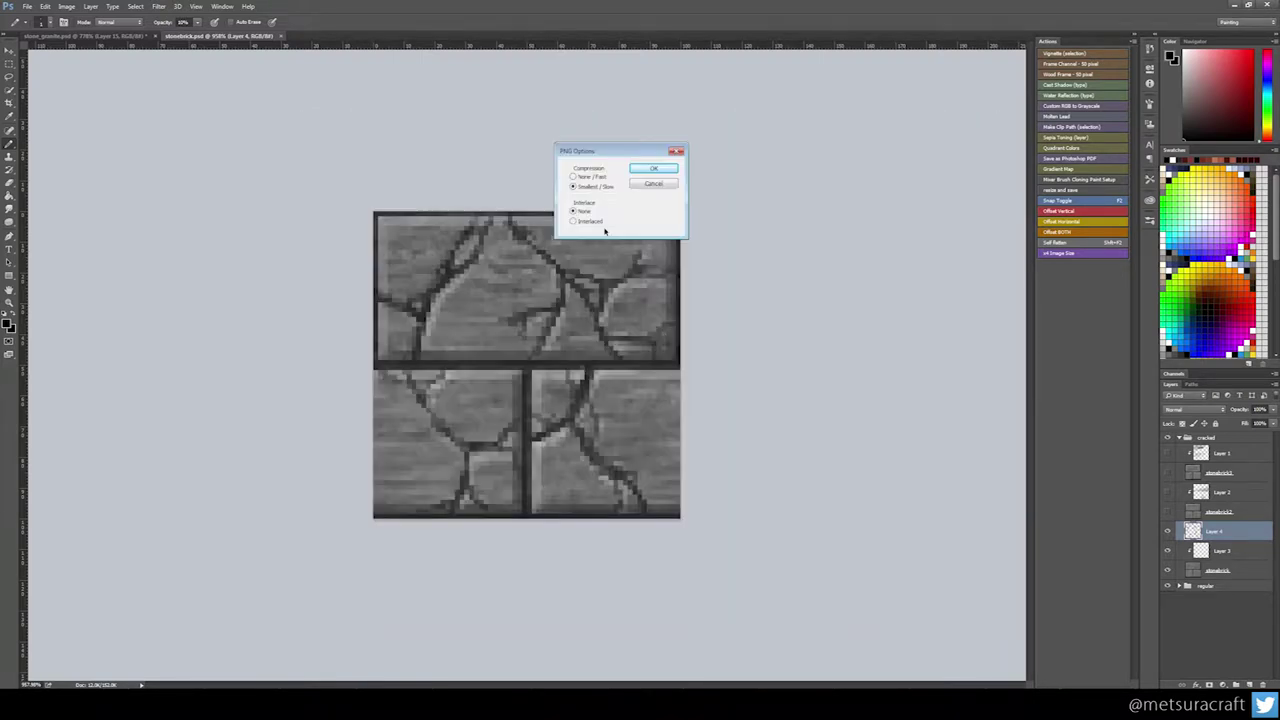
{"action": "left_click", "coordinate": [649, 170]}
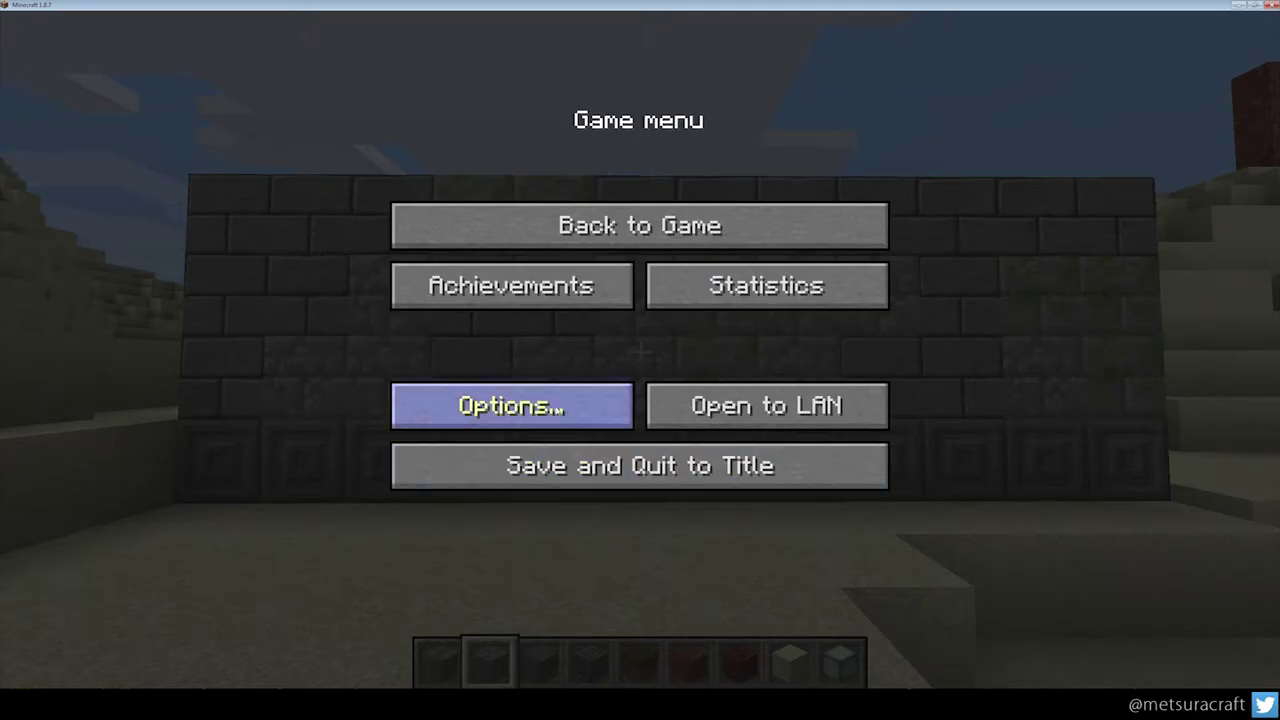
- In Minecraft, reload the textures by deselecting and reselecting New Texture Pack in the resource packs, and return to the game
{"action": "left_click", "coordinate": [558, 410]}
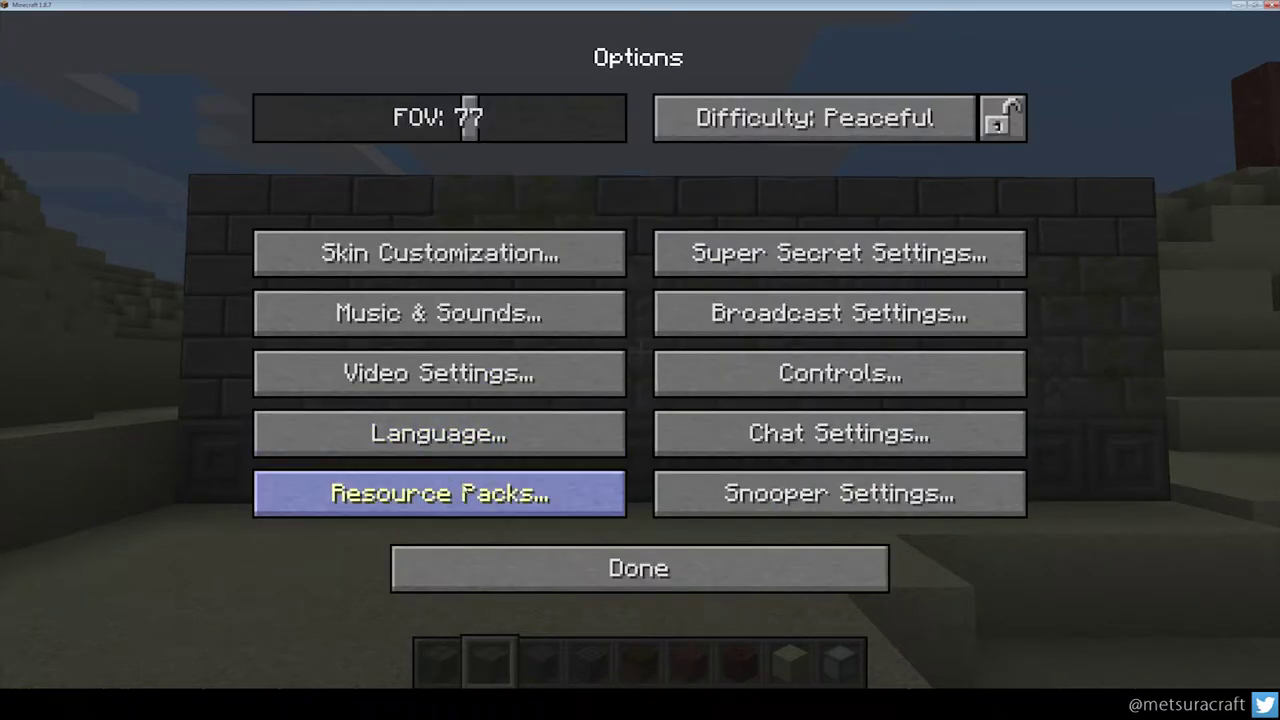
{"action": "left_click", "coordinate": [440, 493]}
{"action": "left_click", "coordinate": [678, 170]}
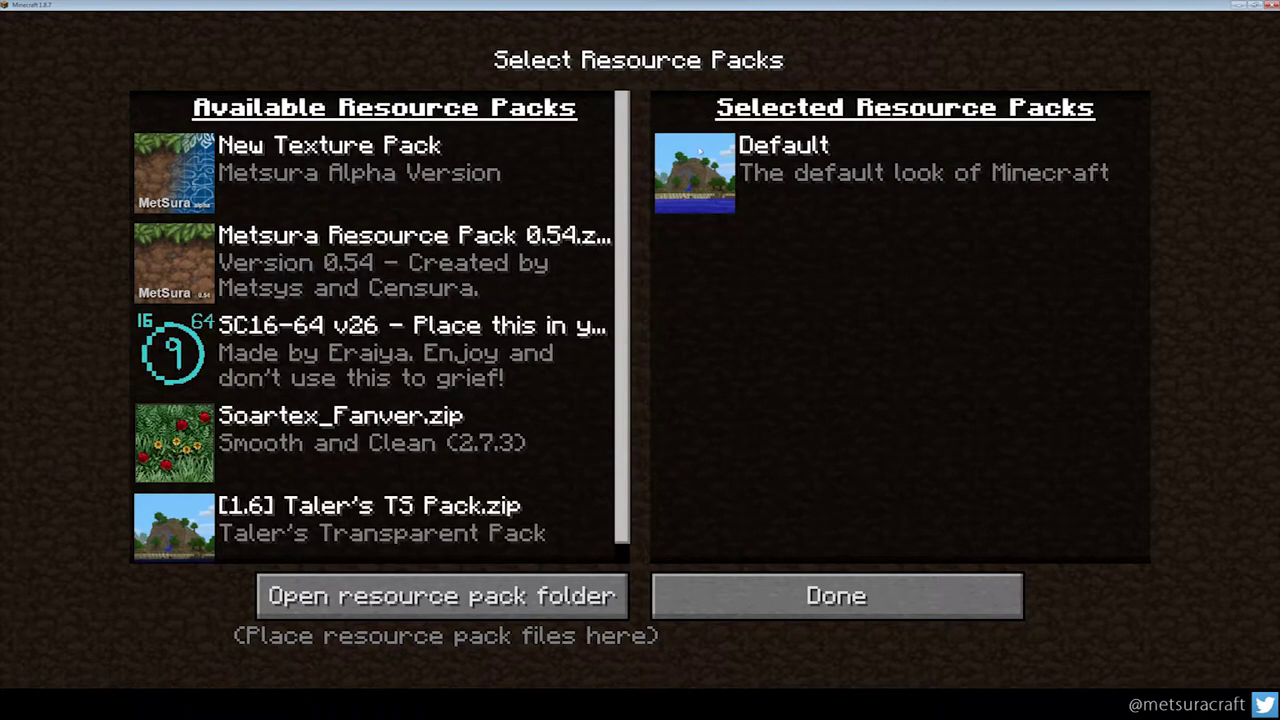
{"action": "left_click", "coordinate": [172, 170]}
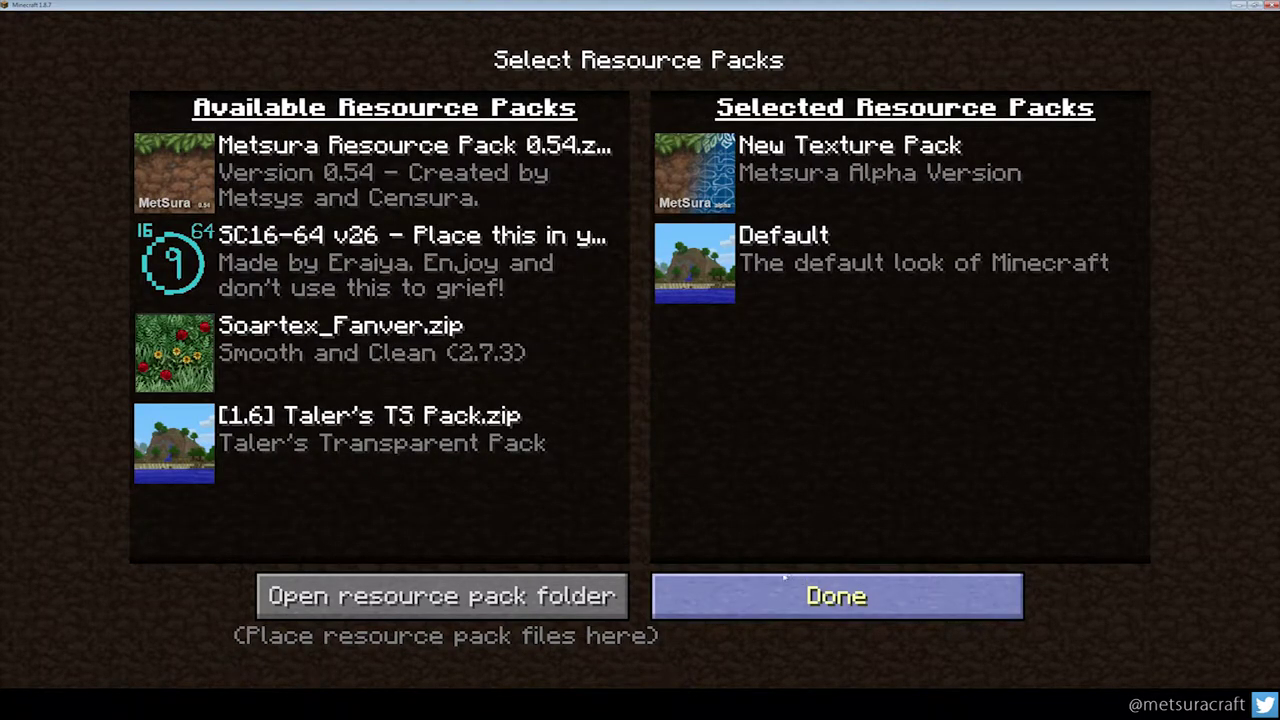
{"action": "left_click", "coordinate": [738, 576]}
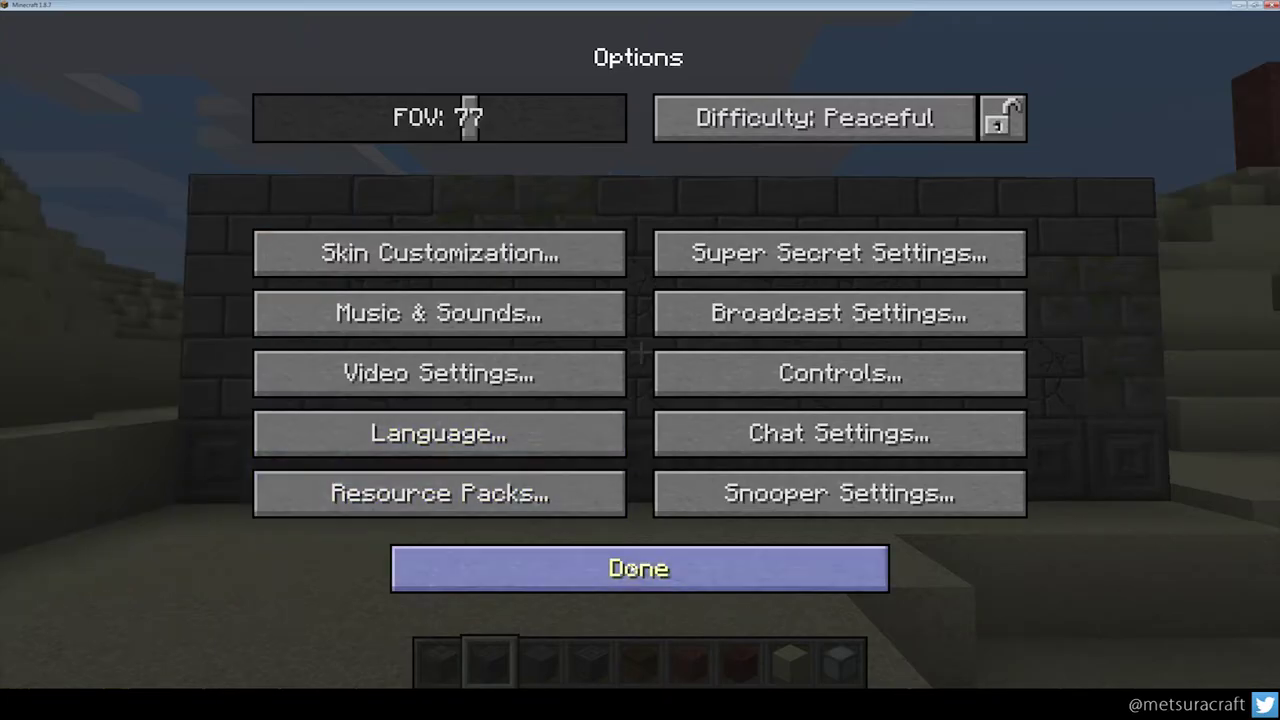
{"action": "left_click", "coordinate": [630, 566]}
{"action": "left_click", "coordinate": [640, 225]}
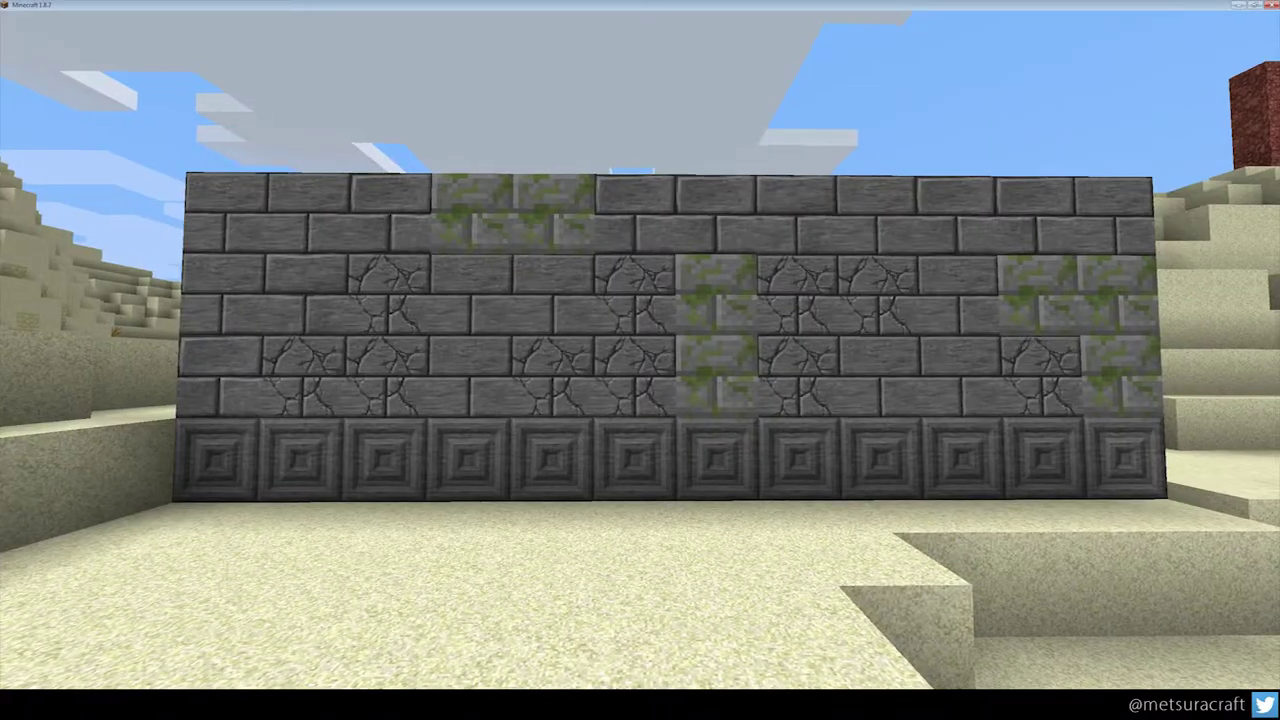
- Examine the cracked stone bricks on the test wall and ground from near and far, and pause the game
{"action": "key", "text": "s"}
{"action": "key", "text": "space"}
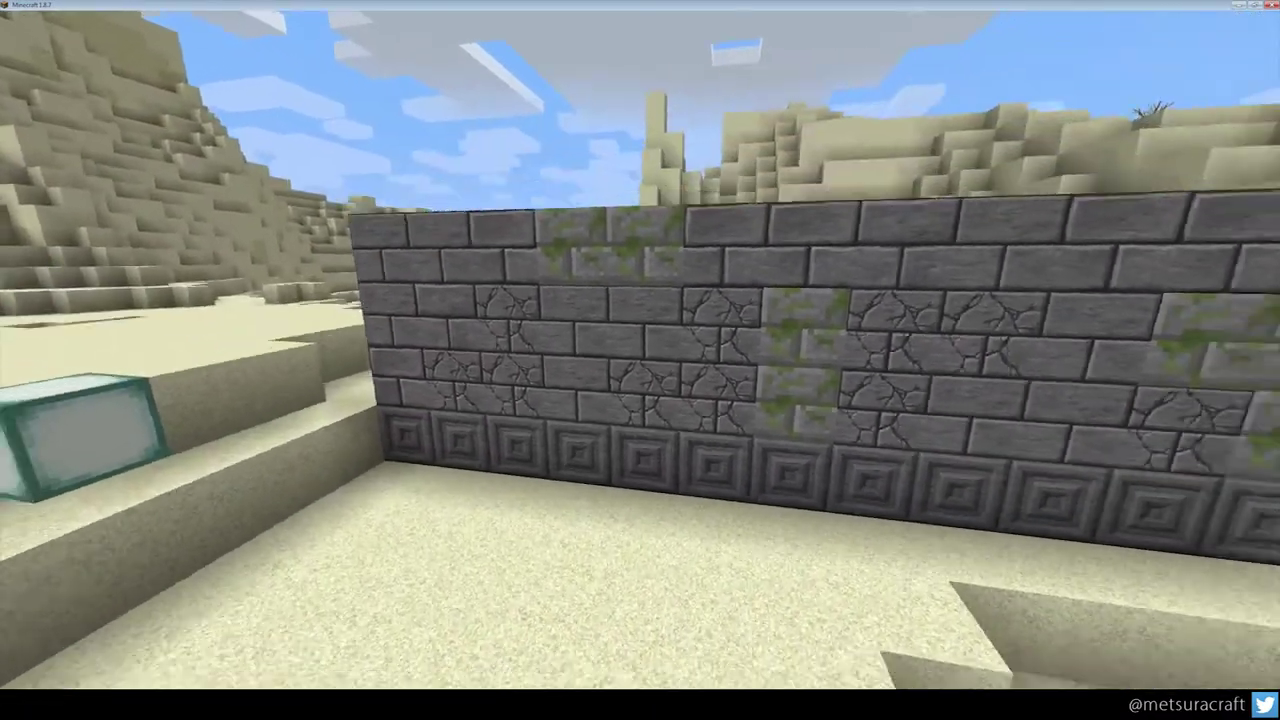
{"action": "key", "text": "w"}
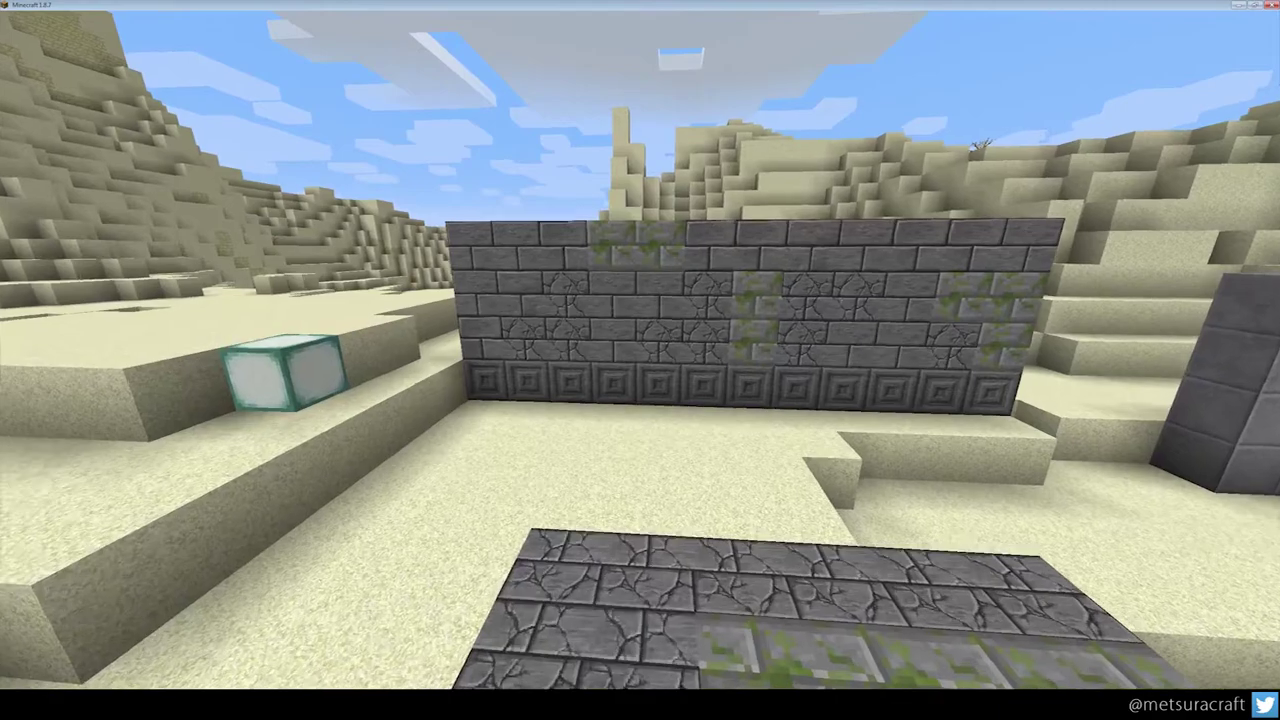
{"action": "key", "text": "w"}
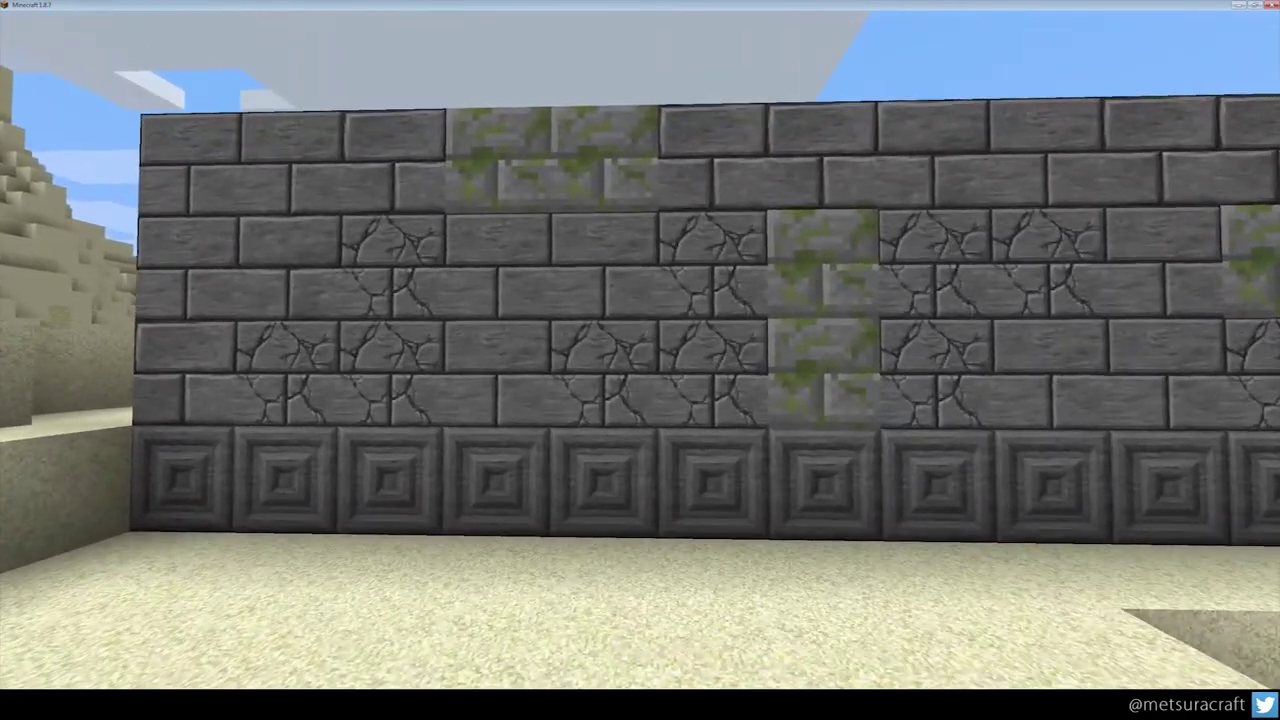
{"action": "key", "text": "s"}
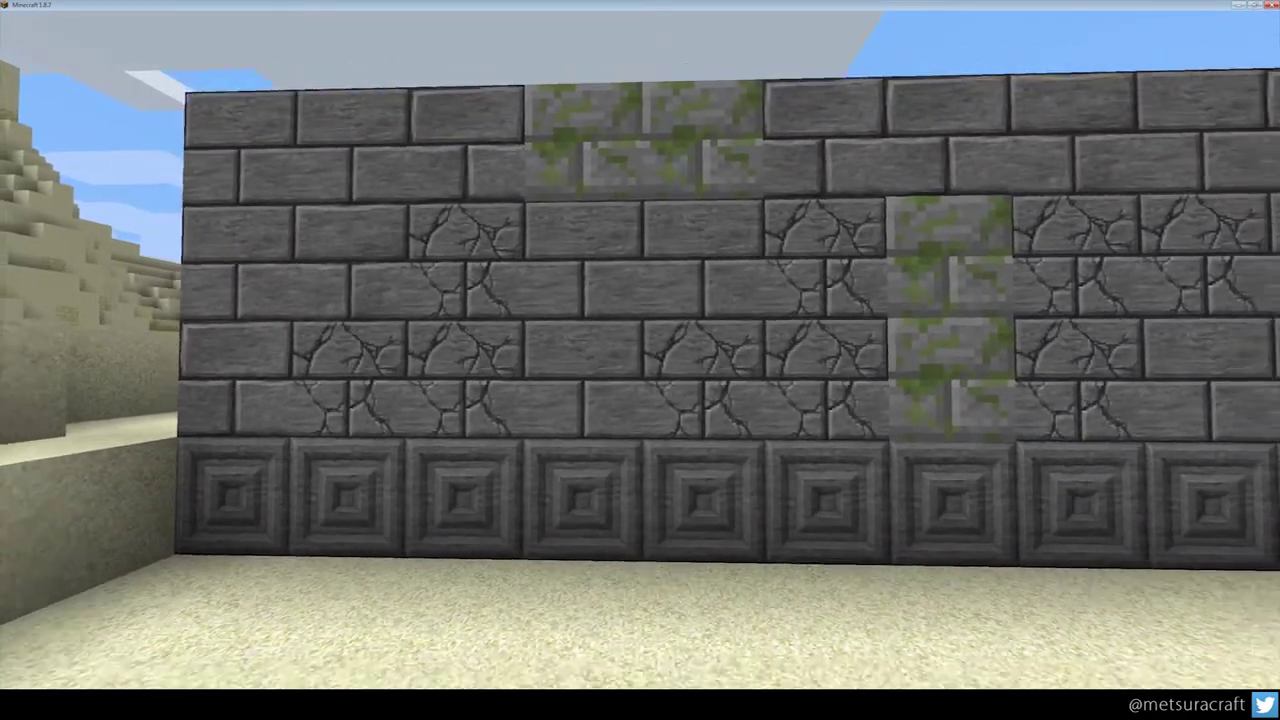
{"action": "key", "text": "s"}
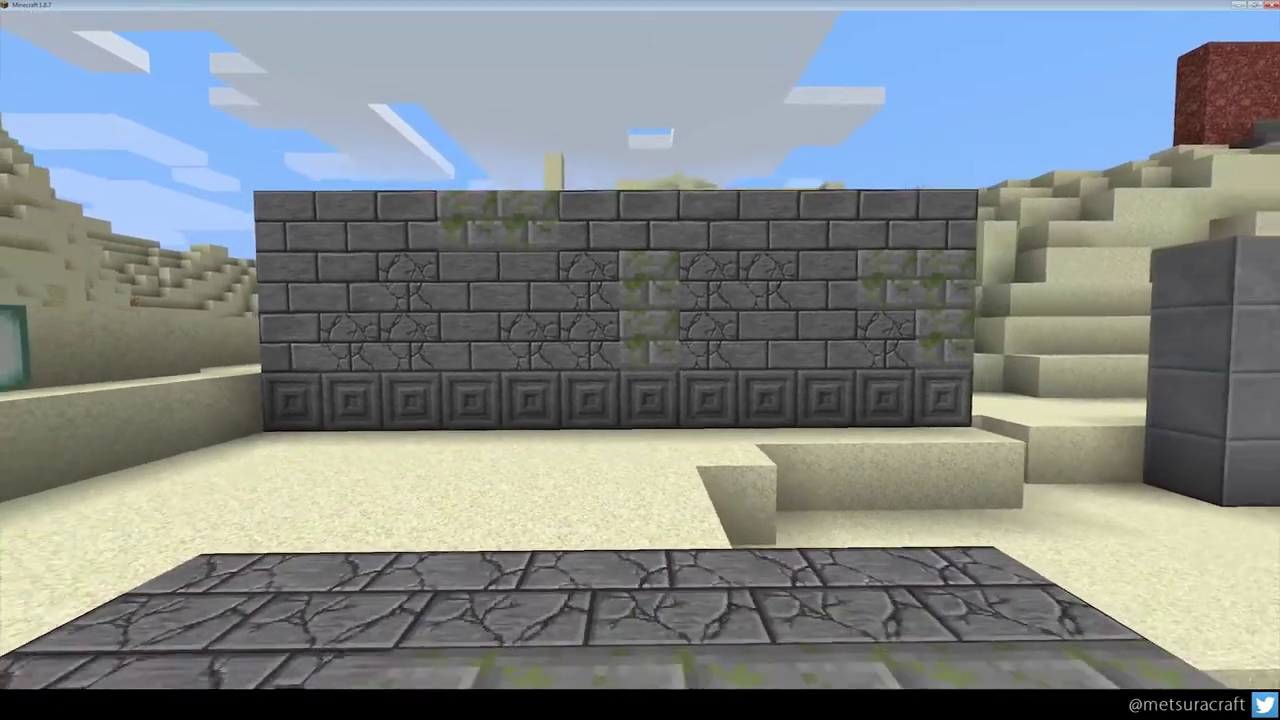
{"action": "key", "text": "w"}
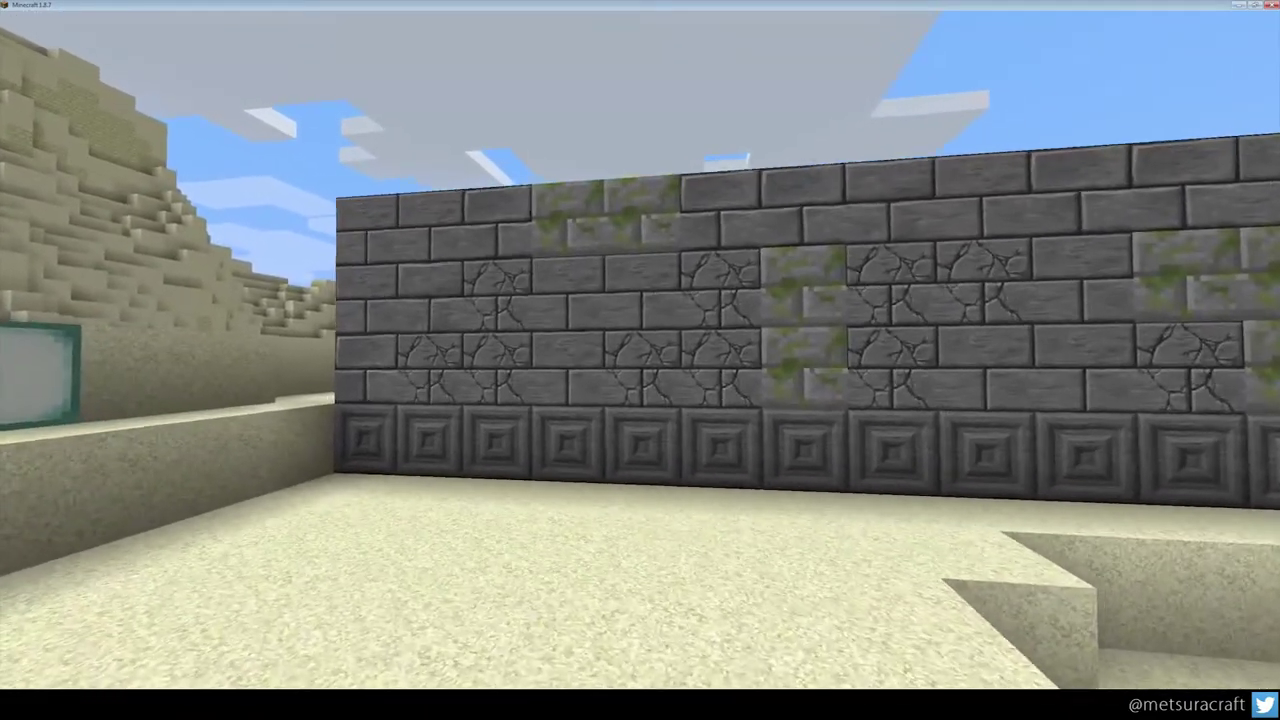
{"action": "key", "text": "s"}
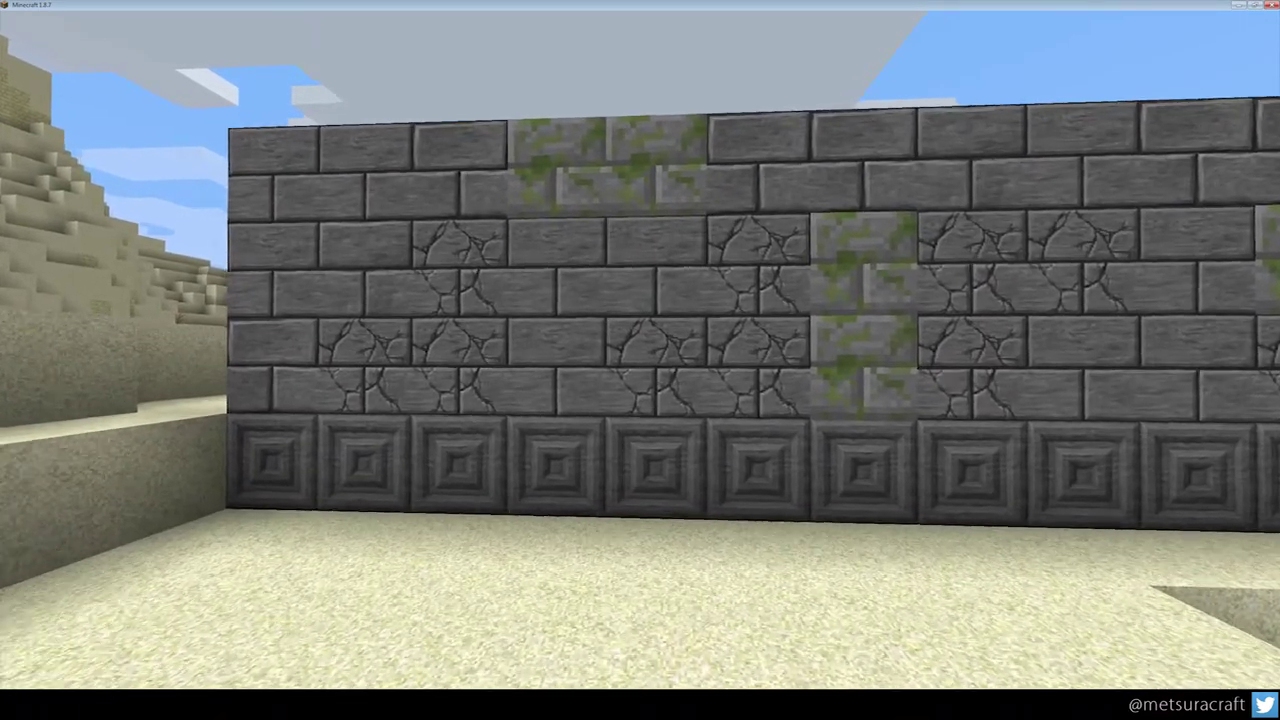
{"action": "key", "text": "w"}
{"action": "key", "text": "s"}
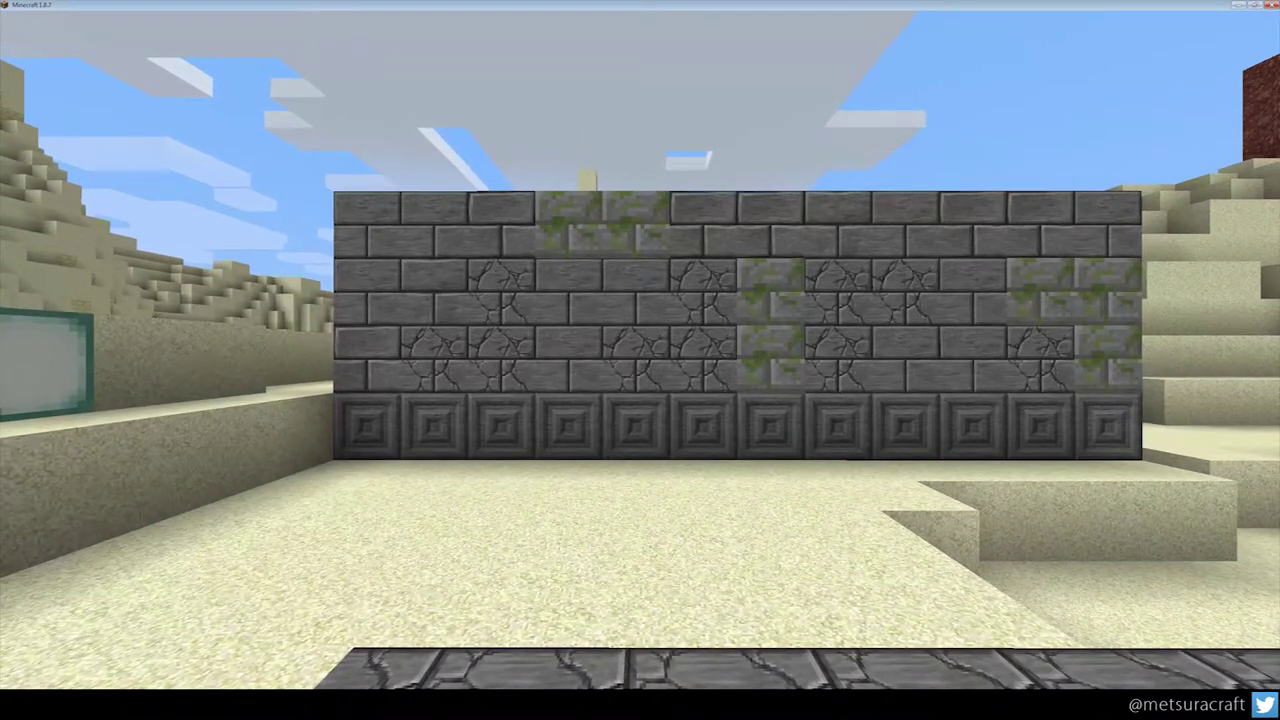
{"action": "key", "text": "w"}
{"action": "key", "text": "w"}
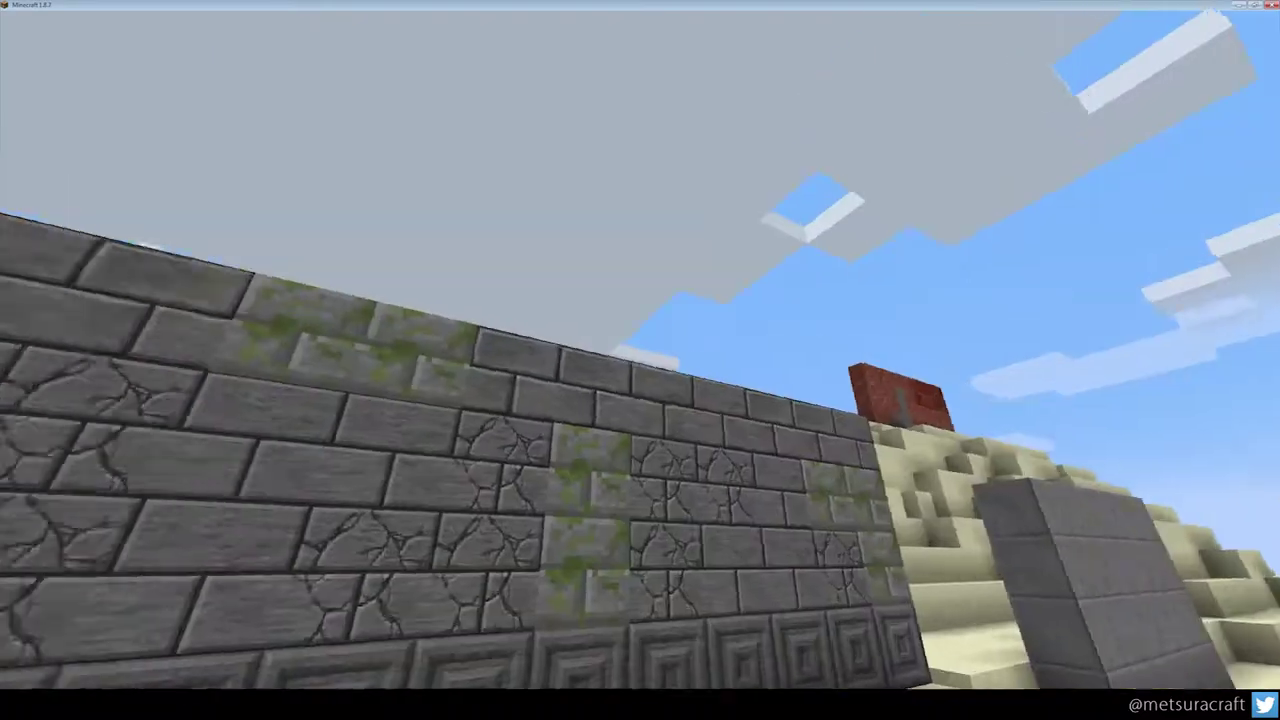
{"action": "key", "text": "Escape"}
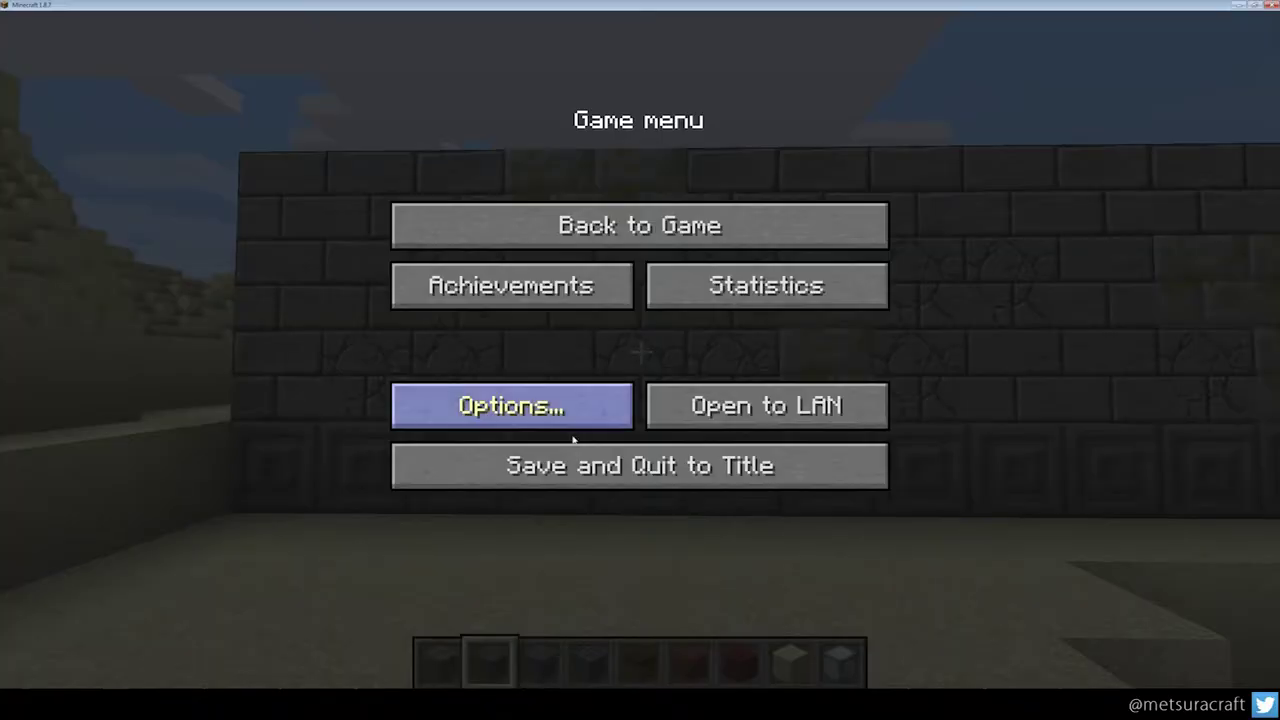
- Switch to Windows Explorer, open New Texture Pack's assets/minecraft/blockstates folder and jump to the files starting with "stone"
{"action": "key", "text": "alt+Tab"}
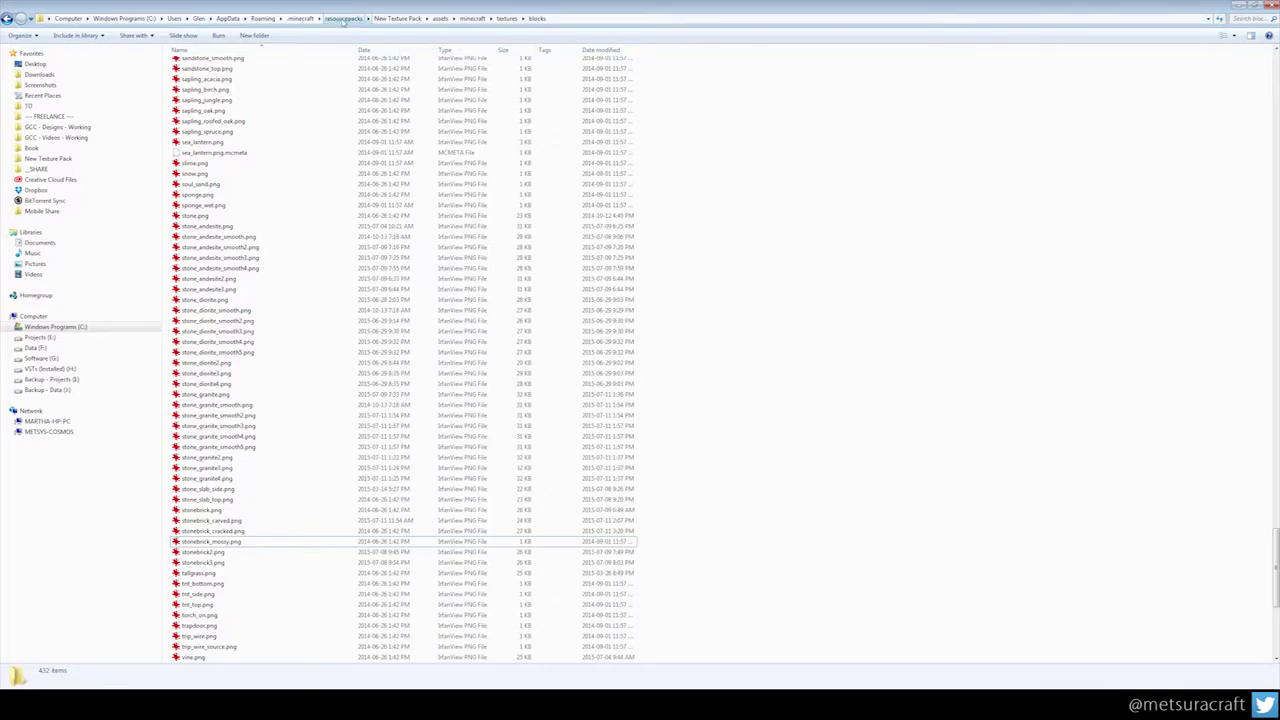
{"action": "left_click", "coordinate": [399, 19]}
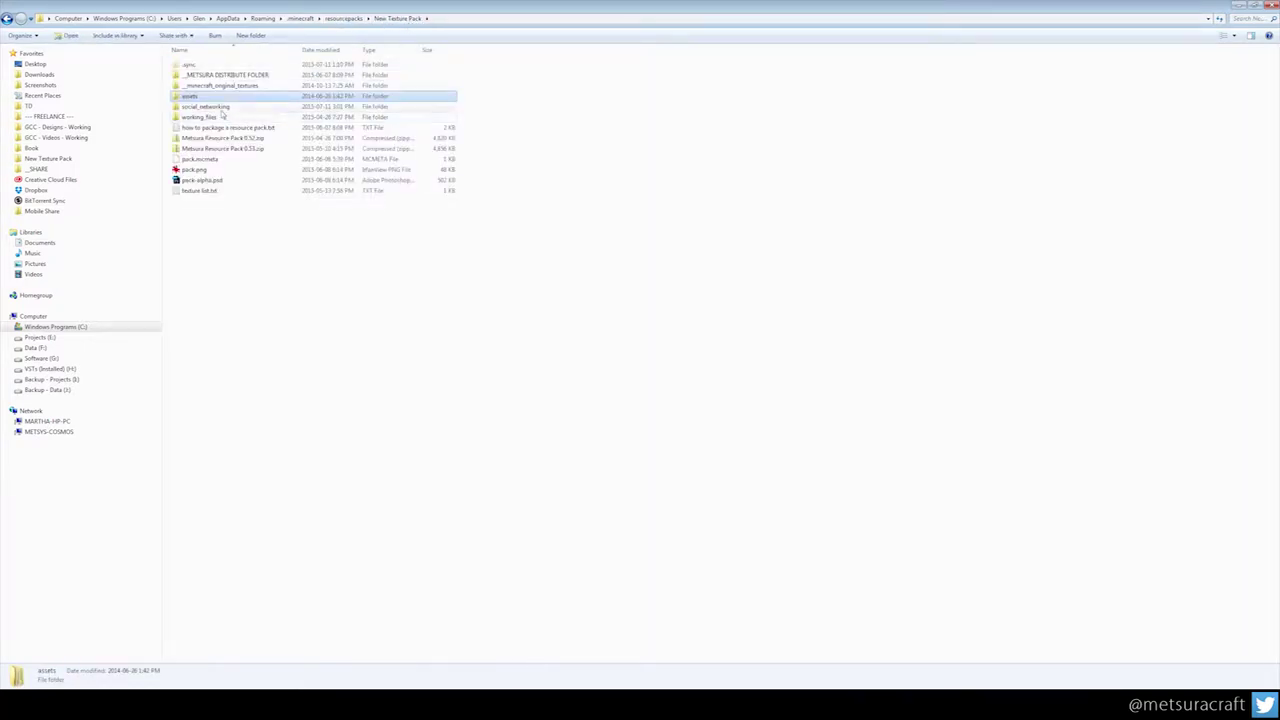
{"action": "double_click", "coordinate": [199, 96]}
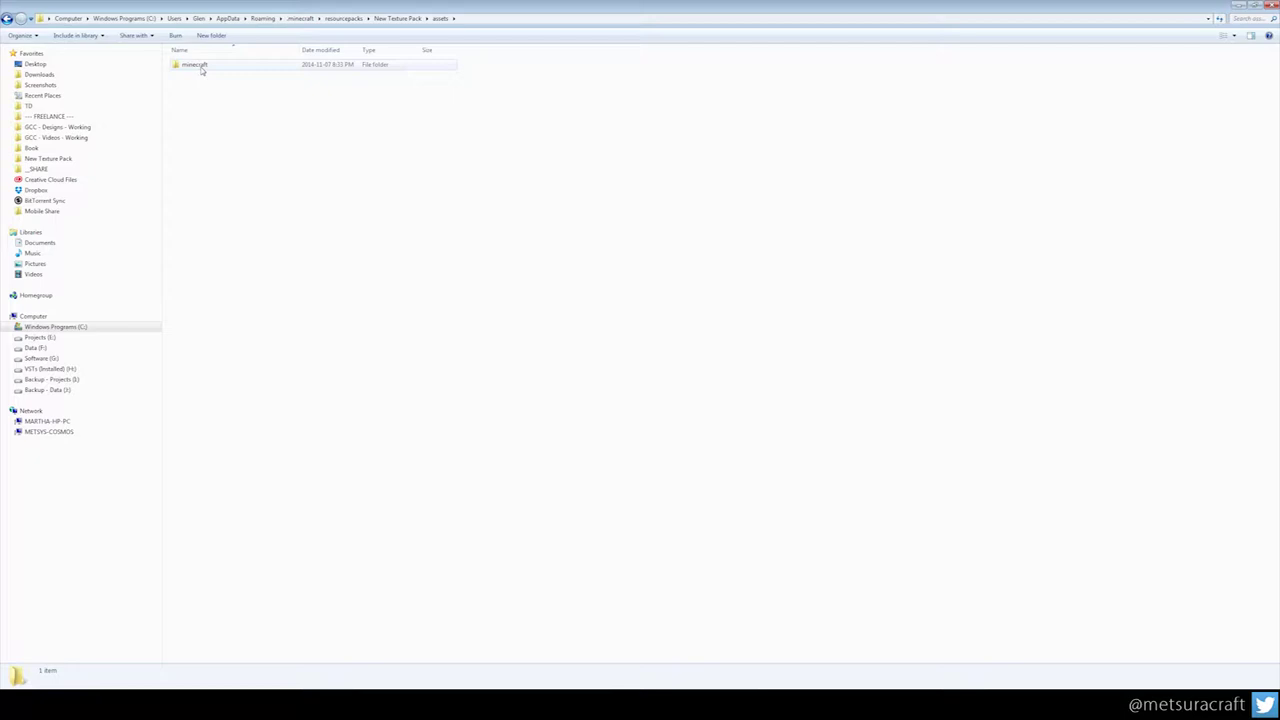
{"action": "double_click", "coordinate": [195, 65]}
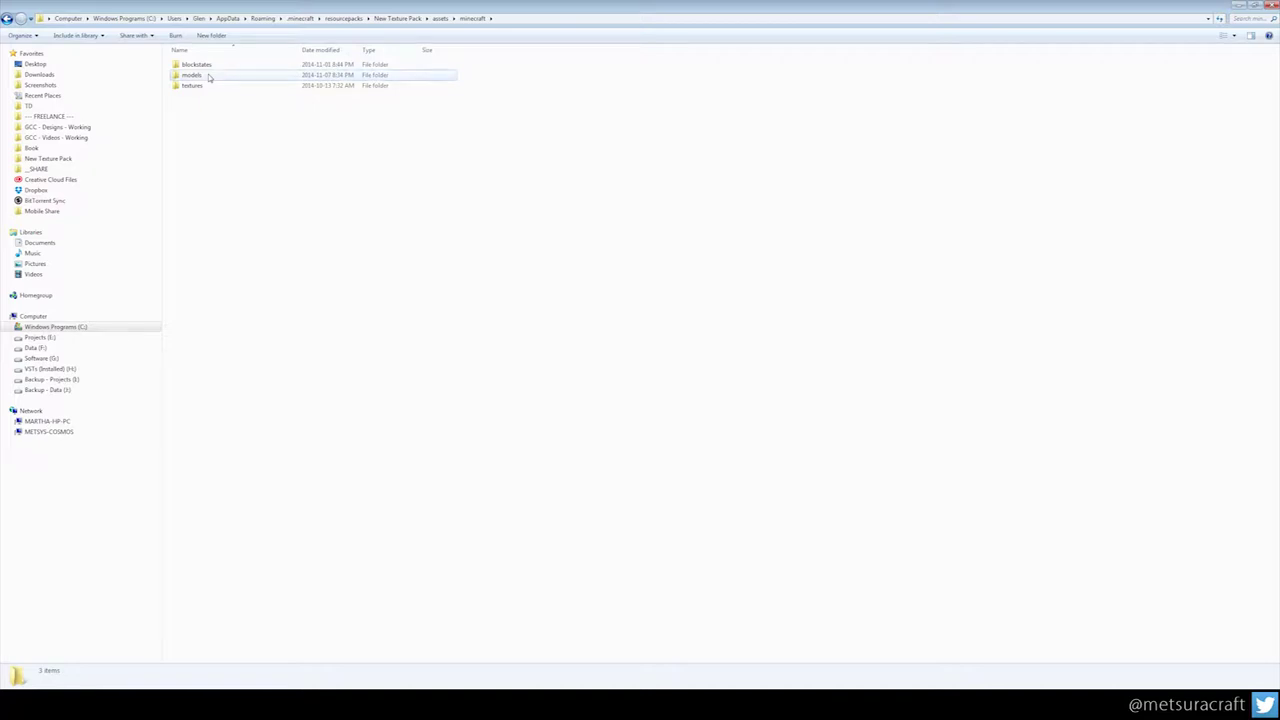
{"action": "left_click", "coordinate": [207, 77]}
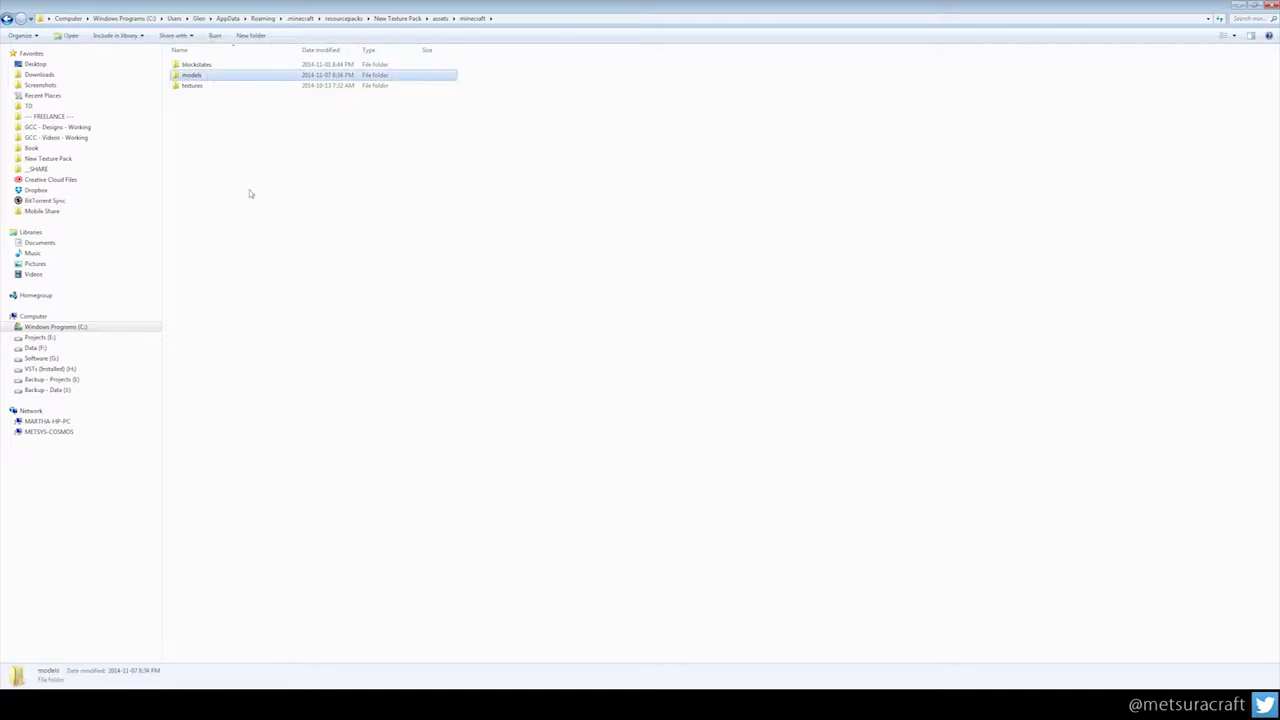
{"action": "double_click", "coordinate": [205, 64]}
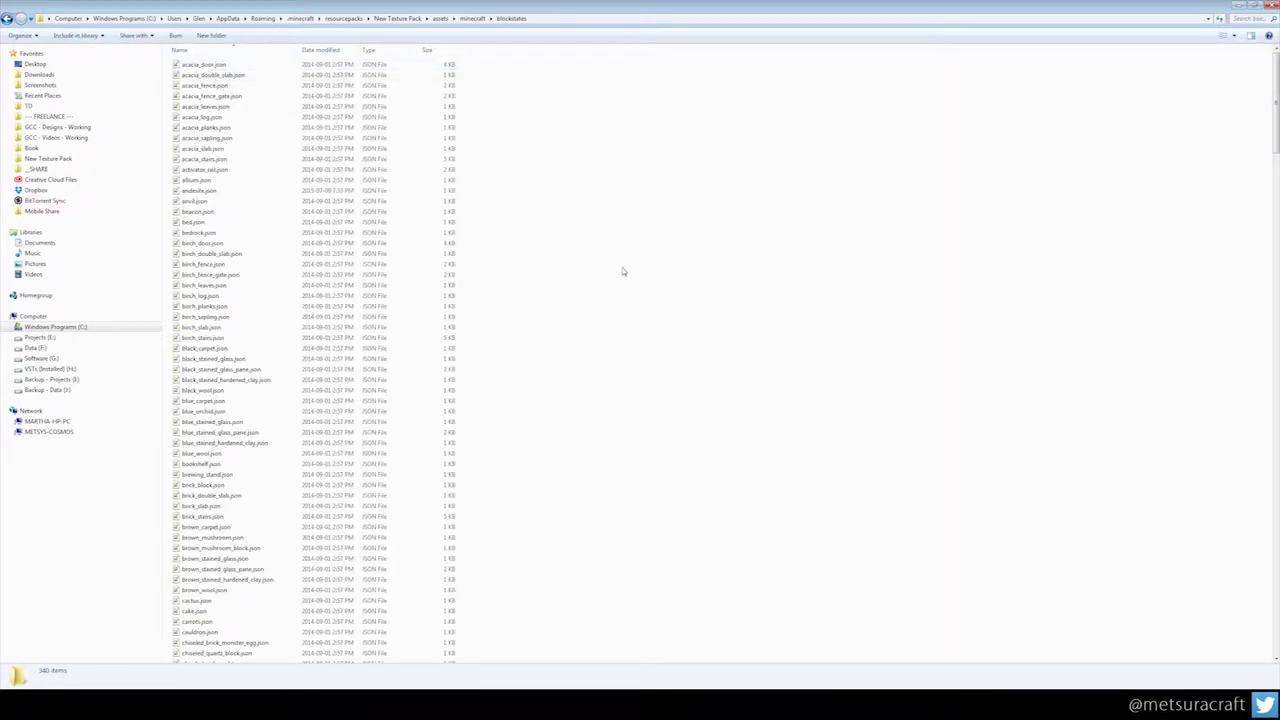
{"action": "type", "text": "stone"}
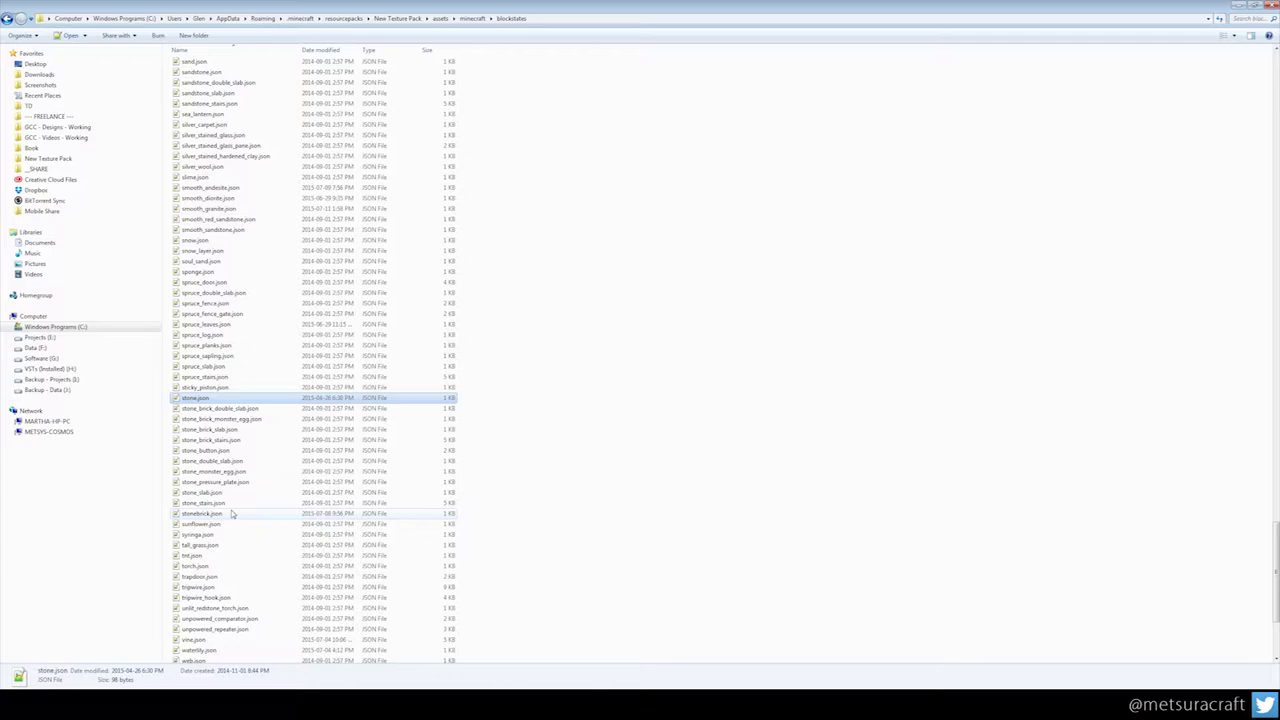
- Locate stonebrick.json among the blockstate files and open it
{"action": "left_click", "coordinate": [542, 411]}
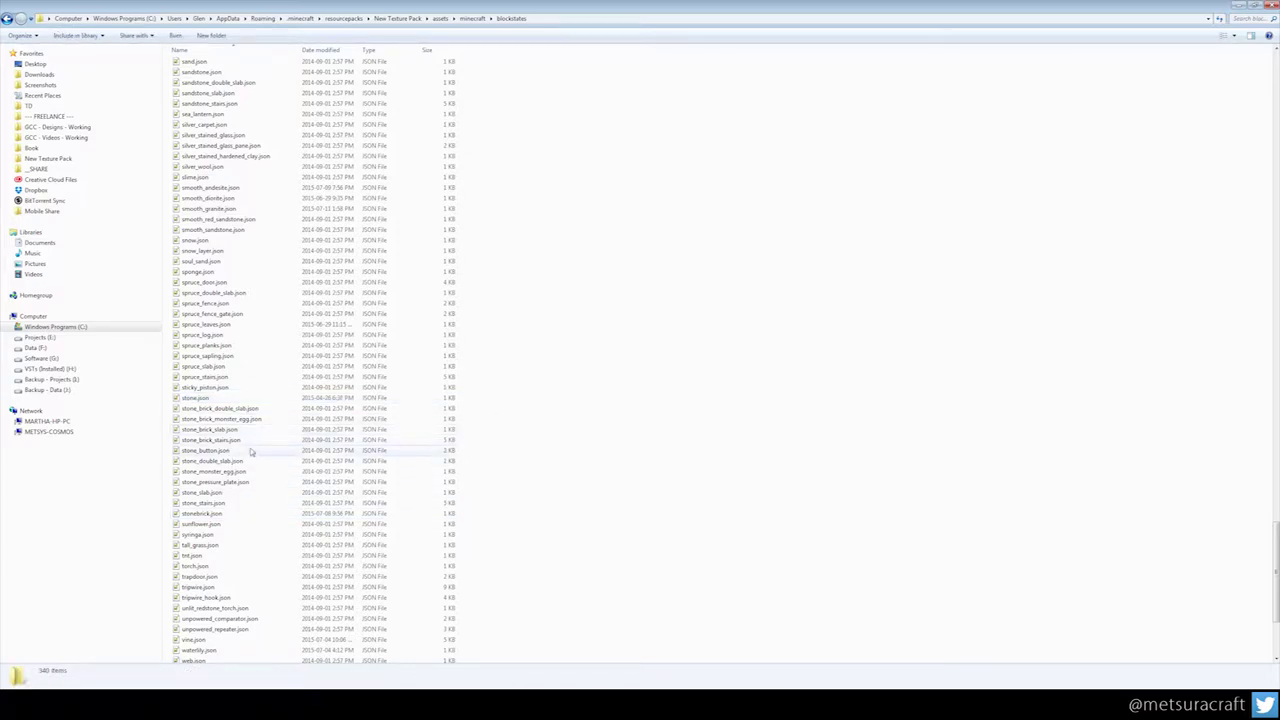
{"action": "left_click", "coordinate": [219, 400]}
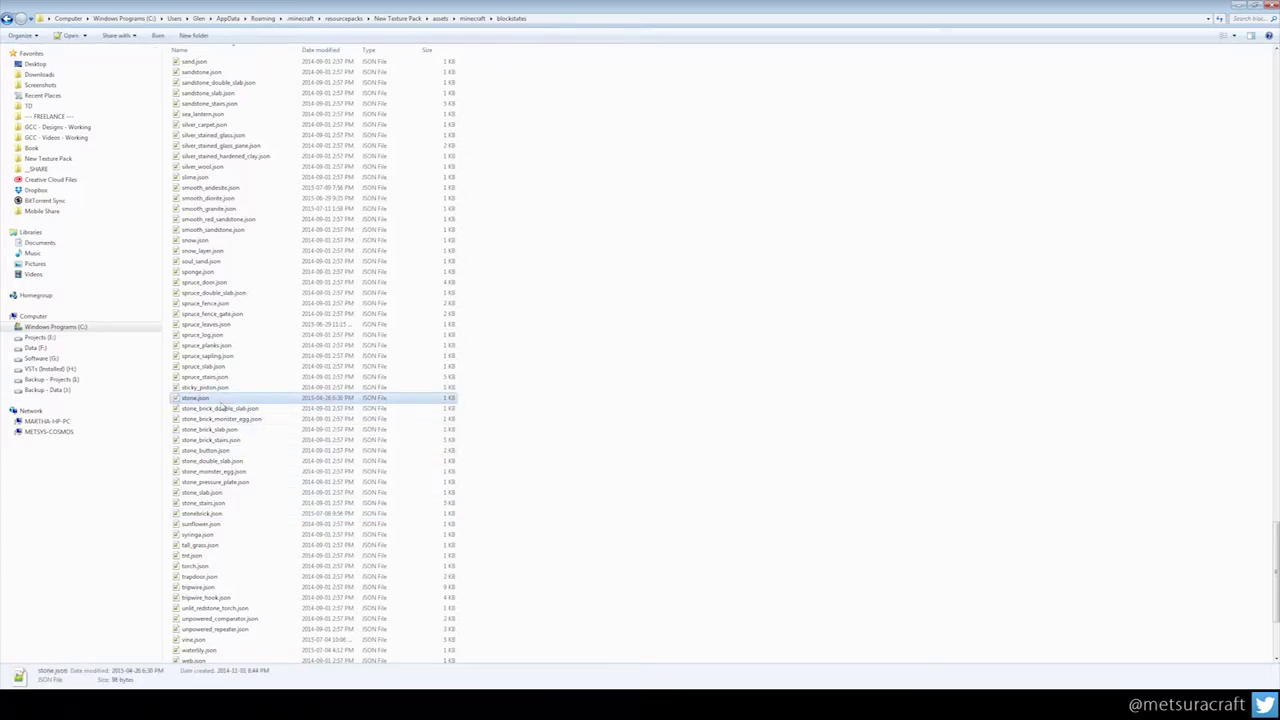
{"action": "left_click", "coordinate": [215, 513]}
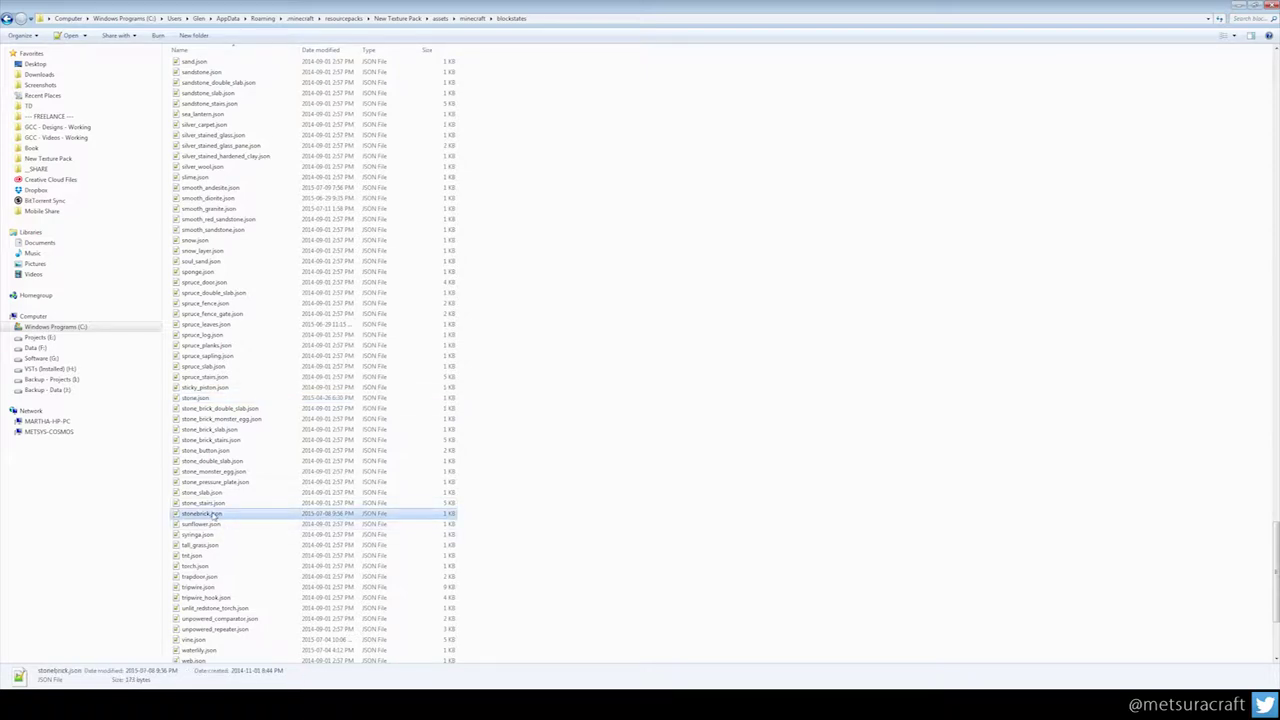
{"action": "double_click", "coordinate": [215, 513]}
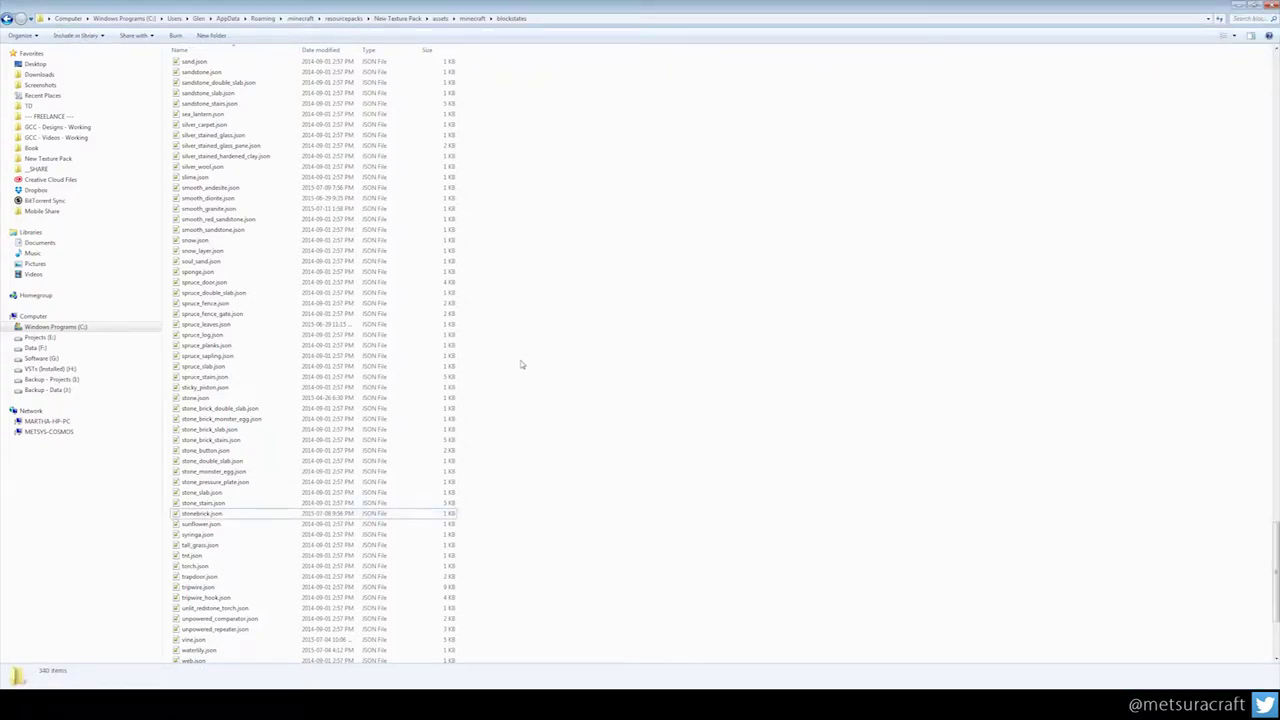
- Search the blockstates folder for "crack", clear the search, and select cracked_stonebrick.json in the full file list
{"action": "left_click", "coordinate": [1245, 18]}
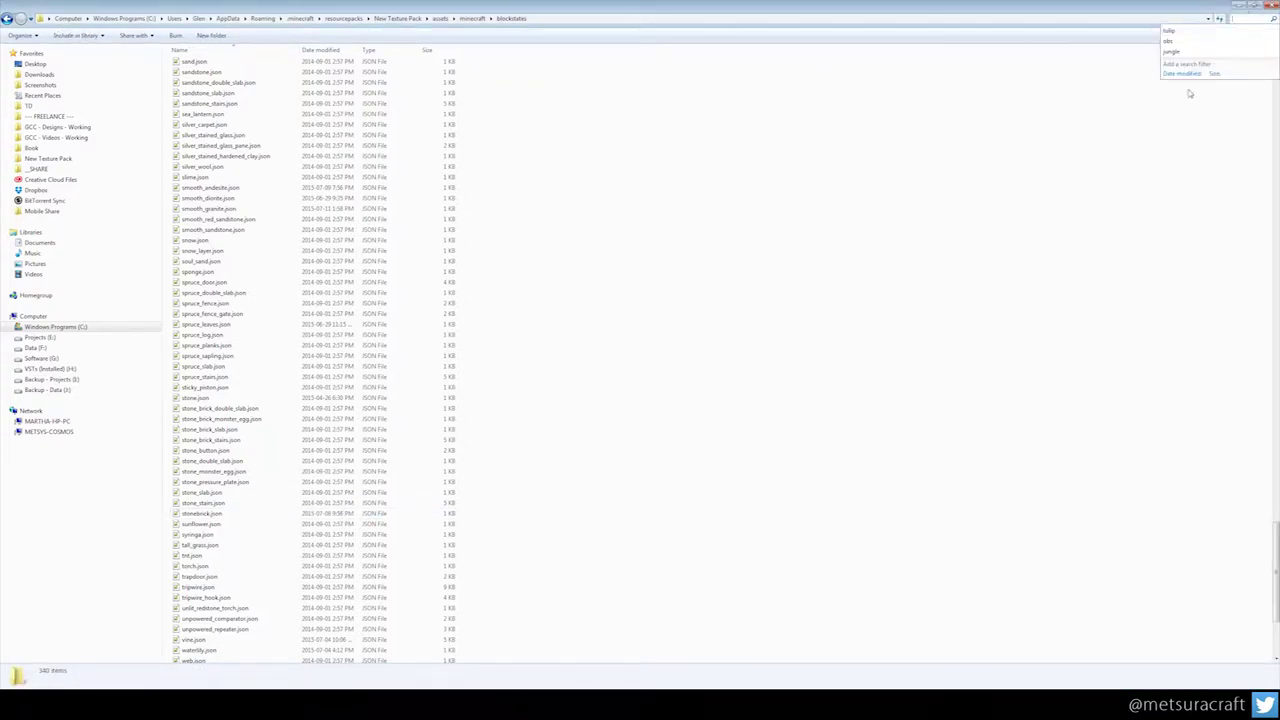
{"action": "type", "text": "crack"}
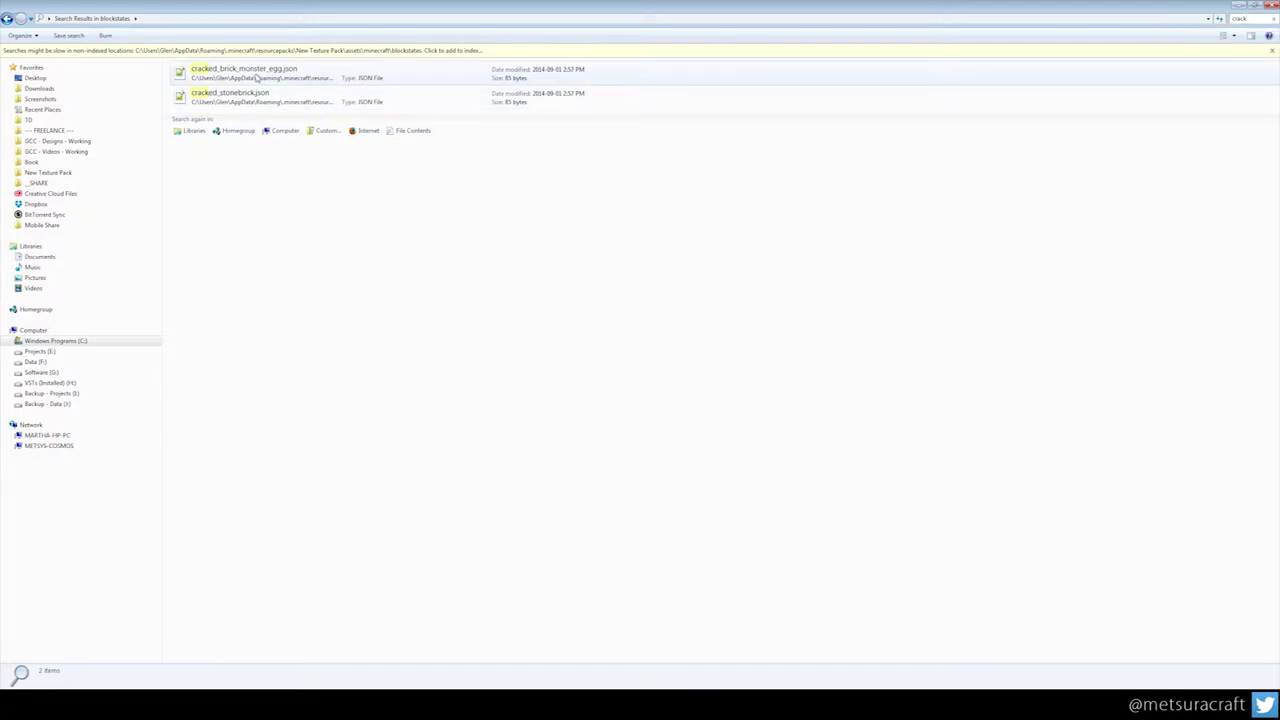
{"action": "left_click", "coordinate": [1273, 19]}
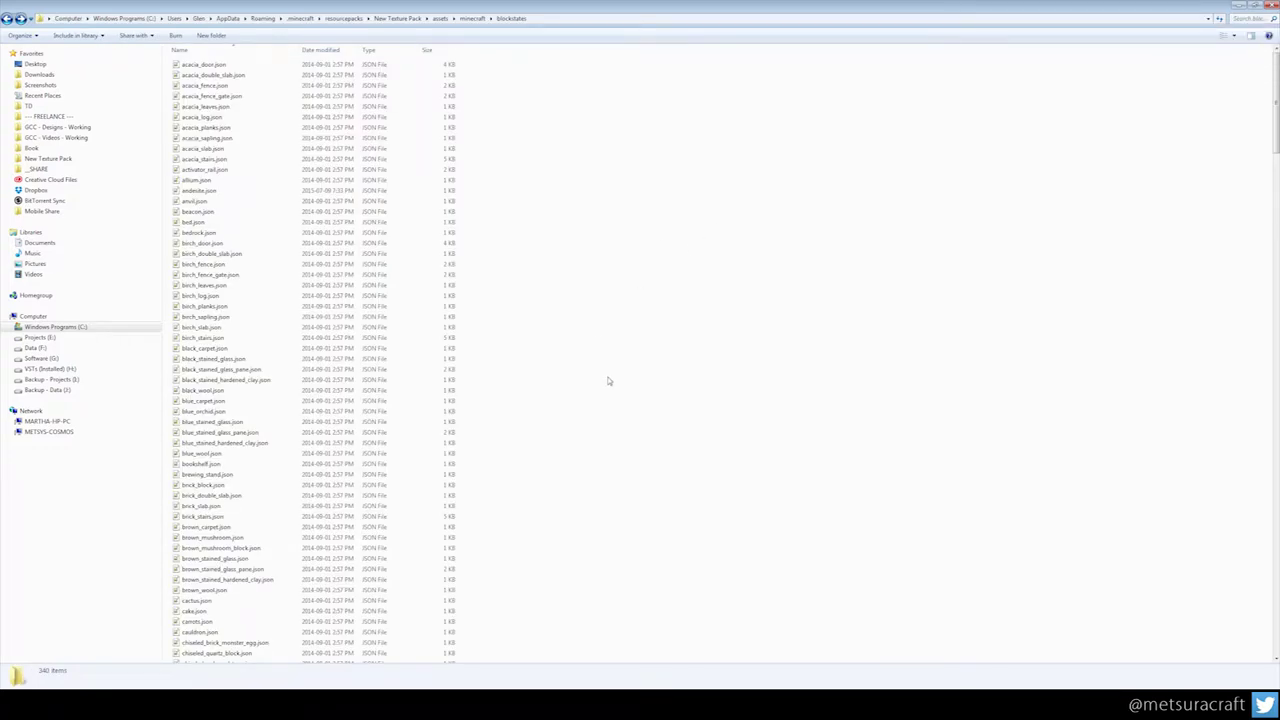
{"action": "type", "text": "cr"}
{"action": "scroll", "coordinate": [600, 366], "scroll_direction": "up", "scroll_amount": 7}
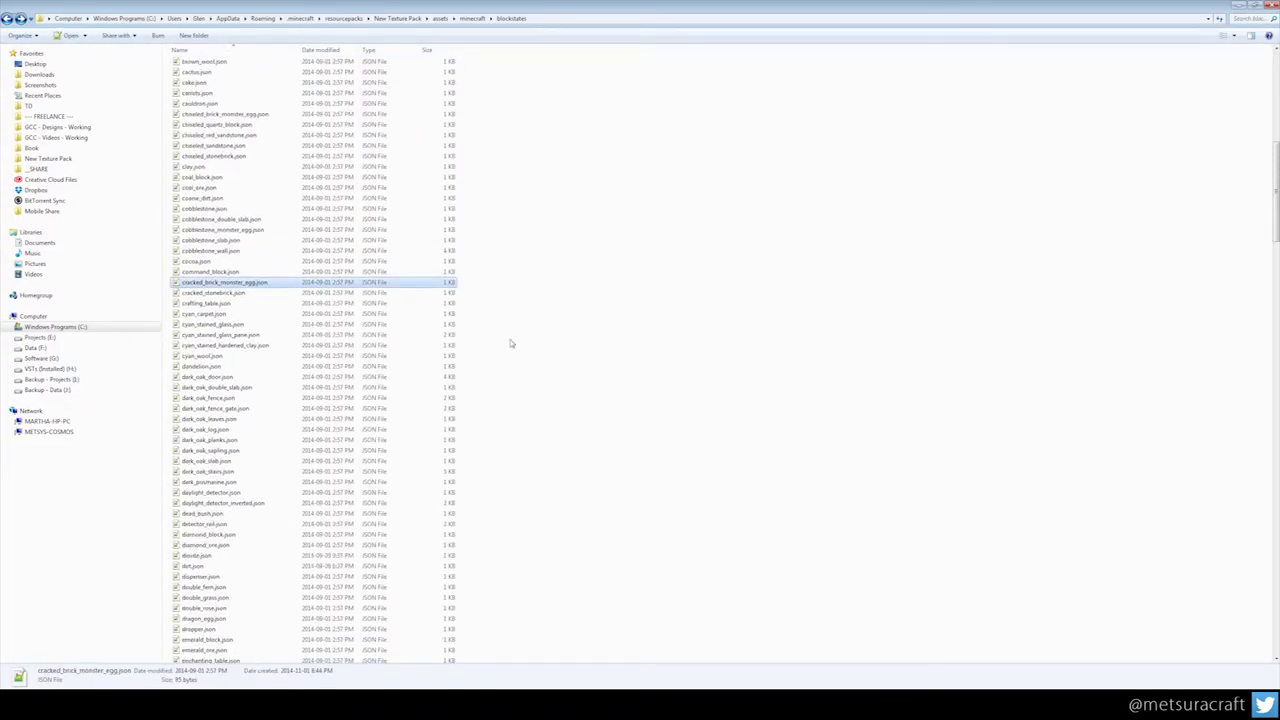
{"action": "left_click", "coordinate": [247, 292]}
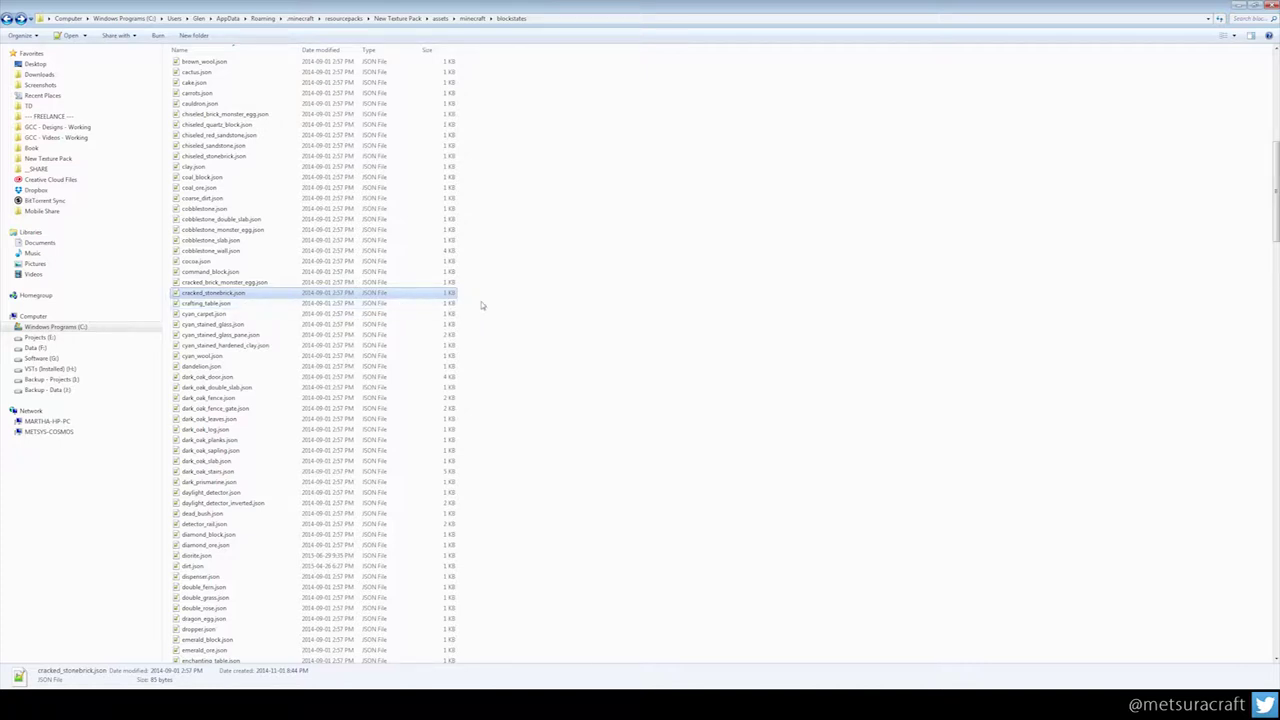
{"action": "left_click", "coordinate": [390, 307]}
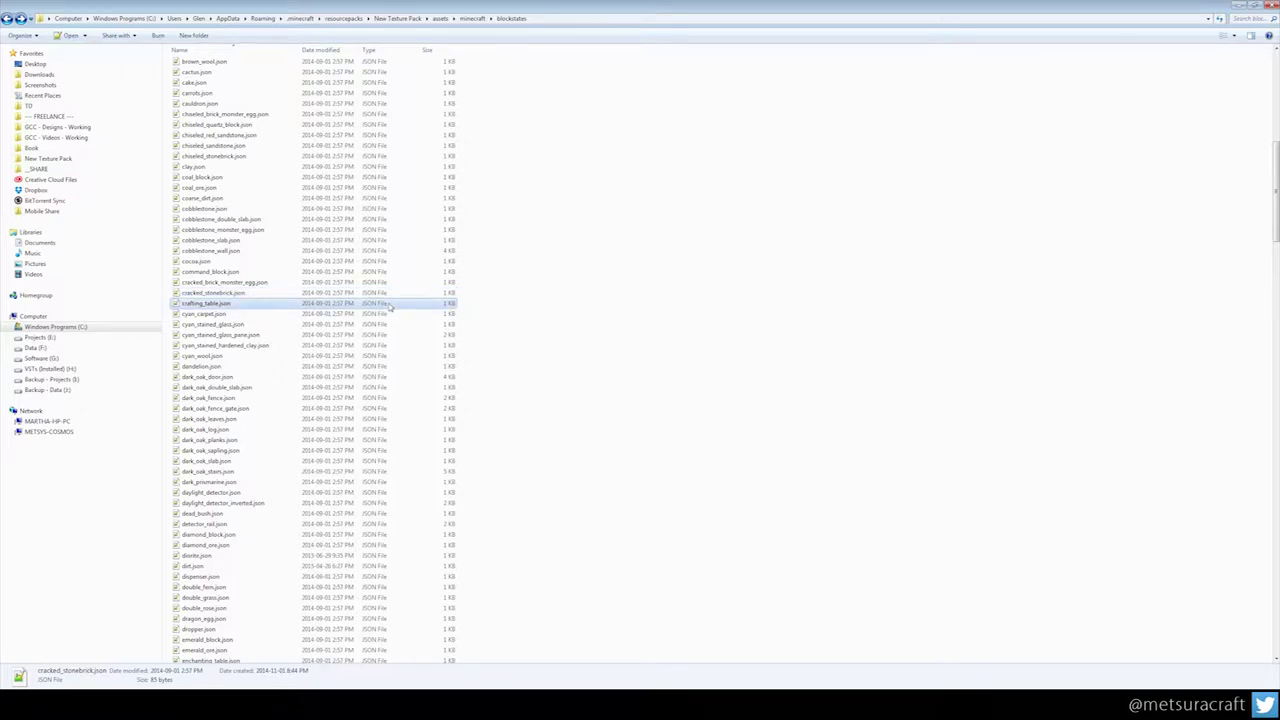
{"action": "key", "text": "Up"}
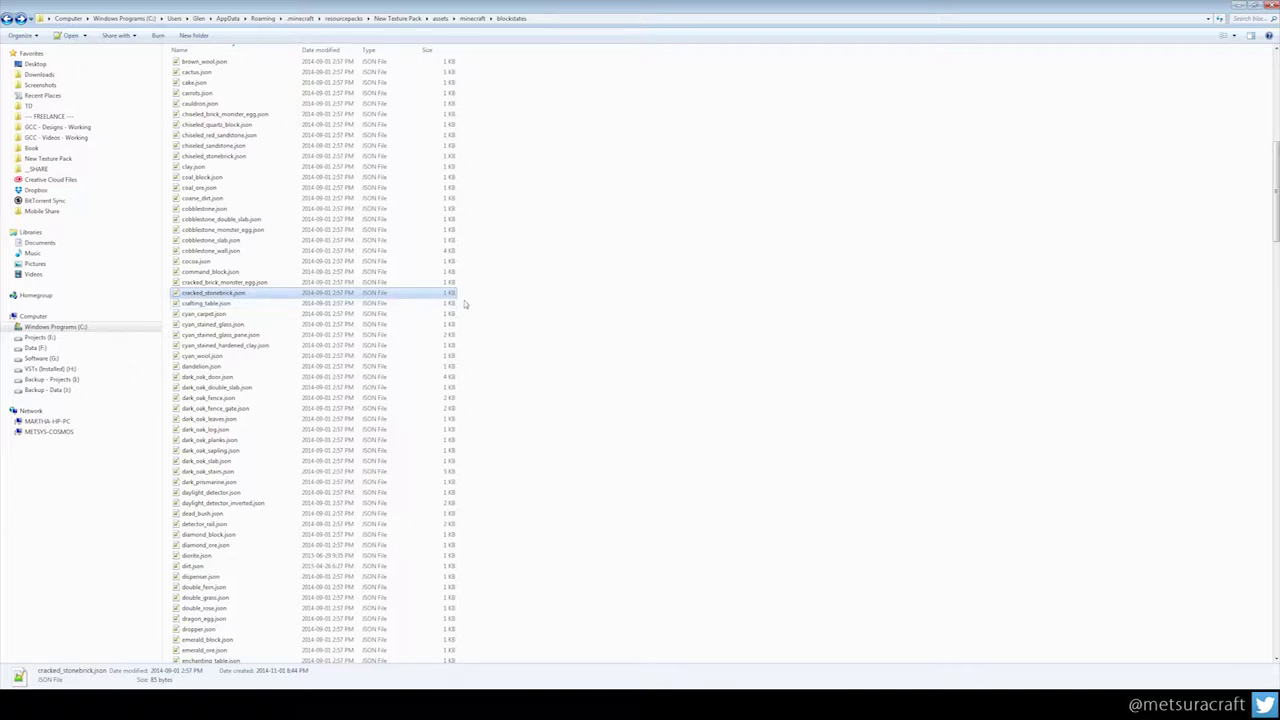
{"action": "left_click", "coordinate": [432, 302]}
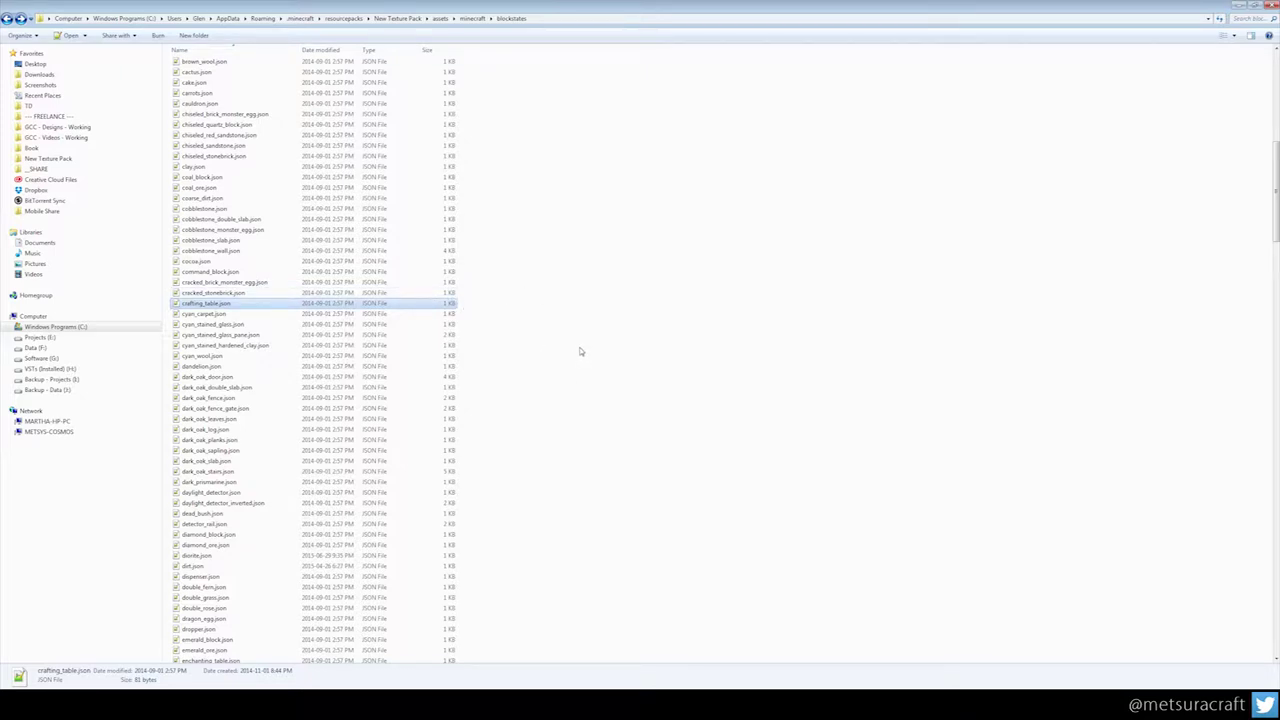
{"action": "left_click", "coordinate": [520, 306]}
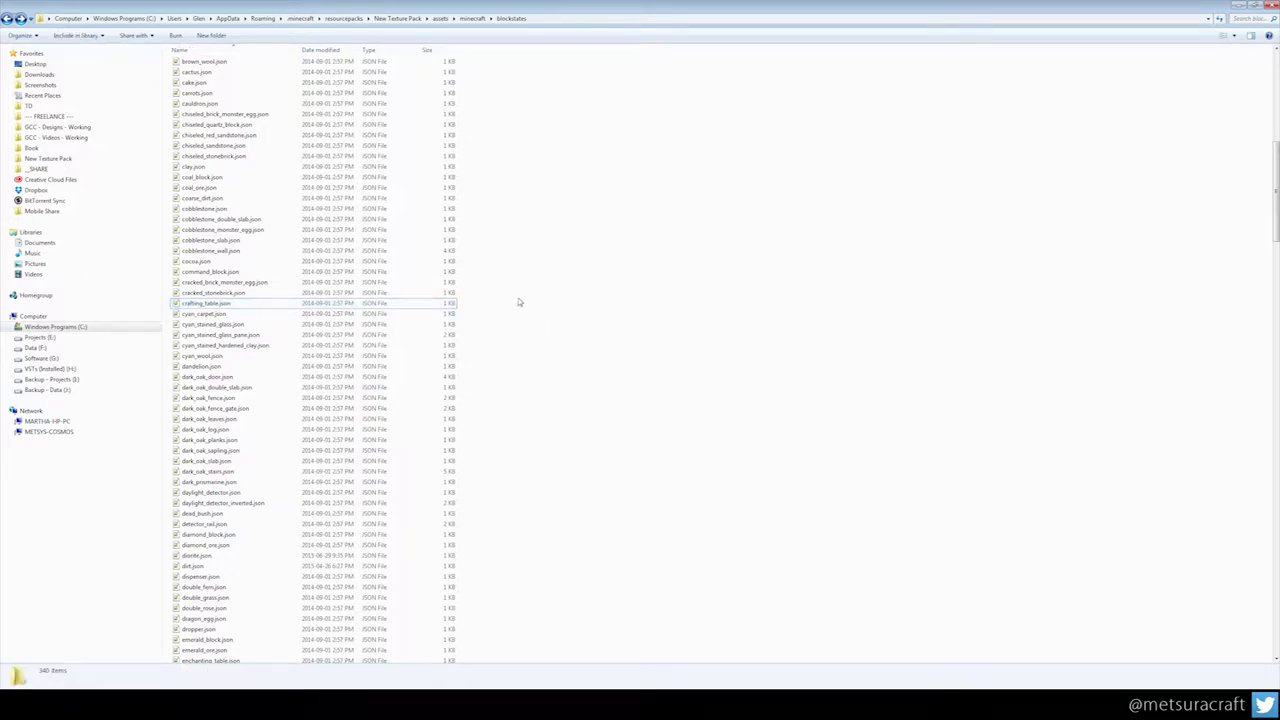
{"action": "left_click", "coordinate": [251, 294]}
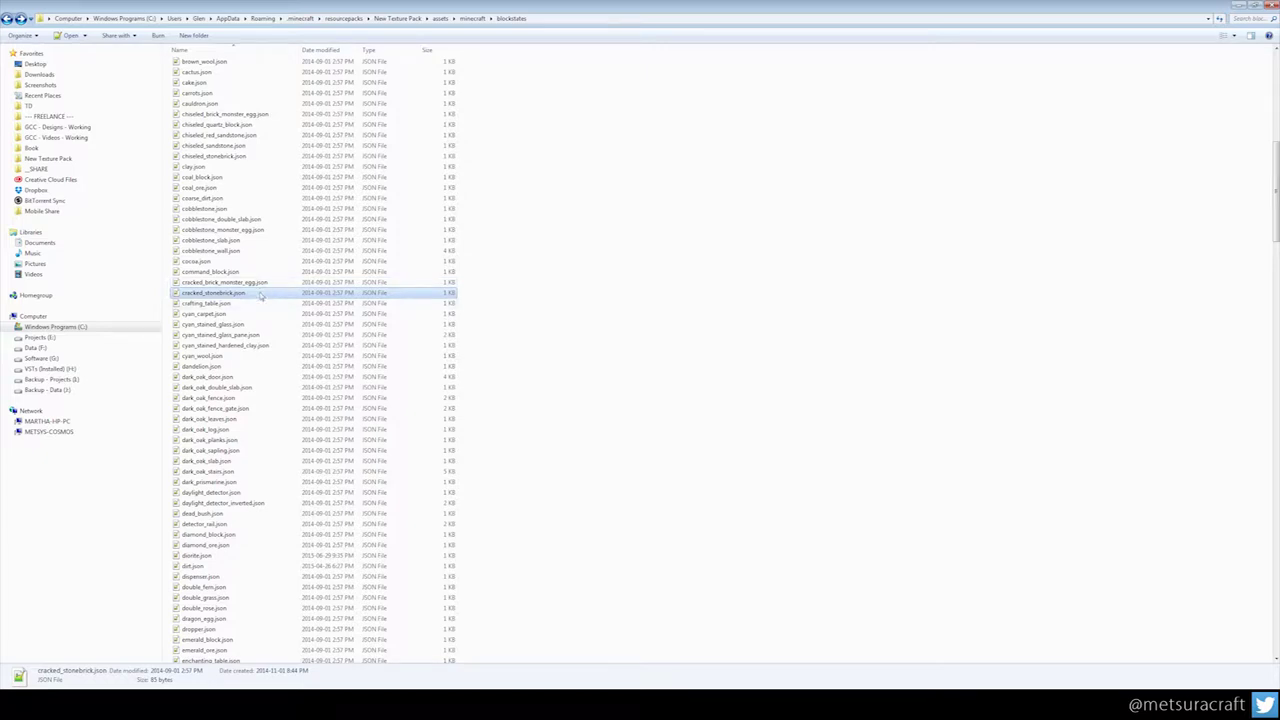
{"action": "left_click", "coordinate": [259, 294]}
{"action": "left_click", "coordinate": [669, 313]}
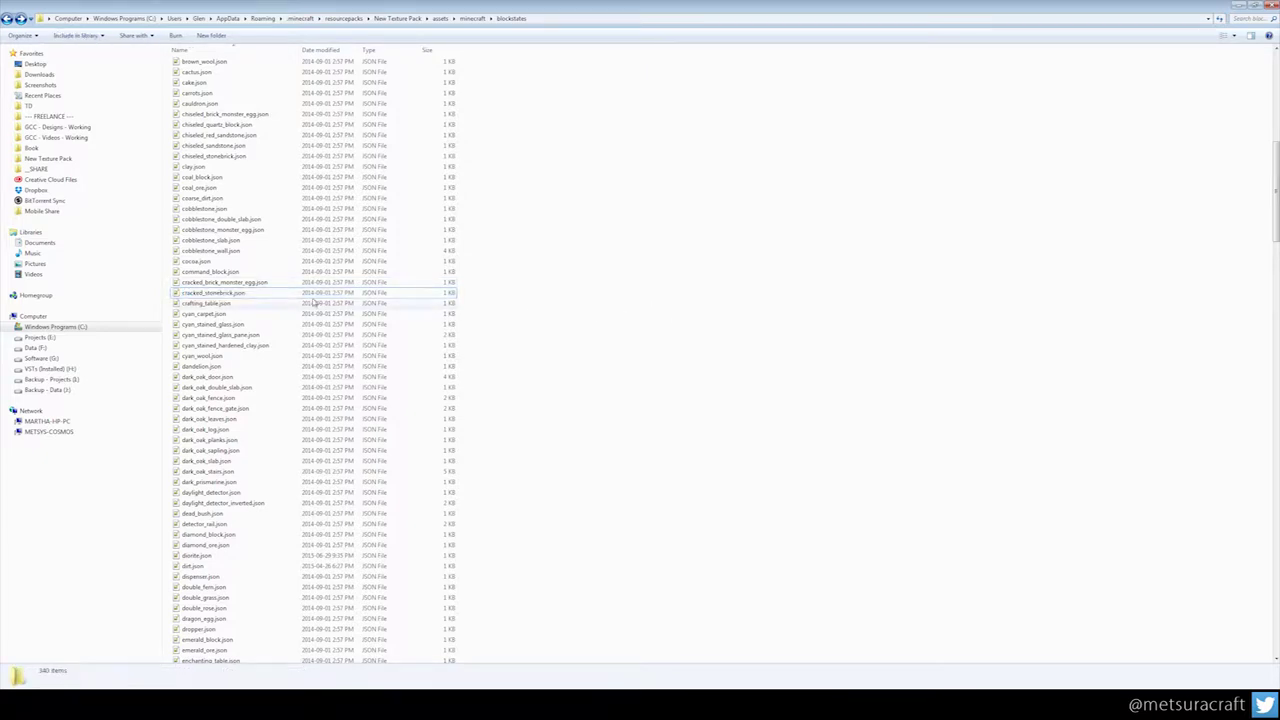
- Open cracked_stonebrick.json in Notepad++ and examine its "normal" variant line
{"action": "double_click", "coordinate": [258, 295]}
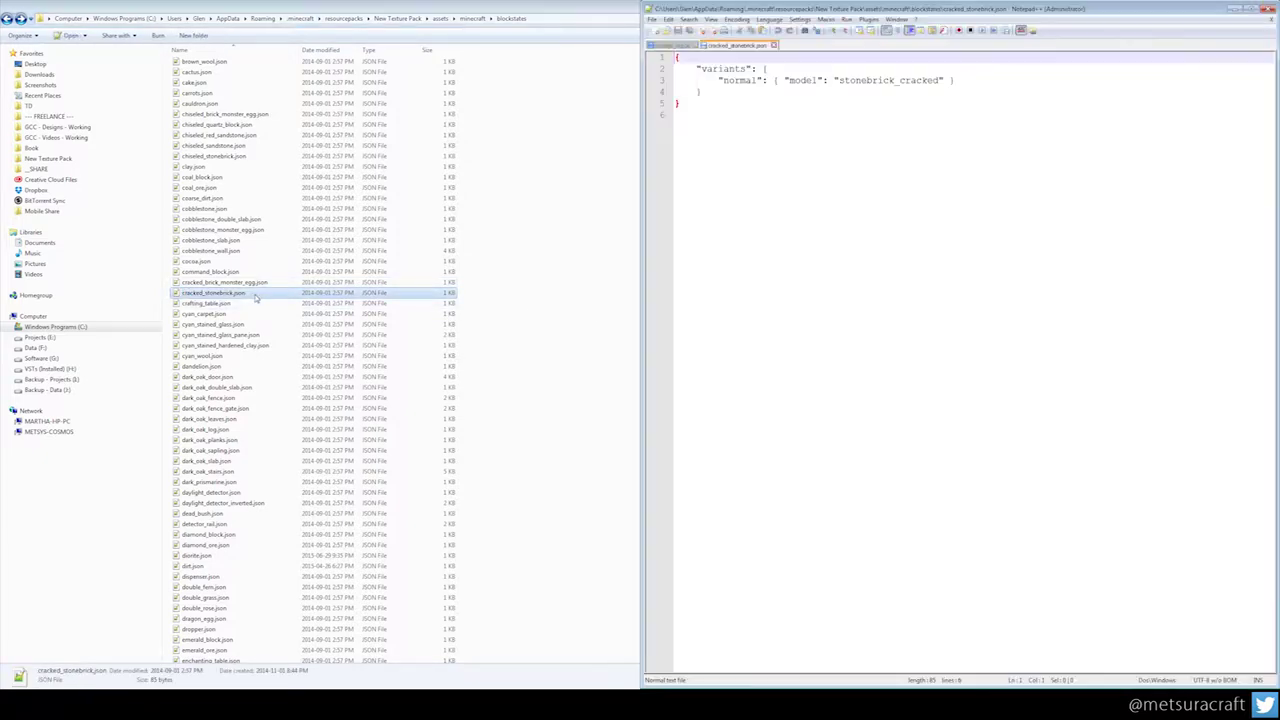
{"action": "left_click", "coordinate": [978, 79]}
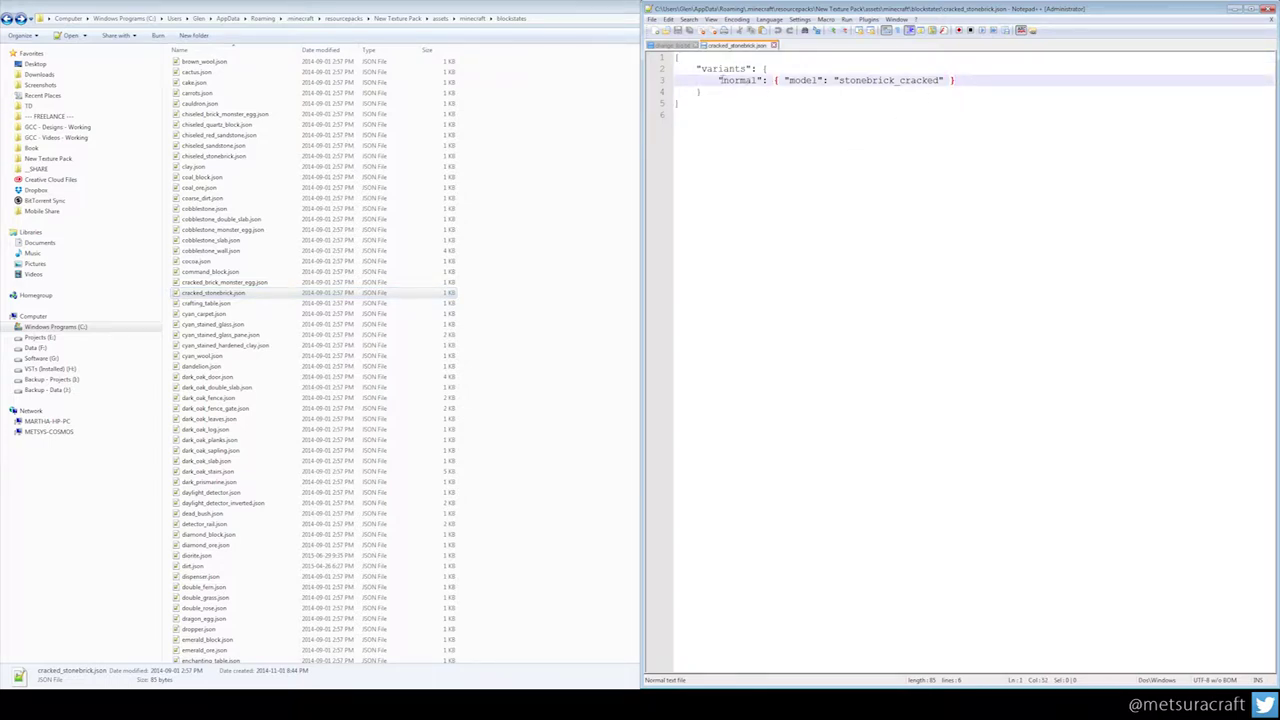
{"action": "left_click_drag", "start_coordinate": [720, 79], "coordinate": [955, 80]}
{"action": "left_click", "coordinate": [781, 84]}
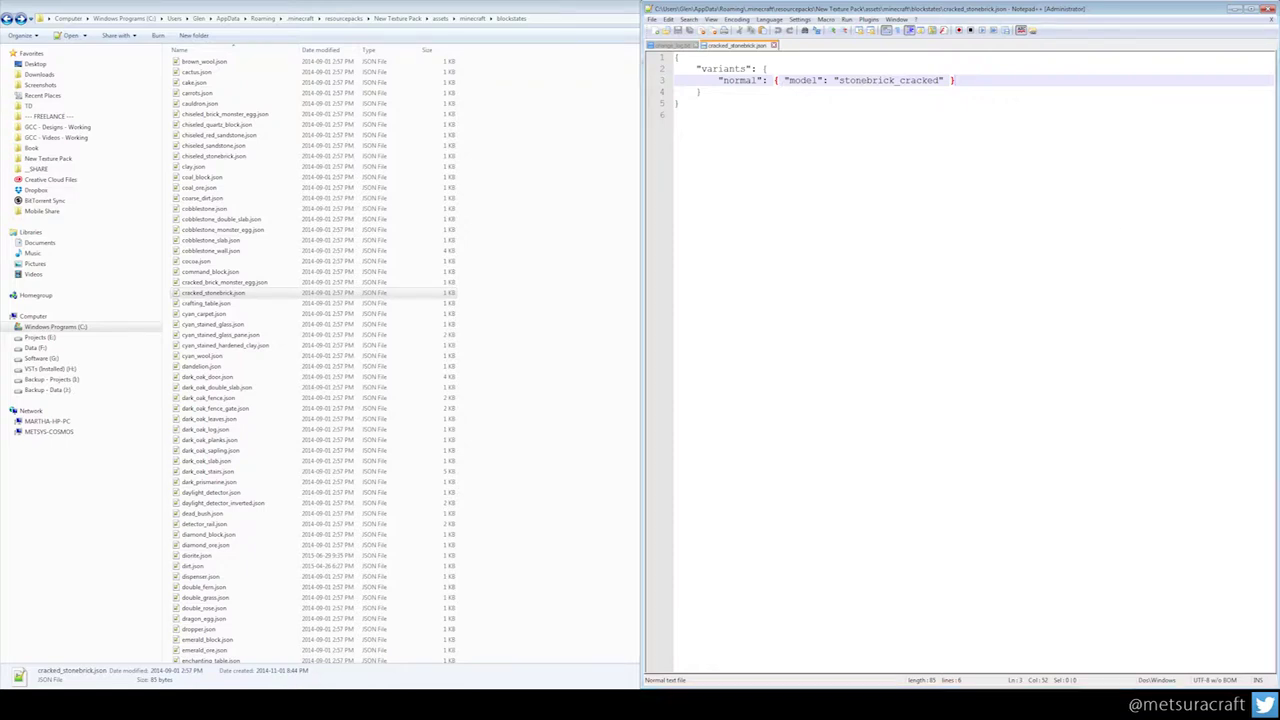
- Turn the "normal" variant into a square-bracketed list, with the { "model": "stonebrick_cracked" } entry indented on its own line
{"action": "left_click", "coordinate": [775, 80]}
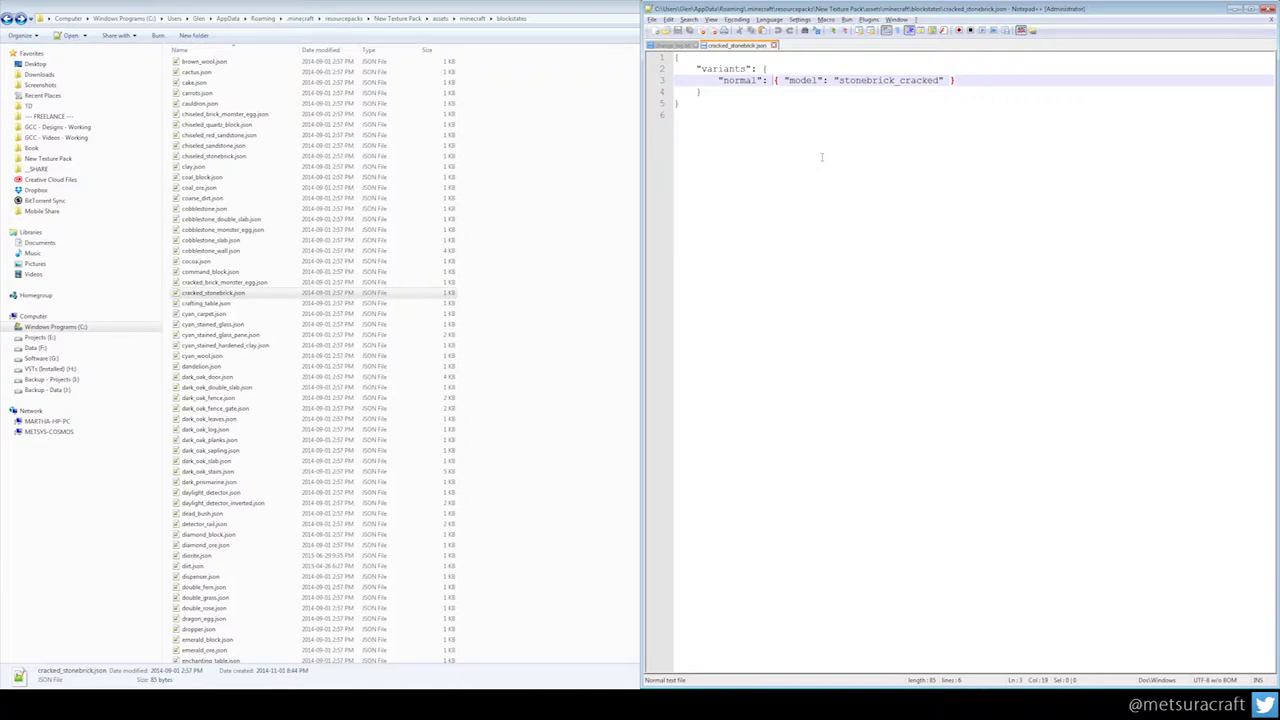
{"action": "key", "text": "Right"}
{"action": "key", "text": "Left"}
{"action": "type", "text": "["}
{"action": "key", "text": "Return"}
{"action": "key", "text": "Tab"}
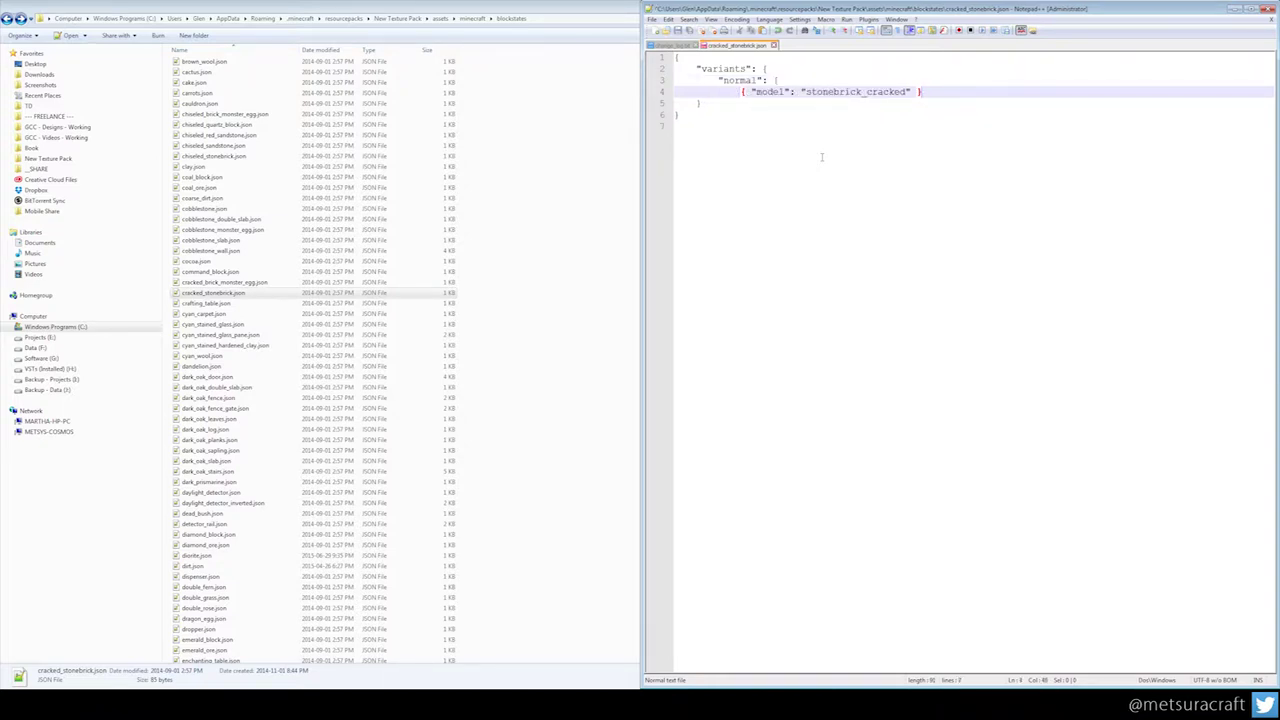
{"action": "key", "text": "Return"}
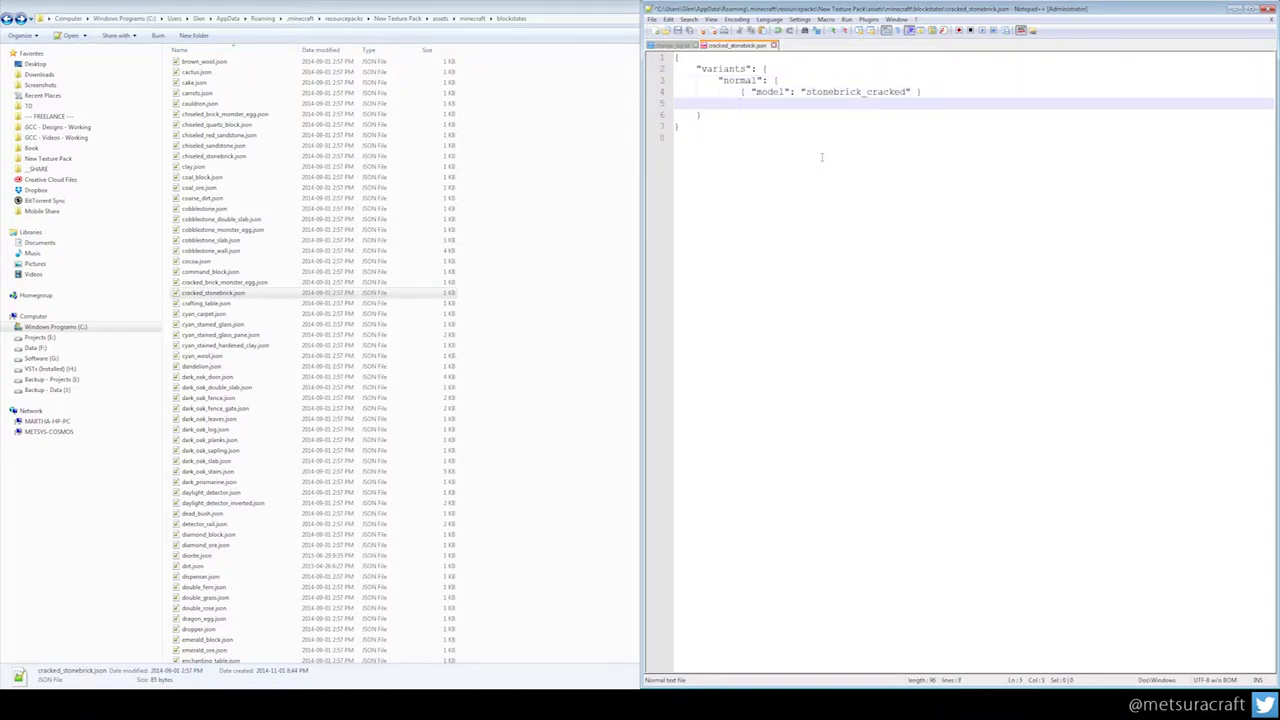
{"action": "type", "text": "]"}
- Copy the "stonebrick_cracked" model entry and paste it three times on new lines below, inside the brackets
{"action": "key", "text": "Up"}
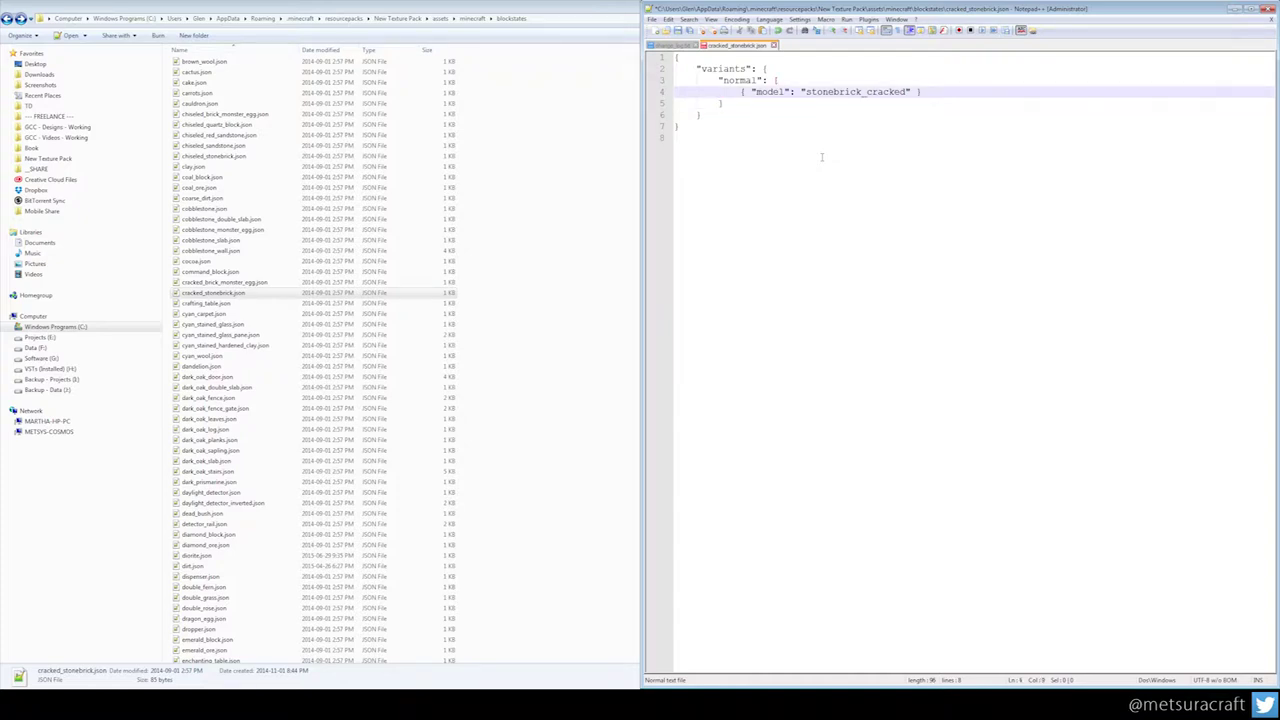
{"action": "key", "text": "shift+End"}
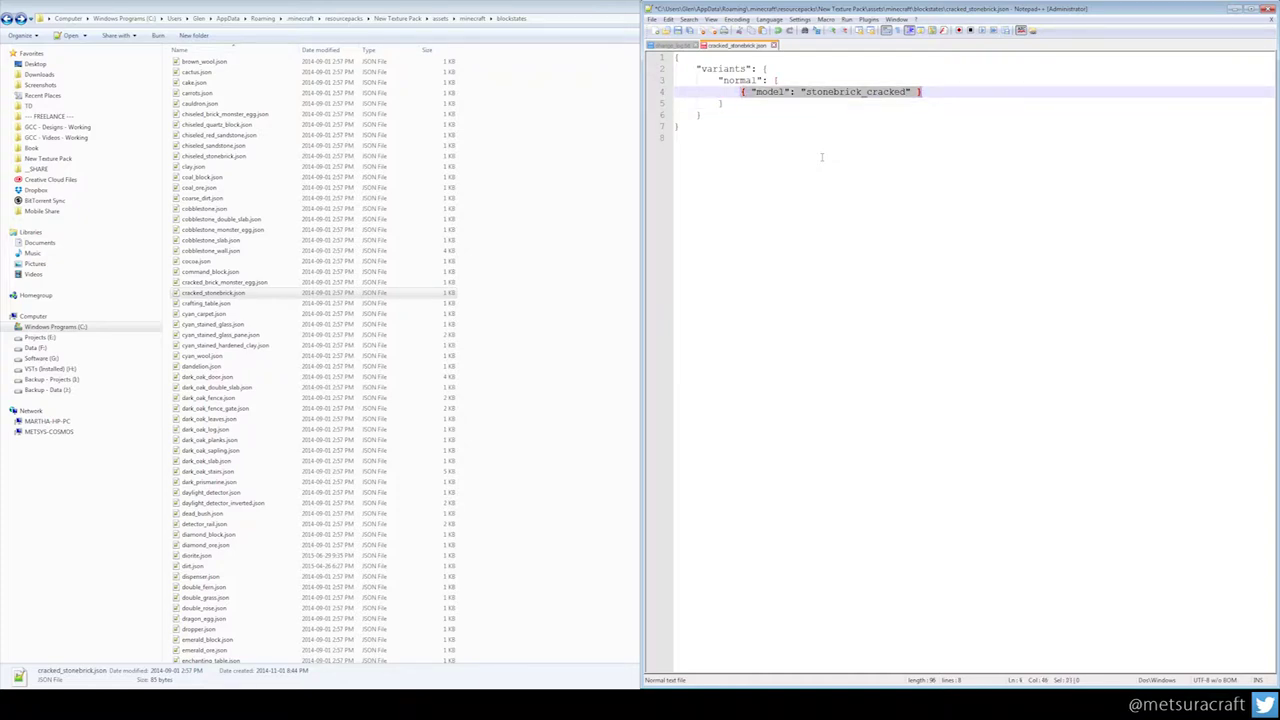
{"action": "key", "text": "ctrl+c"}
{"action": "key", "text": "End"}
{"action": "key", "text": "Return"}
{"action": "key", "text": "ctrl+v"}
{"action": "key", "text": "Return"}
{"action": "key", "text": "ctrl+v"}
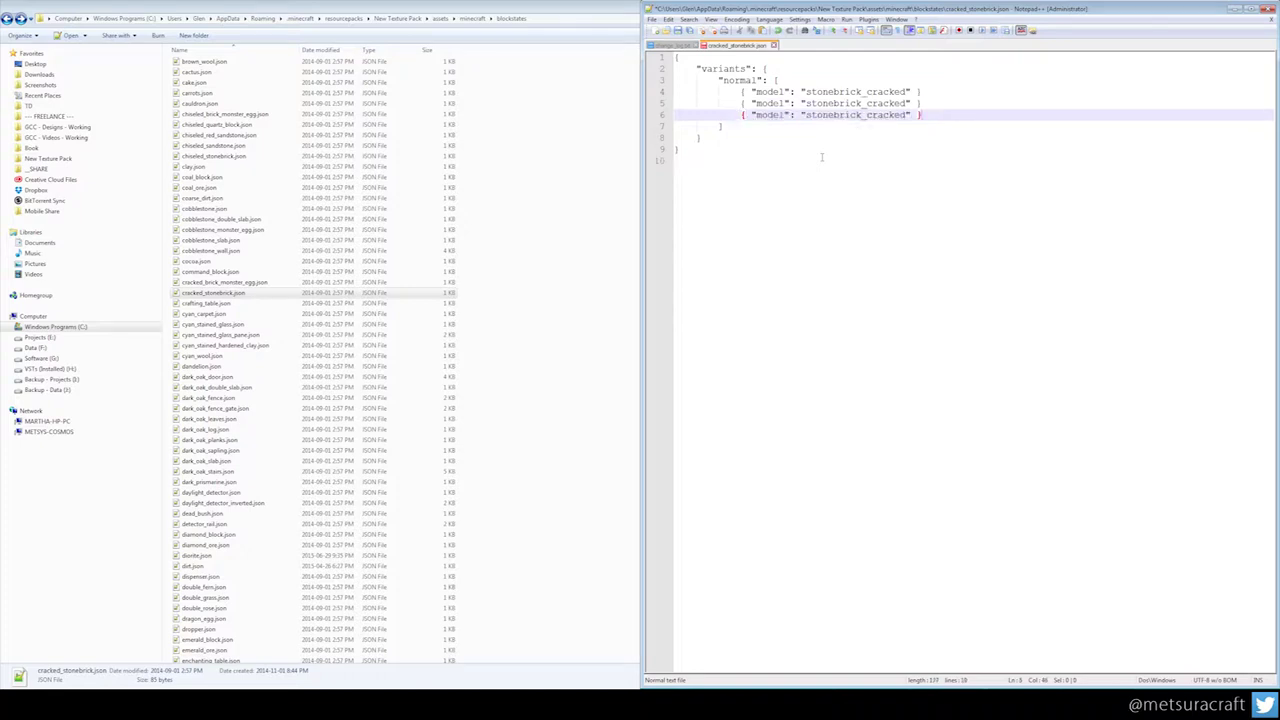
{"action": "key", "text": "Return"}
{"action": "key", "text": "ctrl+v"}
- Add a comma after each of the first three model entries
{"action": "key", "text": "Up"}
{"action": "key", "text": "Up"}
{"action": "key", "text": "Up"}
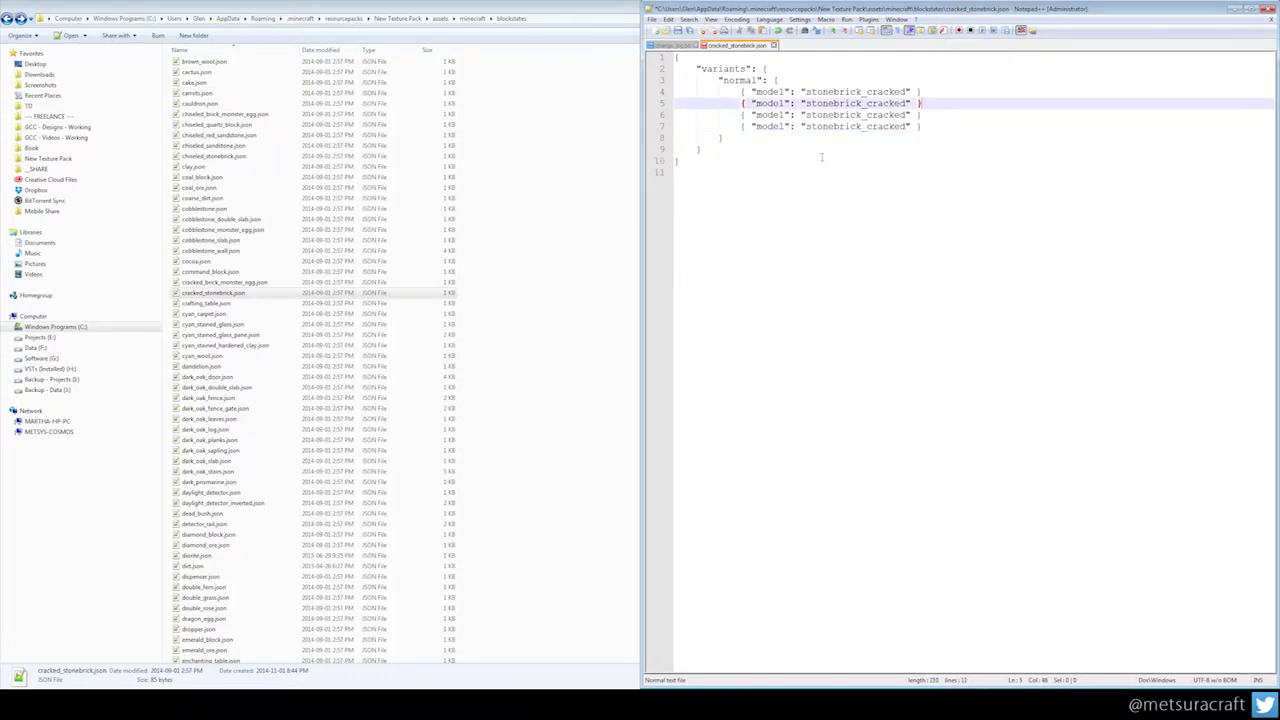
{"action": "type", "text": ","}
{"action": "key", "text": "Down"}
{"action": "type", "text": ","}
{"action": "key", "text": "Down"}
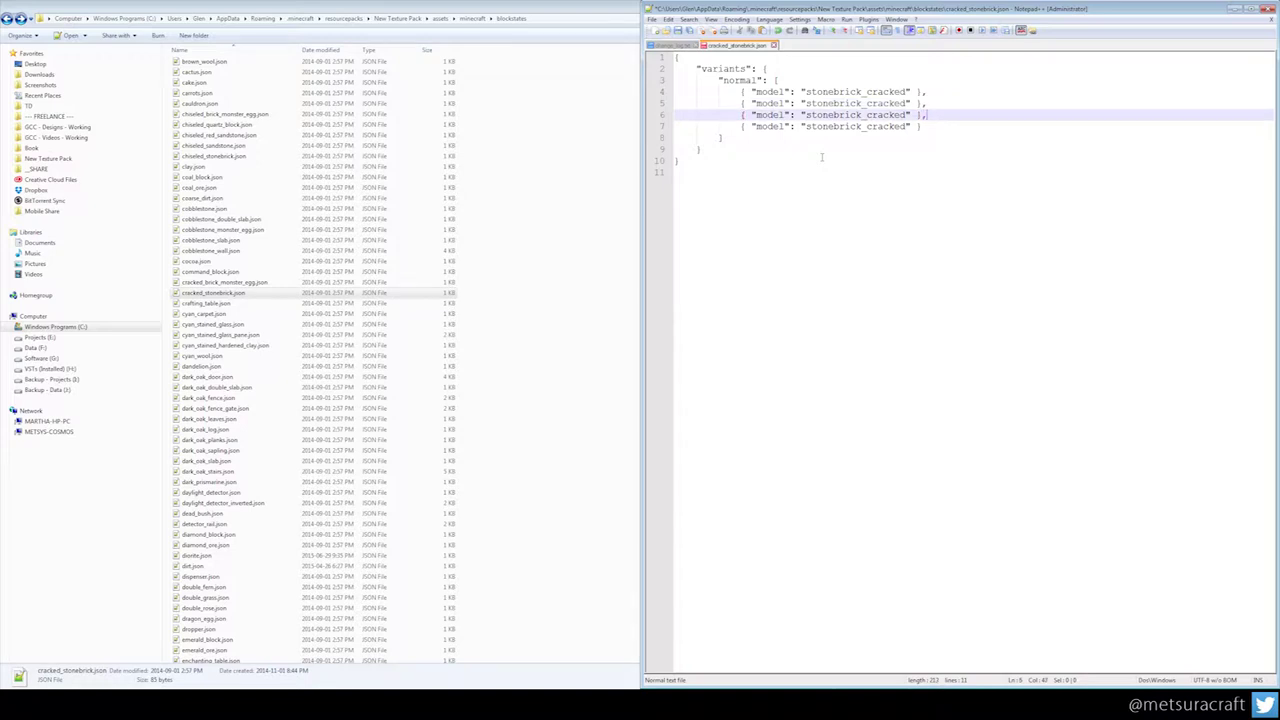
- Rename the second entry's model to "stonebrick_cracked2" and the third entry's model to "stonebrick_cracked3"
{"action": "key", "text": "Down"}
{"action": "key", "text": "shift+Home"}
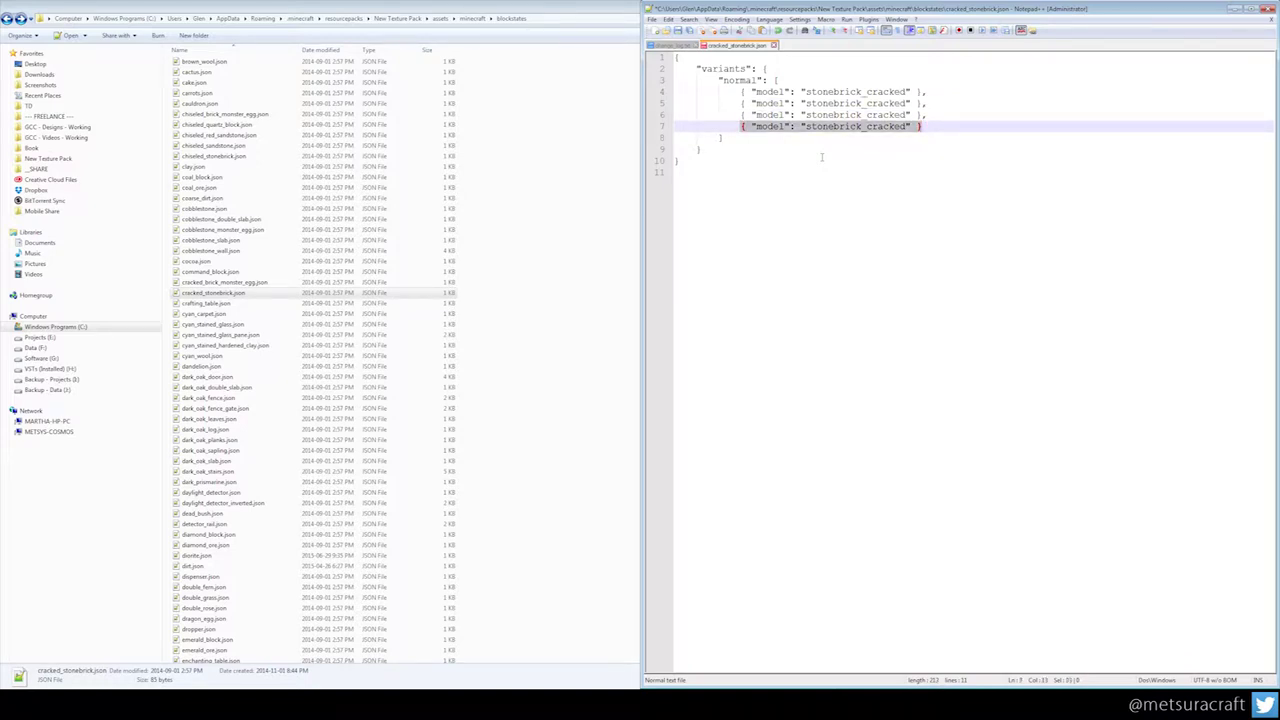
{"action": "key", "text": "Up"}
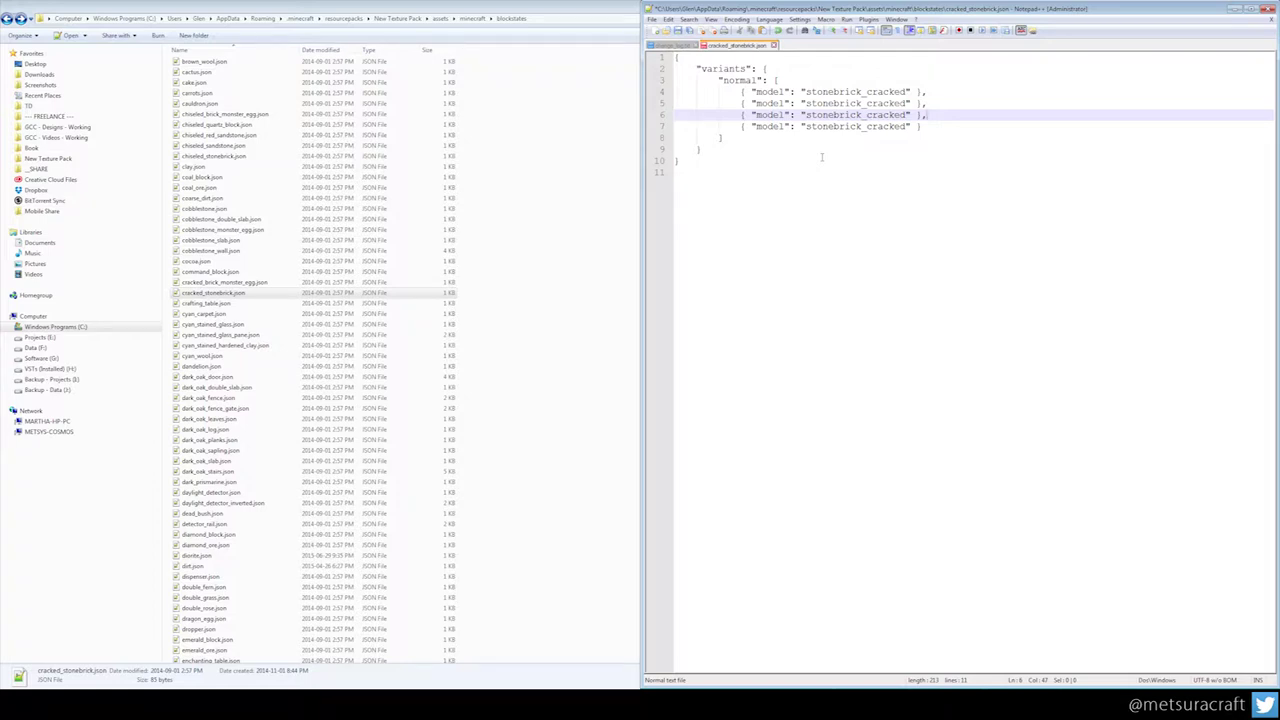
{"action": "key", "text": "Up"}
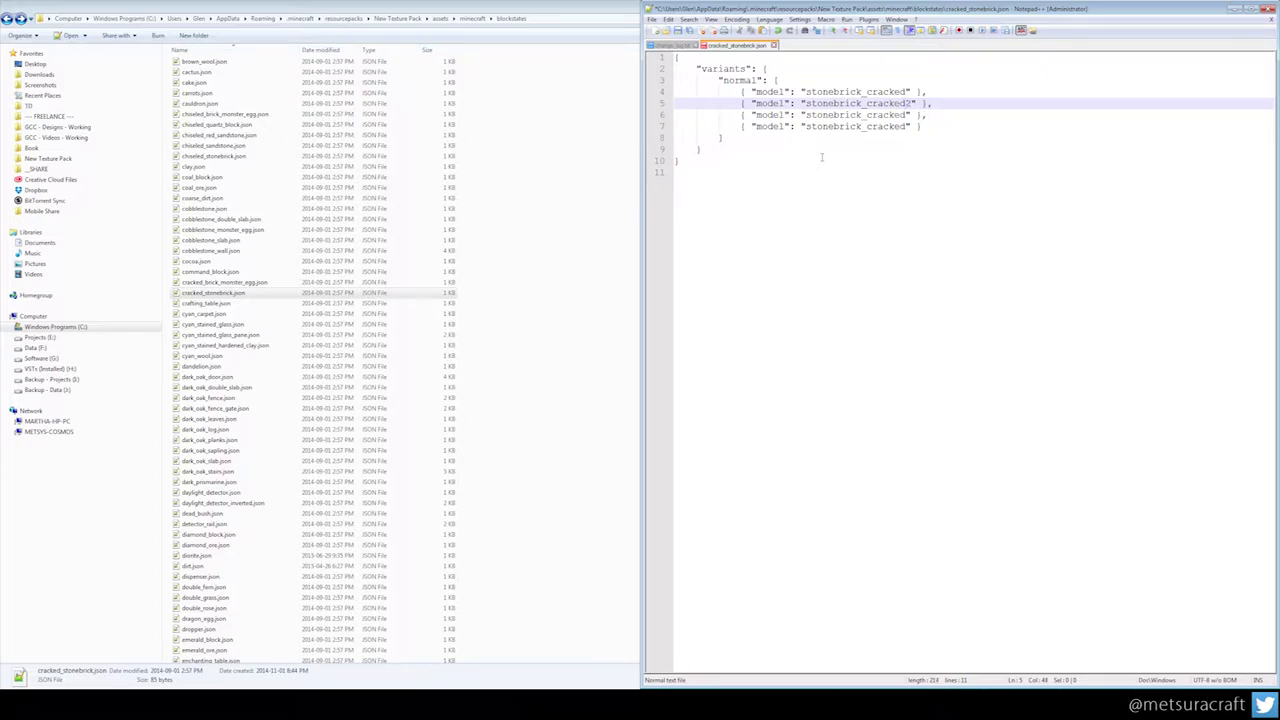
{"action": "key", "text": "Down"}
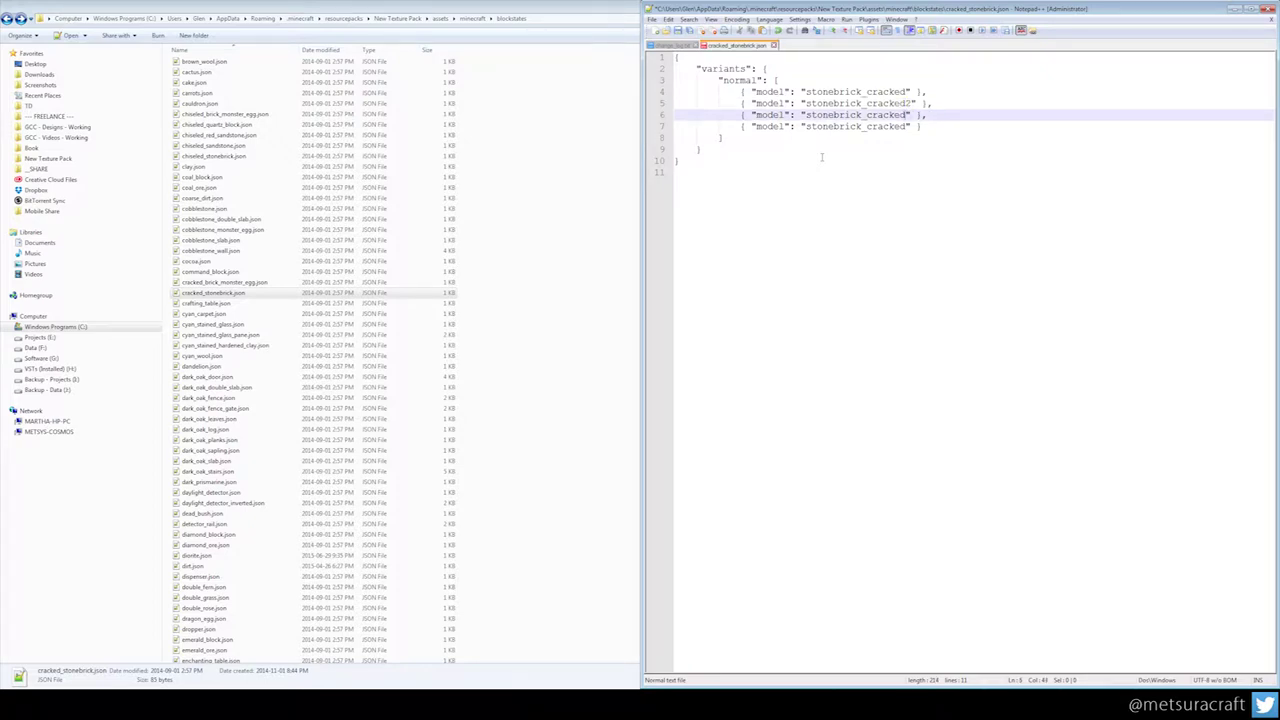
{"action": "key", "text": "Down"}
{"action": "key", "text": "Up"}
- Remove the comma after the third entry, delete the fourth entry with its line, and save cracked_stonebrick.json
{"action": "key", "text": "BackSpace"}
{"action": "key", "text": "Down"}
{"action": "key", "text": "shift+Home"}
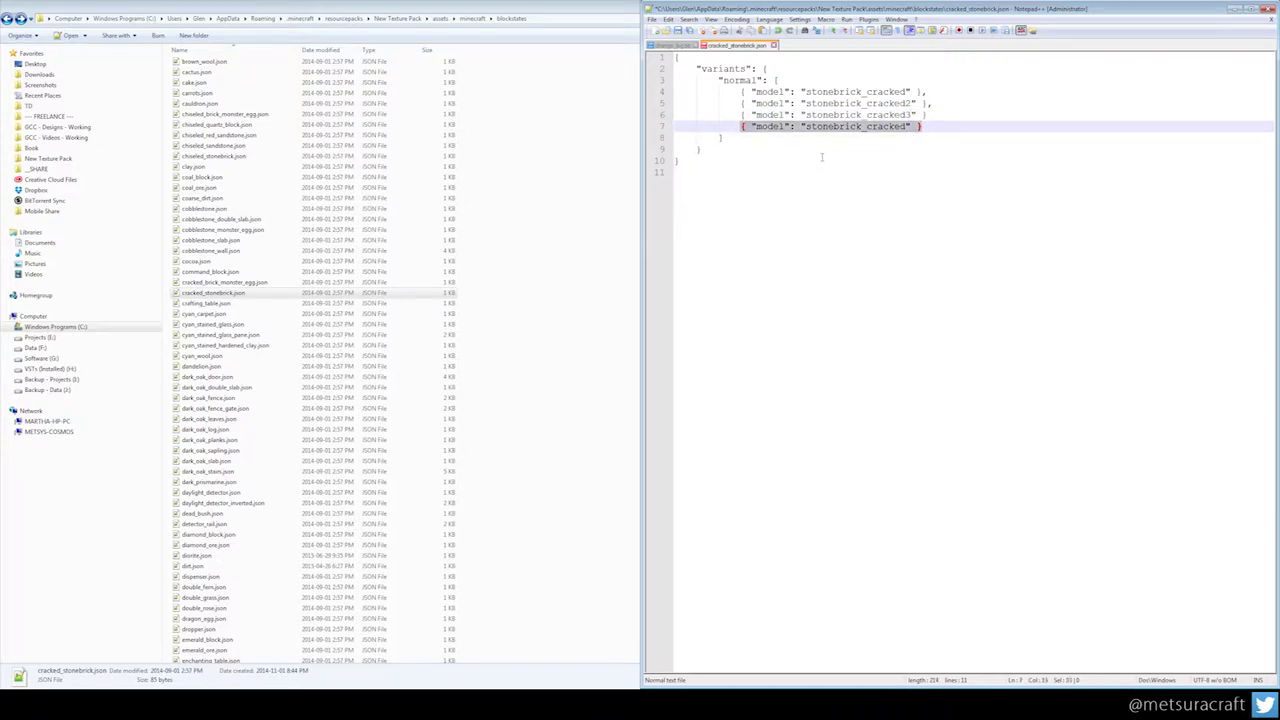
{"action": "key", "text": "BackSpace"}
{"action": "key", "text": "BackSpace"}
{"action": "key", "text": "BackSpace"}
{"action": "key", "text": "BackSpace"}
{"action": "key", "text": "BackSpace"}
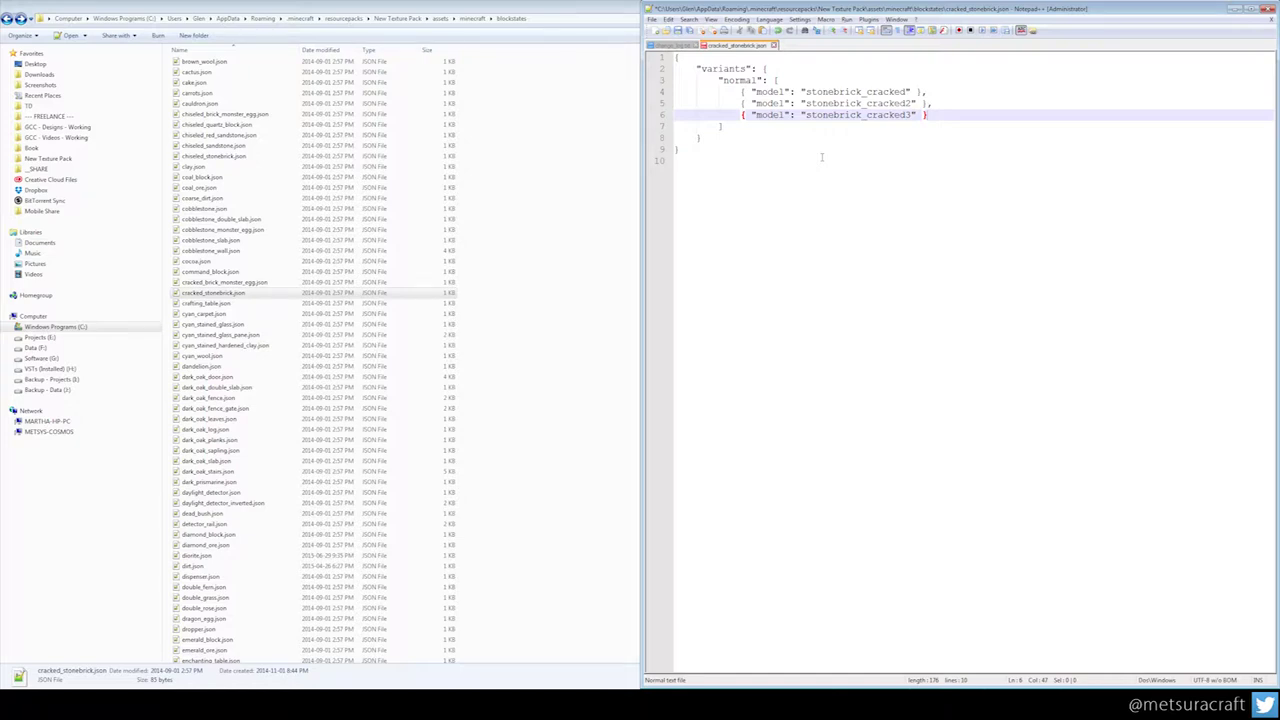
{"action": "key", "text": "ctrl+s"}
{"action": "double_click", "coordinate": [883, 104]}
{"action": "left_click", "coordinate": [885, 114]}
- Switch to Minecraft, reload the textures by deselecting and reselecting New Texture Pack in the resource packs, and return to the game
{"action": "left_click", "coordinate": [490, 705]}
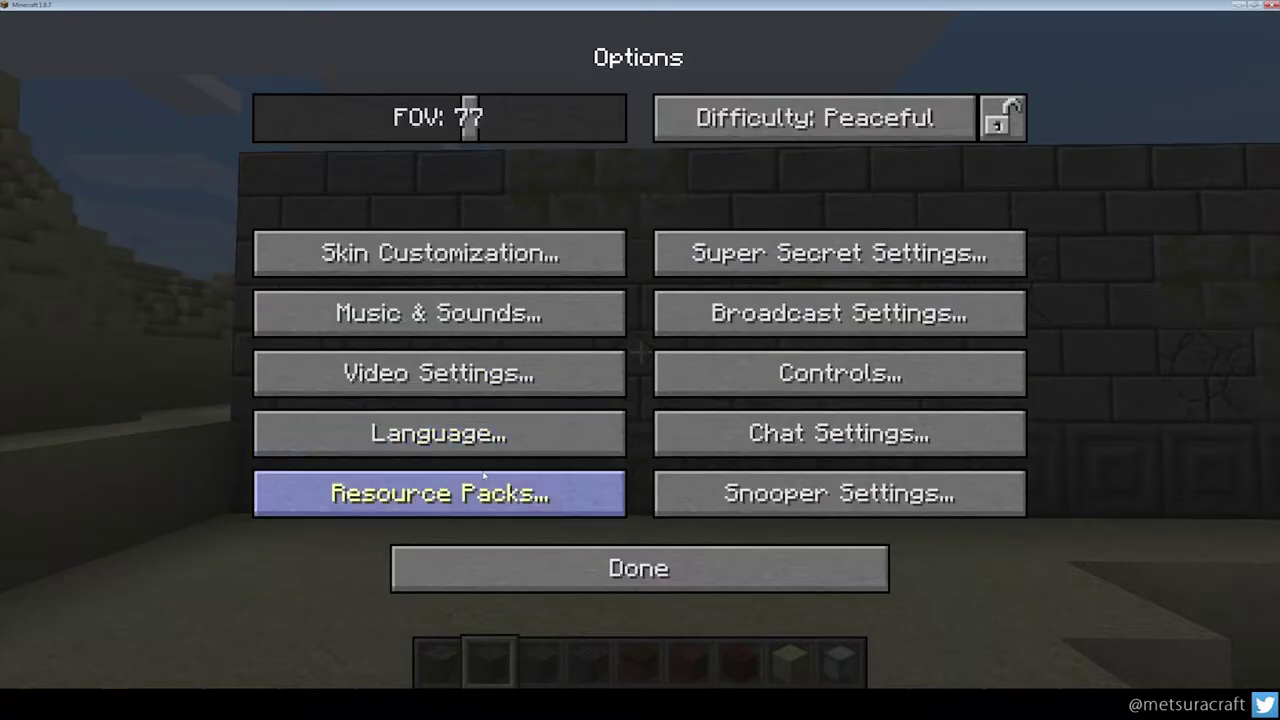
{"action": "left_click", "coordinate": [484, 477]}
{"action": "left_click", "coordinate": [680, 172]}
{"action": "left_click", "coordinate": [172, 172]}
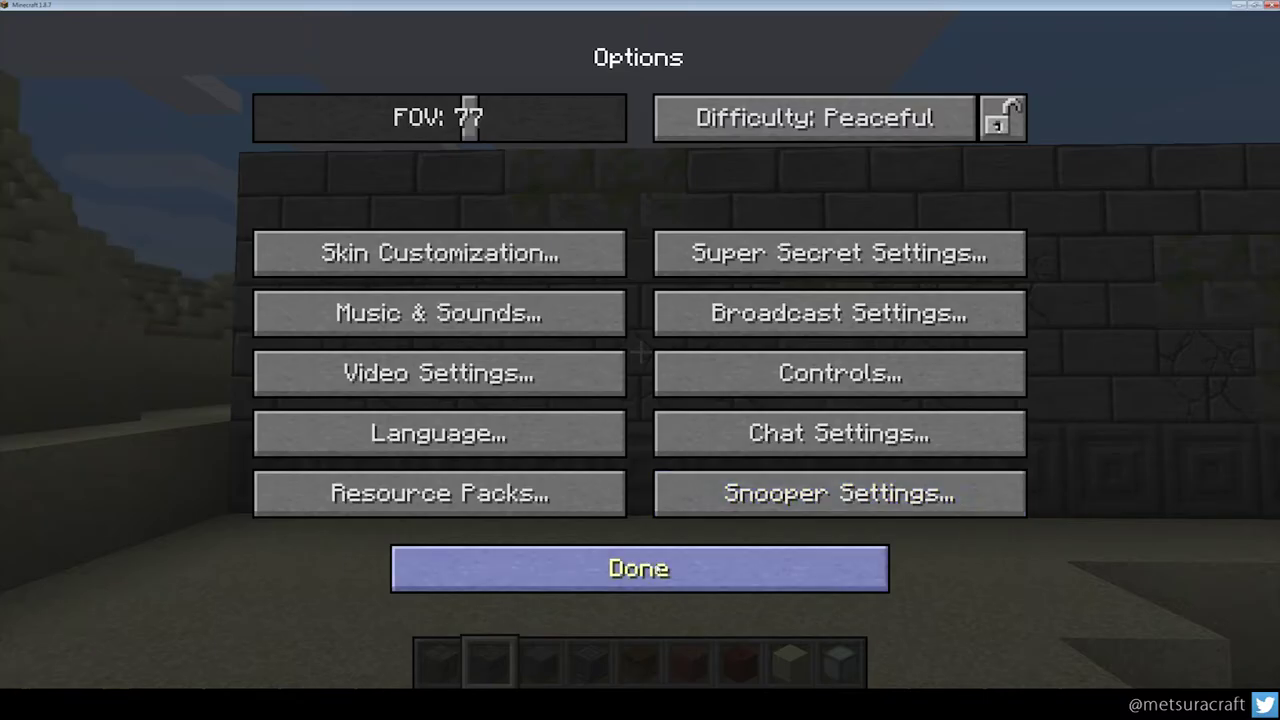
{"action": "left_click", "coordinate": [666, 562]}
{"action": "left_click", "coordinate": [651, 240]}
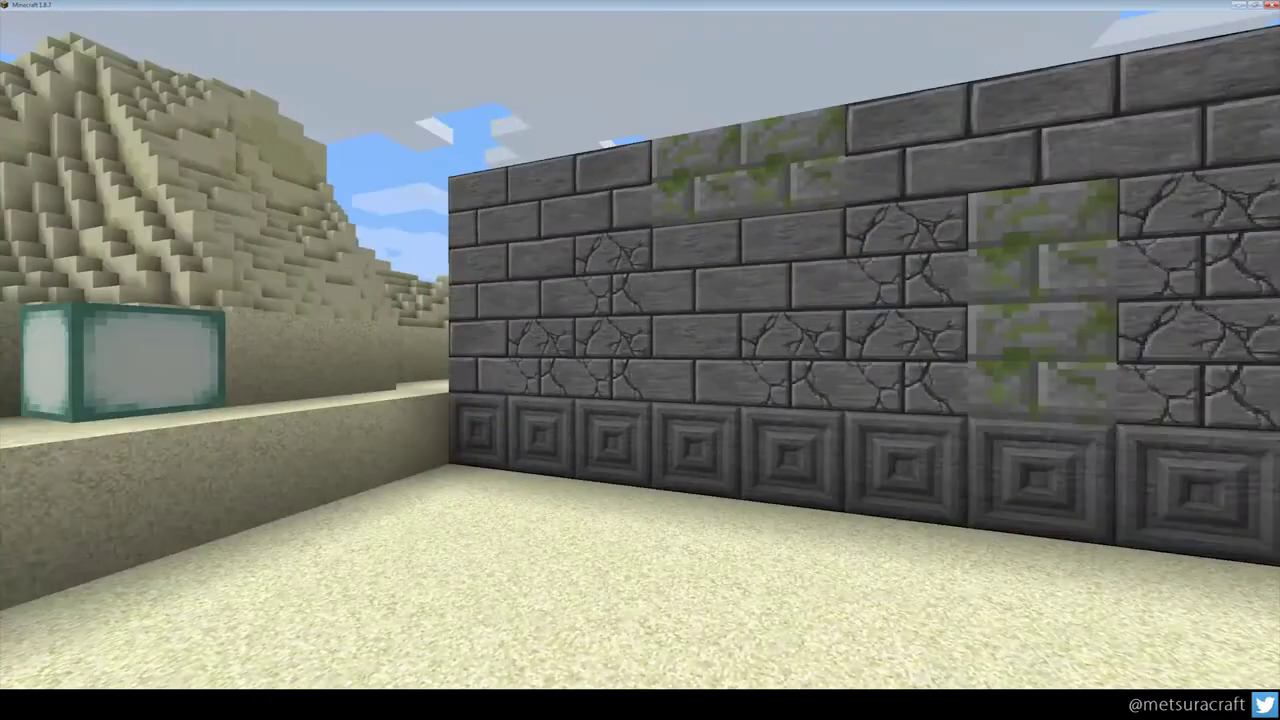
- Switch from the game to Notepad++ and review the three model entries in cracked_stonebrick.json
{"action": "key", "text": "Escape"}
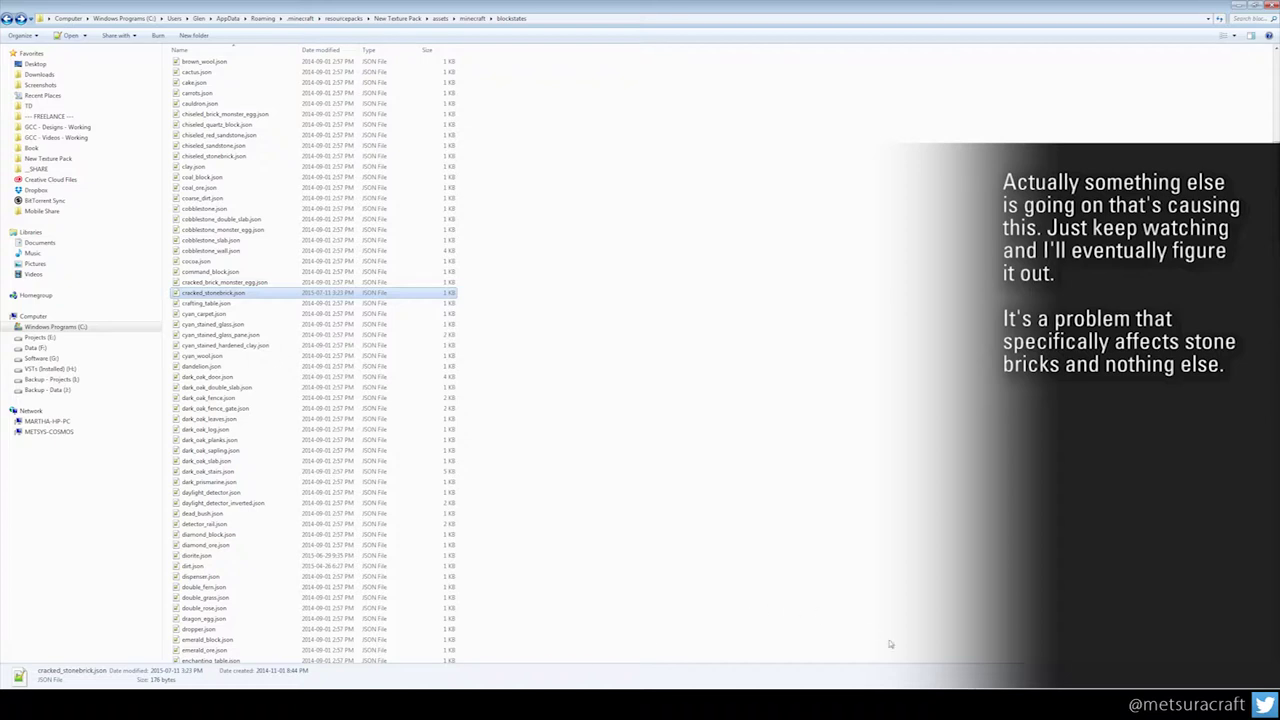
{"action": "key", "text": "alt+Tab"}
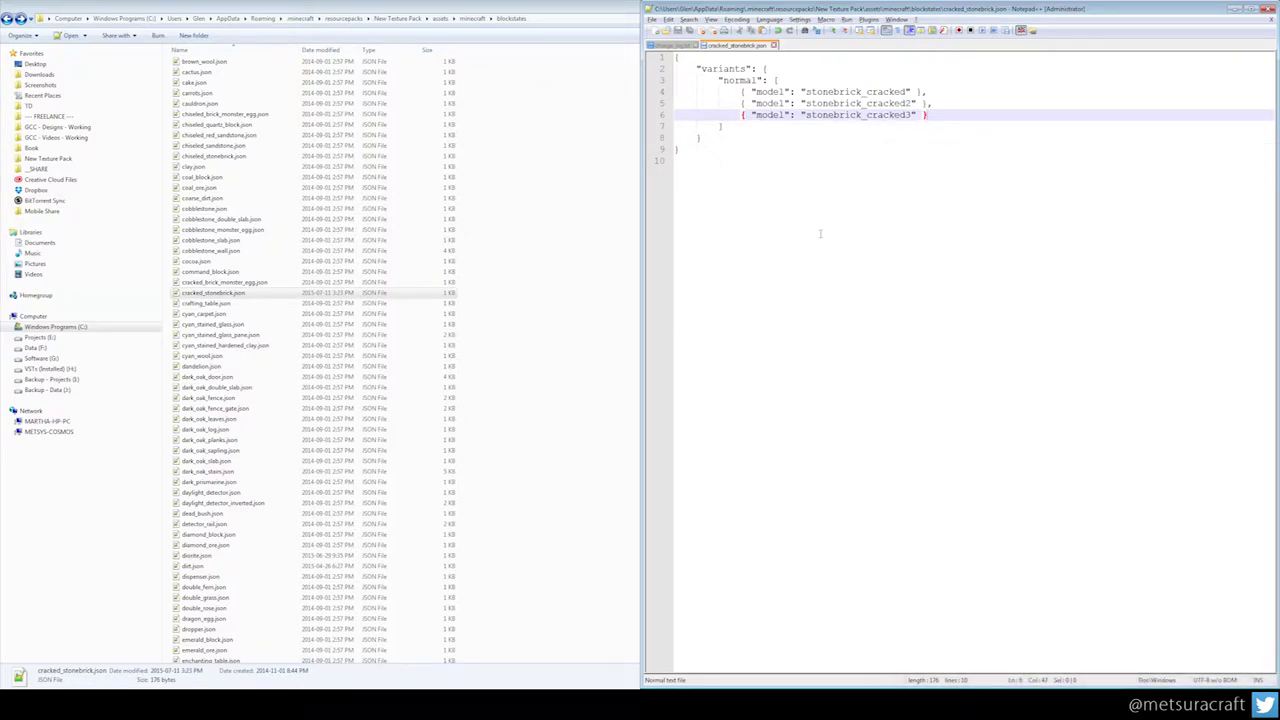
{"action": "key", "text": "alt+Tab"}
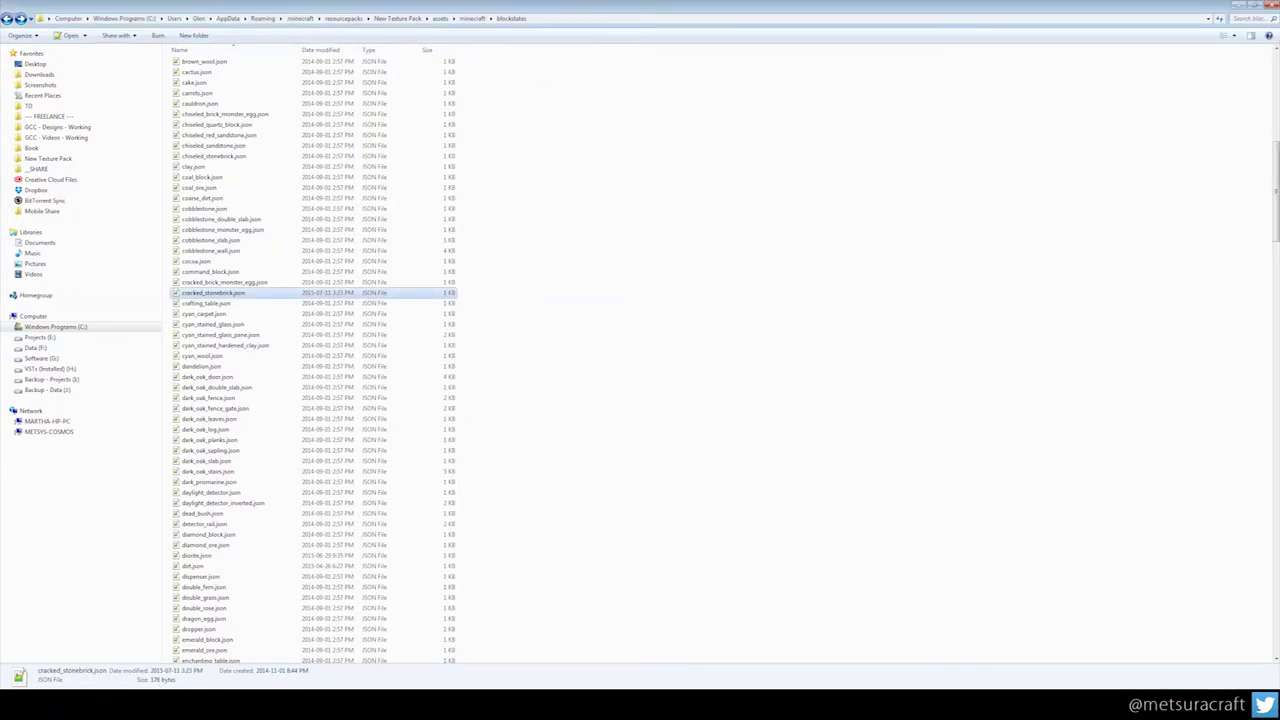
- Switch to Minecraft, reload the textures by deselecting and reselecting New Texture Pack in the resource packs, and resume the game
{"action": "key", "text": "alt+Tab"}
{"action": "left_click", "coordinate": [585, 405]}
{"action": "left_click", "coordinate": [445, 493]}
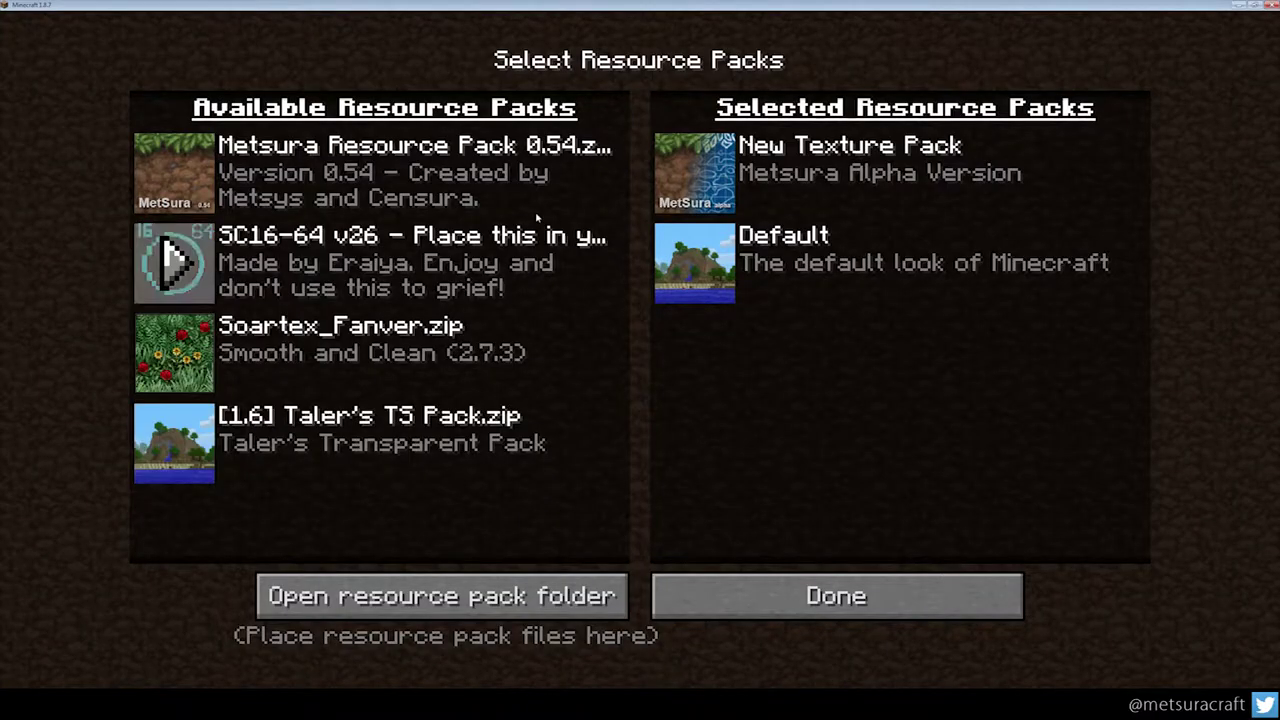
{"action": "left_click", "coordinate": [675, 172]}
{"action": "left_click", "coordinate": [172, 172]}
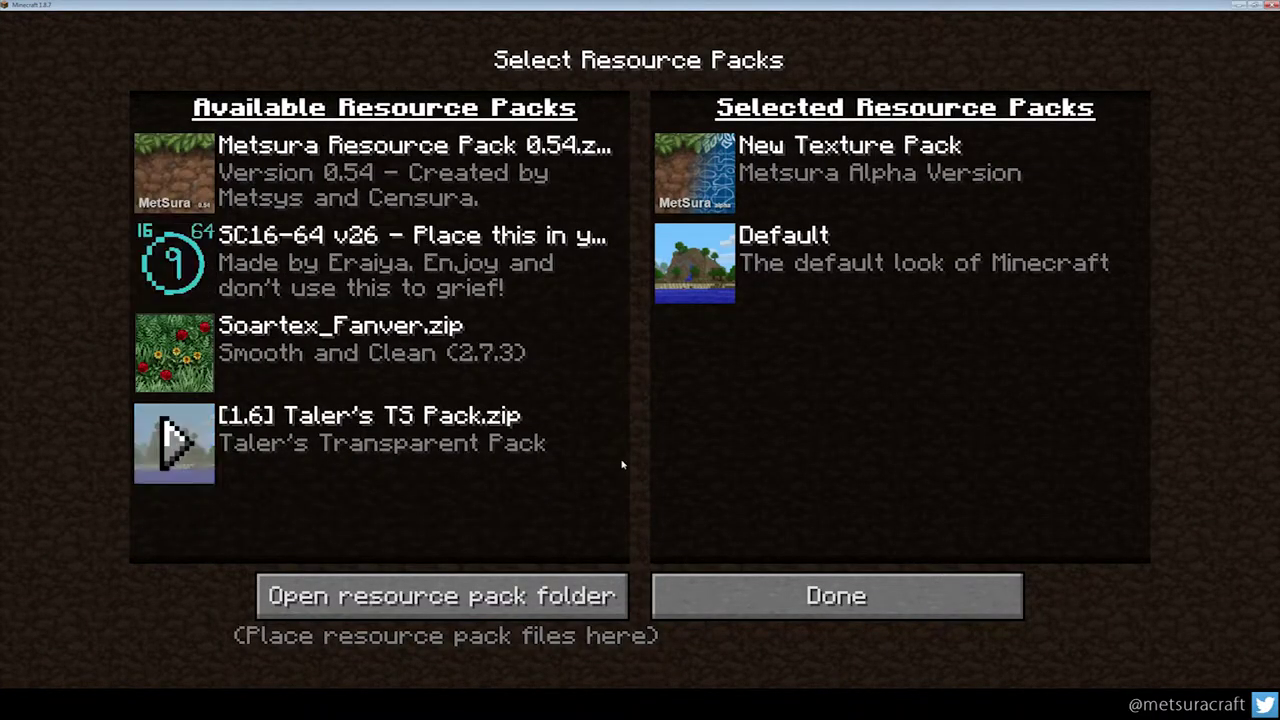
{"action": "left_click", "coordinate": [837, 596]}
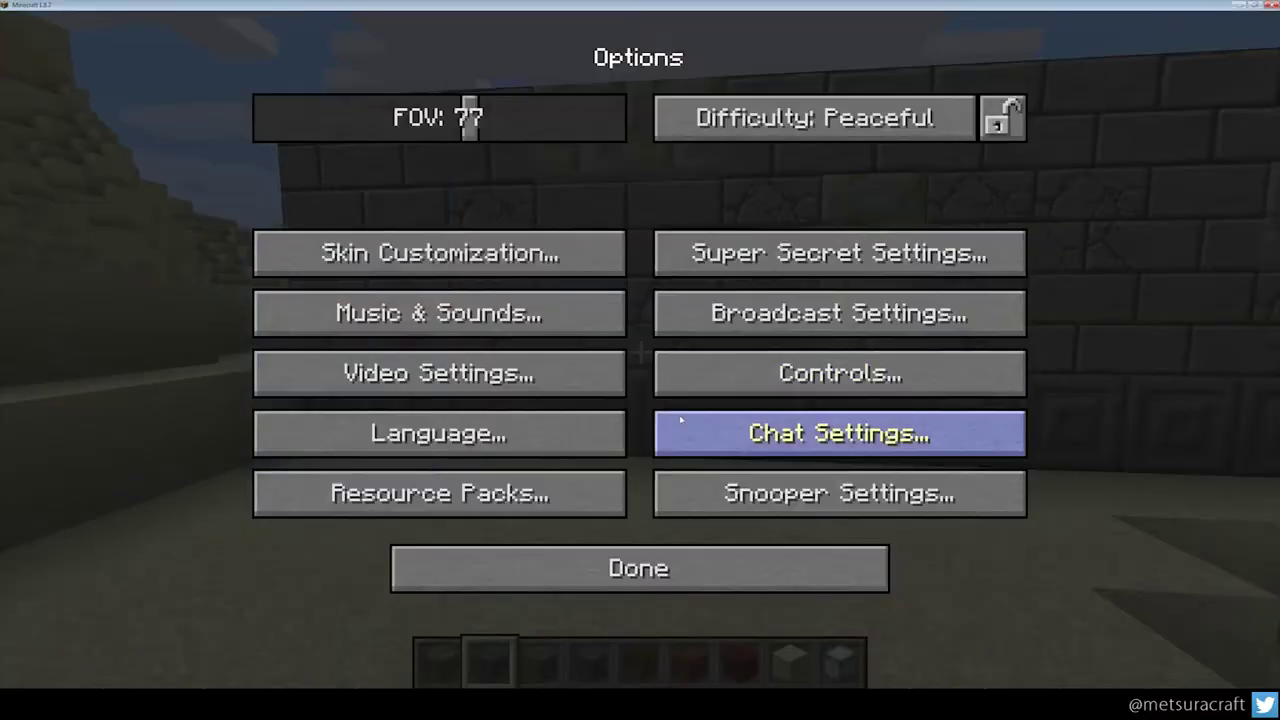
{"action": "left_click", "coordinate": [640, 567]}
{"action": "left_click", "coordinate": [634, 224]}
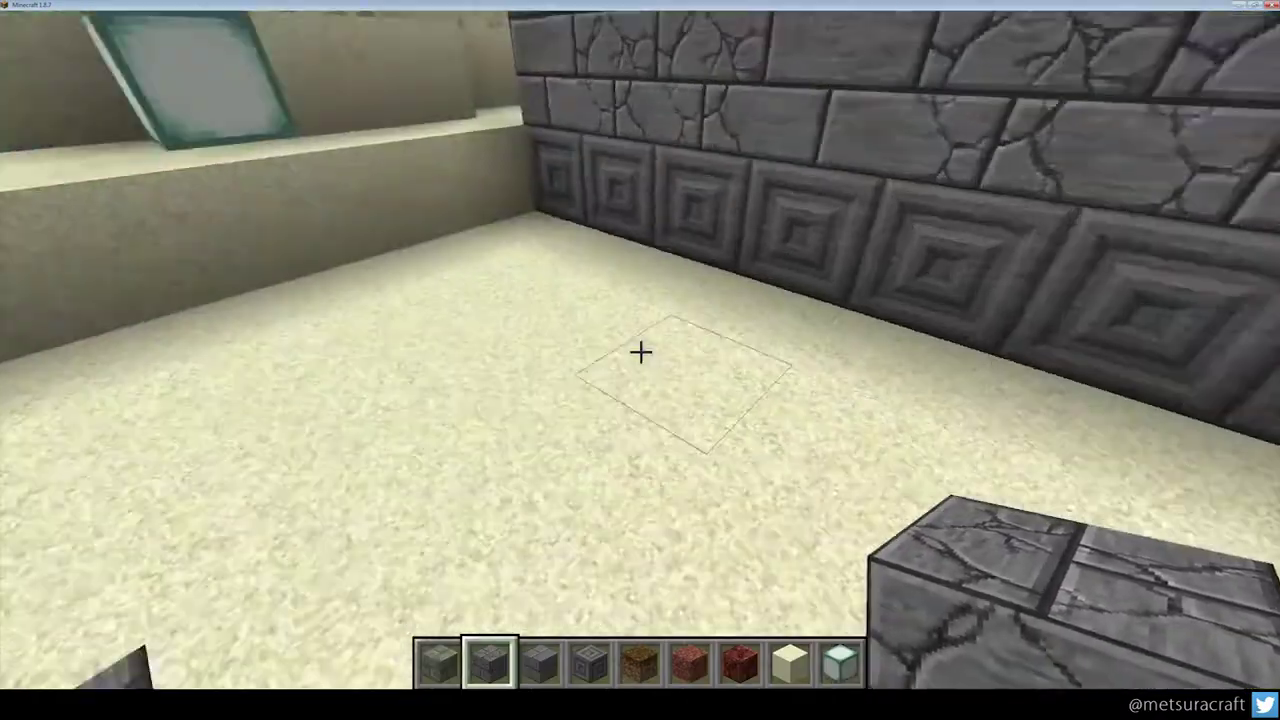
- Place a series of cracked stone brick blocks on the sand near the wall to test the texture, and break some of them
{"action": "right_click", "coordinate": [640, 350]}
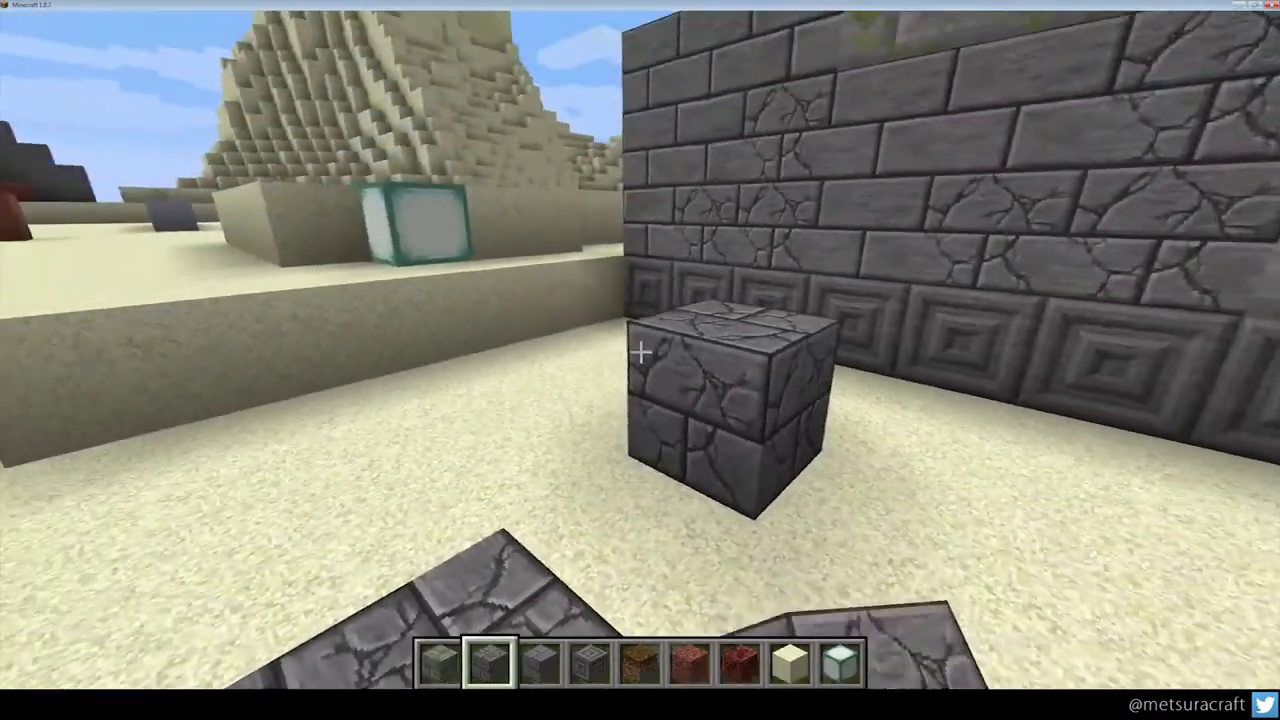
{"action": "right_click", "coordinate": [640, 350]}
{"action": "right_click", "coordinate": [640, 351]}
{"action": "right_click", "coordinate": [640, 351]}
{"action": "right_click", "coordinate": [640, 351]}
{"action": "right_click", "coordinate": [640, 351]}
{"action": "right_click", "coordinate": [640, 351]}
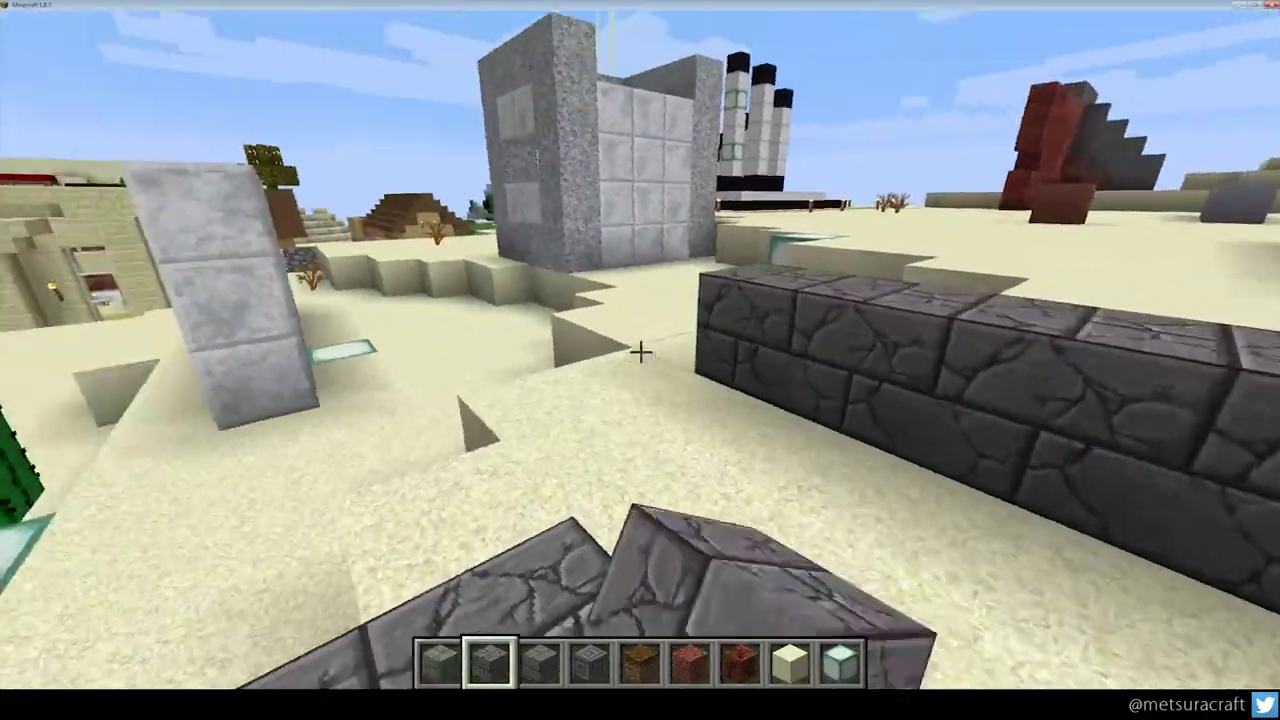
{"action": "right_click", "coordinate": [640, 351]}
{"action": "right_click", "coordinate": [640, 351]}
{"action": "right_click", "coordinate": [640, 351]}
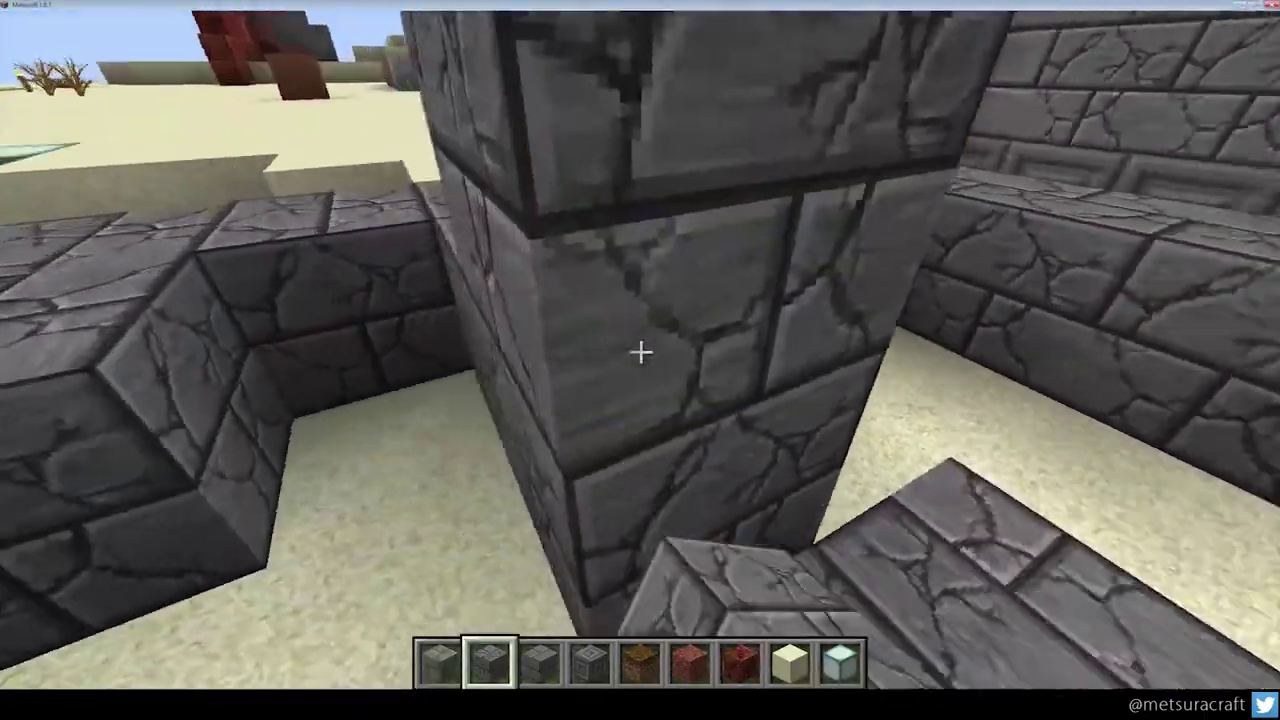
{"action": "left_click", "coordinate": [640, 350]}
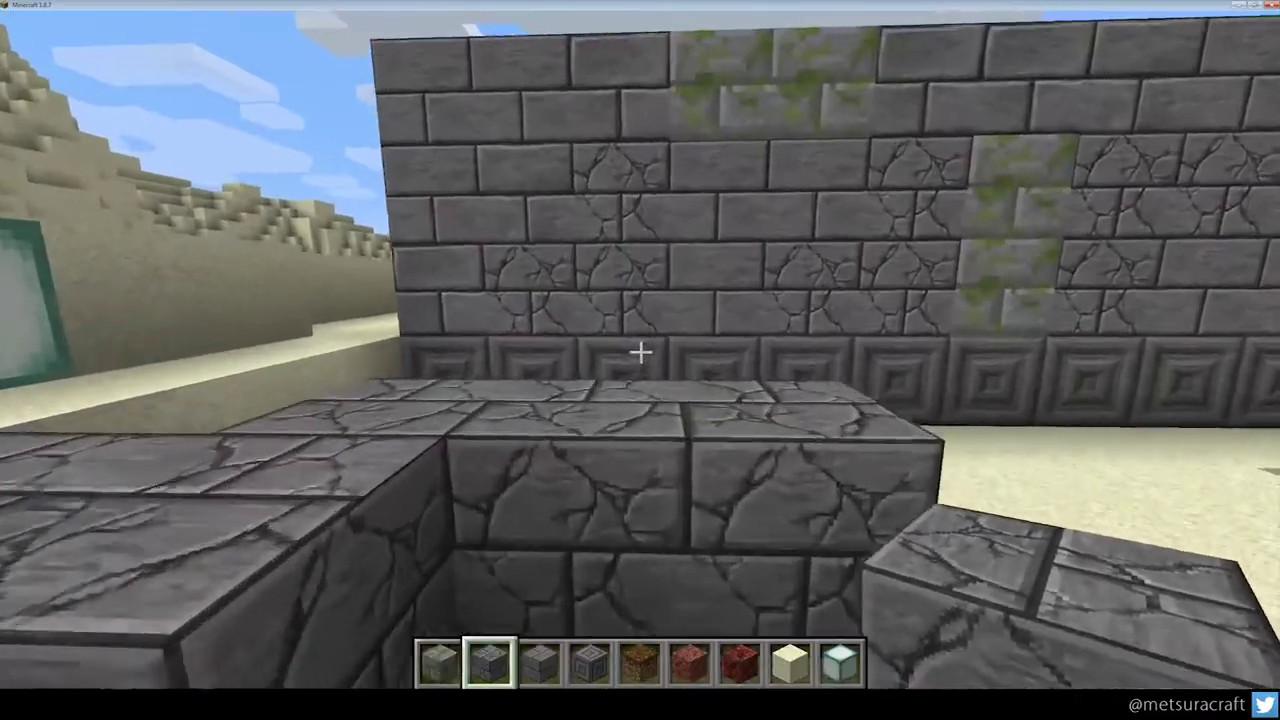
{"action": "left_click", "coordinate": [640, 350]}
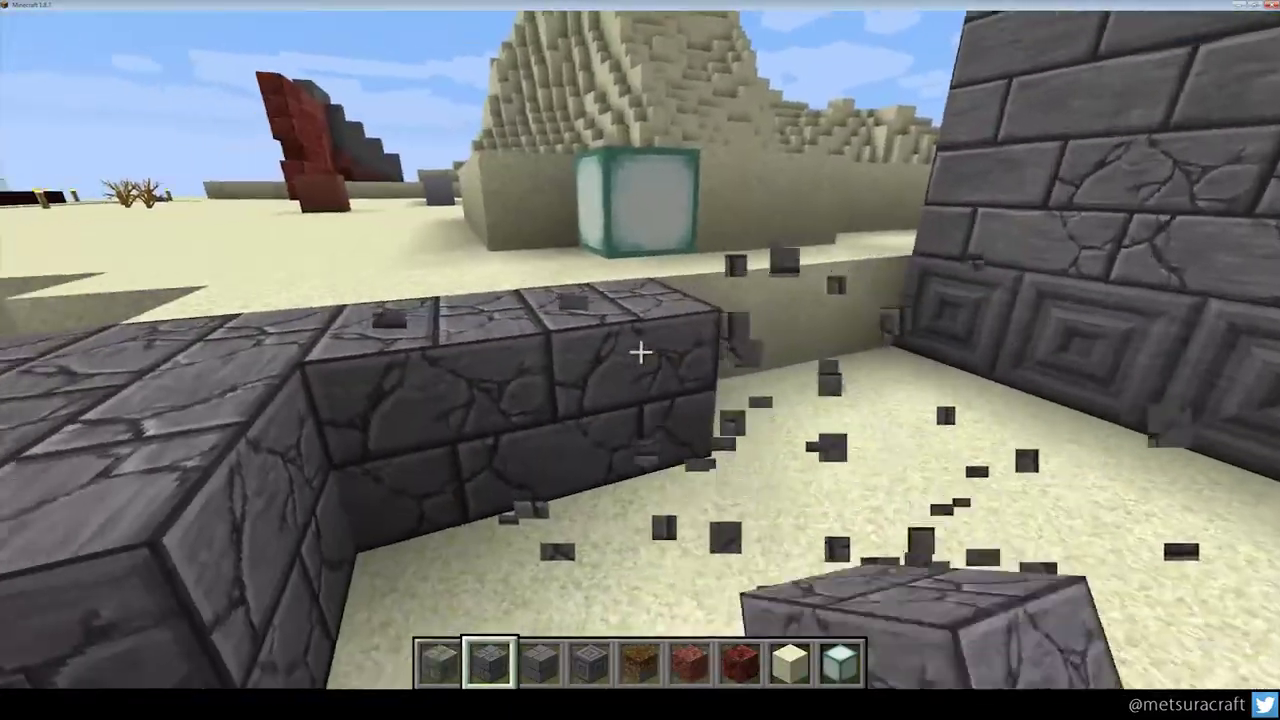
- Pause the game, switch to Windows Explorer and open the pack's models\block folder
{"action": "key", "text": "Escape"}
{"action": "key", "text": "alt+Tab"}
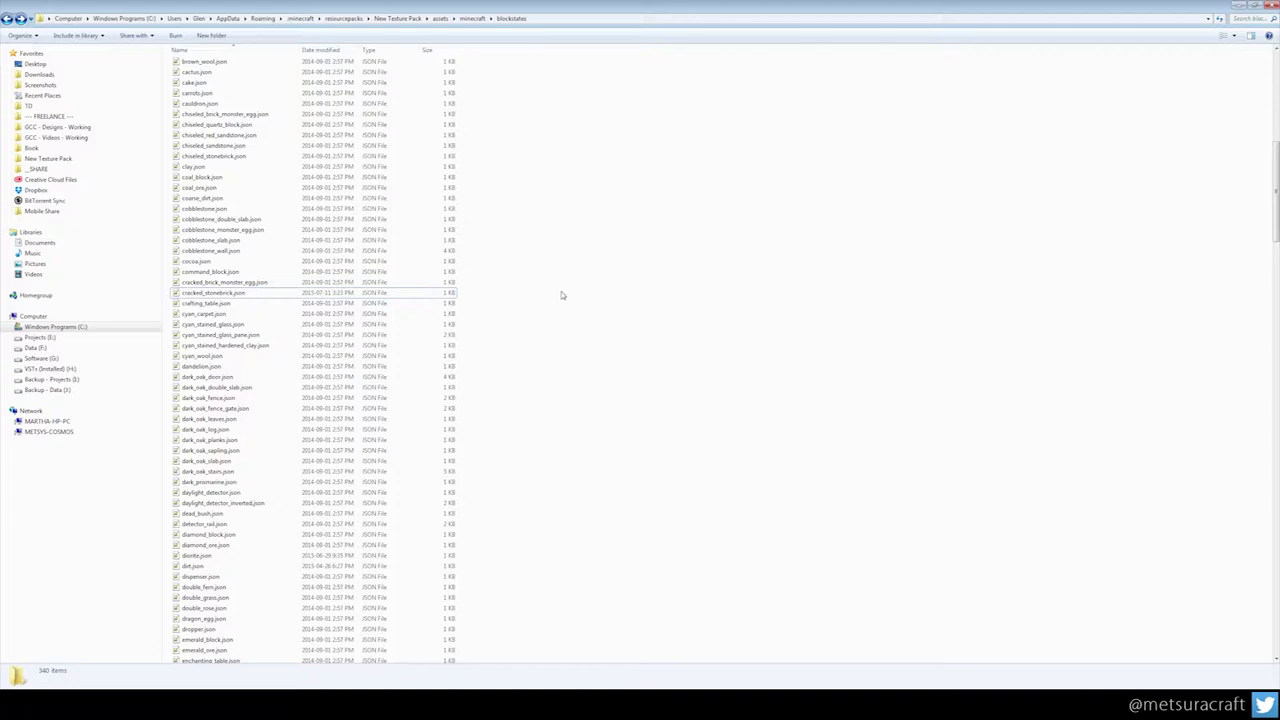
{"action": "key", "text": "BackSpace"}
{"action": "double_click", "coordinate": [223, 76]}
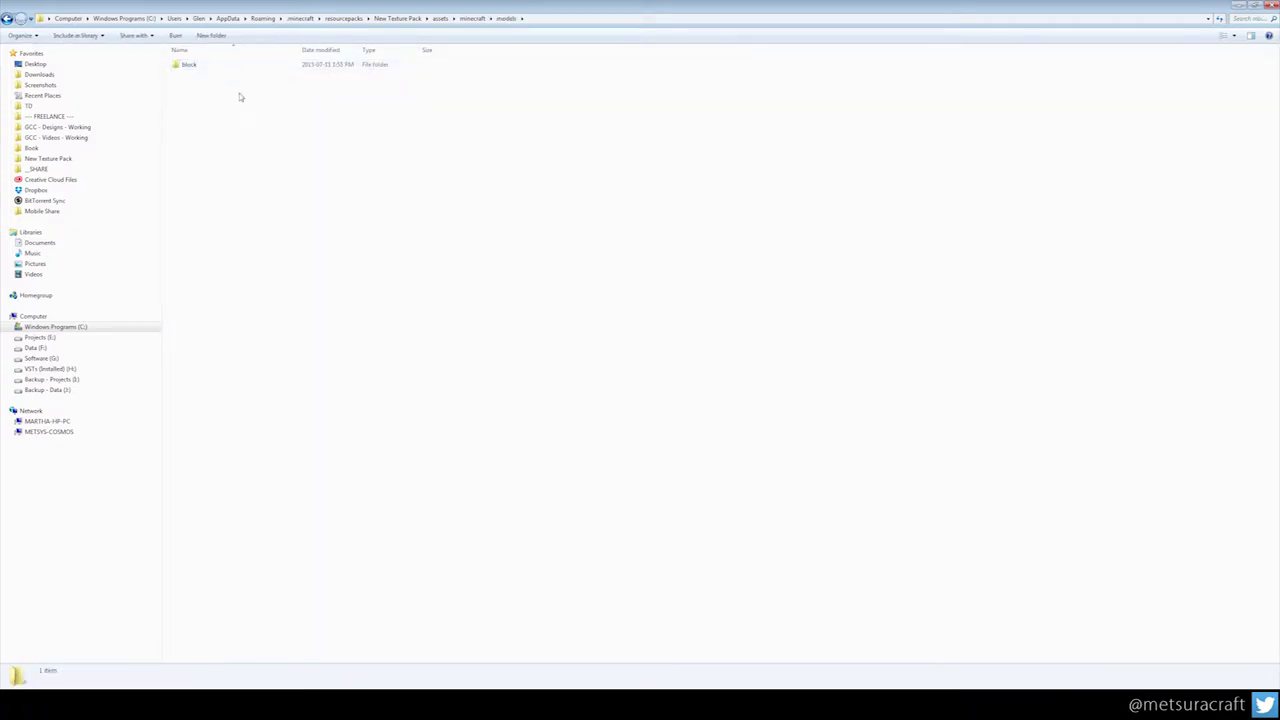
{"action": "double_click", "coordinate": [225, 65]}
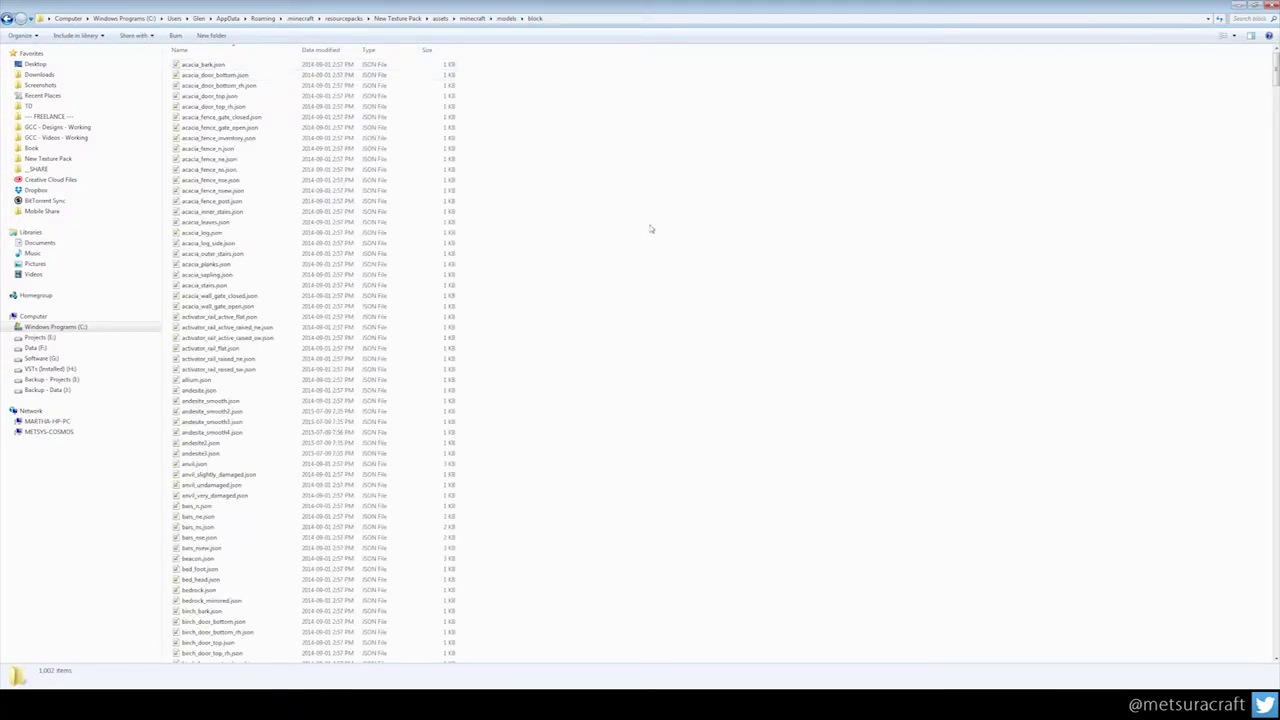
- Find stonebrick_cracked.json among the stone block models and open it in Notepad++
{"action": "type", "text": "stone"}
{"action": "scroll", "coordinate": [611, 251], "scroll_direction": "up", "scroll_amount": 4}
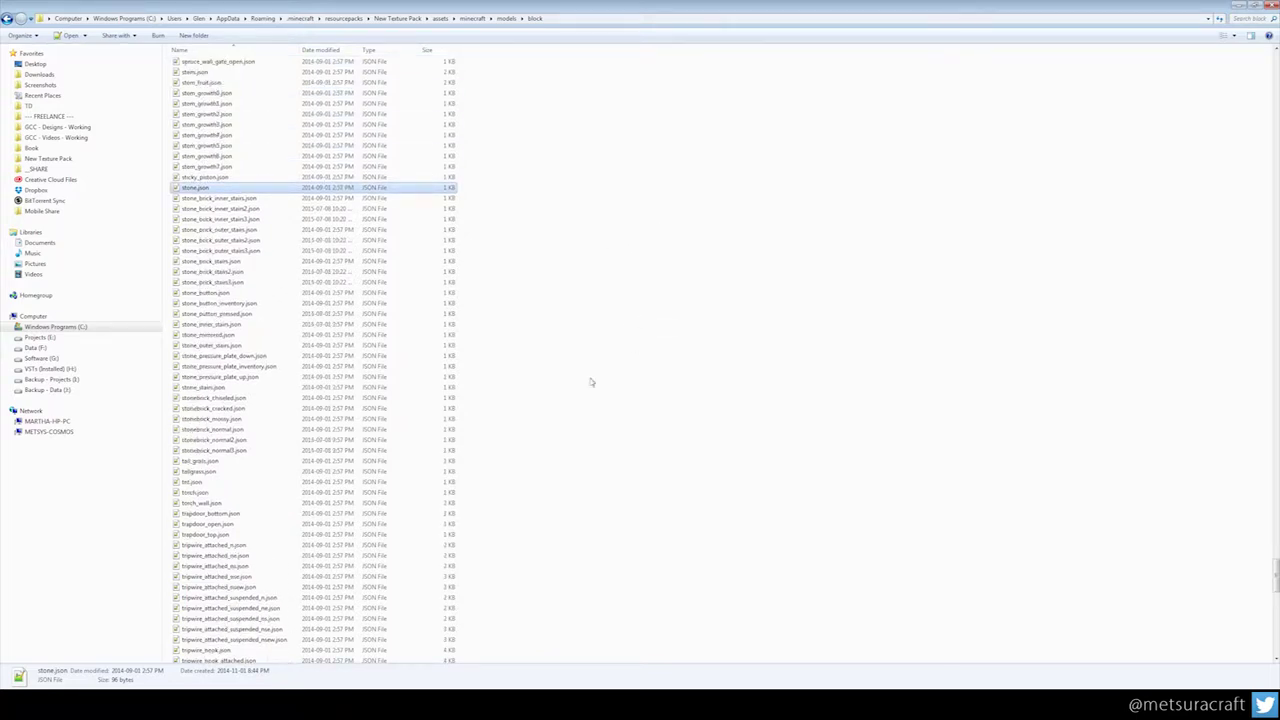
{"action": "left_click", "coordinate": [264, 408]}
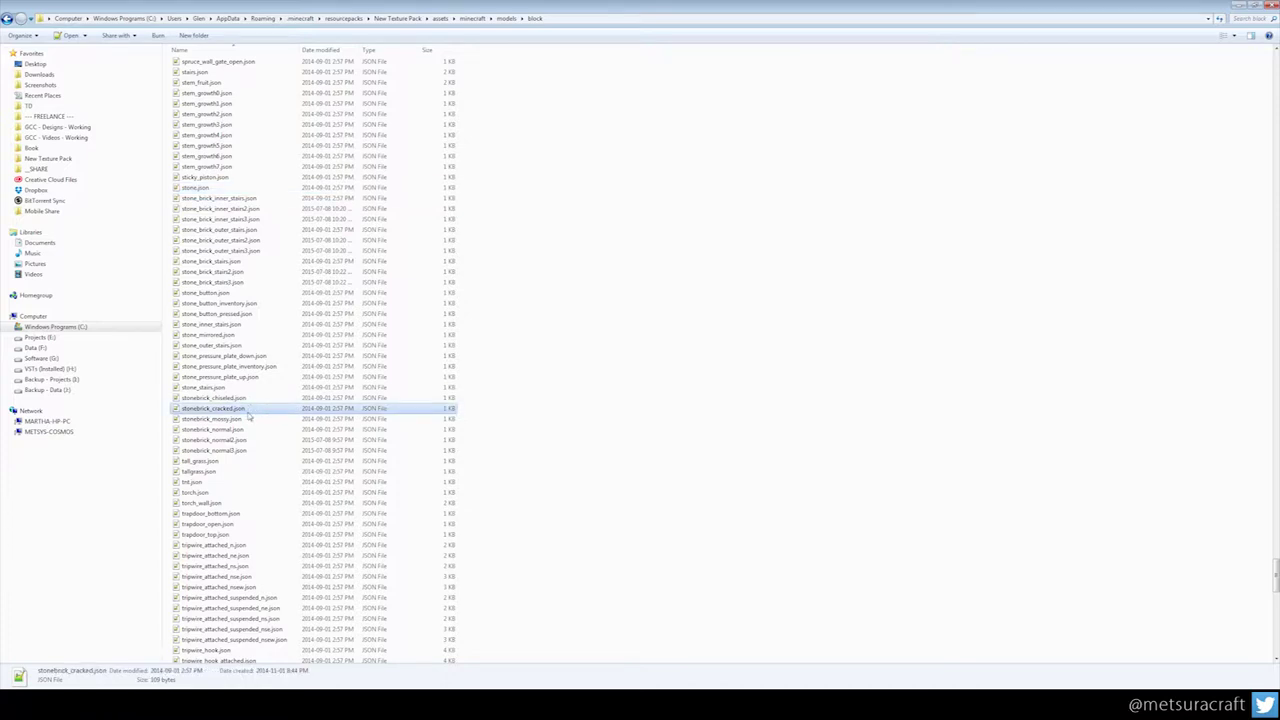
{"action": "double_click", "coordinate": [248, 411]}
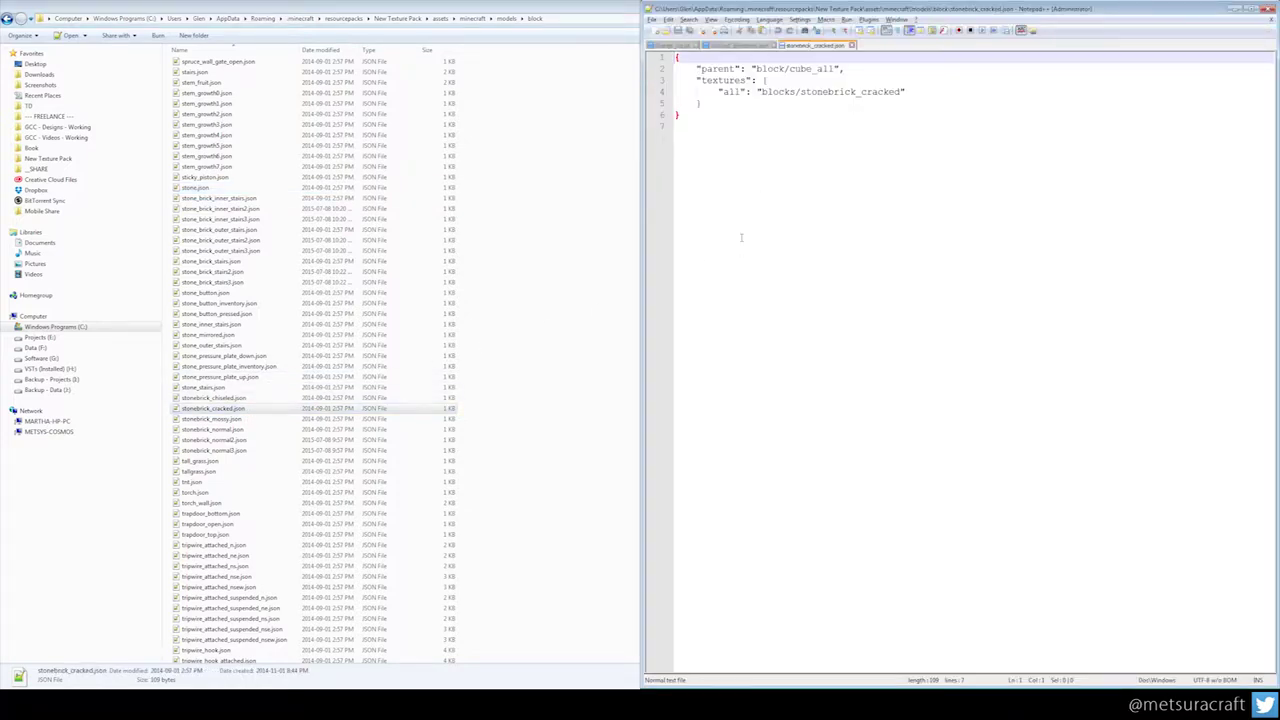
- Compare the model names in cracked_stonebrick.json with the texture reference in stonebrick_cracked.json
{"action": "left_click", "coordinate": [553, 361]}
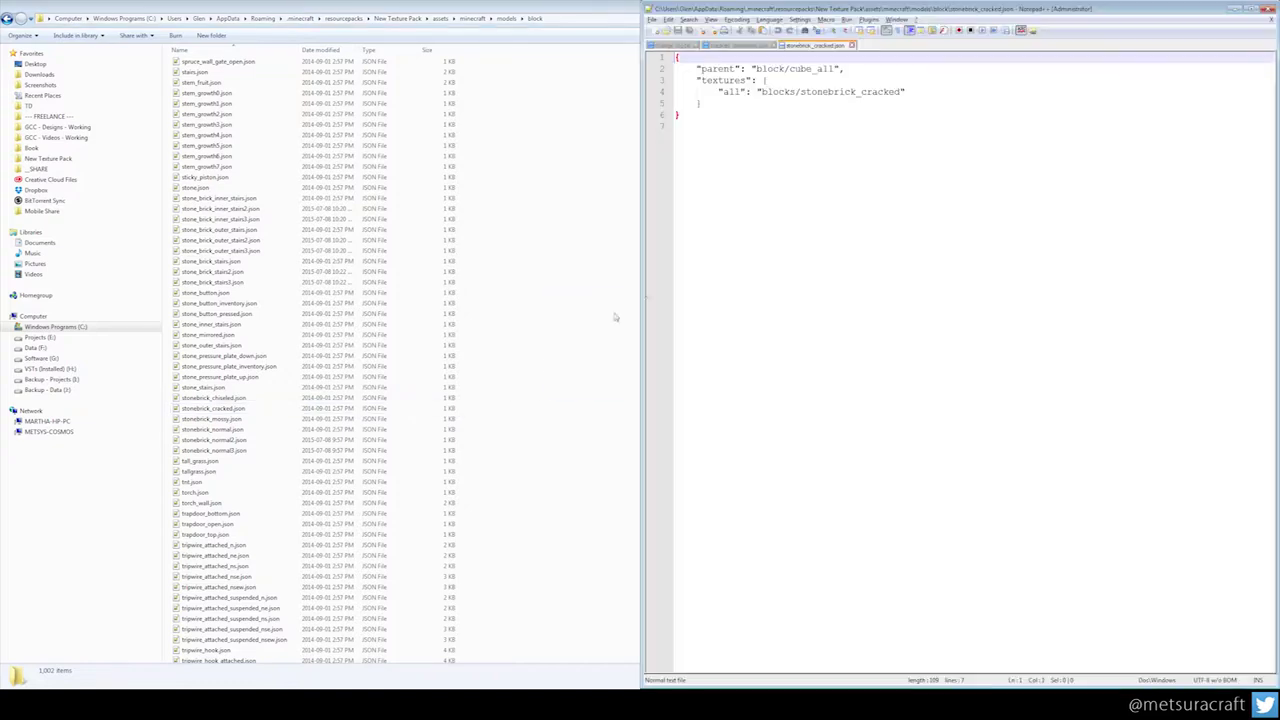
{"action": "left_click", "coordinate": [812, 107]}
{"action": "left_click", "coordinate": [748, 45]}
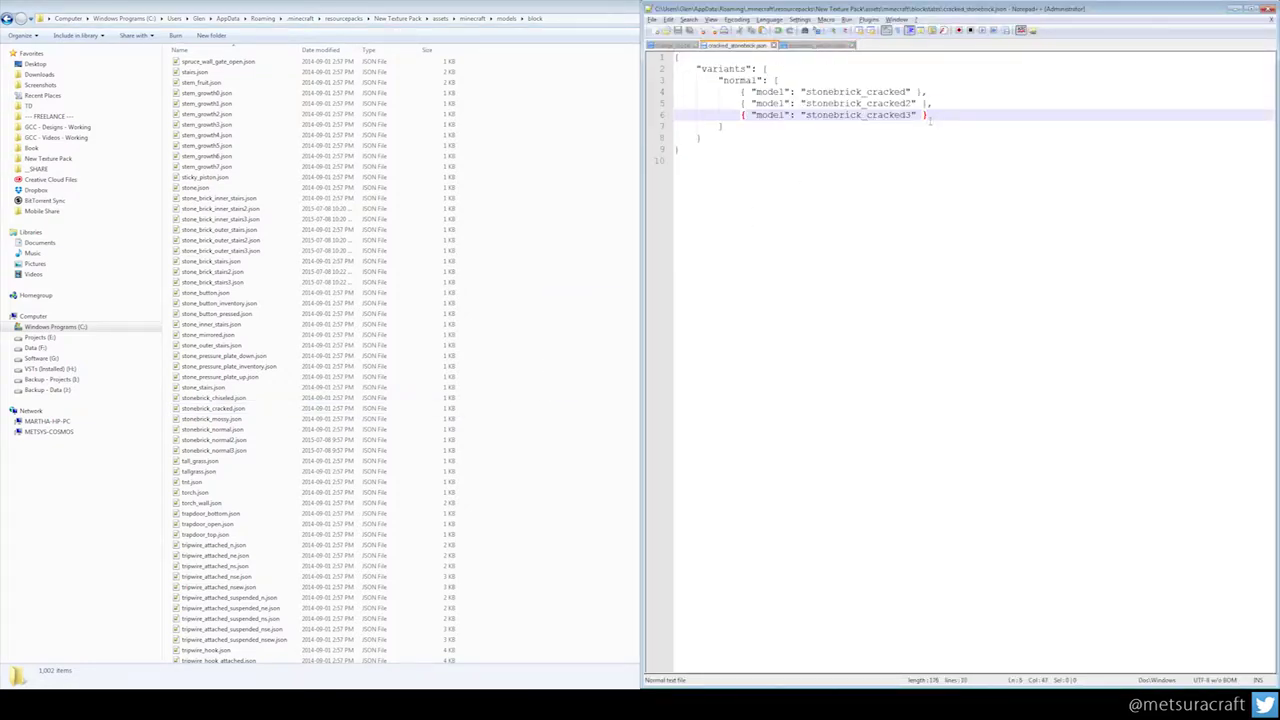
{"action": "left_click", "coordinate": [943, 102]}
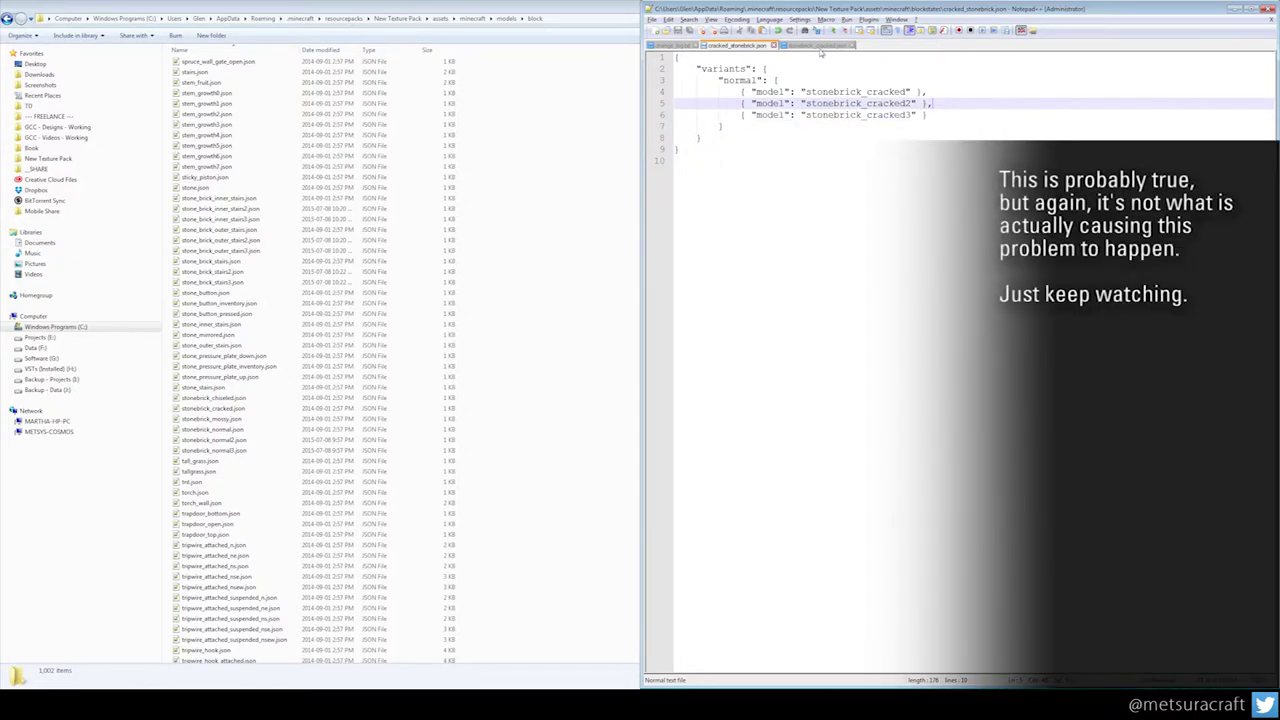
{"action": "left_click", "coordinate": [819, 46]}
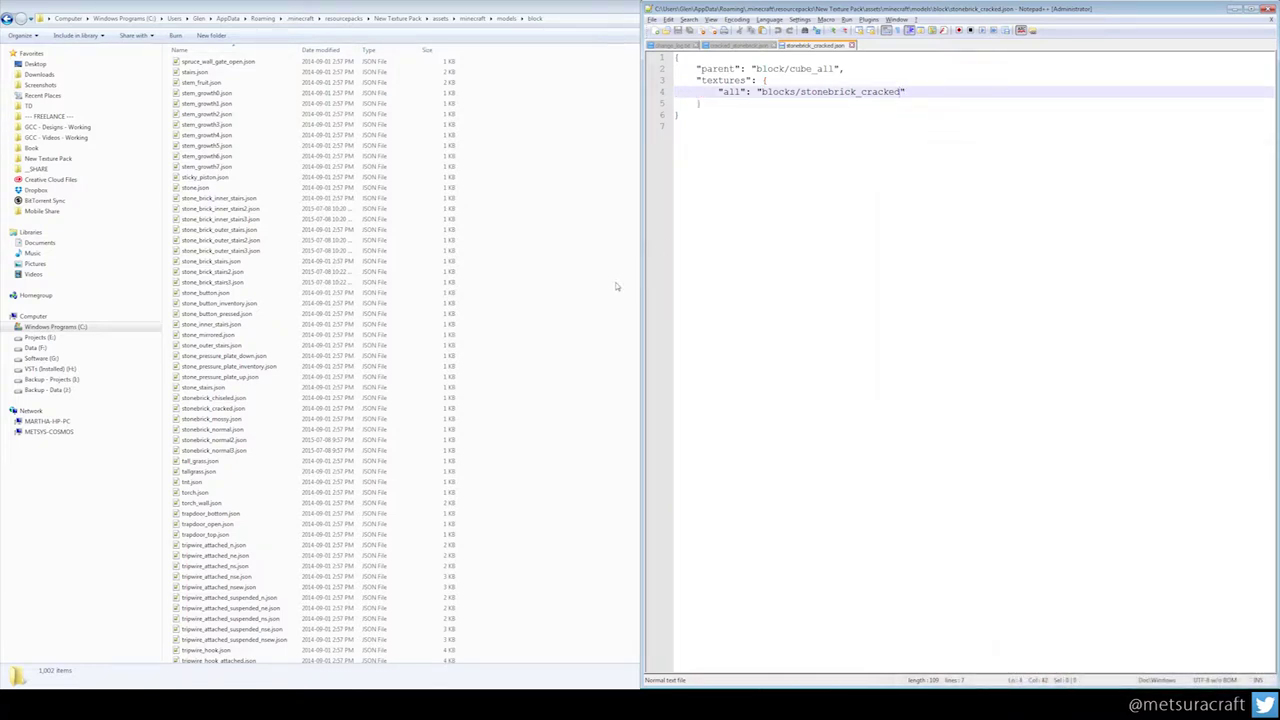
- Make two copies of stonebrick_cracked.json in the models\block folder
{"action": "key", "text": "super+Up"}
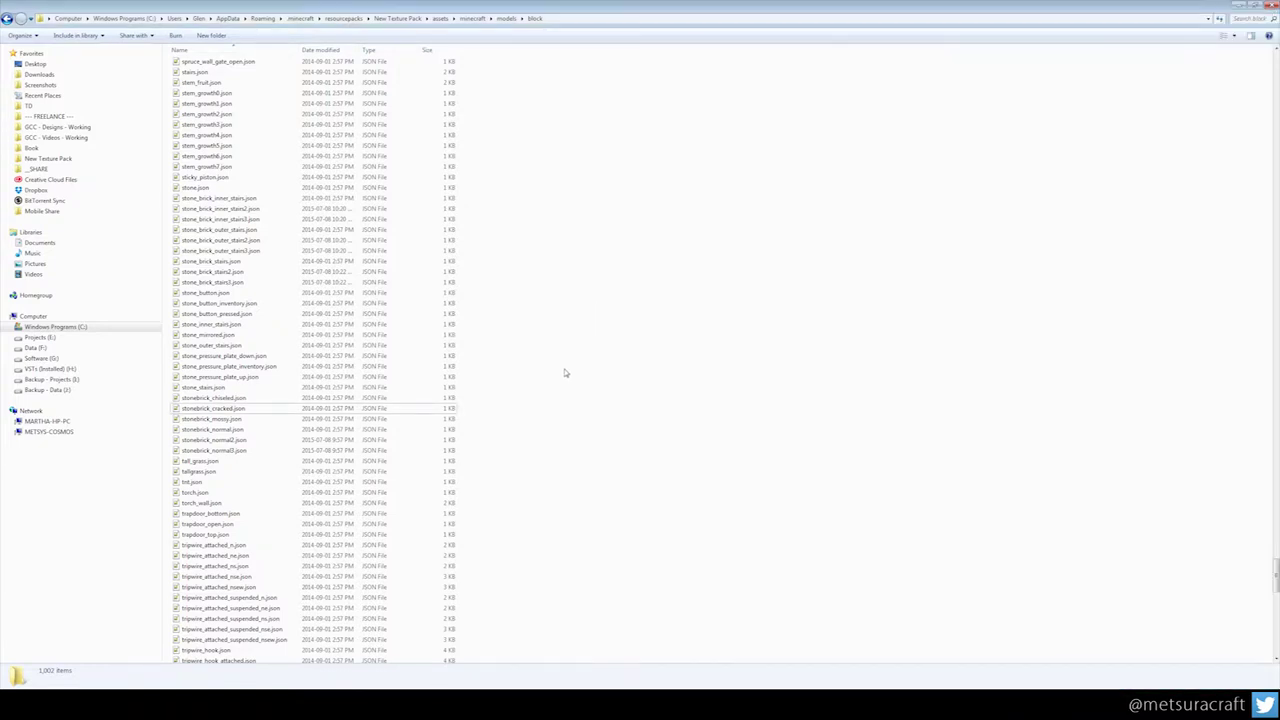
{"action": "left_click", "coordinate": [282, 410]}
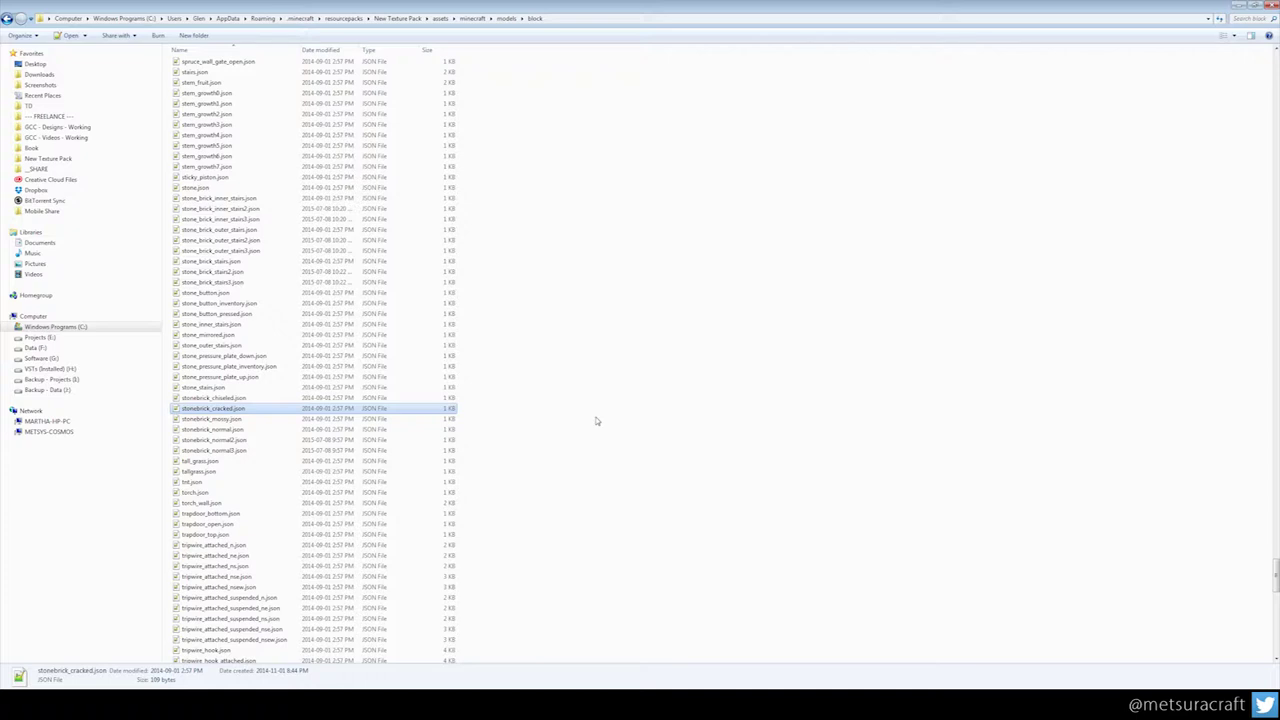
{"action": "key", "text": "ctrl+c"}
{"action": "key", "text": "ctrl+v"}
{"action": "key", "text": "ctrl+v"}
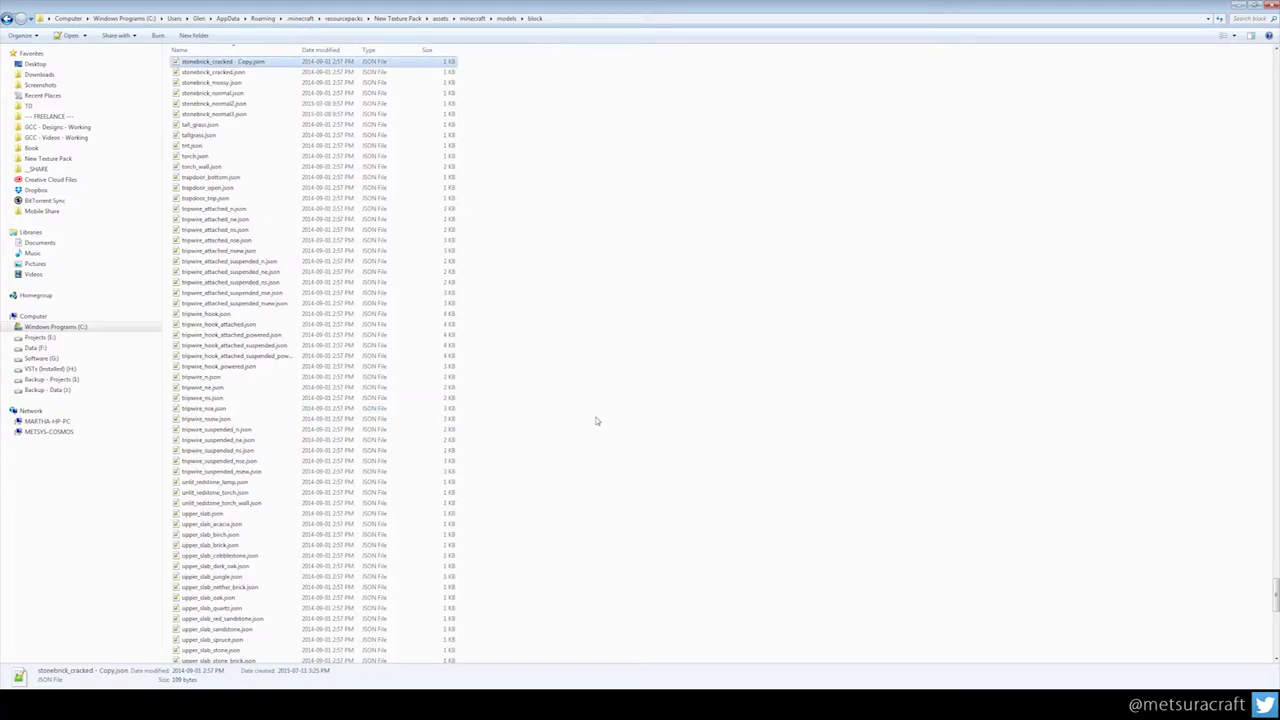
{"action": "scroll", "coordinate": [595, 421], "scroll_direction": "up", "scroll_amount": 4}
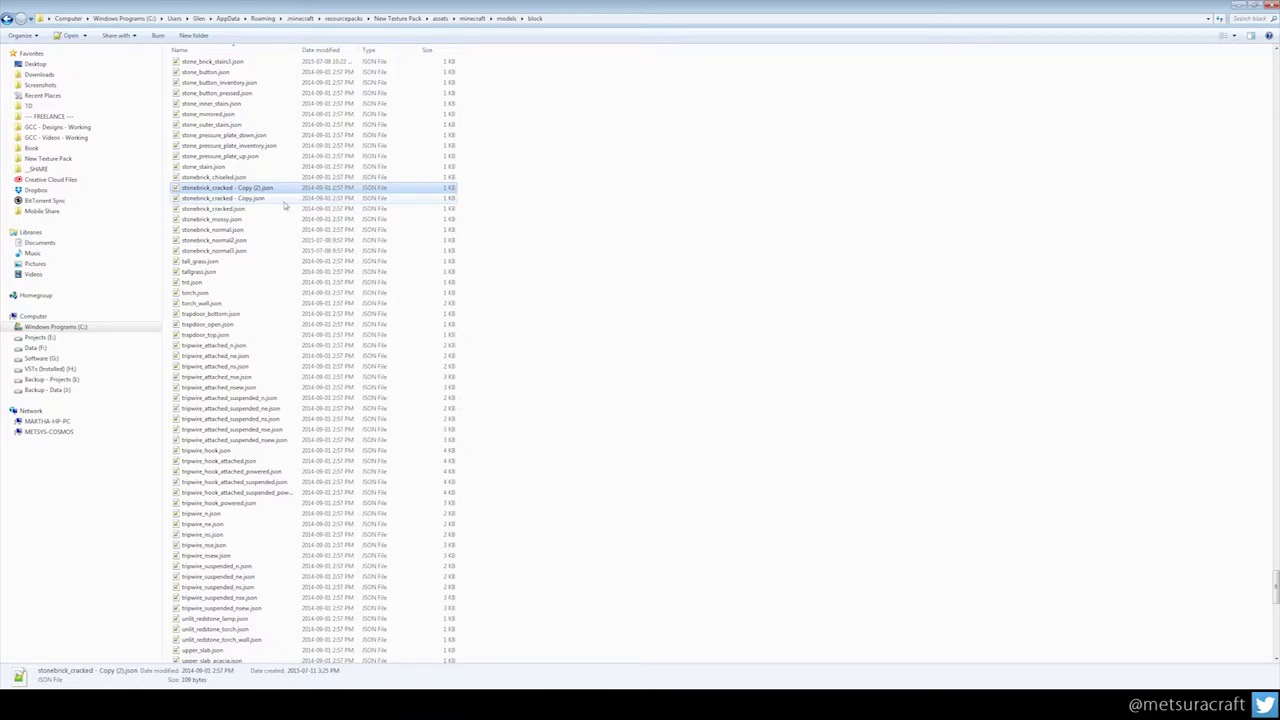
- Rename the "stonebrick_cracked - Copy (2).json" file as stonebrick_cracked2.json
{"action": "key", "text": "F2"}
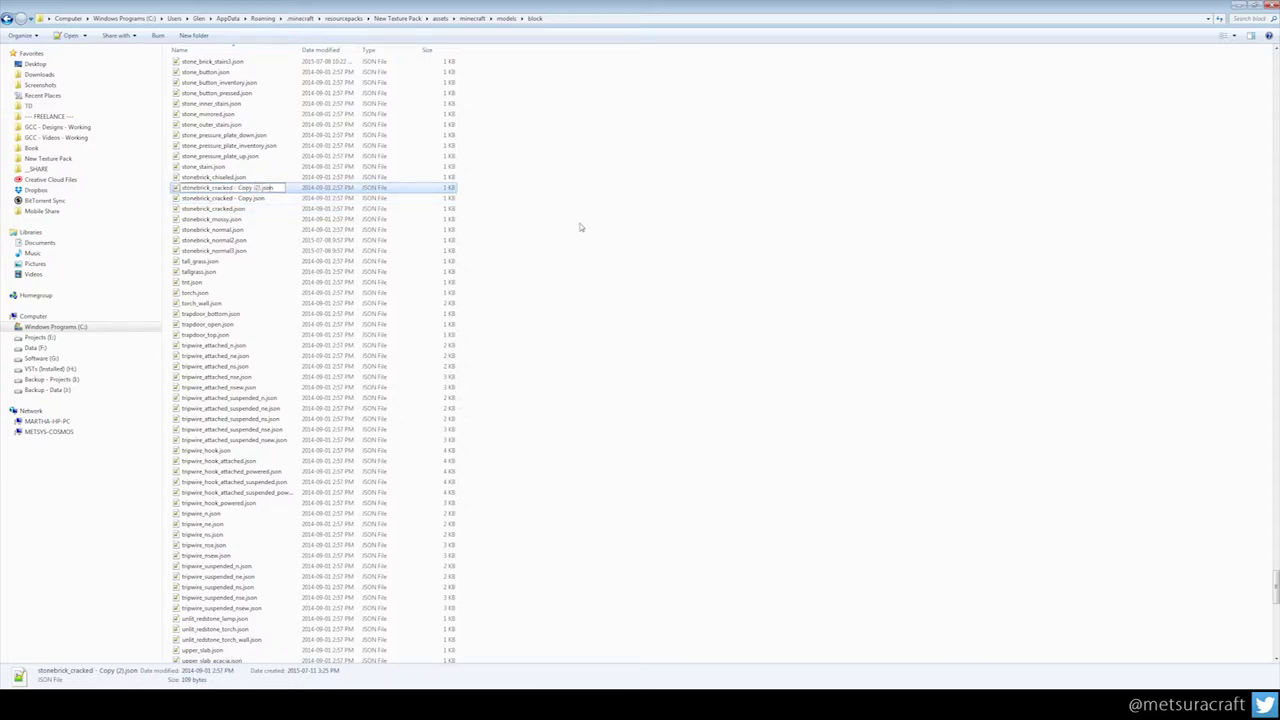
{"action": "key", "text": "BackSpace"}
{"action": "key", "text": "BackSpace"}
{"action": "key", "text": "BackSpace"}
{"action": "key", "text": "BackSpace"}
{"action": "type", "text": "2"}
{"action": "key", "text": "Return"}
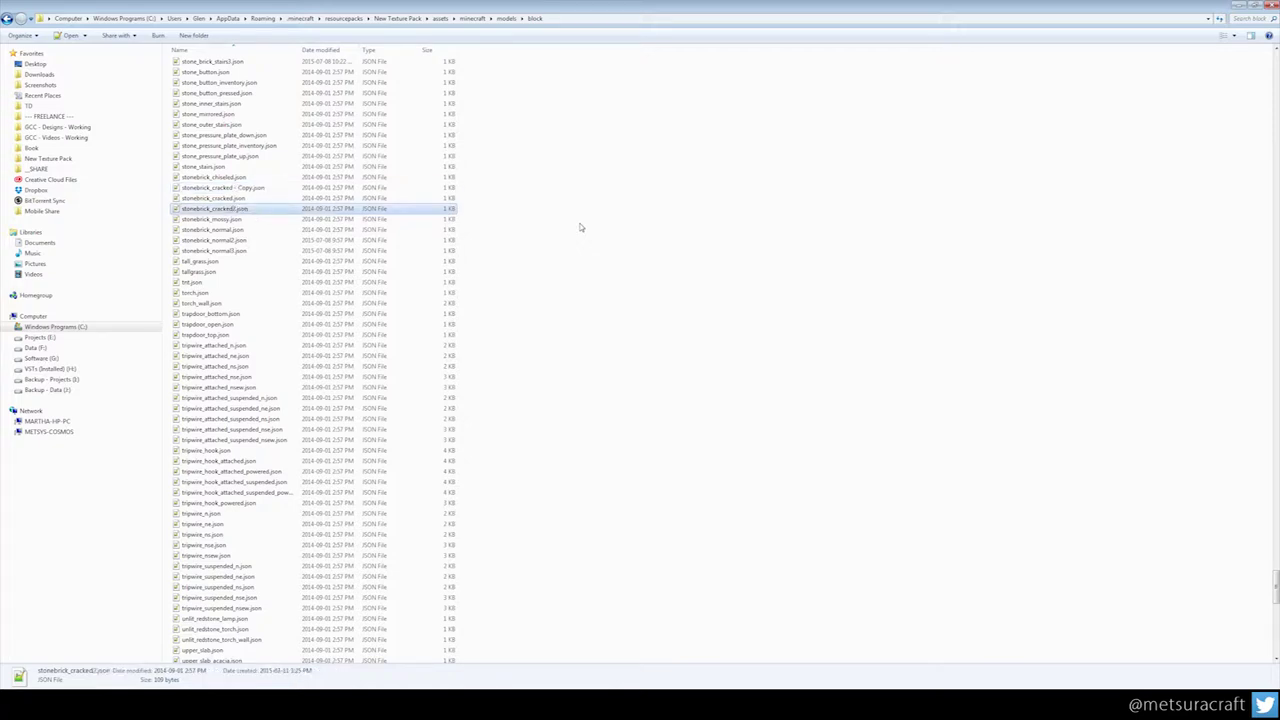
- Rename the remaining "stonebrick_cracked - Copy.json" file as stonebrick_cracked3.json
{"action": "key", "text": "Up"}
{"action": "key", "text": "Up"}
{"action": "key", "text": "F2"}
{"action": "key", "text": "Right"}
{"action": "key", "text": "Left"}
{"action": "key", "text": "Left"}
{"action": "key", "text": "Left"}
{"action": "key", "text": "Left"}
{"action": "key", "text": "Left"}
{"action": "key", "text": "BackSpace"}
{"action": "key", "text": "BackSpace"}
{"action": "key", "text": "BackSpace"}
{"action": "key", "text": "BackSpace"}
{"action": "key", "text": "BackSpace"}
{"action": "key", "text": "BackSpace"}
{"action": "key", "text": "BackSpace"}
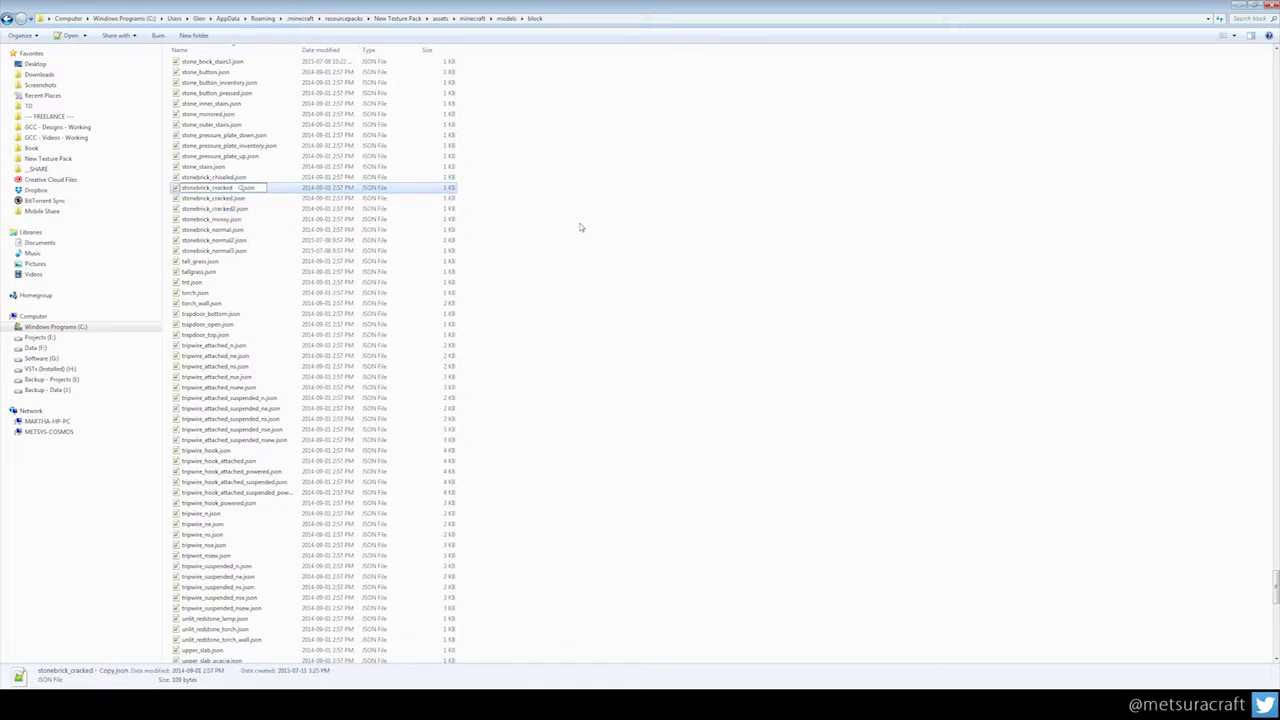
{"action": "key", "text": "Return"}
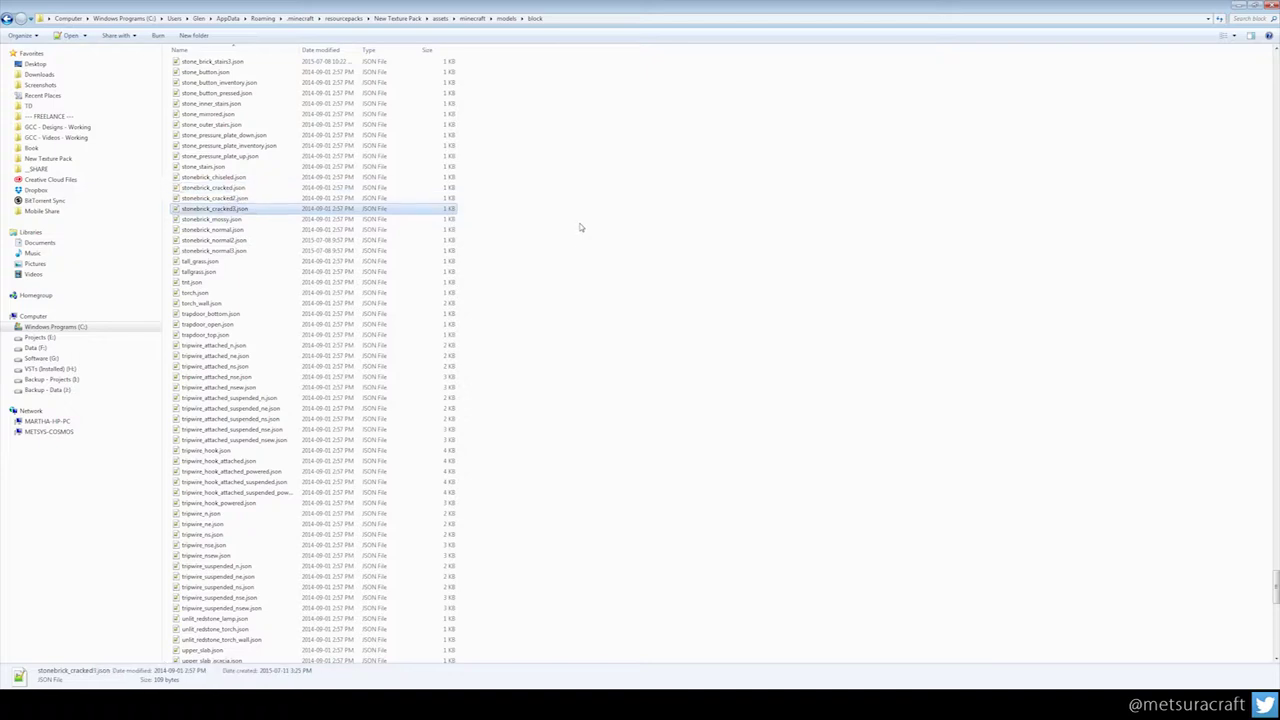
- Open stonebrick_cracked2.json, set its "all" texture to "blocks/stonebrick_cracked2", and save the file
{"action": "key", "text": "Up"}
{"action": "key", "text": "Return"}
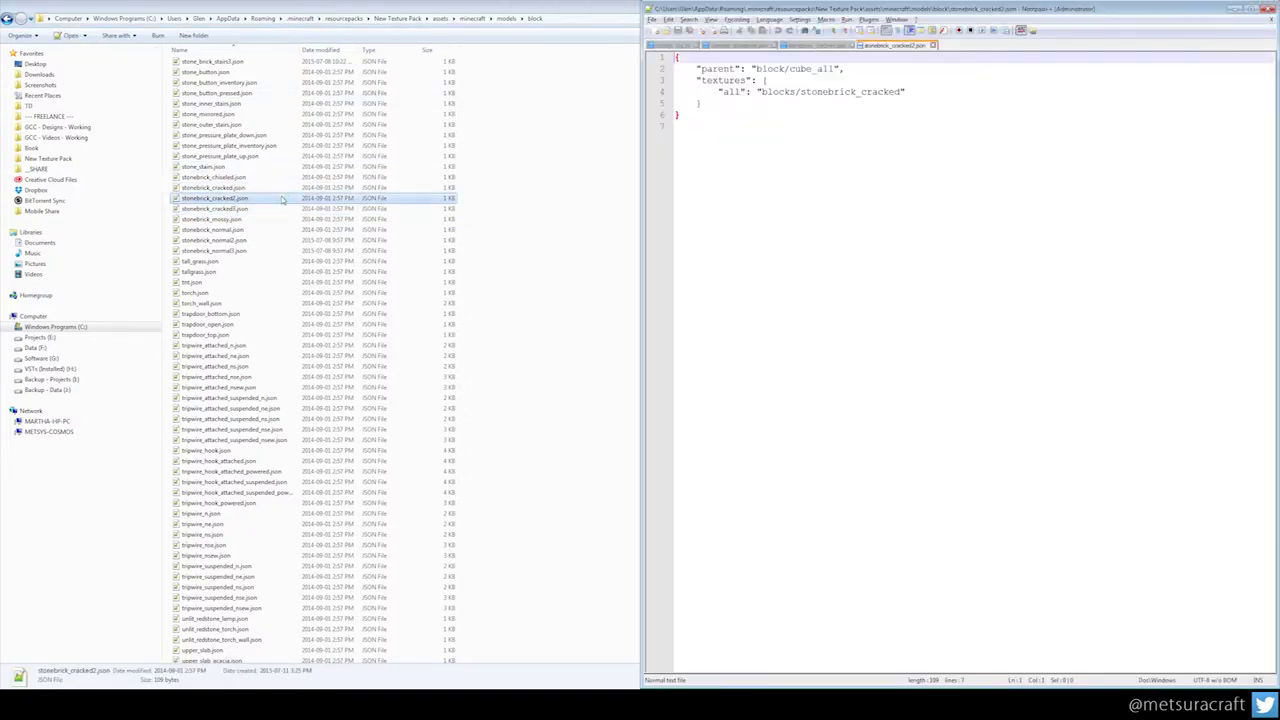
{"action": "left_click", "coordinate": [912, 91]}
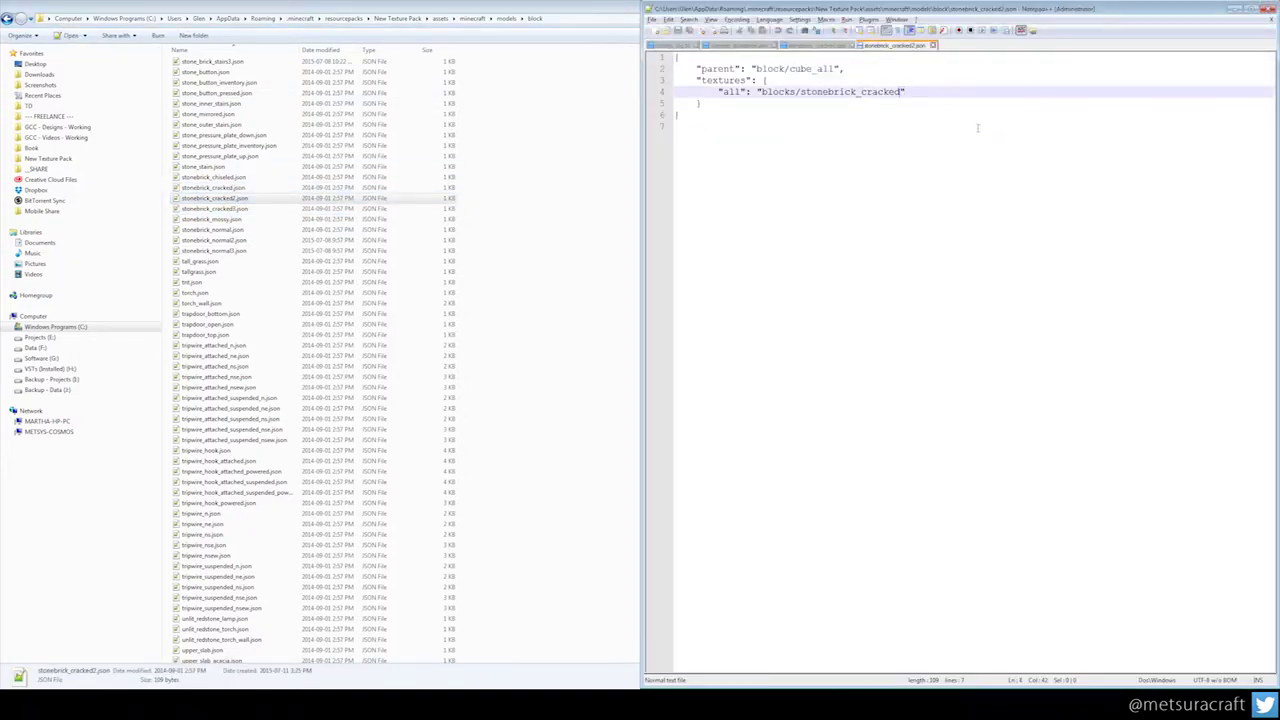
{"action": "type", "text": "2"}
{"action": "left_click_drag", "start_coordinate": [762, 91], "coordinate": [906, 91]}
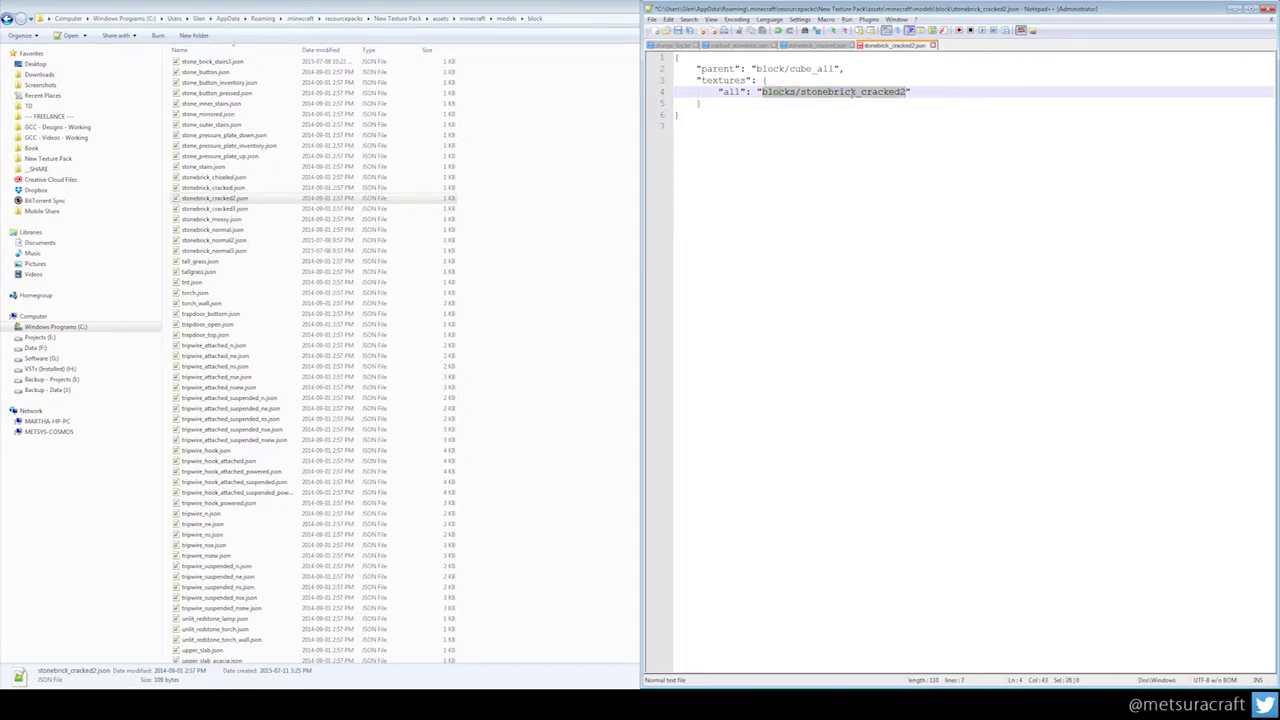
{"action": "left_click", "coordinate": [945, 92]}
{"action": "key", "text": "ctrl+s"}
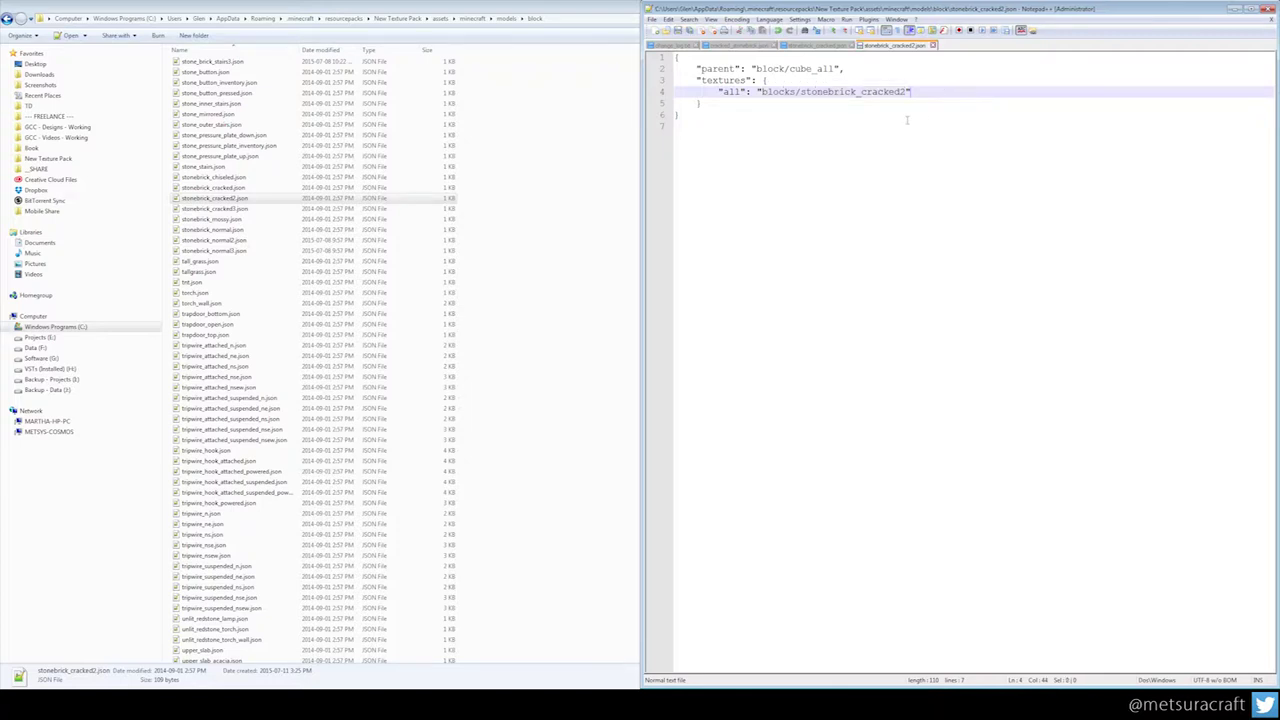
- Open stonebrick_cracked3.json, set its "all" texture to "blocks/stonebrick_cracked3", and save the file
{"action": "double_click", "coordinate": [240, 209]}
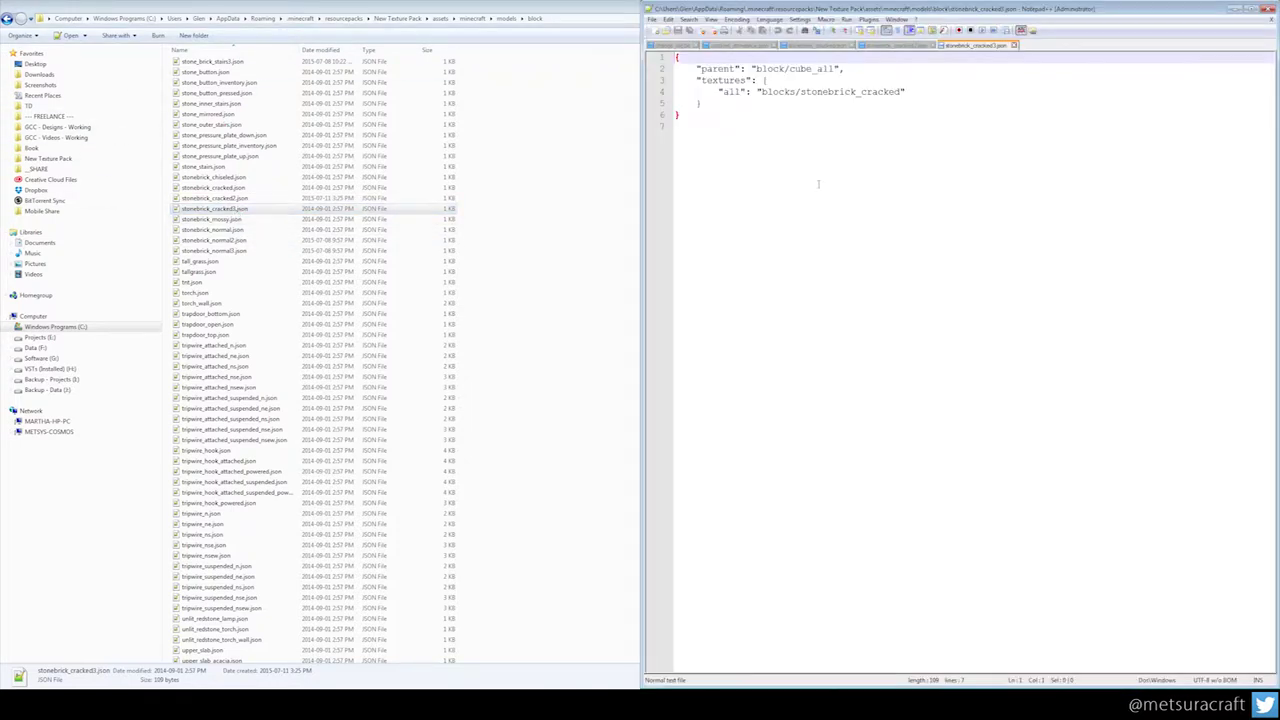
{"action": "left_click", "coordinate": [919, 79]}
{"action": "left_click", "coordinate": [901, 92]}
{"action": "type", "text": "3"}
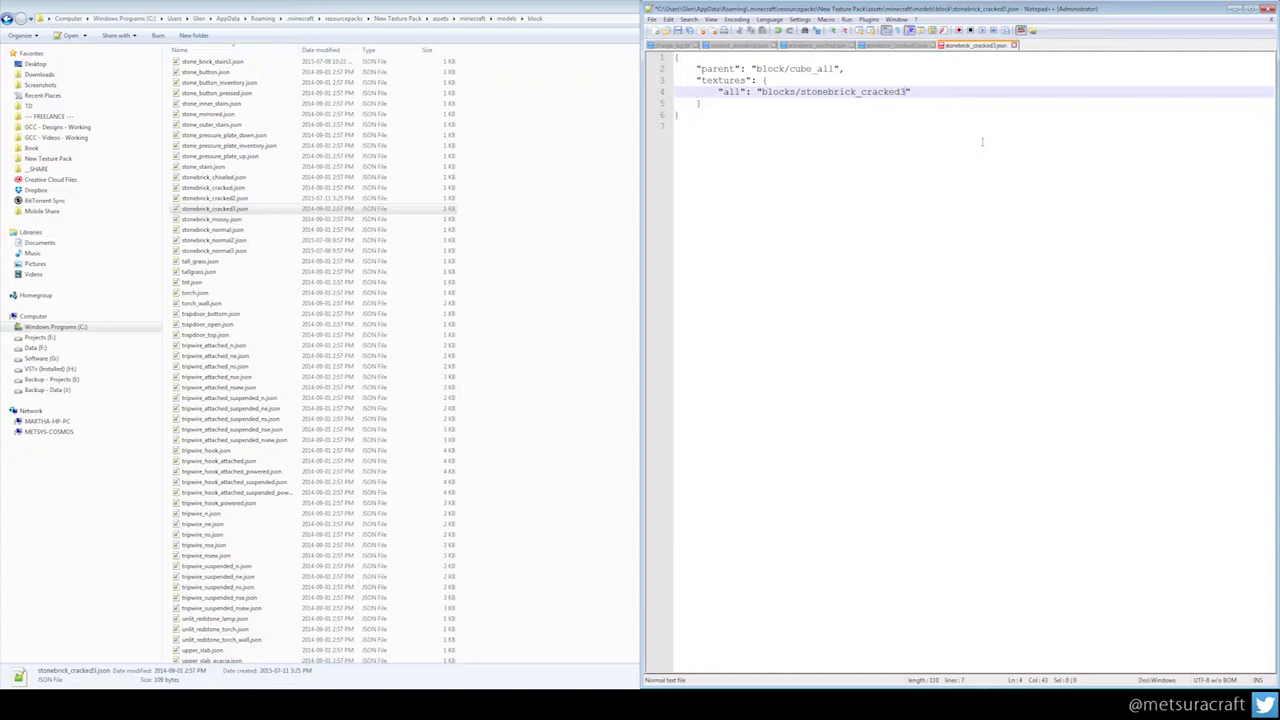
{"action": "key", "text": "ctrl+s"}
- Switch to Minecraft, reload the resource pack from the game options, and return to the world
{"action": "left_click", "coordinate": [1105, 700]}
{"action": "left_click", "coordinate": [600, 408]}
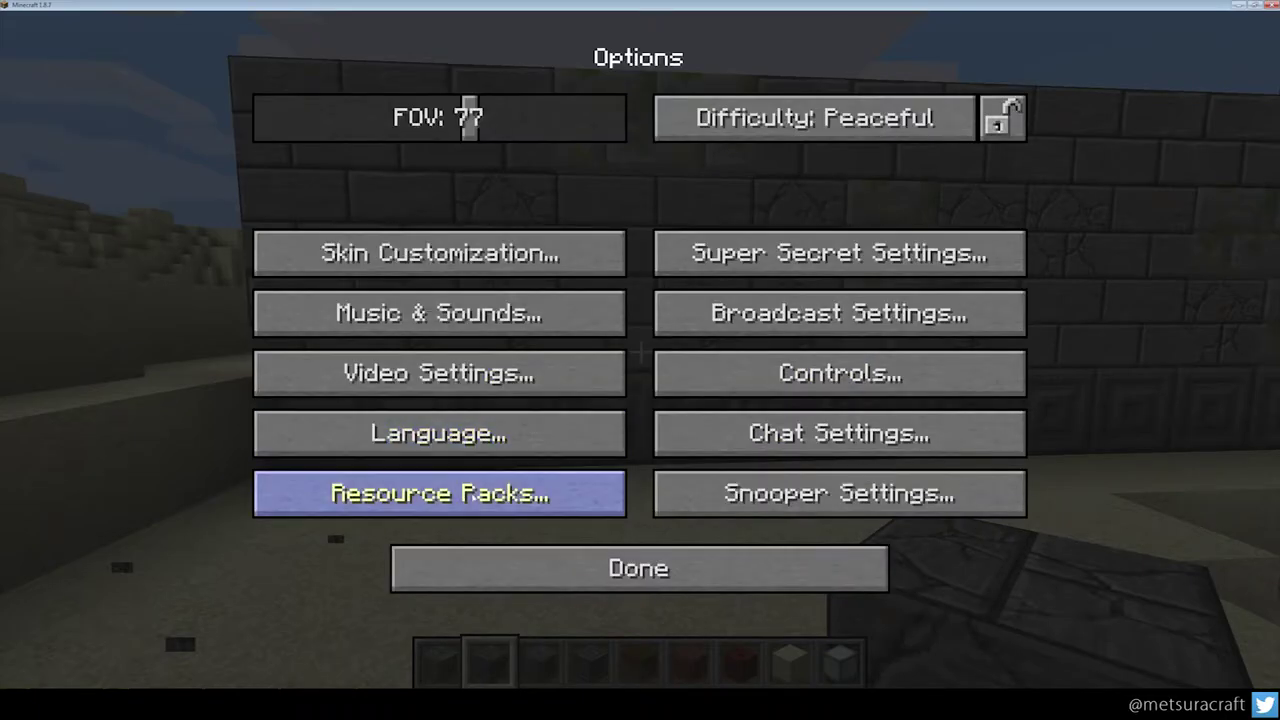
{"action": "left_click", "coordinate": [560, 492]}
{"action": "left_click", "coordinate": [670, 175]}
{"action": "left_click", "coordinate": [164, 157]}
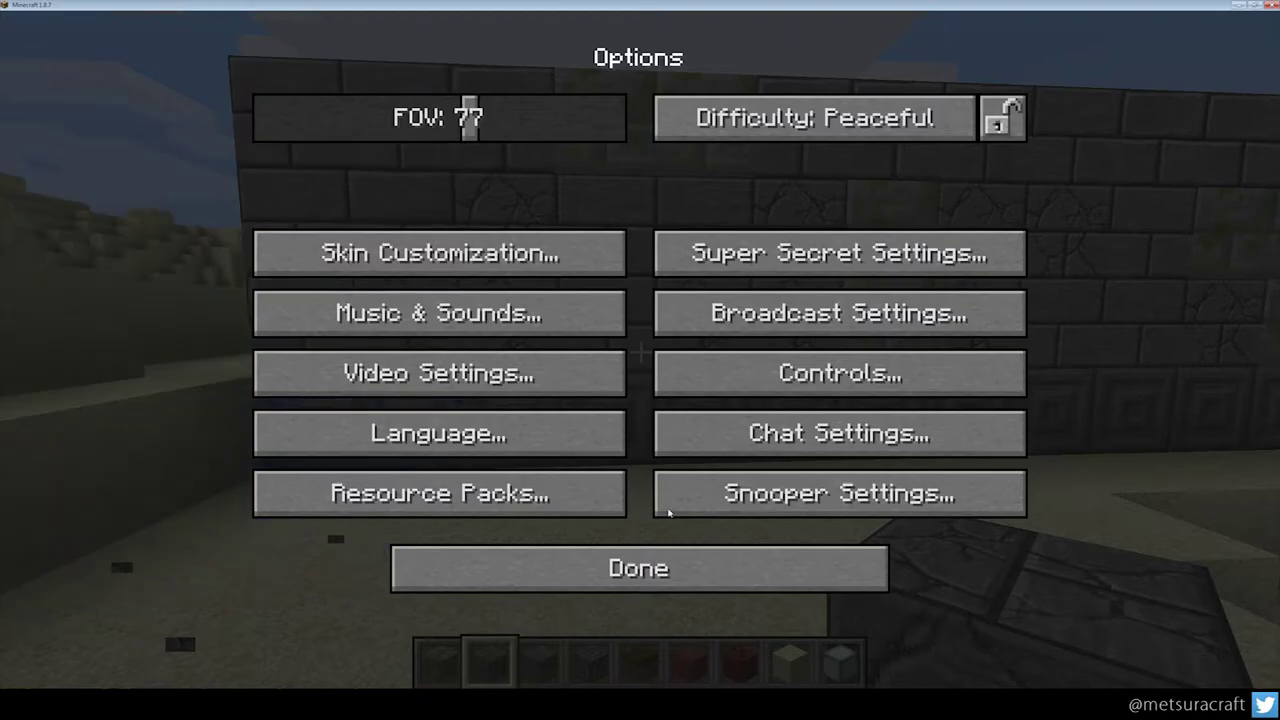
{"action": "left_click", "coordinate": [666, 564]}
{"action": "left_click", "coordinate": [666, 226]}
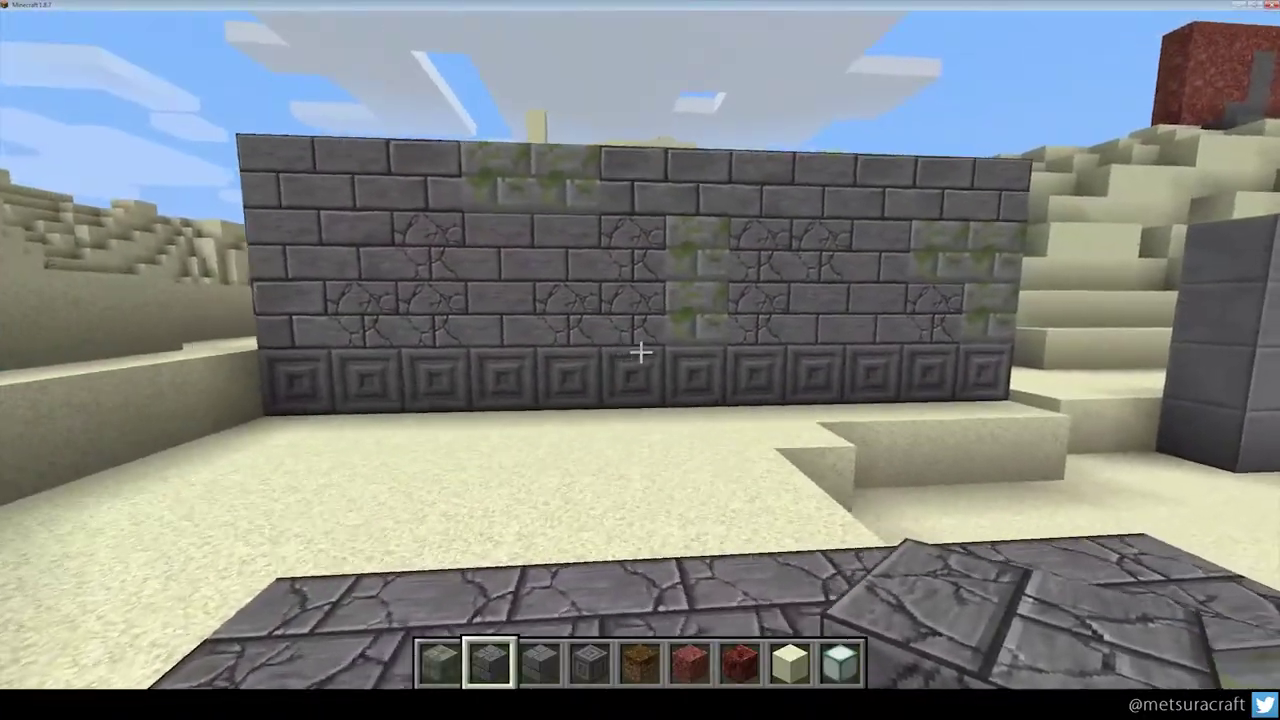
- Check the stonebrick_cracked texture files in the resource pack's textures\blocks folder
{"action": "key", "text": "Escape"}
{"action": "key", "text": "alt+Tab"}
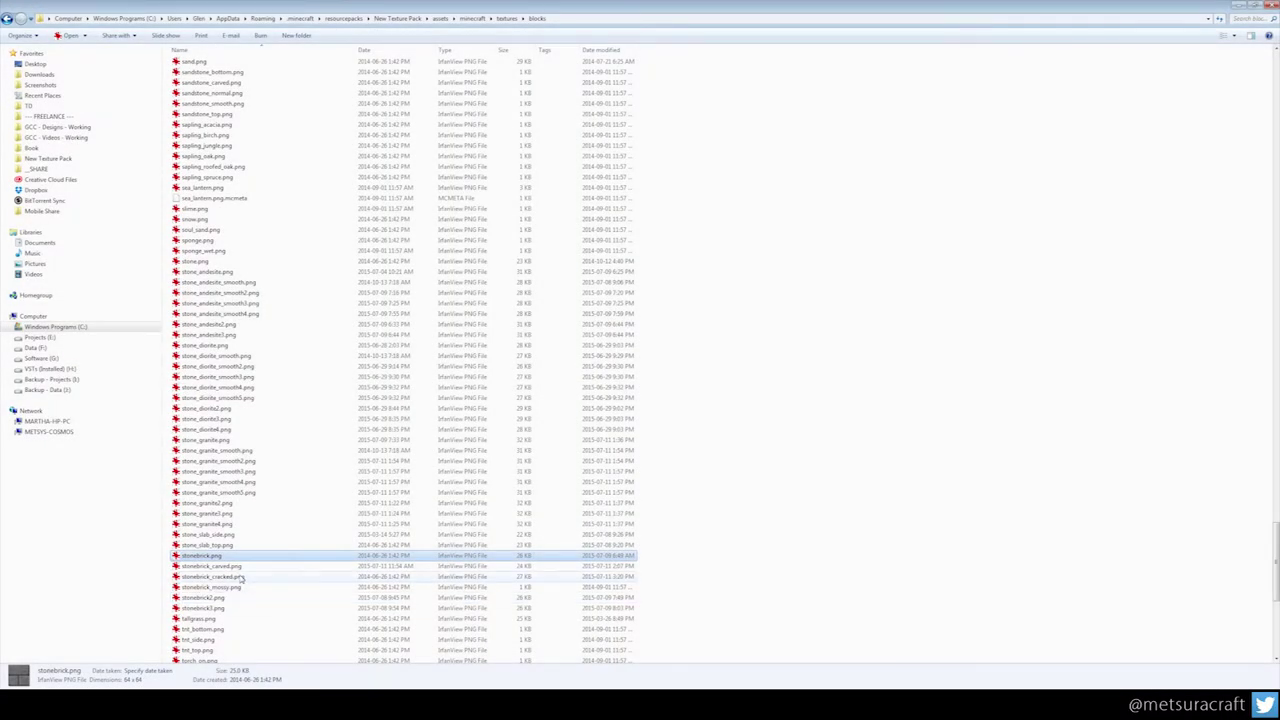
{"action": "left_click", "coordinate": [243, 578]}
{"action": "scroll", "coordinate": [754, 449], "scroll_direction": "down", "scroll_amount": 1}
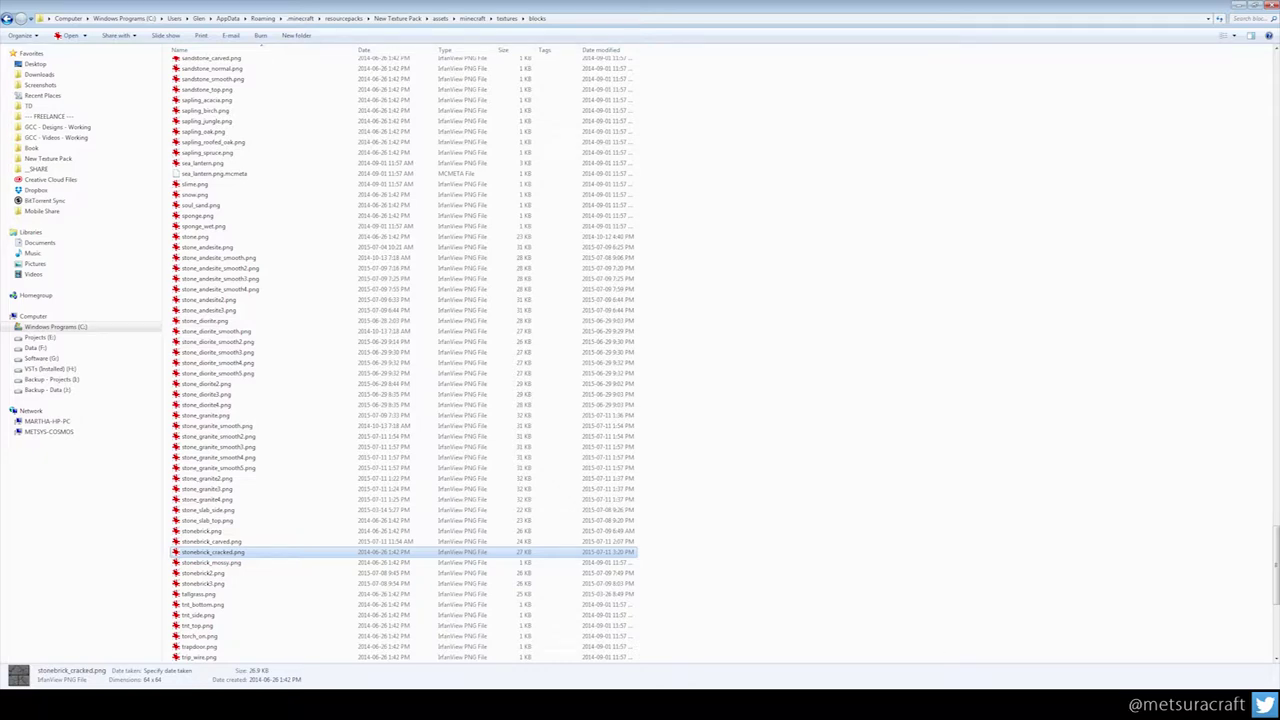
{"action": "key", "text": "alt+Tab"}
- Return to Minecraft and inspect the cracked stone bricks in the wall from different positions
{"action": "left_click", "coordinate": [597, 228]}
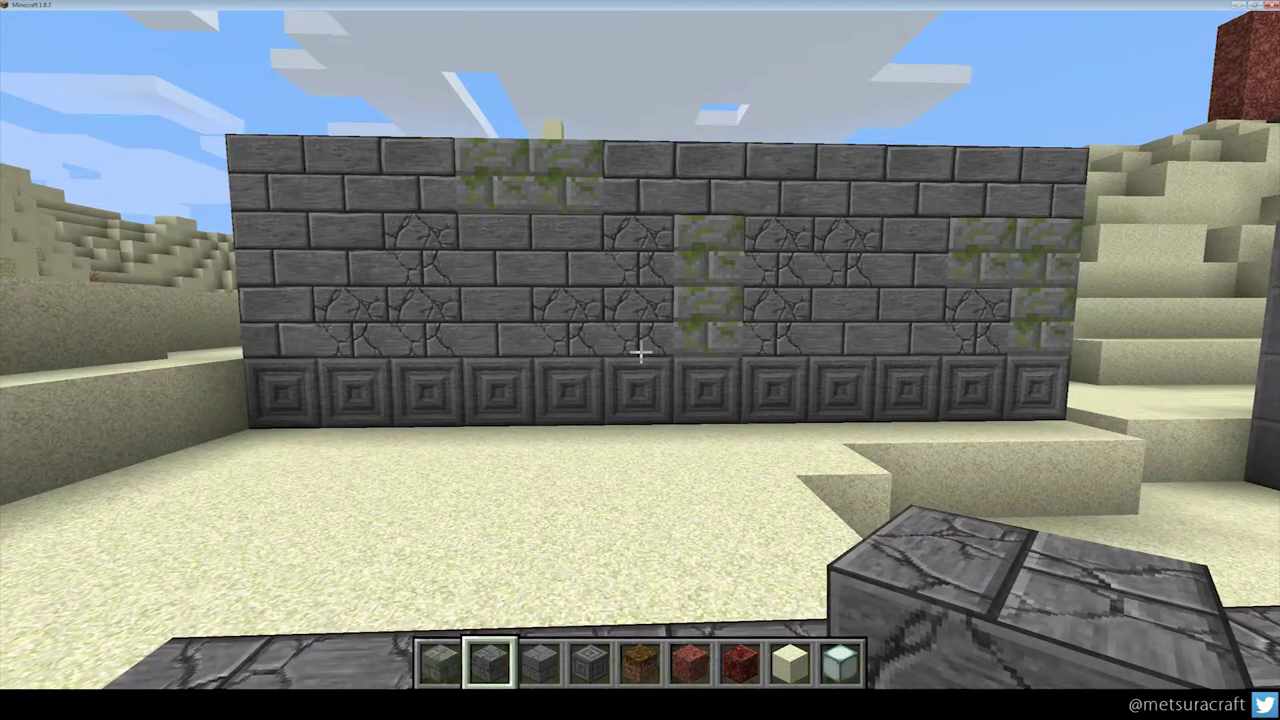
{"action": "key", "text": "w"}
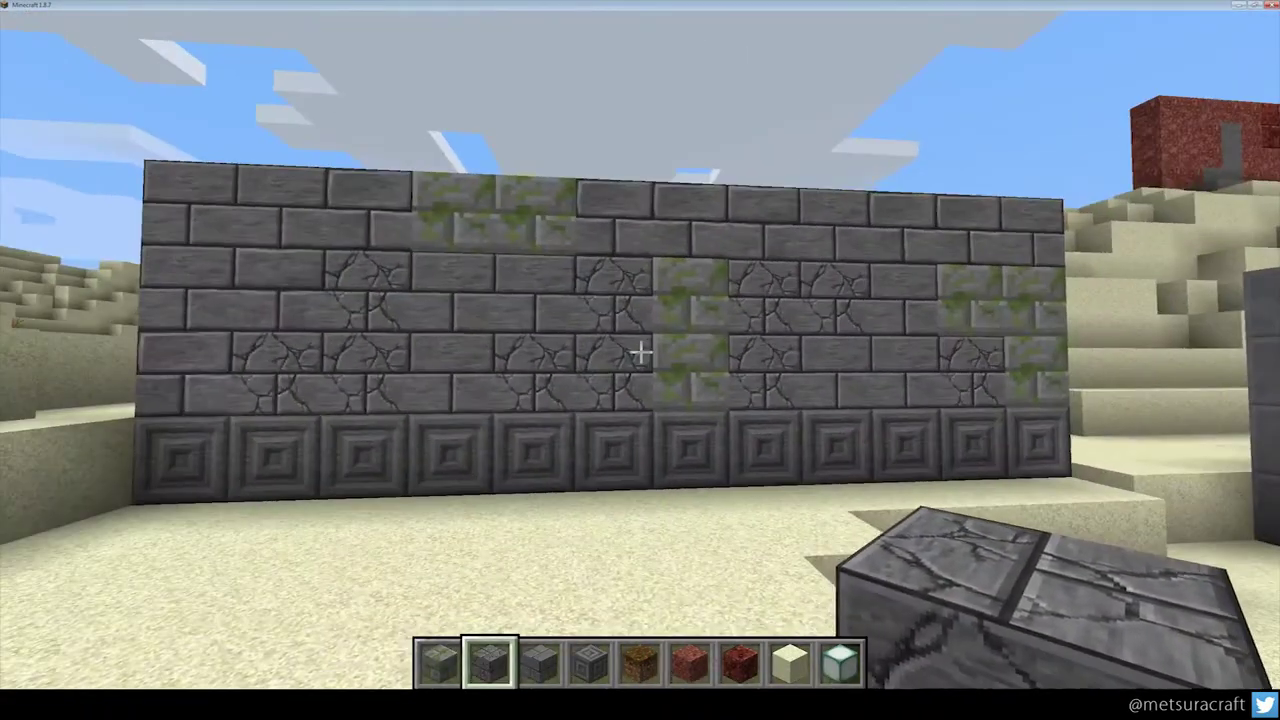
{"action": "key", "text": "s"}
{"action": "key", "text": "a"}
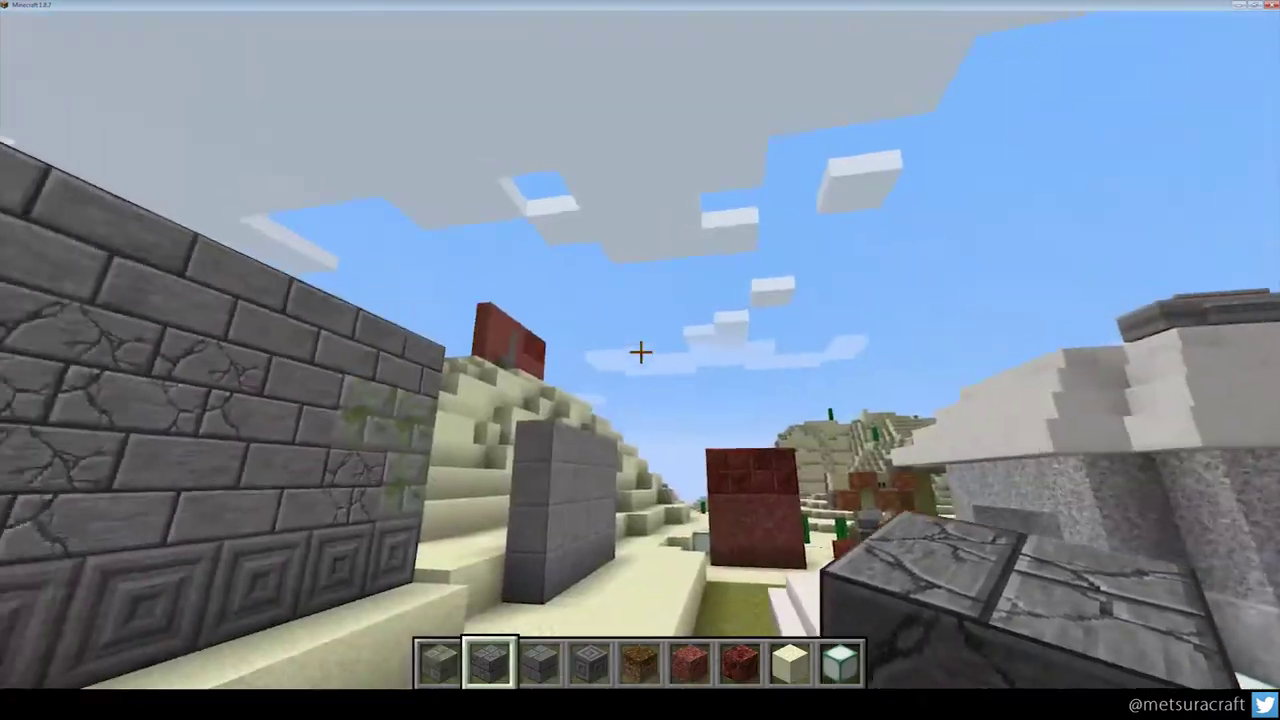
{"action": "key", "text": "Escape"}
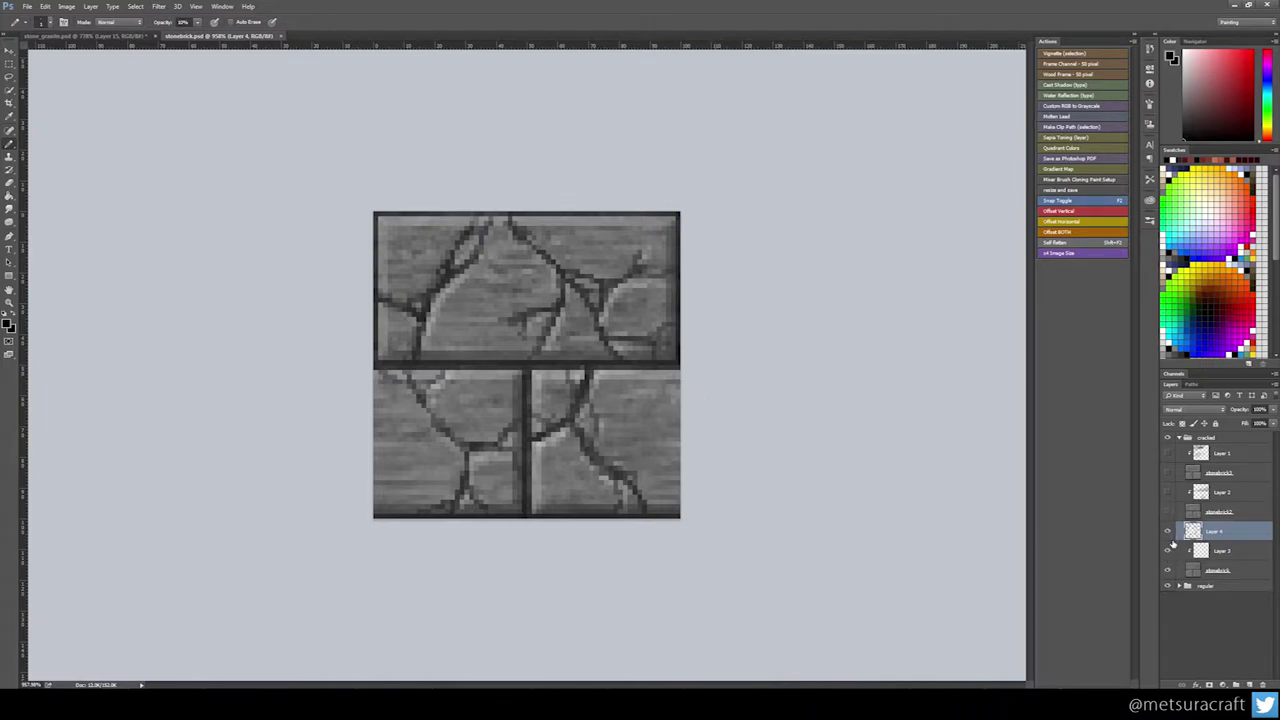
- In Photoshop, show the stonebrick2 base and its Layer 2 in the cracked group, and add a new layer above them
{"action": "left_click_drag", "start_coordinate": [1169, 508], "coordinate": [1168, 492]}
{"action": "left_click", "coordinate": [1217, 492]}
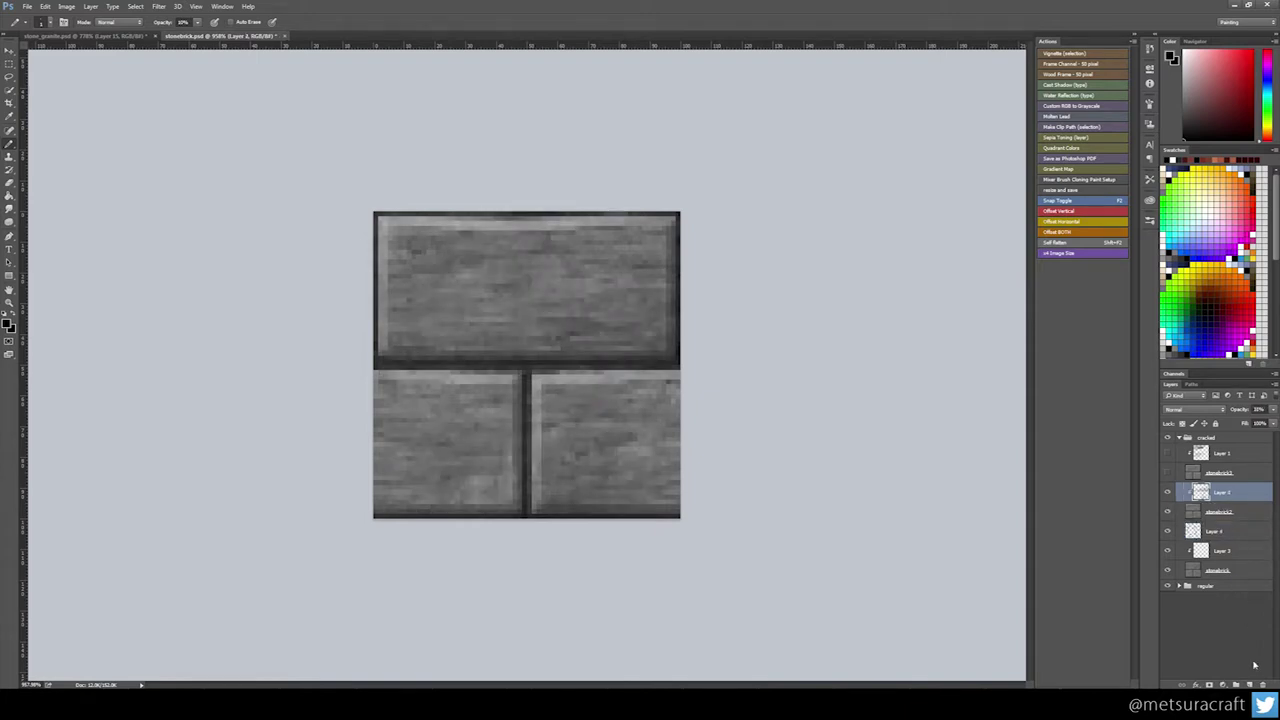
{"action": "left_click", "coordinate": [1248, 685]}
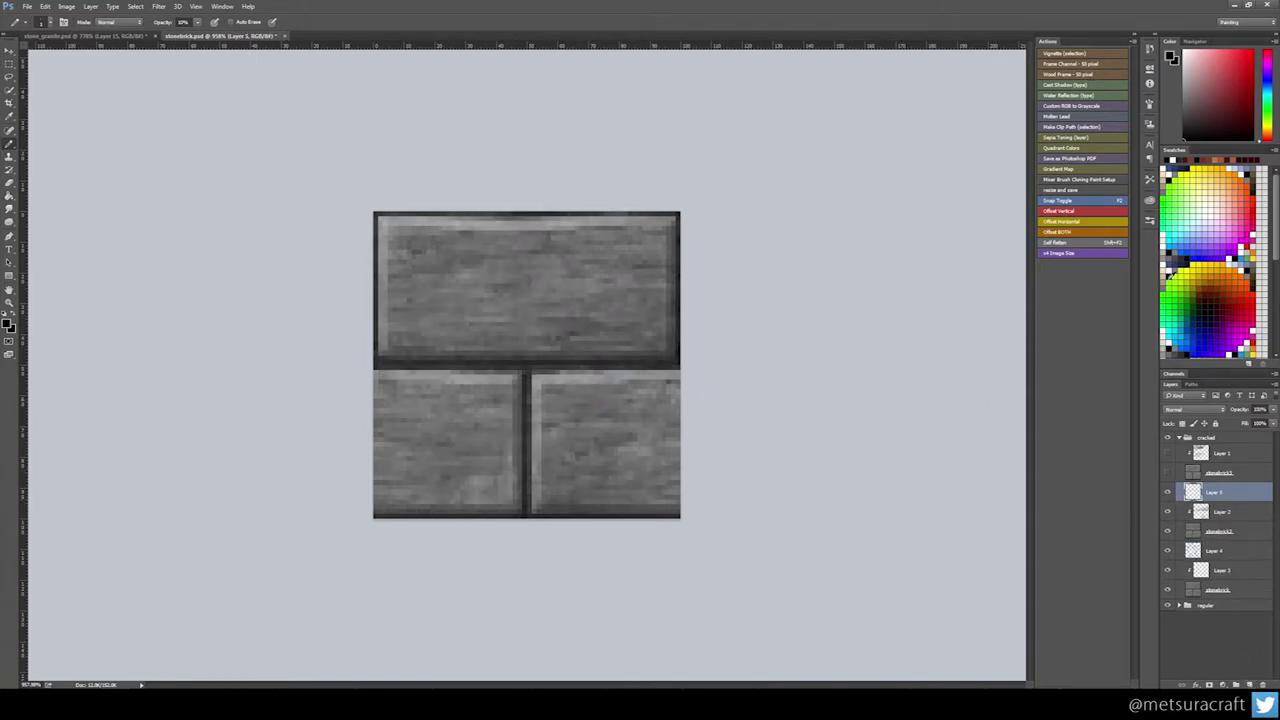
- Draw a forked dark crack rising from the lower edge of the top brick, with the pencil opacity set to 32%
{"action": "mouse_move", "coordinate": [588, 364]}
{"action": "left_mouse_down"}
{"action": "mouse_move", "coordinate": [593, 303]}
{"action": "mouse_move", "coordinate": [596, 294]}
{"action": "left_mouse_up"}
{"action": "left_click", "coordinate": [198, 22]}
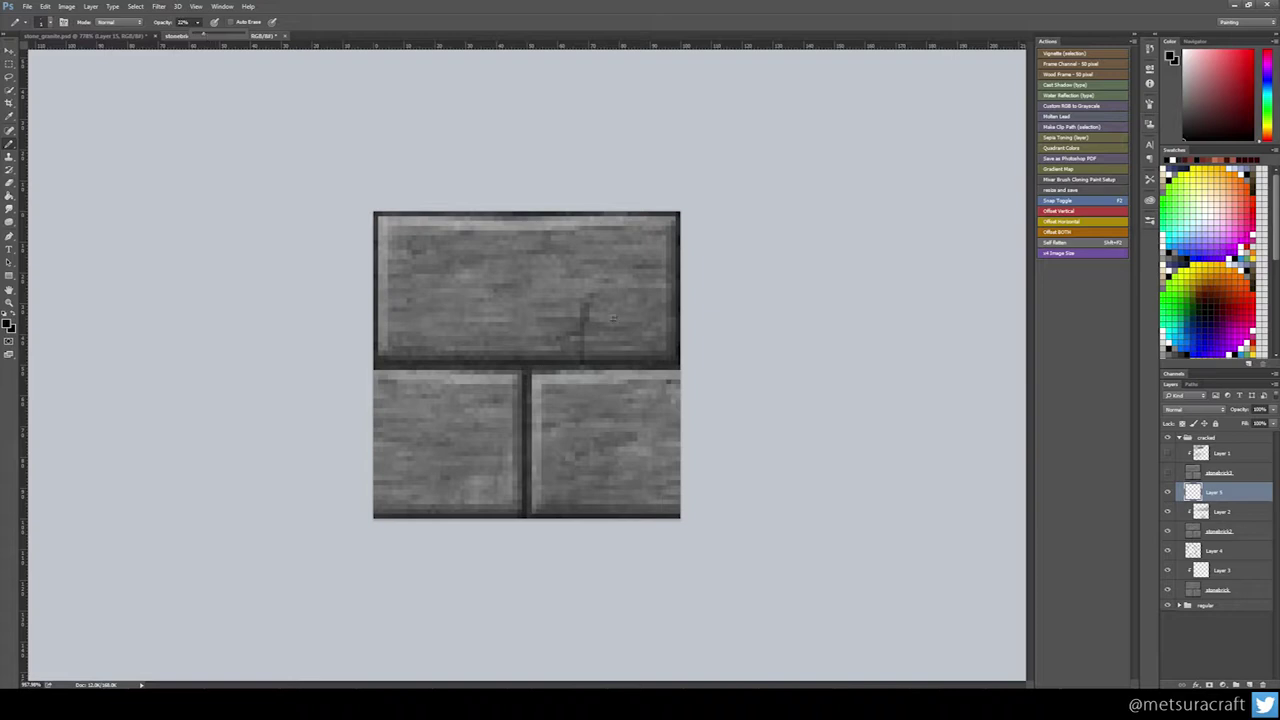
{"action": "left_click_drag", "start_coordinate": [586, 343], "coordinate": [630, 246]}
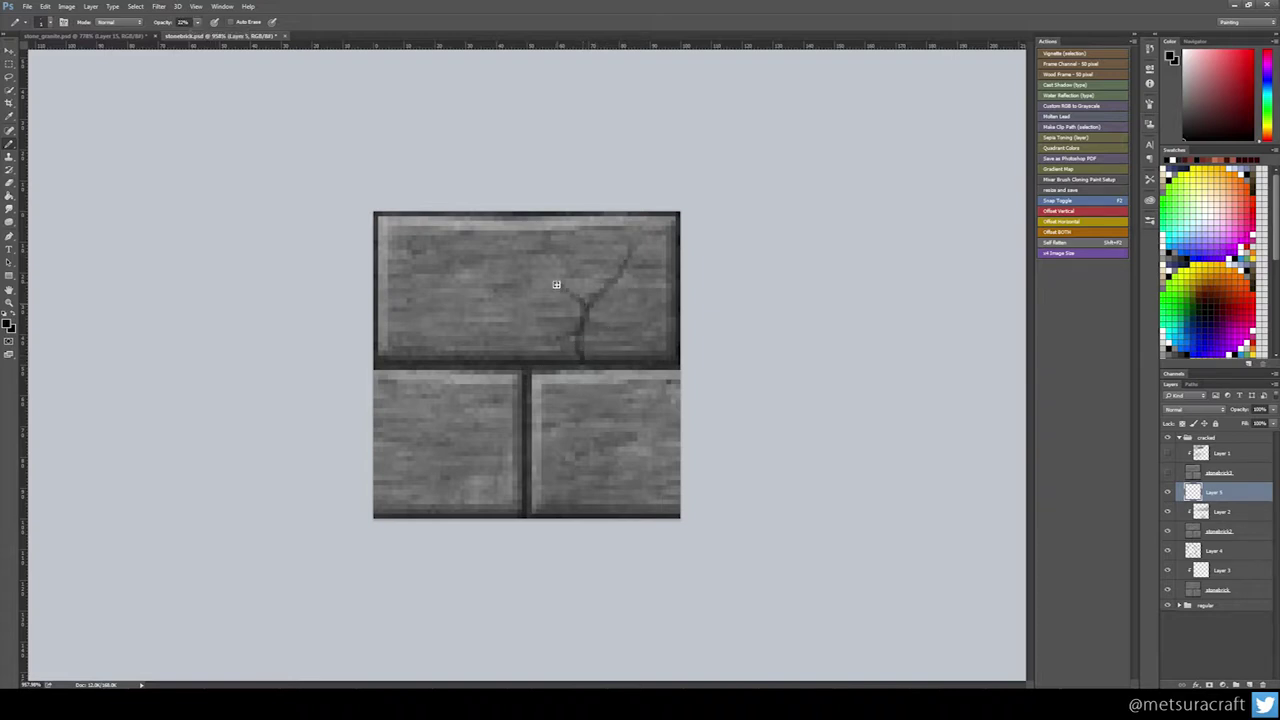
{"action": "mouse_move", "coordinate": [556, 284]}
{"action": "left_mouse_down"}
{"action": "mouse_move", "coordinate": [518, 274]}
{"action": "mouse_move", "coordinate": [550, 254]}
{"action": "left_mouse_up"}
{"action": "left_click_drag", "start_coordinate": [598, 304], "coordinate": [637, 261]}
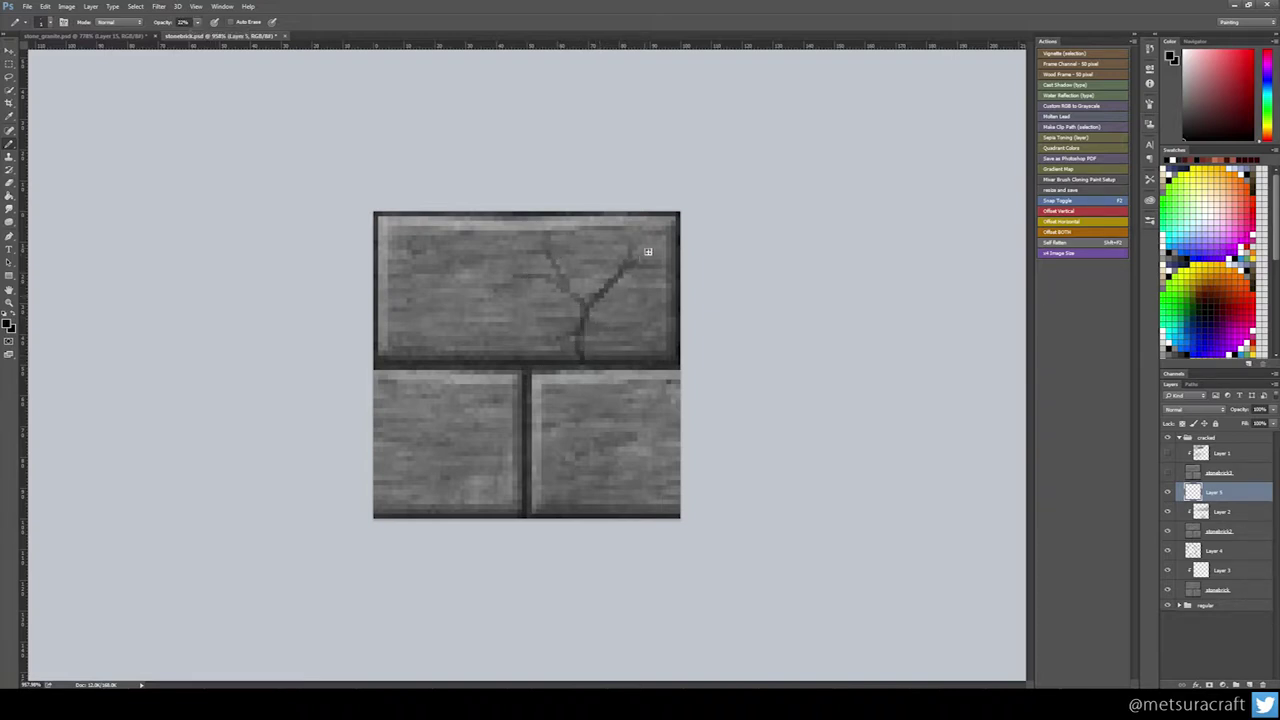
{"action": "mouse_move", "coordinate": [578, 342]}
{"action": "left_mouse_down"}
{"action": "mouse_move", "coordinate": [546, 363]}
{"action": "mouse_move", "coordinate": [599, 341]}
{"action": "mouse_move", "coordinate": [589, 348]}
{"action": "mouse_move", "coordinate": [638, 367]}
{"action": "left_mouse_up"}
- Draw a dark chipped area in the lower-right brick's bottom-left corner, with branching cracks spreading across the brick
{"action": "mouse_move", "coordinate": [557, 514]}
{"action": "left_mouse_down"}
{"action": "mouse_move", "coordinate": [563, 490]}
{"action": "mouse_move", "coordinate": [612, 440]}
{"action": "left_mouse_up"}
{"action": "mouse_move", "coordinate": [531, 450]}
{"action": "left_mouse_down"}
{"action": "mouse_move", "coordinate": [586, 473]}
{"action": "mouse_move", "coordinate": [530, 445]}
{"action": "left_mouse_up"}
{"action": "mouse_move", "coordinate": [578, 483]}
{"action": "left_mouse_down"}
{"action": "mouse_move", "coordinate": [666, 508]}
{"action": "mouse_move", "coordinate": [647, 493]}
{"action": "mouse_move", "coordinate": [667, 469]}
{"action": "mouse_move", "coordinate": [599, 464]}
{"action": "mouse_move", "coordinate": [619, 440]}
{"action": "mouse_move", "coordinate": [592, 466]}
{"action": "mouse_move", "coordinate": [601, 421]}
{"action": "mouse_move", "coordinate": [546, 474]}
{"action": "mouse_move", "coordinate": [539, 462]}
{"action": "mouse_move", "coordinate": [546, 501]}
{"action": "mouse_move", "coordinate": [557, 488]}
{"action": "mouse_move", "coordinate": [541, 484]}
{"action": "mouse_move", "coordinate": [536, 511]}
{"action": "mouse_move", "coordinate": [551, 507]}
{"action": "mouse_move", "coordinate": [541, 480]}
{"action": "mouse_move", "coordinate": [544, 512]}
{"action": "mouse_move", "coordinate": [553, 470]}
{"action": "left_mouse_up"}
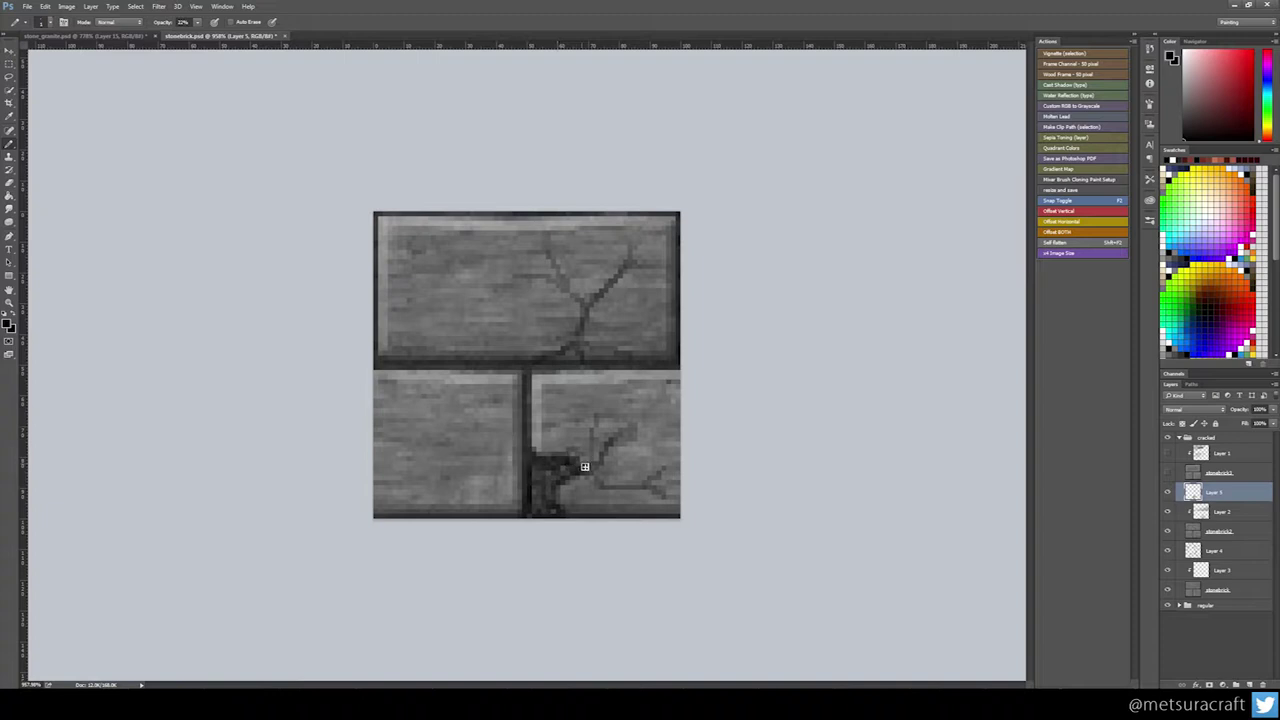
{"action": "mouse_move", "coordinate": [600, 455]}
{"action": "left_mouse_down"}
{"action": "mouse_move", "coordinate": [635, 446]}
{"action": "mouse_move", "coordinate": [605, 448]}
{"action": "mouse_move", "coordinate": [666, 404]}
{"action": "mouse_move", "coordinate": [632, 430]}
{"action": "mouse_move", "coordinate": [630, 408]}
{"action": "mouse_move", "coordinate": [604, 451]}
{"action": "mouse_move", "coordinate": [585, 422]}
{"action": "mouse_move", "coordinate": [621, 478]}
{"action": "mouse_move", "coordinate": [616, 492]}
{"action": "mouse_move", "coordinate": [589, 484]}
{"action": "mouse_move", "coordinate": [649, 488]}
{"action": "left_mouse_up"}
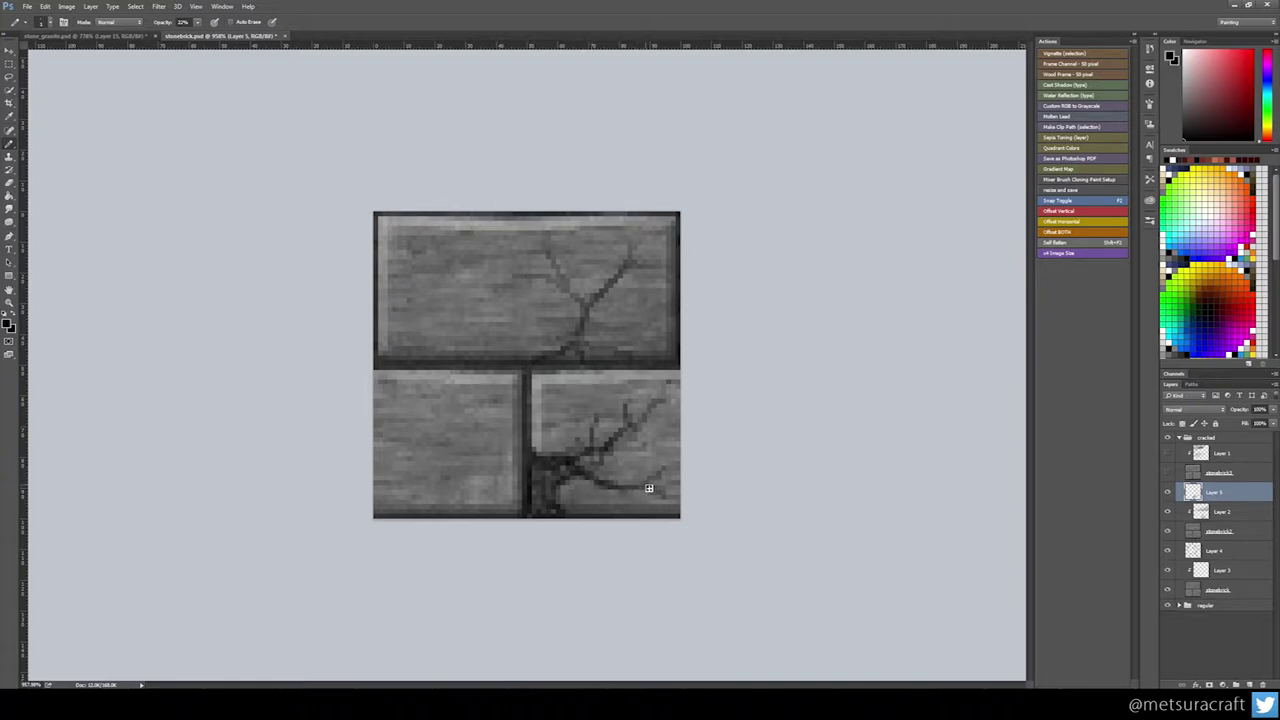
{"action": "left_click", "coordinate": [558, 475]}
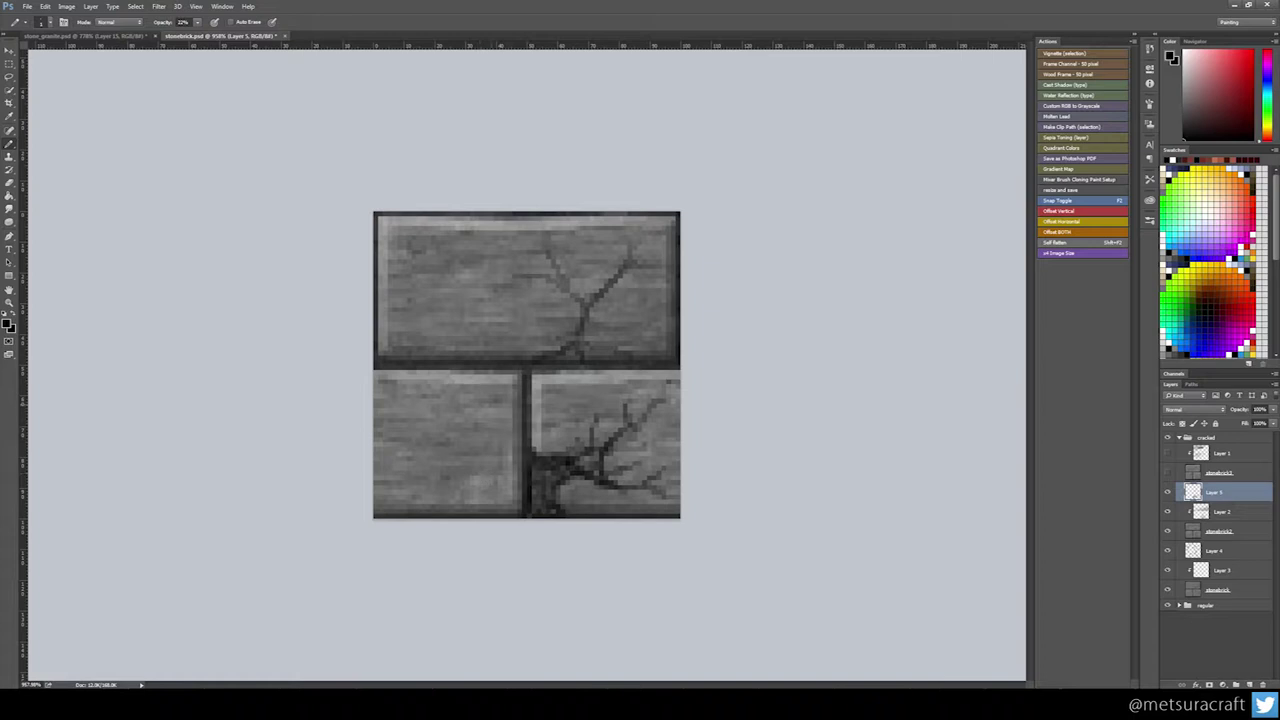
- Draw branching dark cracks across the lower-left brick, from its upper edge down toward the bottom
{"action": "mouse_move", "coordinate": [478, 406]}
{"action": "left_mouse_down"}
{"action": "mouse_move", "coordinate": [489, 375]}
{"action": "mouse_move", "coordinate": [428, 406]}
{"action": "mouse_move", "coordinate": [468, 393]}
{"action": "mouse_move", "coordinate": [513, 418]}
{"action": "mouse_move", "coordinate": [497, 407]}
{"action": "mouse_move", "coordinate": [497, 456]}
{"action": "mouse_move", "coordinate": [474, 458]}
{"action": "mouse_move", "coordinate": [496, 412]}
{"action": "mouse_move", "coordinate": [450, 423]}
{"action": "mouse_move", "coordinate": [417, 442]}
{"action": "mouse_move", "coordinate": [424, 472]}
{"action": "mouse_move", "coordinate": [411, 475]}
{"action": "mouse_move", "coordinate": [418, 436]}
{"action": "mouse_move", "coordinate": [490, 402]}
{"action": "mouse_move", "coordinate": [440, 398]}
{"action": "mouse_move", "coordinate": [426, 412]}
{"action": "mouse_move", "coordinate": [437, 491]}
{"action": "left_mouse_up"}
{"action": "mouse_move", "coordinate": [418, 439]}
{"action": "left_mouse_down"}
{"action": "mouse_move", "coordinate": [433, 424]}
{"action": "mouse_move", "coordinate": [395, 391]}
{"action": "left_mouse_up"}
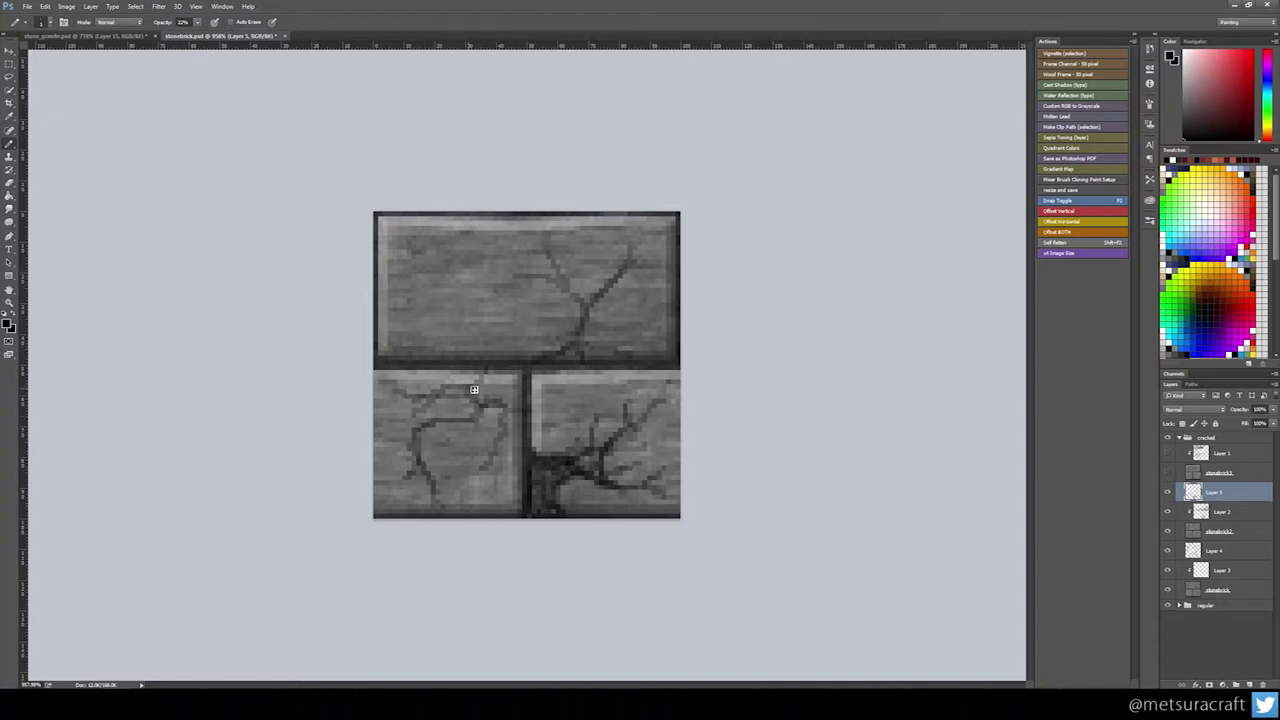
{"action": "mouse_move", "coordinate": [474, 389]}
{"action": "left_mouse_down"}
{"action": "mouse_move", "coordinate": [512, 412]}
{"action": "mouse_move", "coordinate": [509, 485]}
{"action": "left_mouse_up"}
- Add smaller branching cracks around the main crack in the top brick and darken its existing branches
{"action": "mouse_move", "coordinate": [571, 334]}
{"action": "left_mouse_down"}
{"action": "mouse_move", "coordinate": [609, 348]}
{"action": "mouse_move", "coordinate": [602, 307]}
{"action": "mouse_move", "coordinate": [619, 252]}
{"action": "mouse_move", "coordinate": [615, 288]}
{"action": "mouse_move", "coordinate": [662, 292]}
{"action": "mouse_move", "coordinate": [631, 362]}
{"action": "mouse_move", "coordinate": [628, 345]}
{"action": "mouse_move", "coordinate": [655, 318]}
{"action": "left_mouse_up"}
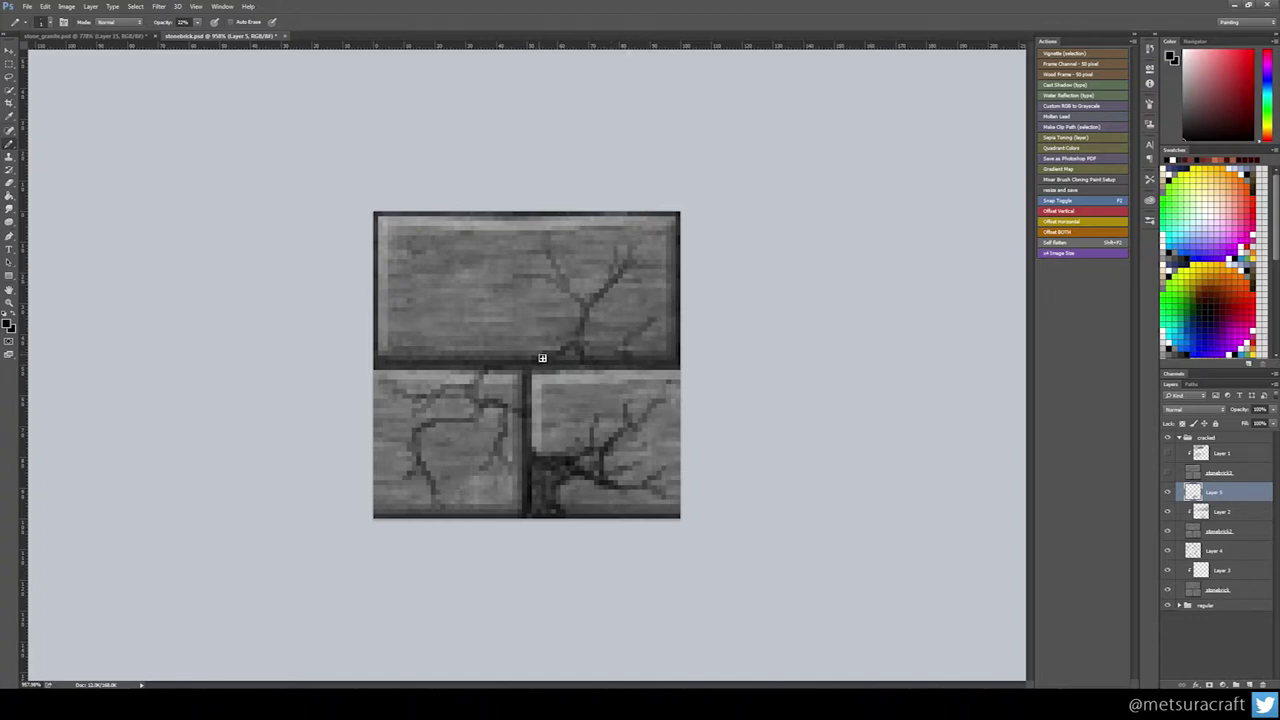
{"action": "mouse_move", "coordinate": [540, 356]}
{"action": "left_mouse_down"}
{"action": "mouse_move", "coordinate": [544, 308]}
{"action": "mouse_move", "coordinate": [531, 321]}
{"action": "mouse_move", "coordinate": [510, 307]}
{"action": "mouse_move", "coordinate": [556, 289]}
{"action": "mouse_move", "coordinate": [548, 265]}
{"action": "mouse_move", "coordinate": [563, 267]}
{"action": "mouse_move", "coordinate": [566, 246]}
{"action": "mouse_move", "coordinate": [566, 257]}
{"action": "mouse_move", "coordinate": [532, 249]}
{"action": "left_mouse_up"}
{"action": "mouse_move", "coordinate": [586, 353]}
{"action": "left_mouse_down"}
{"action": "mouse_move", "coordinate": [609, 287]}
{"action": "mouse_move", "coordinate": [560, 263]}
{"action": "left_mouse_up"}
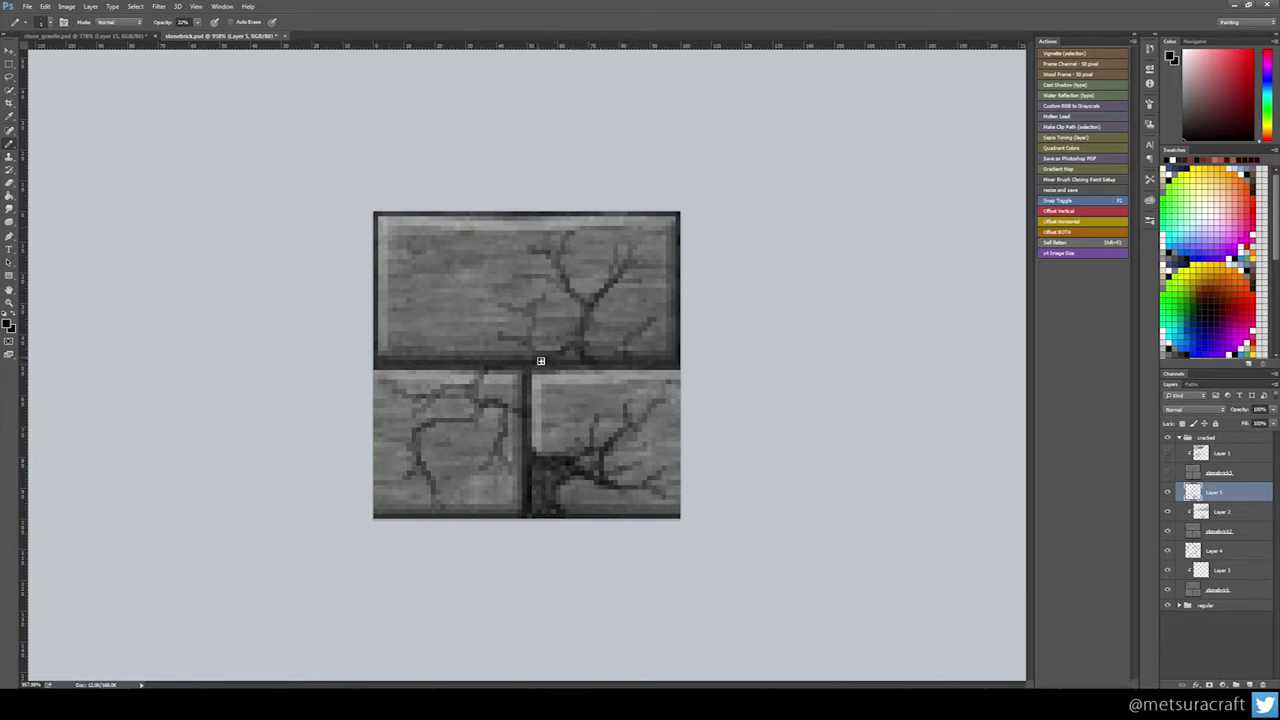
{"action": "left_click_drag", "start_coordinate": [537, 362], "coordinate": [538, 308]}
- Paint white highlights along the crack edges on all three bricks, and add a short dark crack inside the lower-left brick
{"action": "key", "text": "x"}
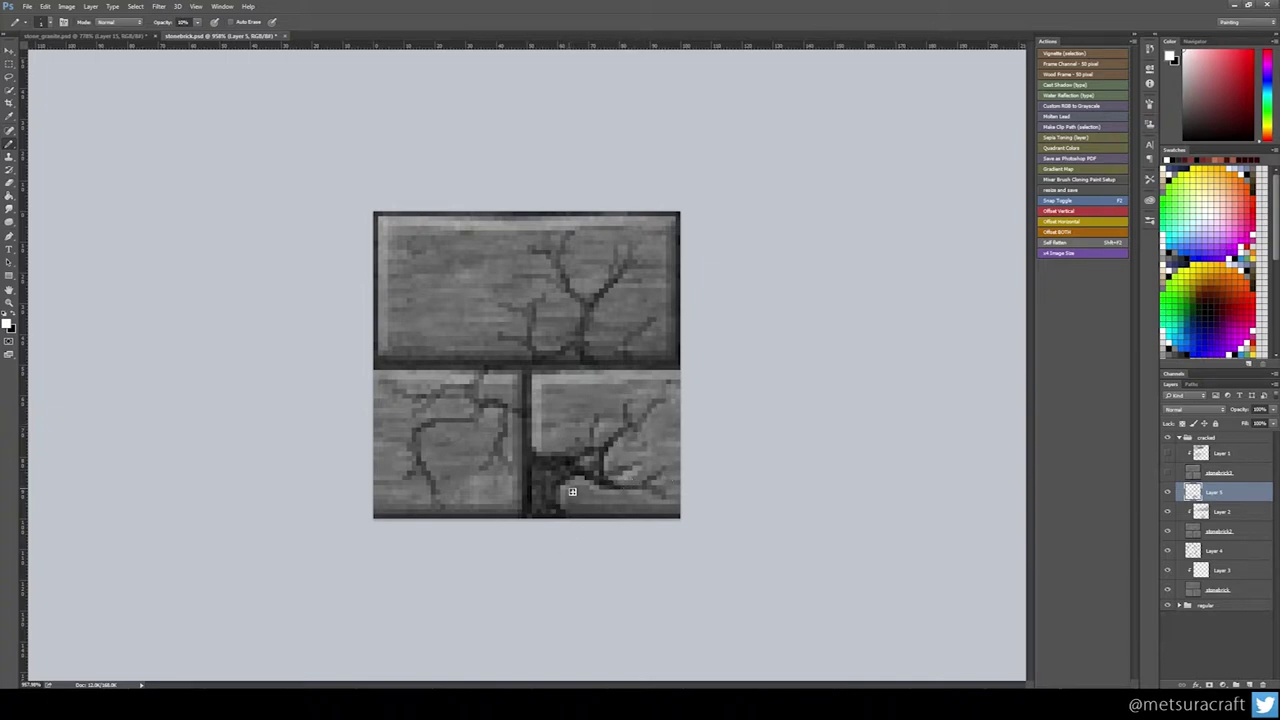
{"action": "left_click_drag", "start_coordinate": [566, 491], "coordinate": [563, 512]}
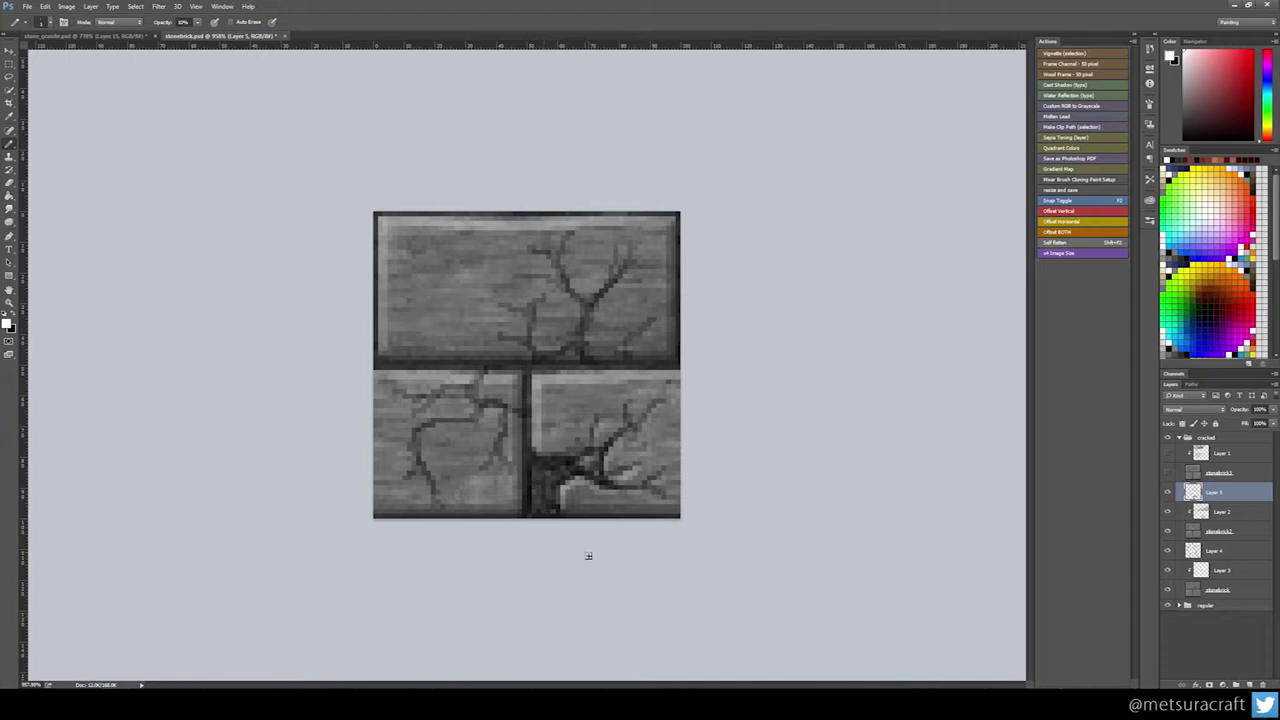
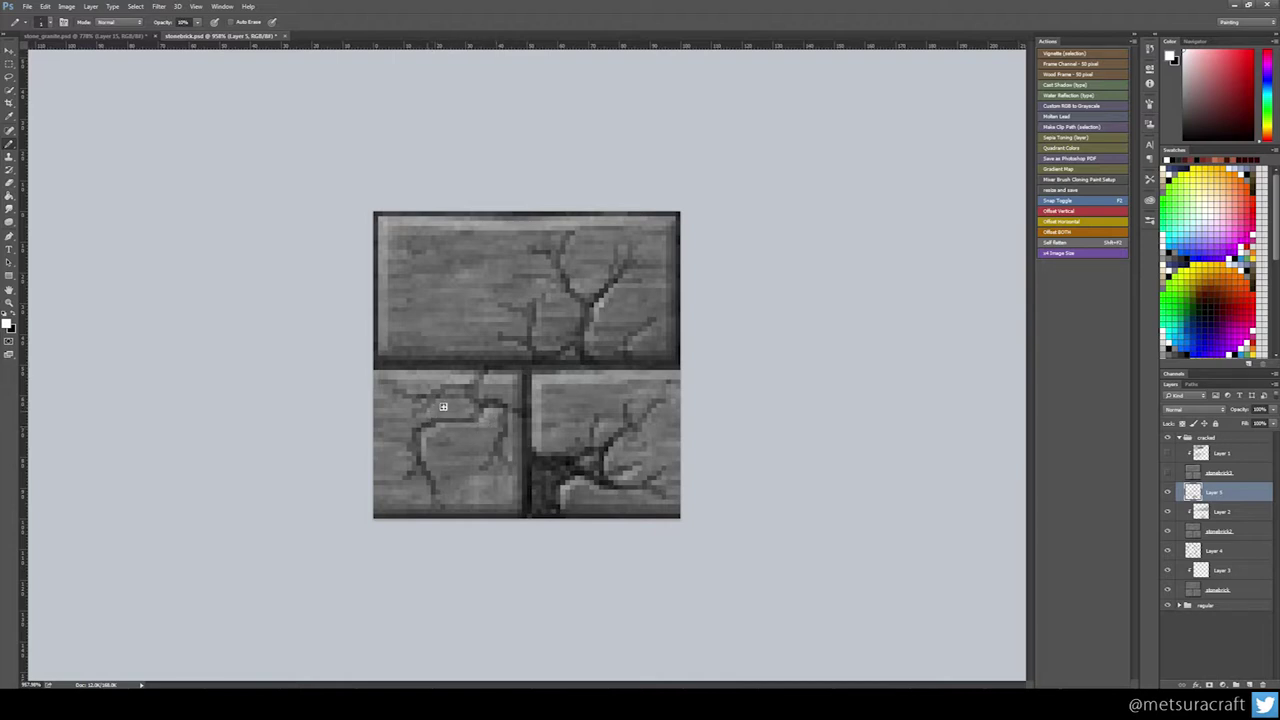
{"action": "mouse_move", "coordinate": [449, 402]}
{"action": "left_mouse_down"}
{"action": "mouse_move", "coordinate": [466, 405]}
{"action": "mouse_move", "coordinate": [455, 407]}
{"action": "left_mouse_up"}
{"action": "left_click", "coordinate": [540, 357], "text": "alt"}
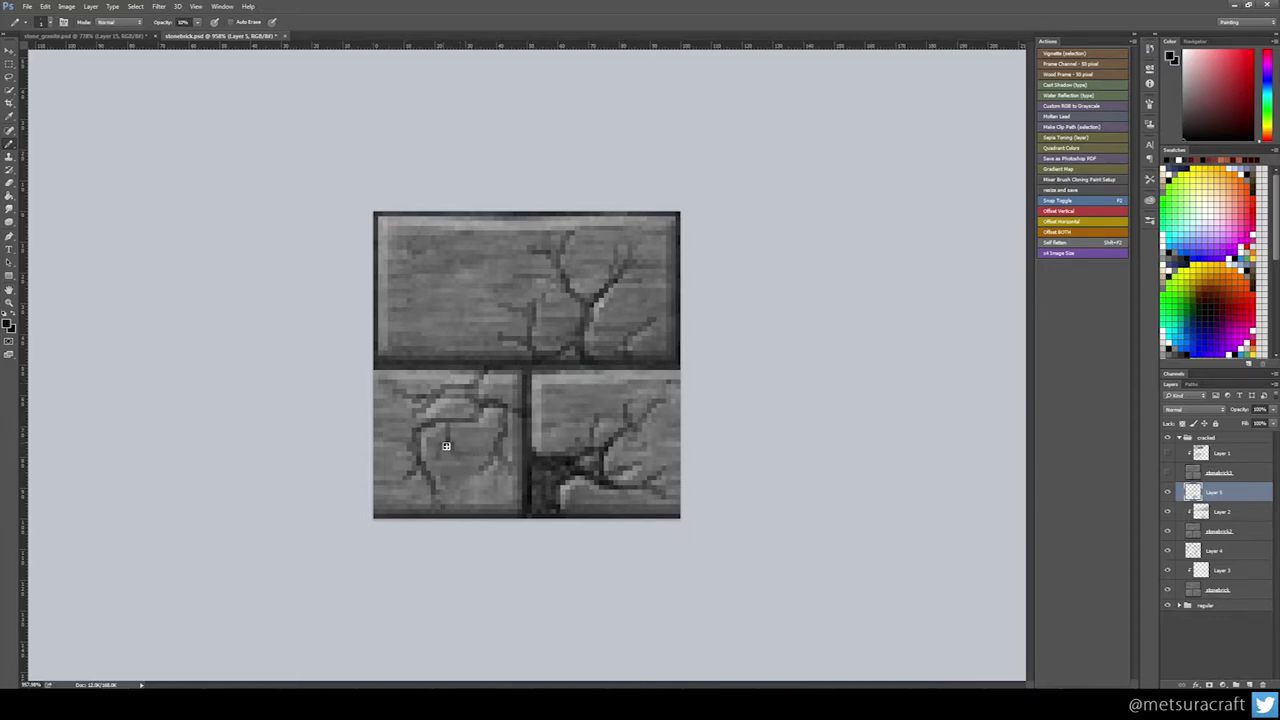
{"action": "key", "text": "x"}
- Add a new layer above Layer 1 for the third variant, hide the third variant's layers, and select Layer 5
{"action": "left_click", "coordinate": [1224, 456]}
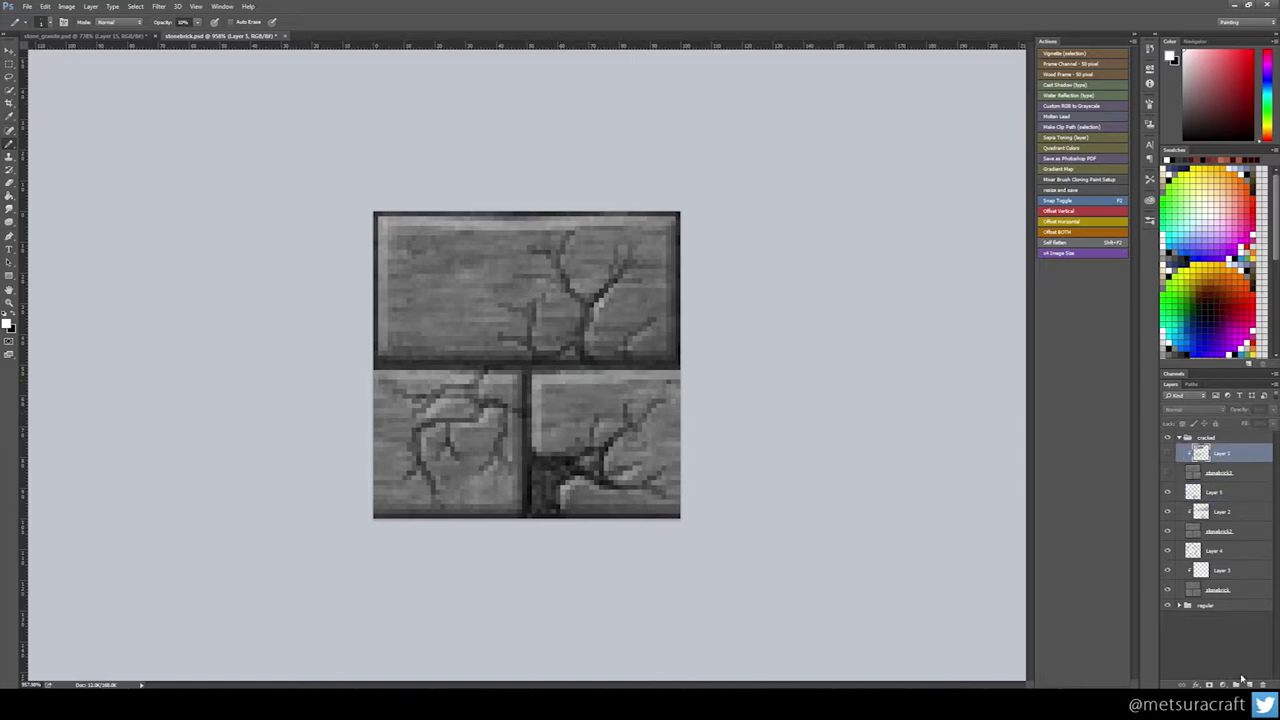
{"action": "left_click", "coordinate": [1247, 684]}
{"action": "left_click", "coordinate": [1168, 472]}
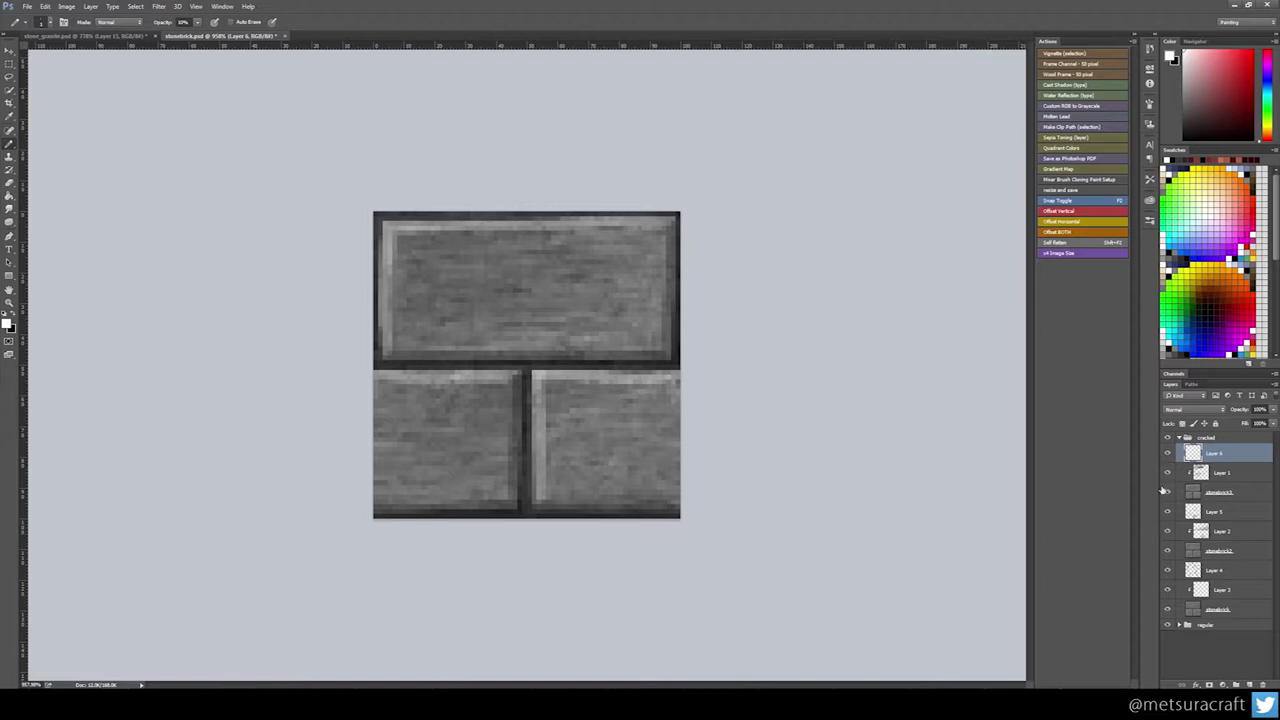
{"action": "left_click", "coordinate": [1167, 453]}
{"action": "left_click", "coordinate": [1229, 514]}
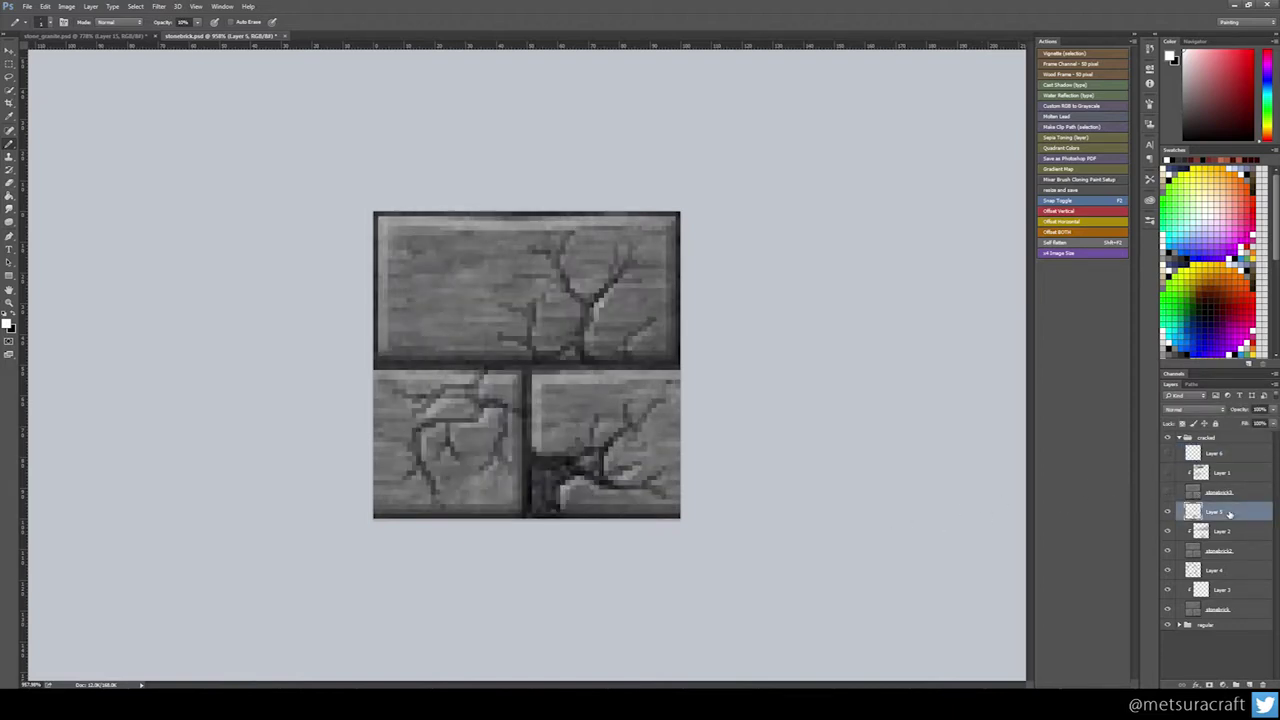
- Save the second cracked variant as a PNG named stonebrick_cracked2.png in the resource pack's textures/blocks folder
{"action": "left_click", "coordinate": [28, 6]}
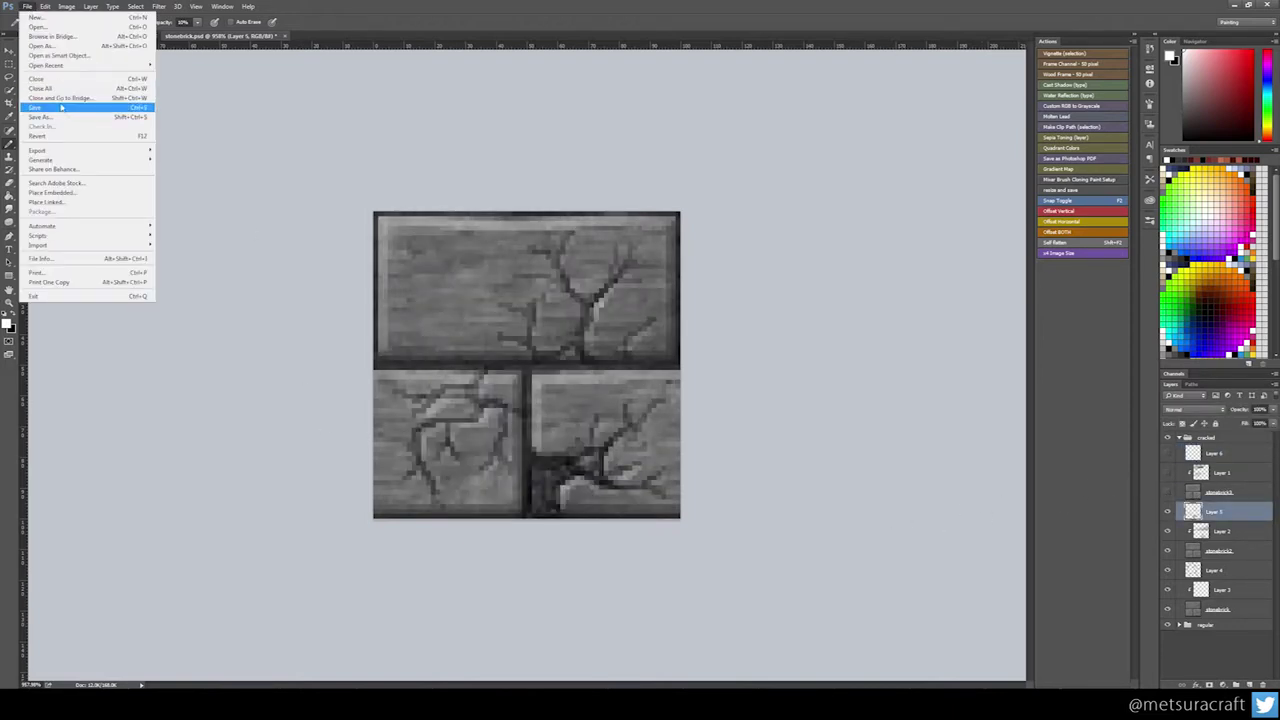
{"action": "left_click", "coordinate": [64, 118]}
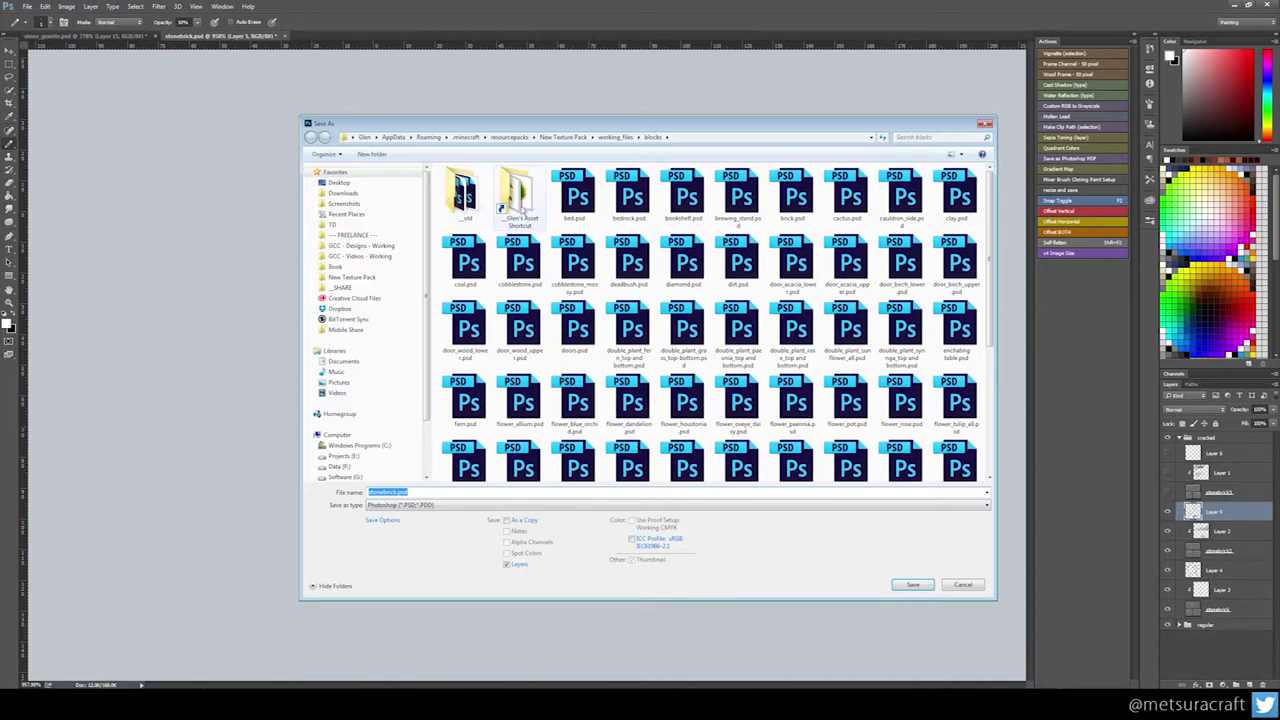
{"action": "double_click", "coordinate": [515, 198]}
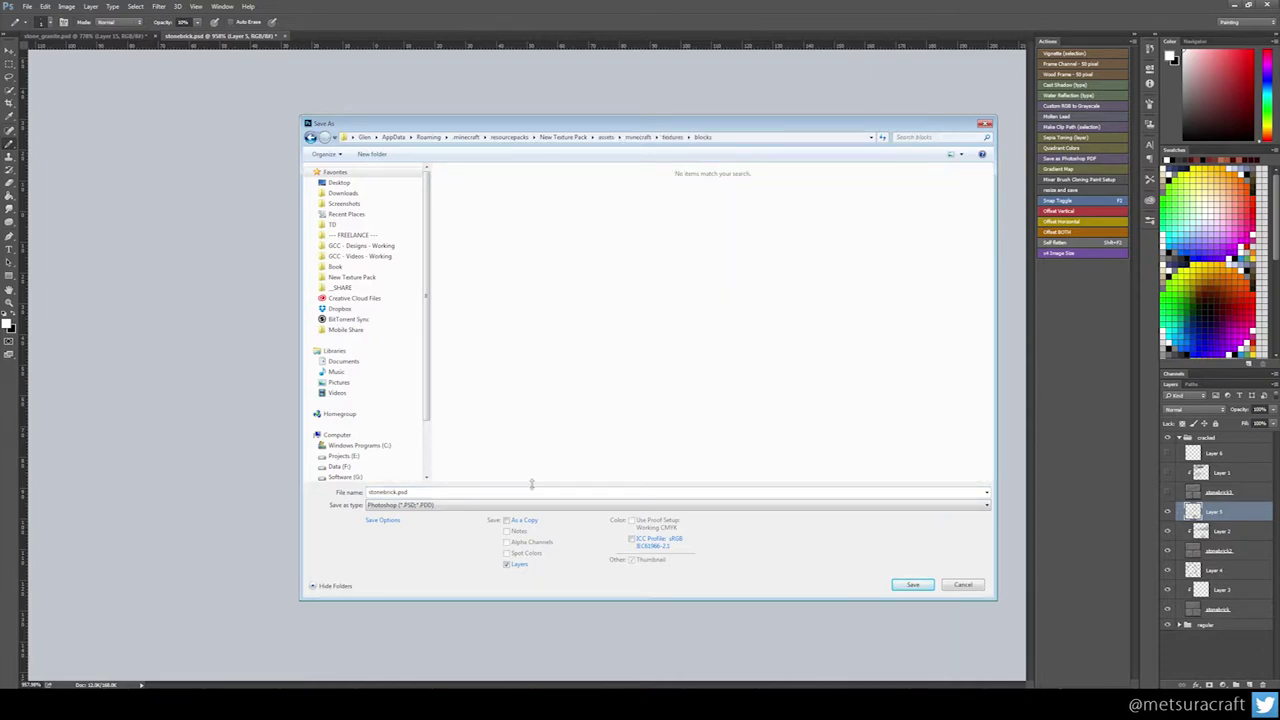
{"action": "left_click", "coordinate": [494, 506]}
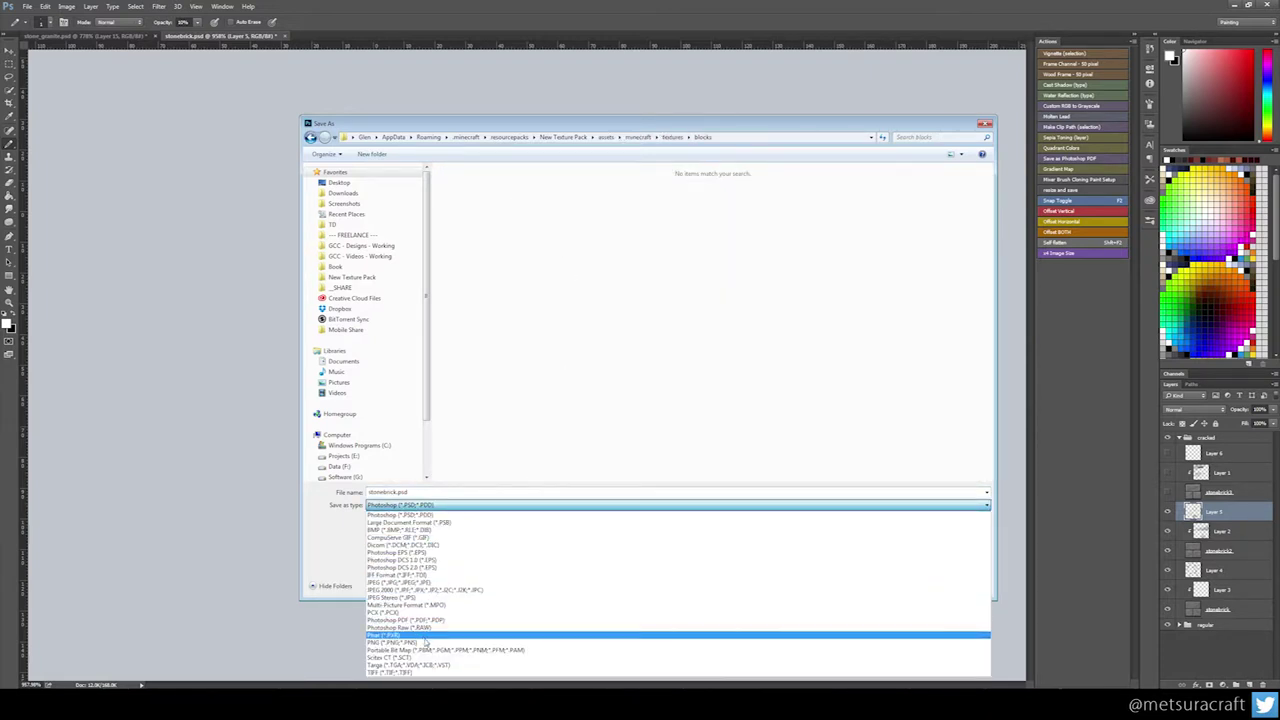
{"action": "left_click", "coordinate": [426, 642]}
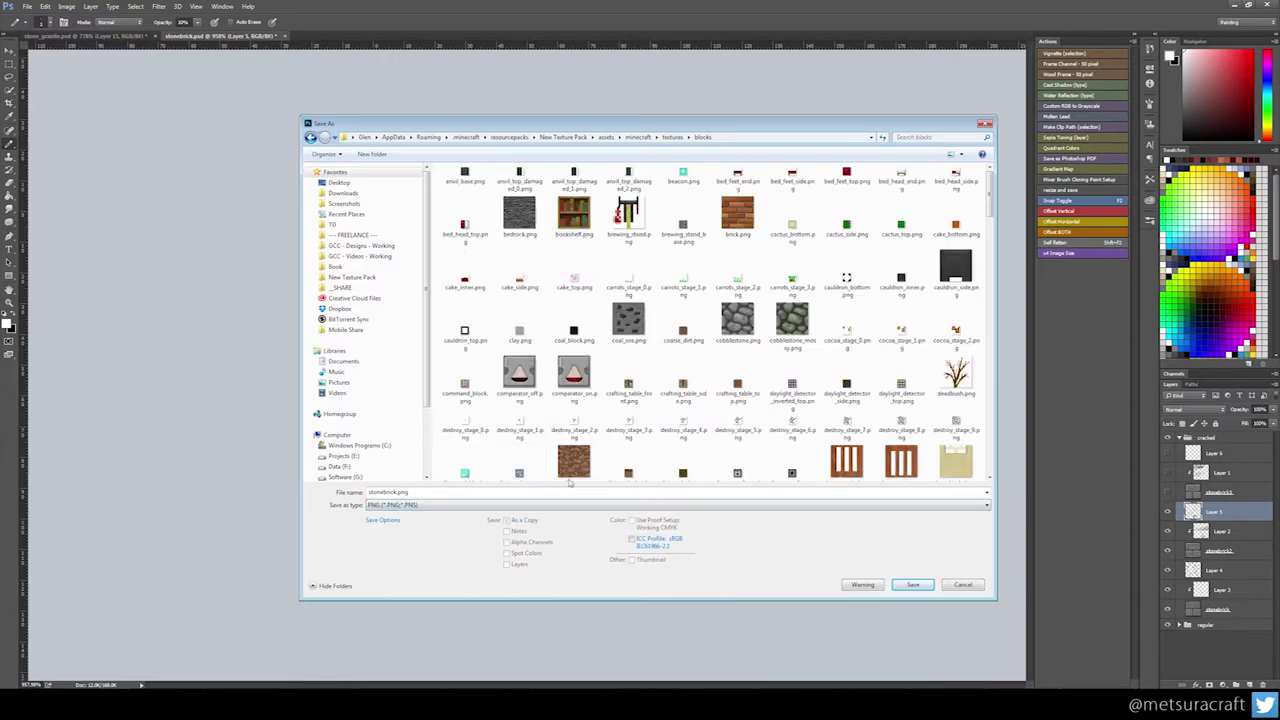
{"action": "left_click_drag", "start_coordinate": [990, 193], "coordinate": [996, 456]}
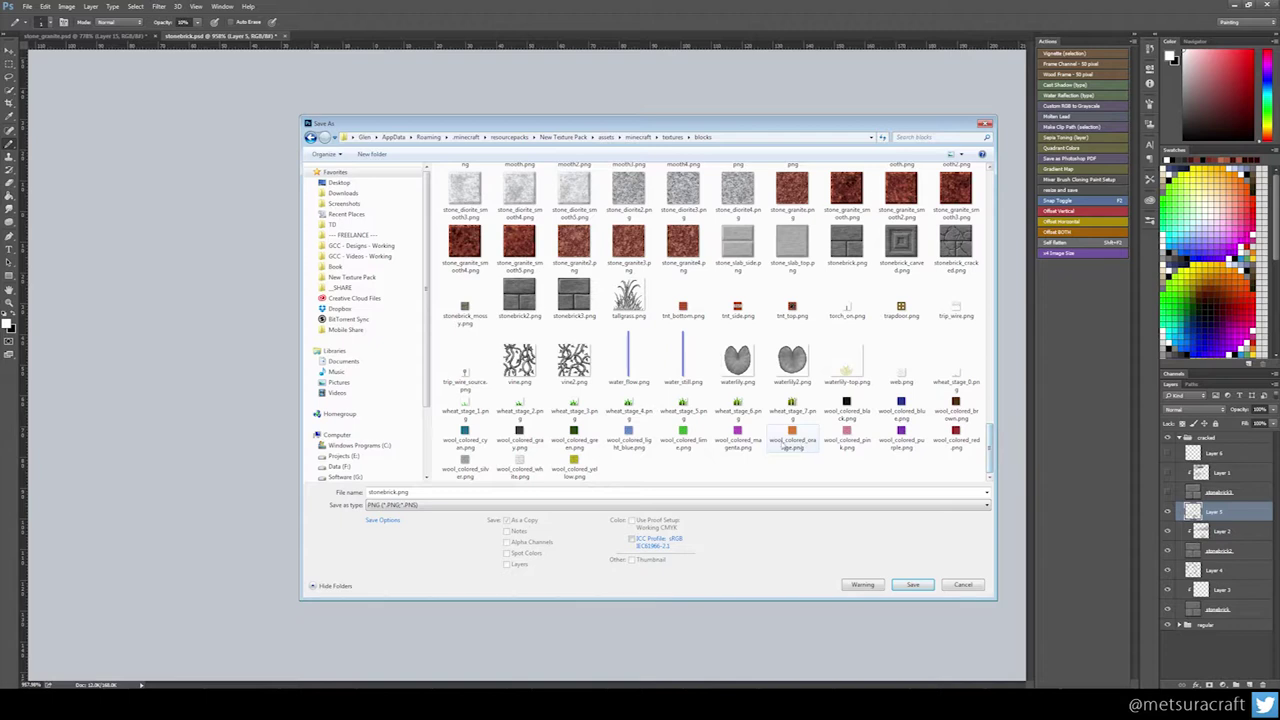
{"action": "left_click", "coordinate": [955, 246]}
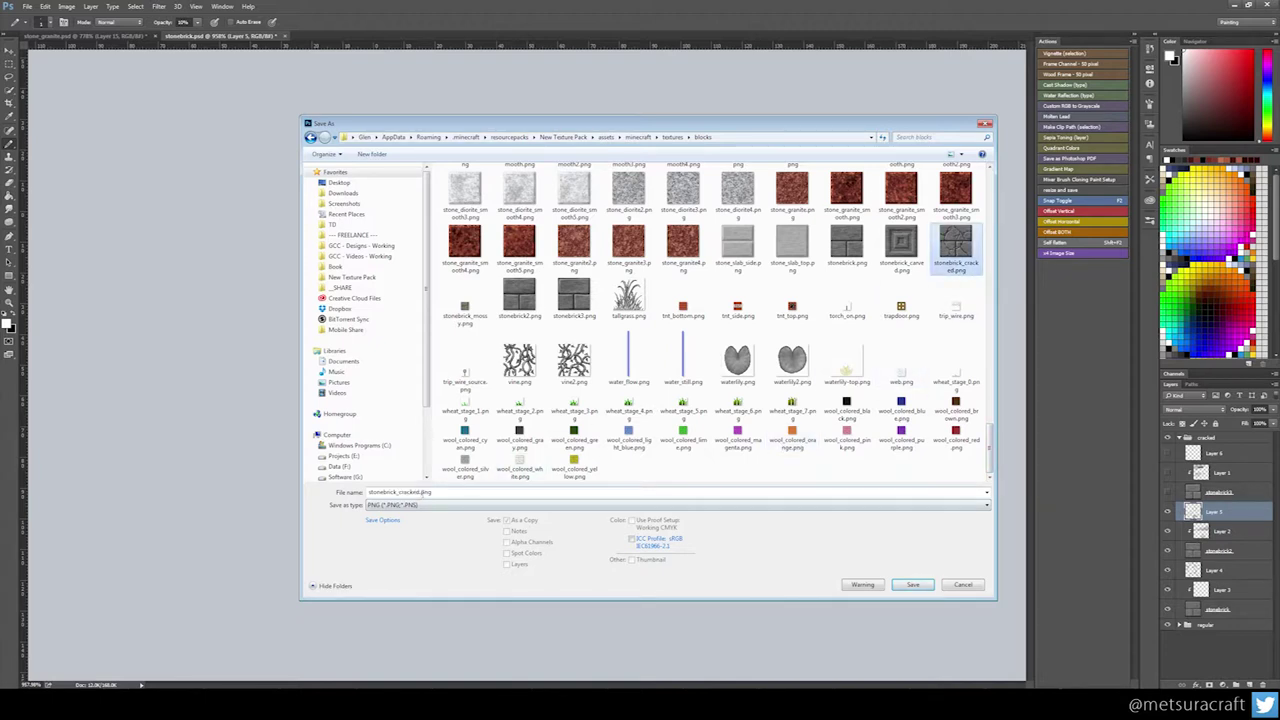
{"action": "left_click", "coordinate": [422, 493]}
{"action": "left_click_drag", "start_coordinate": [421, 492], "coordinate": [415, 492]}
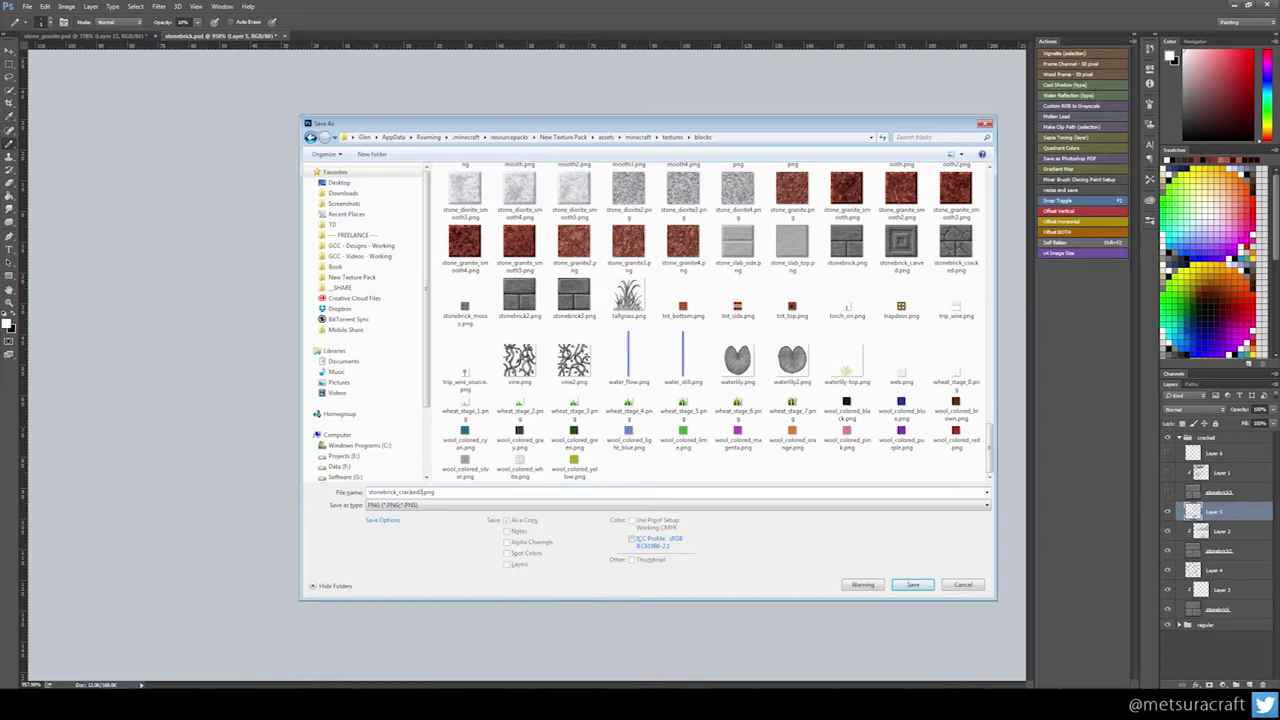
{"action": "key", "text": "Return"}
{"action": "key", "text": "Return"}
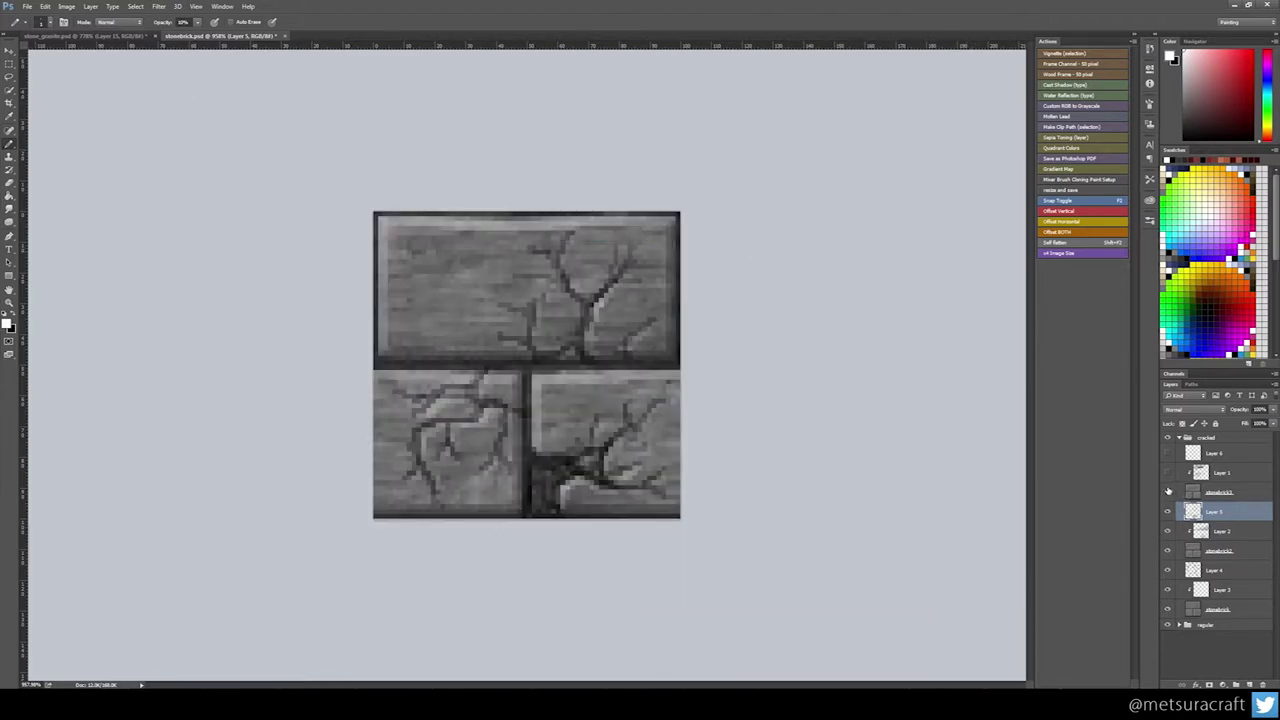
- Show the third variant's layers and draw thin dark branching cracks on Layer 6, in the top brick's left end and the lower-left brick
{"action": "left_click", "coordinate": [1167, 453]}
{"action": "left_click", "coordinate": [1210, 453]}
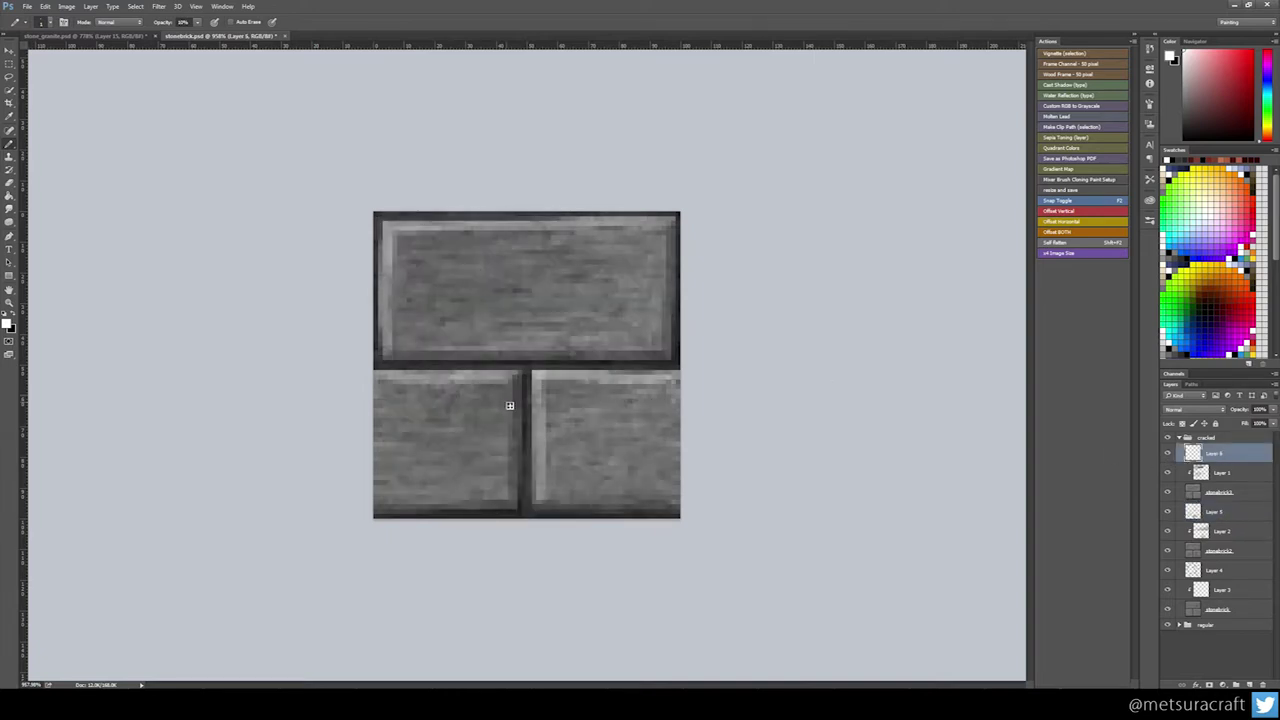
{"action": "key", "text": "x"}
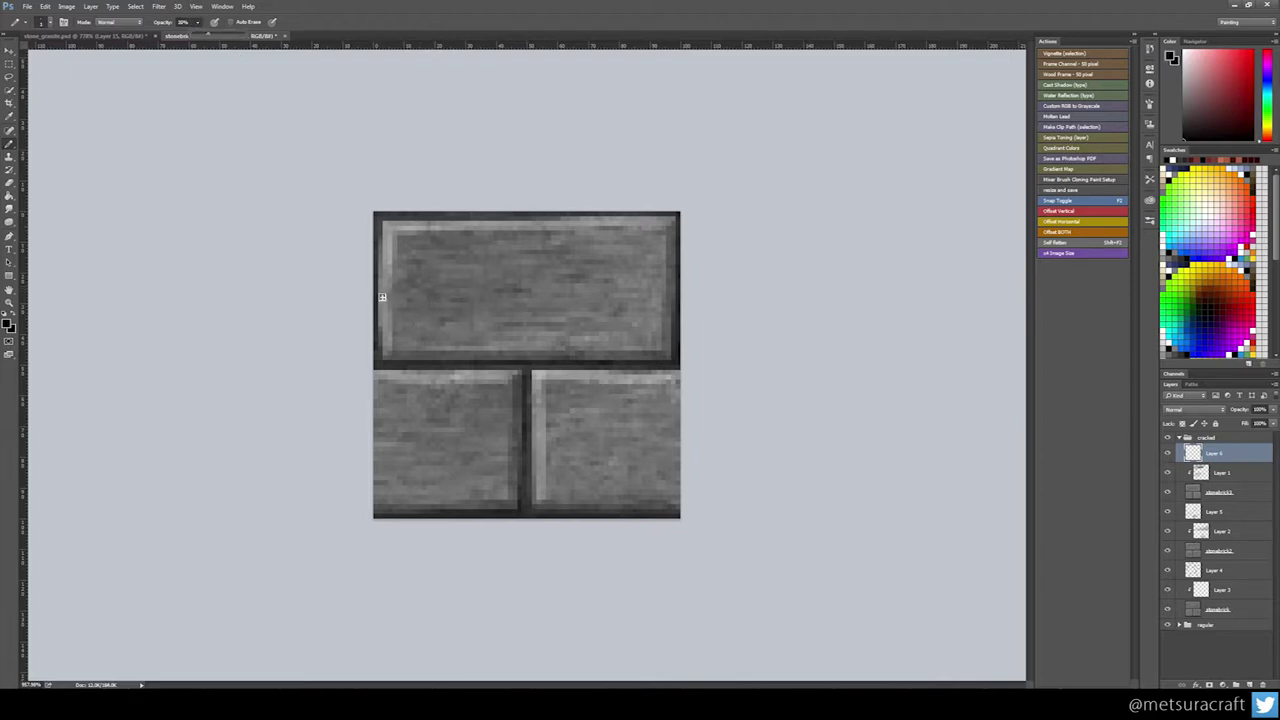
{"action": "mouse_move", "coordinate": [380, 295]}
{"action": "left_mouse_down"}
{"action": "mouse_move", "coordinate": [459, 312]}
{"action": "mouse_move", "coordinate": [423, 289]}
{"action": "mouse_move", "coordinate": [446, 274]}
{"action": "mouse_move", "coordinate": [467, 292]}
{"action": "mouse_move", "coordinate": [419, 297]}
{"action": "mouse_move", "coordinate": [464, 311]}
{"action": "left_mouse_up"}
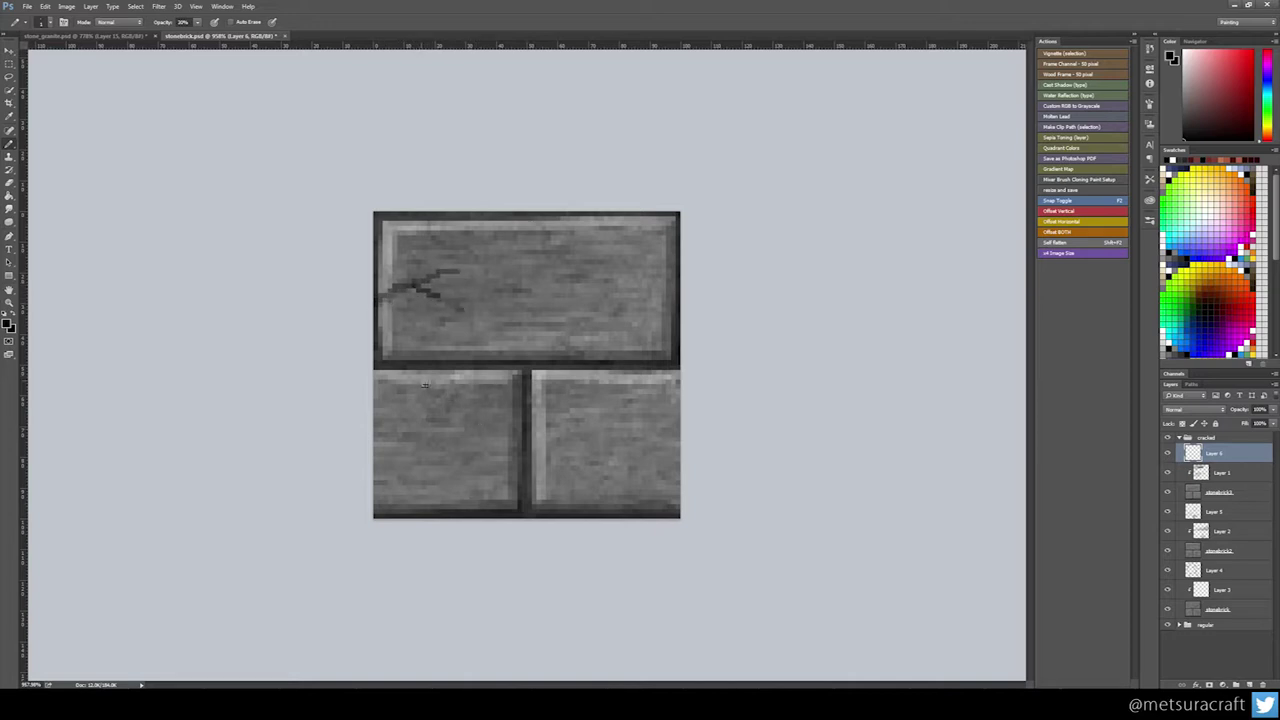
{"action": "mouse_move", "coordinate": [425, 385]}
{"action": "left_mouse_down"}
{"action": "mouse_move", "coordinate": [460, 489]}
{"action": "mouse_move", "coordinate": [436, 507]}
{"action": "left_mouse_up"}
{"action": "left_click_drag", "start_coordinate": [481, 463], "coordinate": [514, 485]}
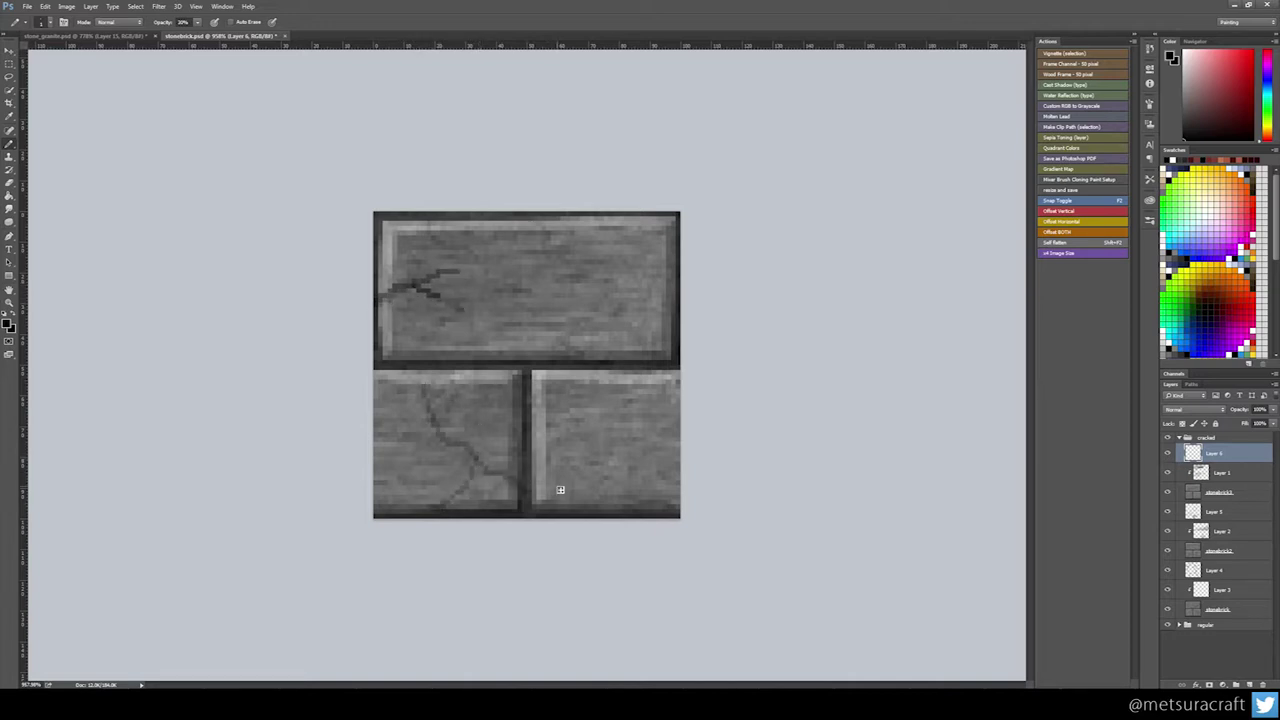
- Draw branching dark cracks across the lower-right brick, paint a dark chip at its upper edge, and darken the main crack
{"action": "mouse_move", "coordinate": [620, 370]}
{"action": "left_mouse_down"}
{"action": "mouse_move", "coordinate": [678, 450]}
{"action": "mouse_move", "coordinate": [651, 491]}
{"action": "left_mouse_up"}
{"action": "mouse_move", "coordinate": [648, 426]}
{"action": "left_mouse_down"}
{"action": "mouse_move", "coordinate": [606, 477]}
{"action": "mouse_move", "coordinate": [624, 456]}
{"action": "mouse_move", "coordinate": [620, 488]}
{"action": "mouse_move", "coordinate": [631, 443]}
{"action": "mouse_move", "coordinate": [563, 469]}
{"action": "mouse_move", "coordinate": [595, 466]}
{"action": "mouse_move", "coordinate": [578, 498]}
{"action": "left_mouse_up"}
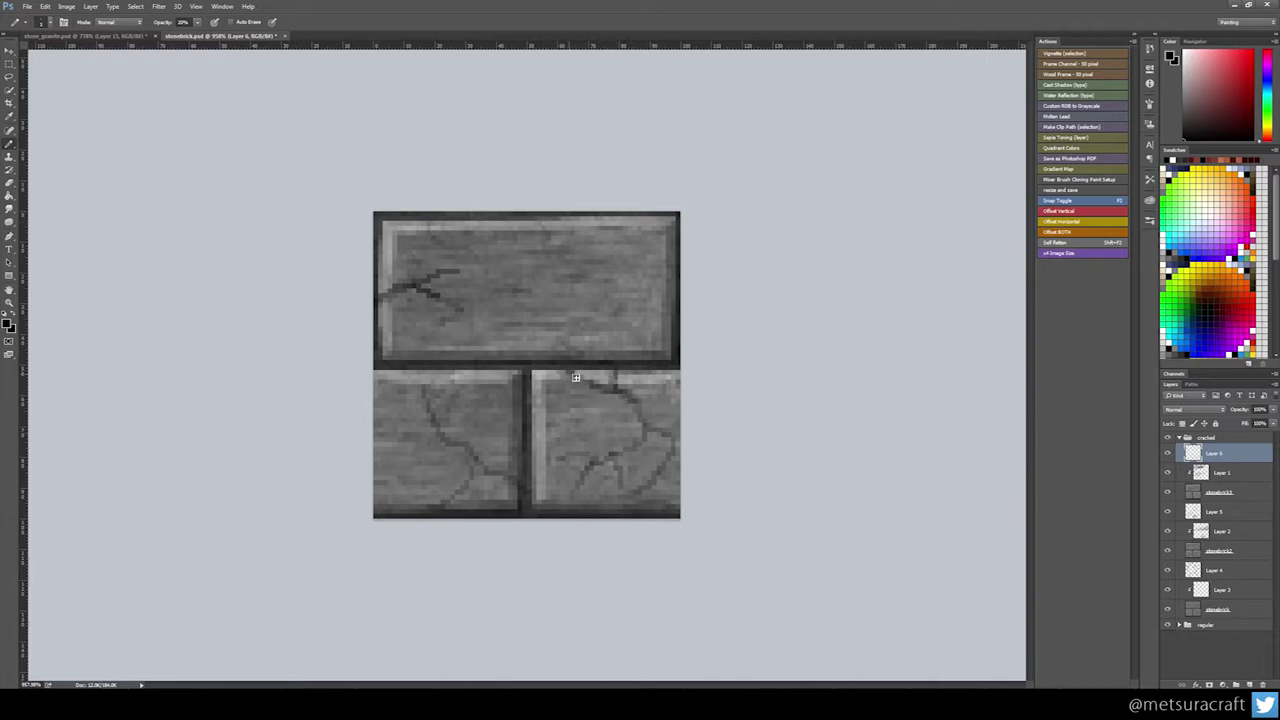
{"action": "left_click_drag", "start_coordinate": [575, 373], "coordinate": [647, 397]}
{"action": "left_click_drag", "start_coordinate": [621, 376], "coordinate": [626, 384]}
{"action": "mouse_move", "coordinate": [591, 377]}
{"action": "left_mouse_down"}
{"action": "mouse_move", "coordinate": [580, 378]}
{"action": "mouse_move", "coordinate": [627, 371]}
{"action": "mouse_move", "coordinate": [555, 369]}
{"action": "mouse_move", "coordinate": [574, 371]}
{"action": "left_mouse_up"}
{"action": "mouse_move", "coordinate": [626, 388]}
{"action": "left_mouse_down"}
{"action": "mouse_move", "coordinate": [643, 442]}
{"action": "mouse_move", "coordinate": [588, 477]}
{"action": "left_mouse_up"}
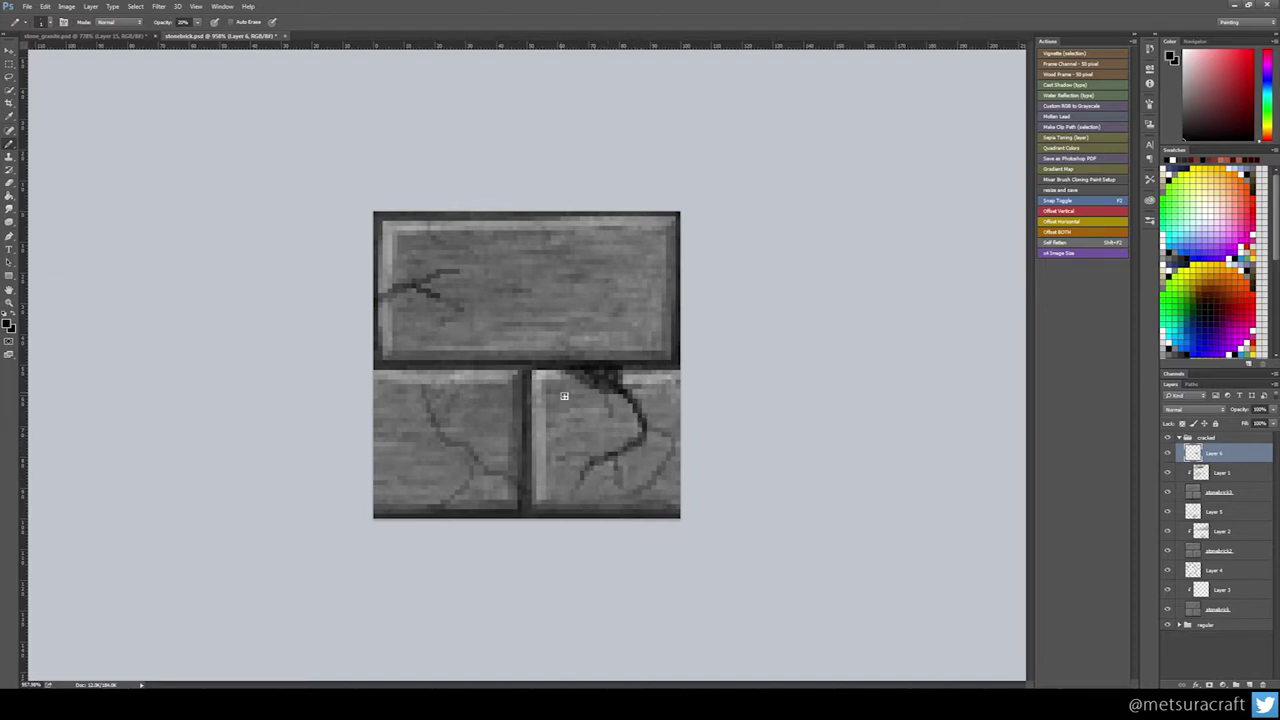
- Draw a dark diagonal crack across the top brick and shift the stone right of it slightly down on the stonebrick3 layer
{"action": "mouse_move", "coordinate": [509, 366]}
{"action": "left_mouse_down"}
{"action": "mouse_move", "coordinate": [521, 332]}
{"action": "mouse_move", "coordinate": [515, 354]}
{"action": "mouse_move", "coordinate": [603, 246]}
{"action": "mouse_move", "coordinate": [580, 262]}
{"action": "mouse_move", "coordinate": [628, 224]}
{"action": "mouse_move", "coordinate": [579, 262]}
{"action": "mouse_move", "coordinate": [570, 298]}
{"action": "mouse_move", "coordinate": [506, 362]}
{"action": "mouse_move", "coordinate": [523, 325]}
{"action": "mouse_move", "coordinate": [561, 307]}
{"action": "mouse_move", "coordinate": [578, 256]}
{"action": "mouse_move", "coordinate": [569, 301]}
{"action": "mouse_move", "coordinate": [587, 257]}
{"action": "mouse_move", "coordinate": [625, 224]}
{"action": "mouse_move", "coordinate": [513, 354]}
{"action": "mouse_move", "coordinate": [627, 220]}
{"action": "left_mouse_up"}
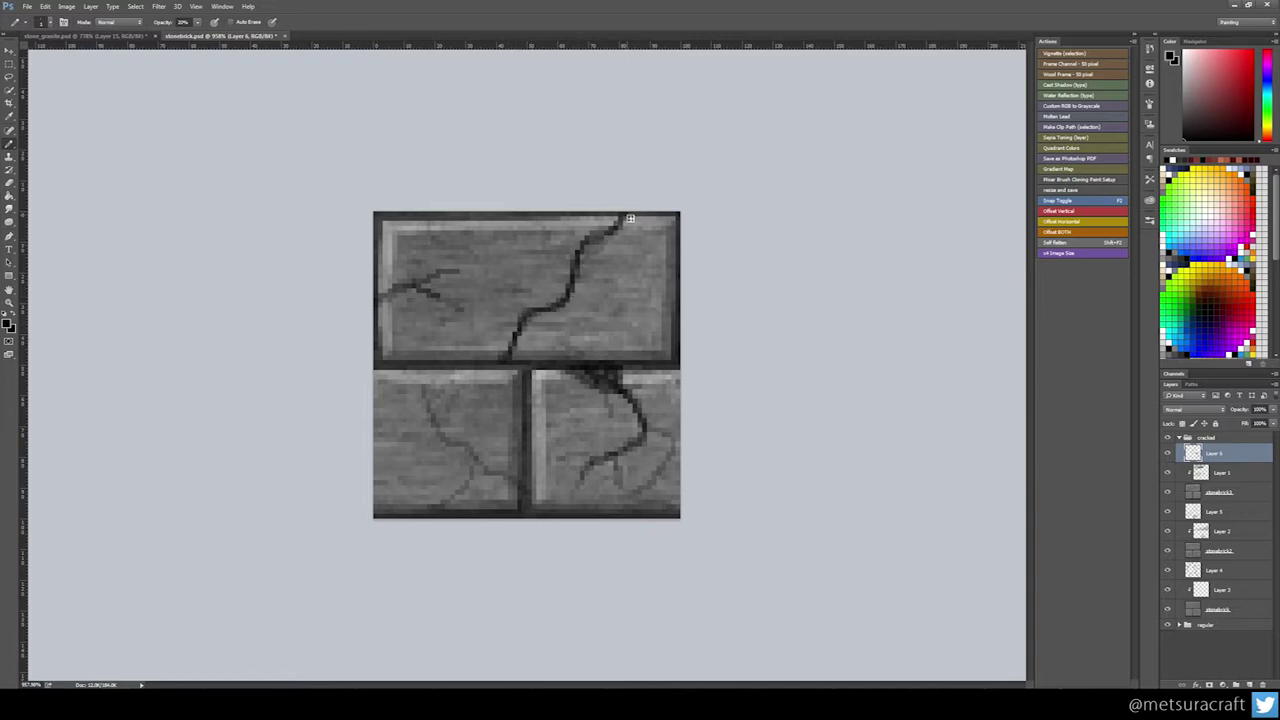
{"action": "left_click", "coordinate": [10, 78]}
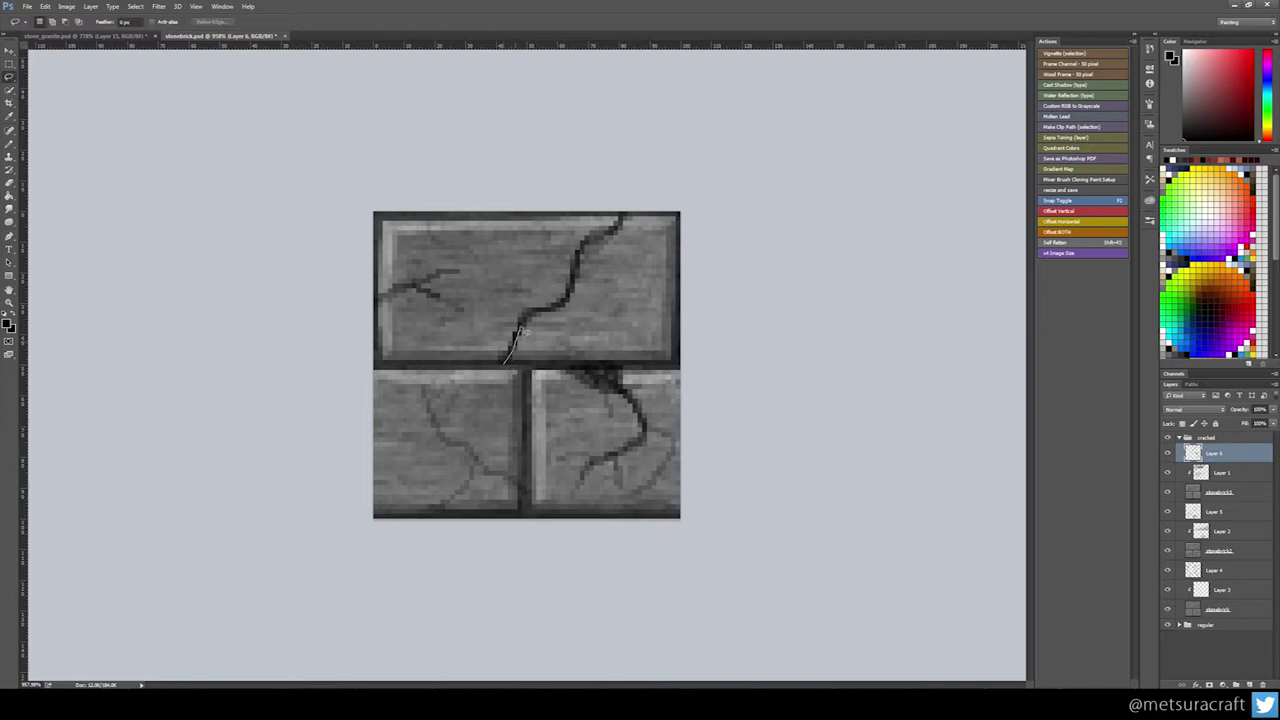
{"action": "mouse_move", "coordinate": [577, 291]}
{"action": "left_mouse_down"}
{"action": "mouse_move", "coordinate": [586, 251]}
{"action": "mouse_move", "coordinate": [626, 214]}
{"action": "mouse_move", "coordinate": [683, 213]}
{"action": "mouse_move", "coordinate": [698, 287]}
{"action": "mouse_move", "coordinate": [686, 368]}
{"action": "mouse_move", "coordinate": [510, 365]}
{"action": "left_mouse_up"}
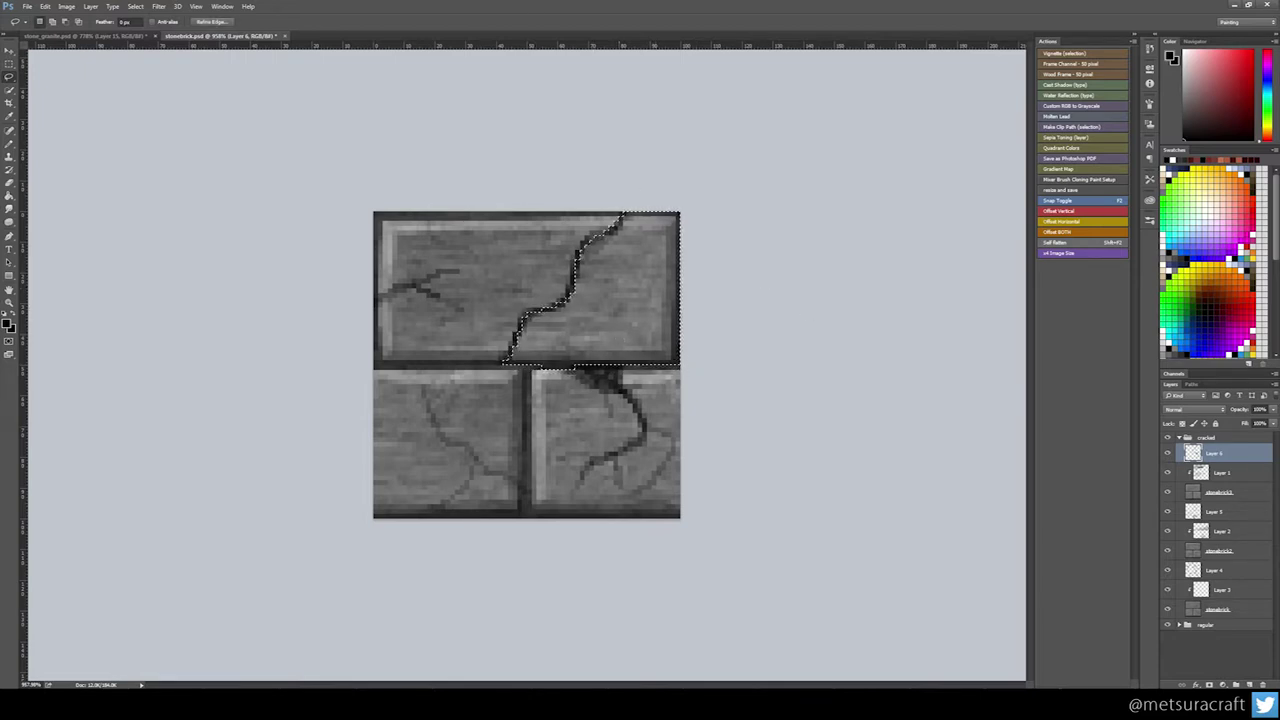
{"action": "left_click", "coordinate": [1249, 497]}
{"action": "key", "text": "v"}
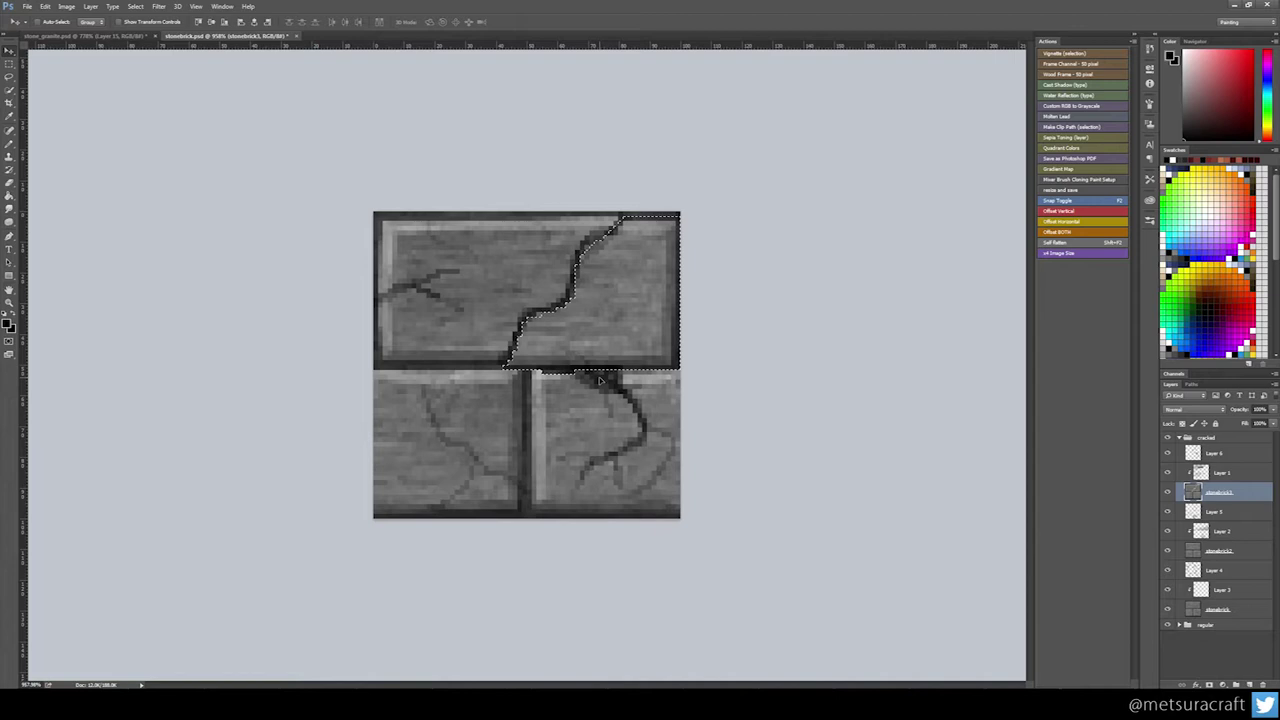
{"action": "key", "text": "e"}
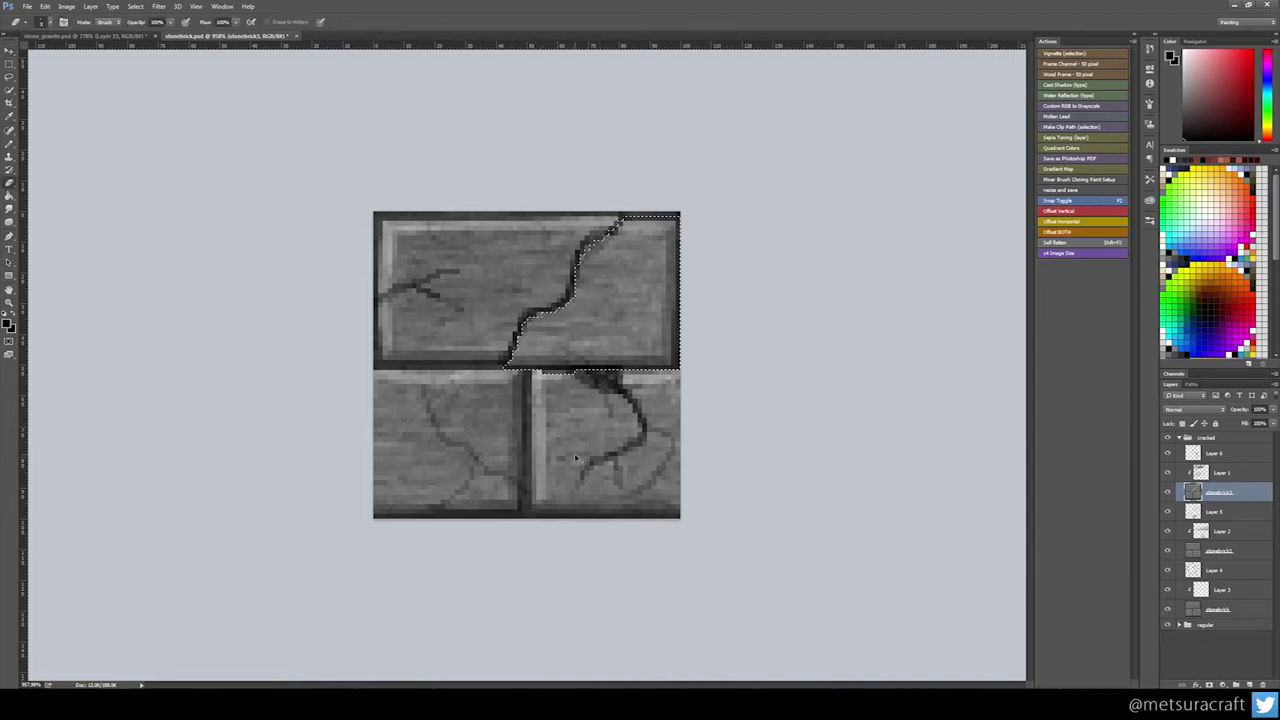
{"action": "key", "text": "v"}
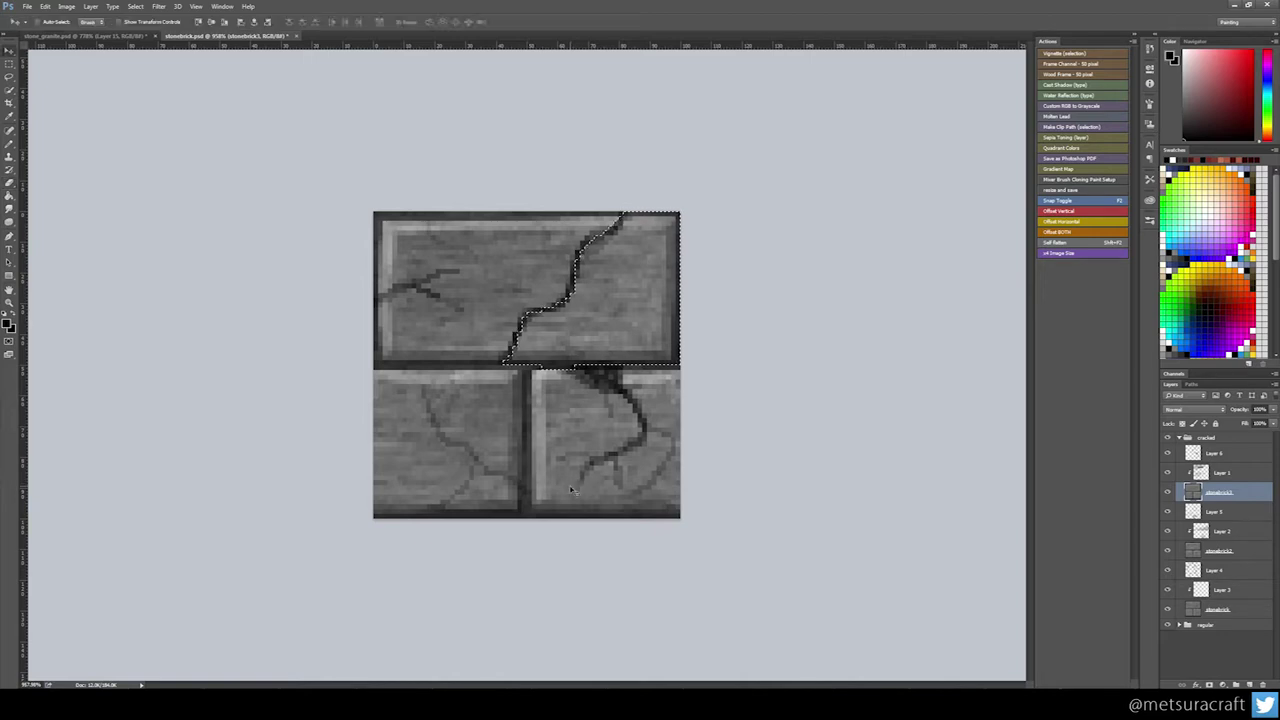
{"action": "key", "text": "ctrl+d"}
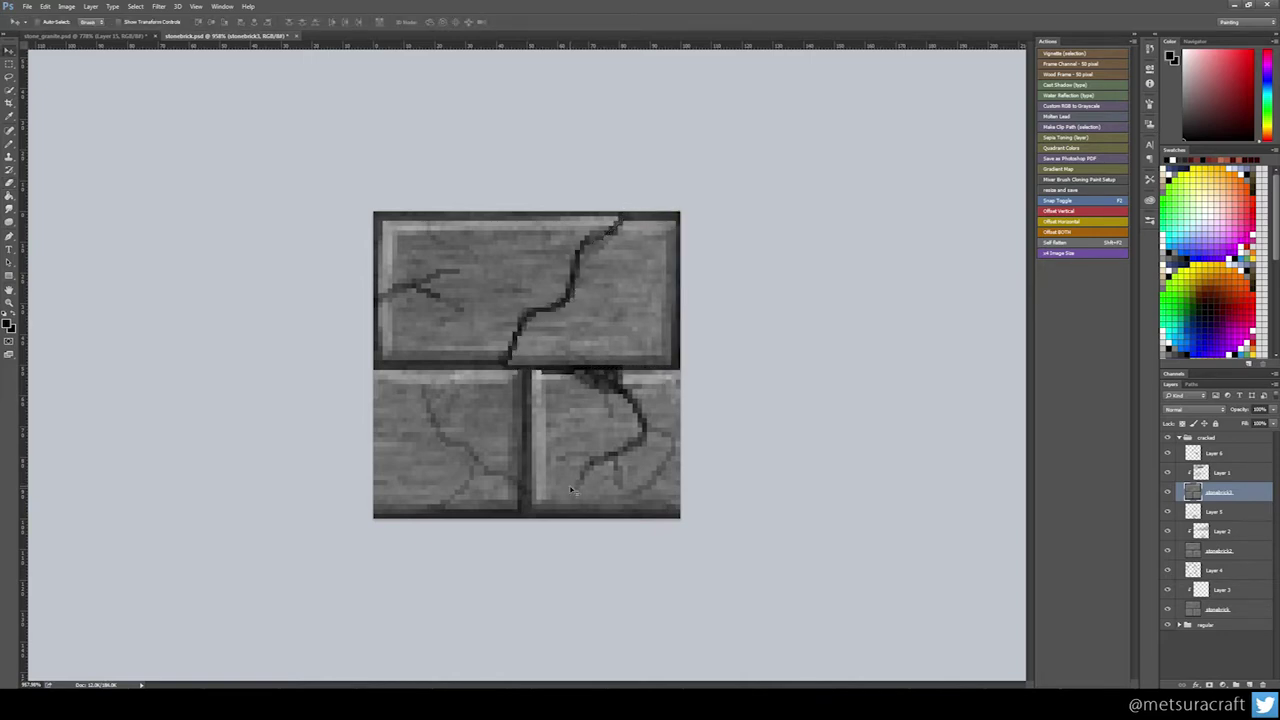
{"action": "left_click", "coordinate": [1167, 492]}
{"action": "left_click", "coordinate": [1167, 492]}
- Touch up the upper edge of the lower-right brick with colours sampled from its highlight and the dark joint
{"action": "key", "text": "b"}
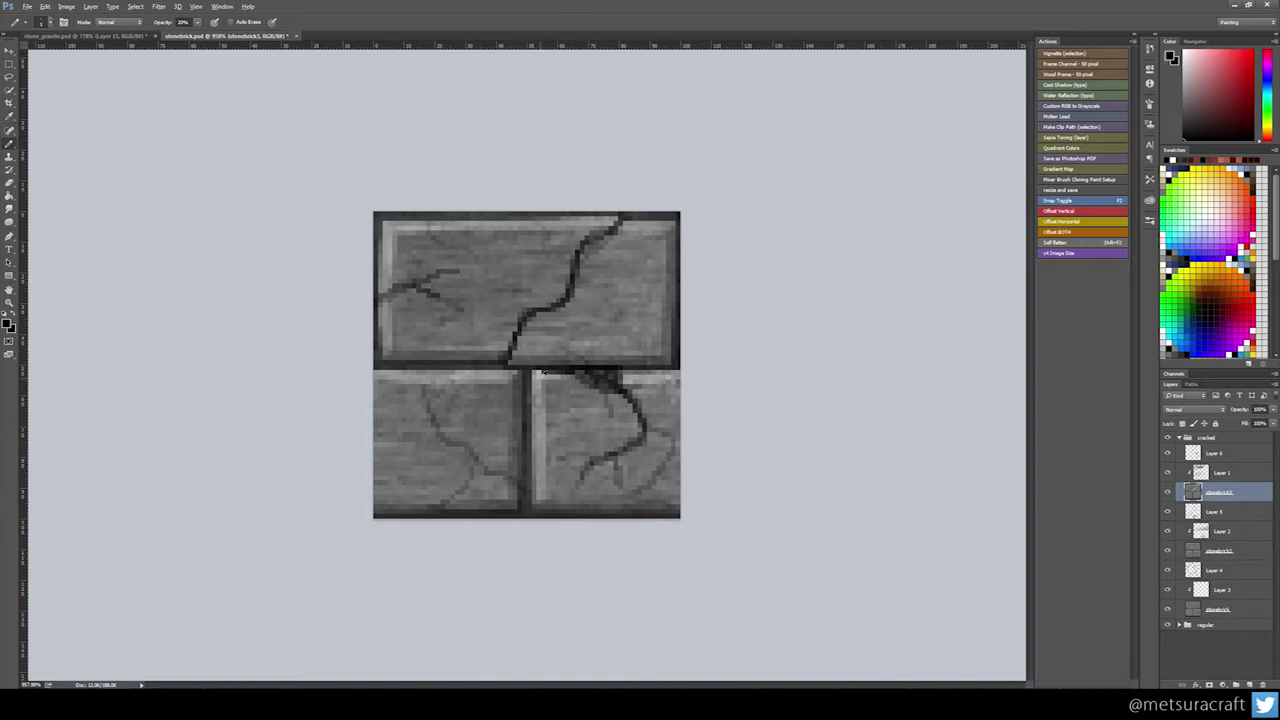
{"action": "left_click", "coordinate": [558, 377], "text": "alt"}
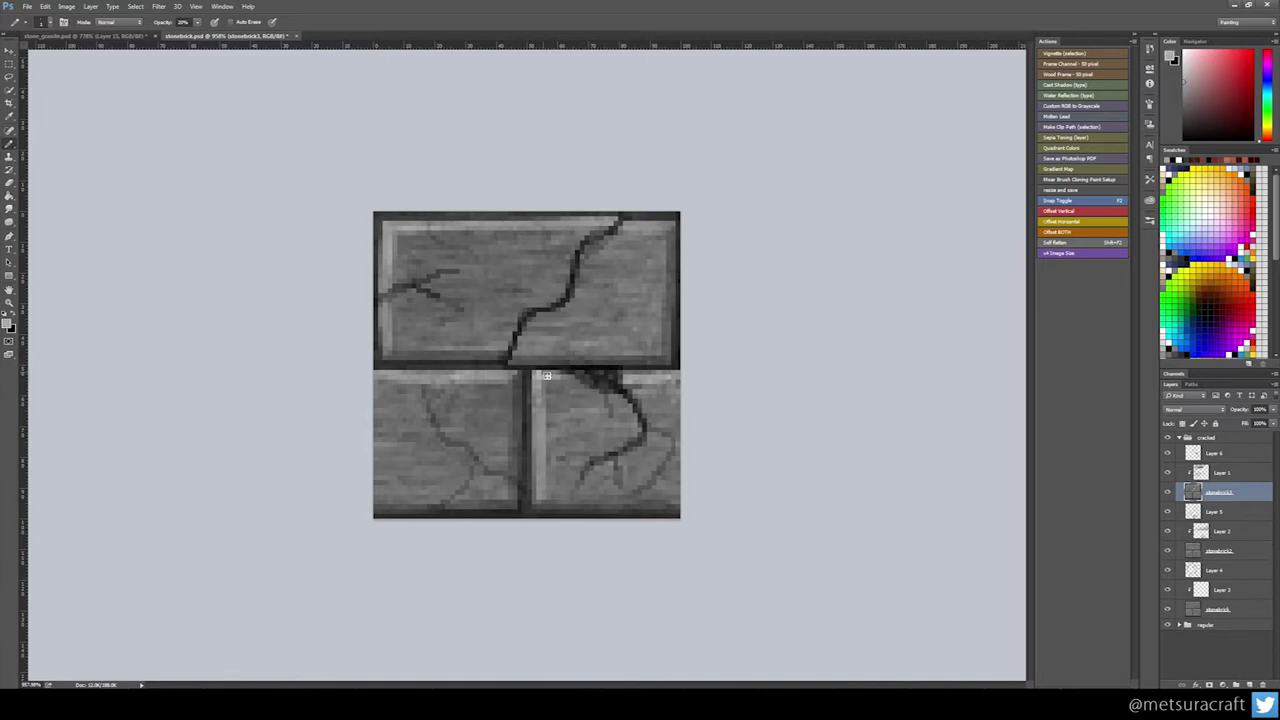
{"action": "left_click", "coordinate": [547, 370], "text": "alt"}
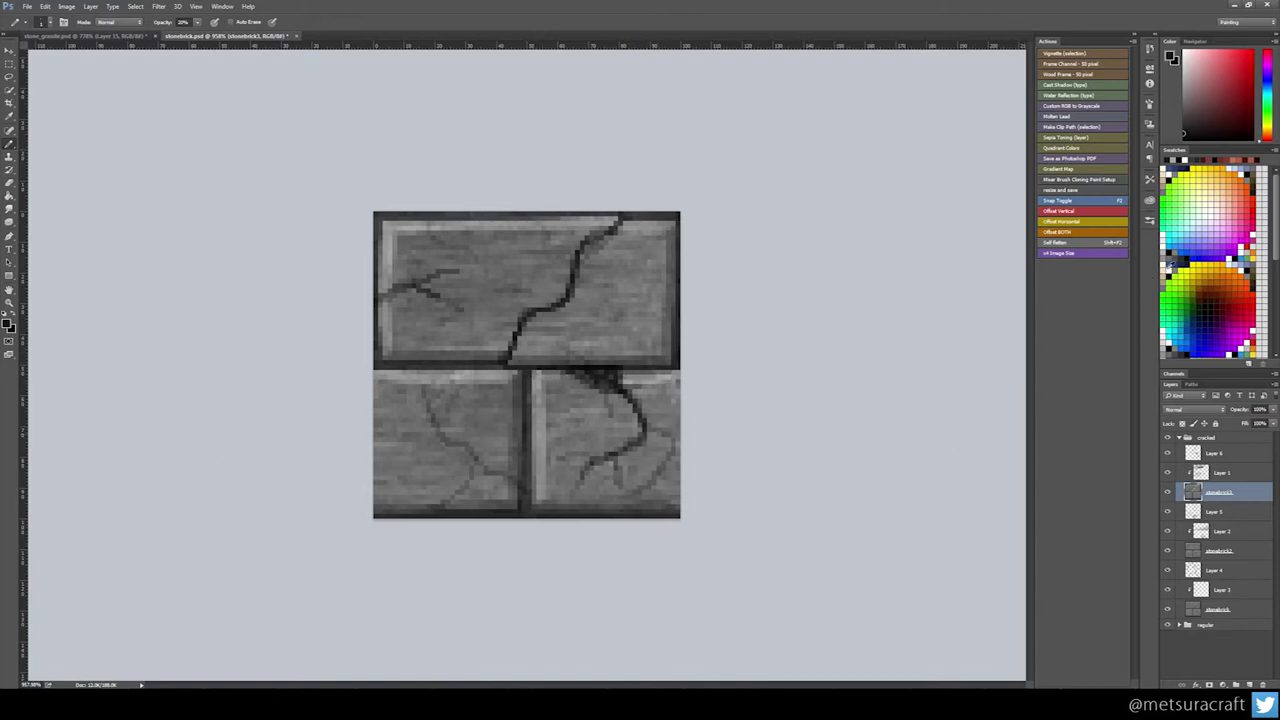
- Try to paint white highlights along the right side of the diagonal crack on the stonebrick3 layer
{"action": "left_click", "coordinate": [1185, 160]}
{"action": "left_click_drag", "start_coordinate": [514, 363], "coordinate": [536, 327]}
{"action": "key", "text": "ctrl+z"}
{"action": "mouse_move", "coordinate": [537, 322]}
{"action": "left_mouse_down"}
{"action": "mouse_move", "coordinate": [602, 296]}
{"action": "mouse_move", "coordinate": [578, 304]}
{"action": "mouse_move", "coordinate": [587, 267]}
{"action": "left_mouse_up"}
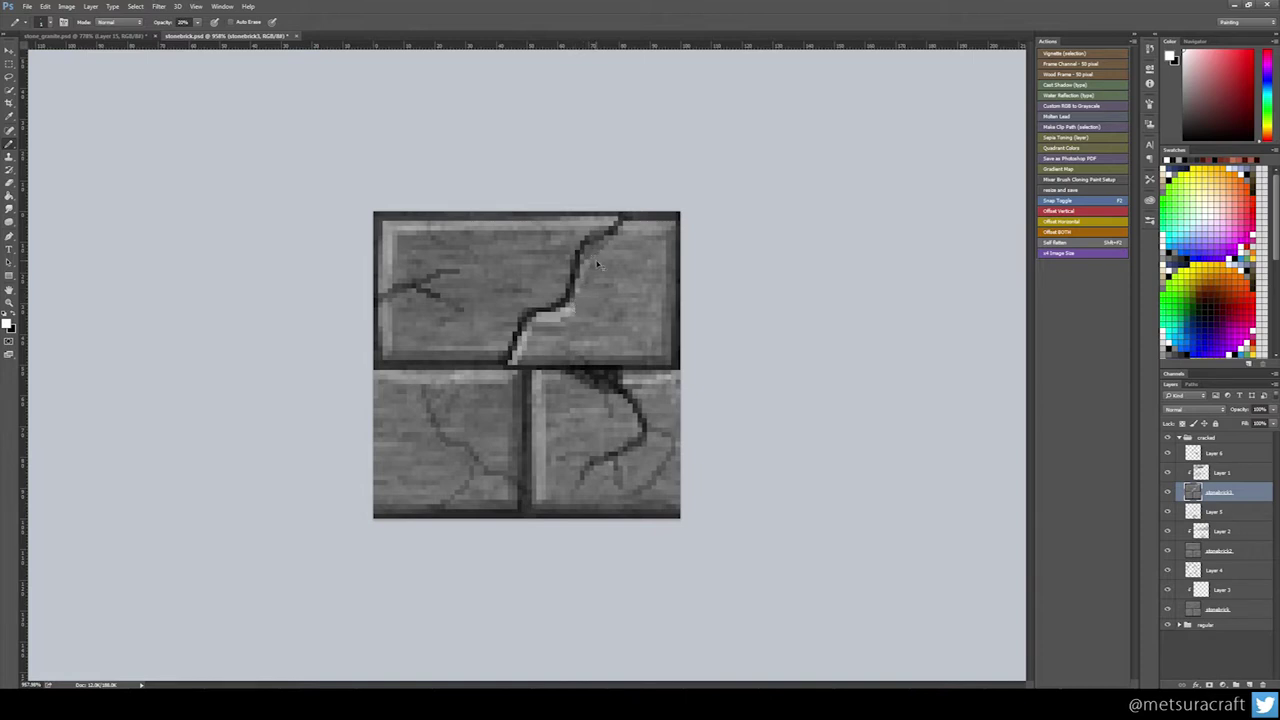
{"action": "key", "text": "ctrl+z"}
{"action": "key", "text": "ctrl+alt+z"}
{"action": "key", "text": "ctrl+alt+z"}
{"action": "key", "text": "ctrl+alt+z"}
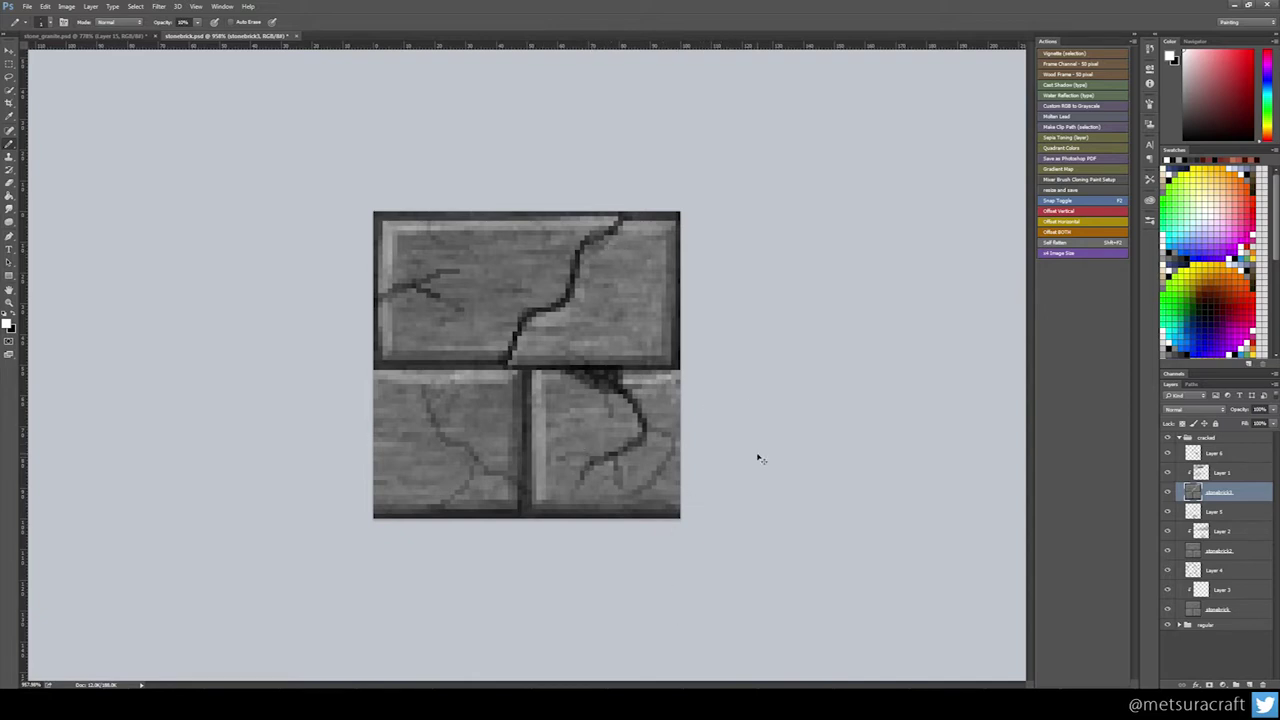
- Paint white highlights on Layer 6 along the right side of the top brick's diagonal crack
{"action": "left_click", "coordinate": [1228, 454]}
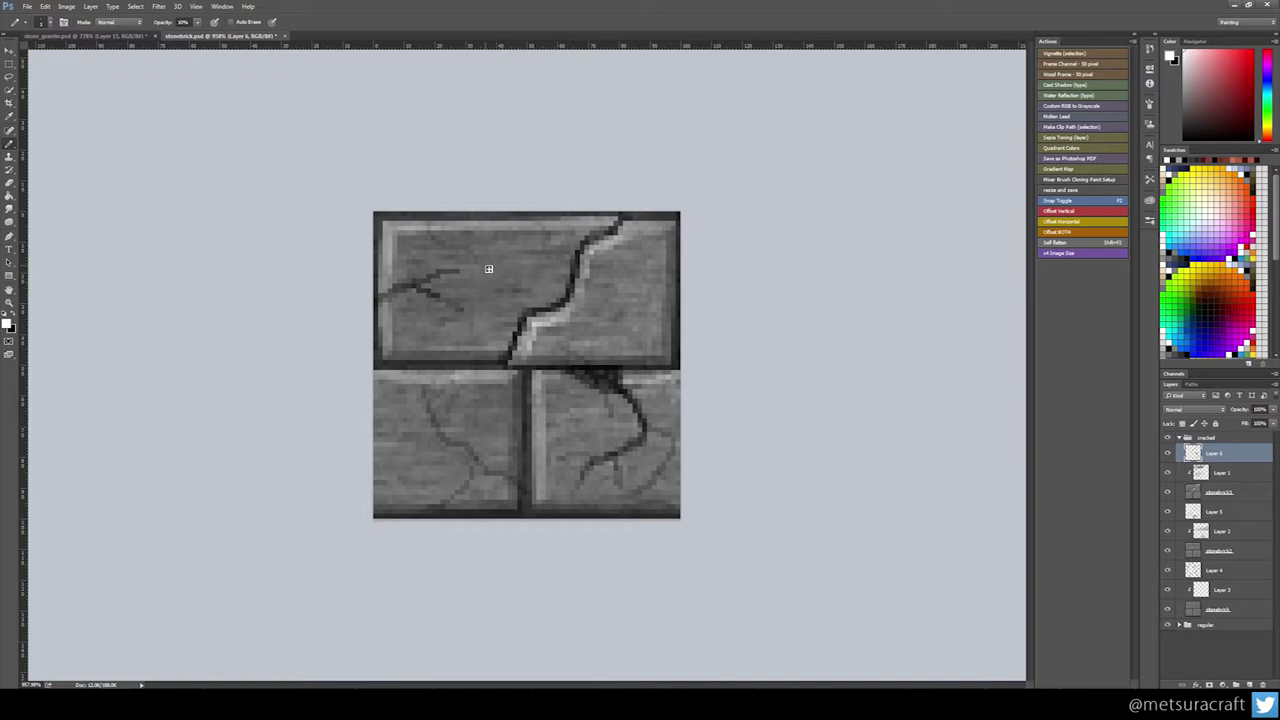
{"action": "left_click_drag", "start_coordinate": [489, 269], "coordinate": [489, 312]}
{"action": "key", "text": "ctrl+alt+z"}
{"action": "key", "text": "ctrl+alt+z"}
- Examine the granite texture in stone_granite.psd up close, and return to stonebrick.psd
{"action": "left_click", "coordinate": [64, 37]}
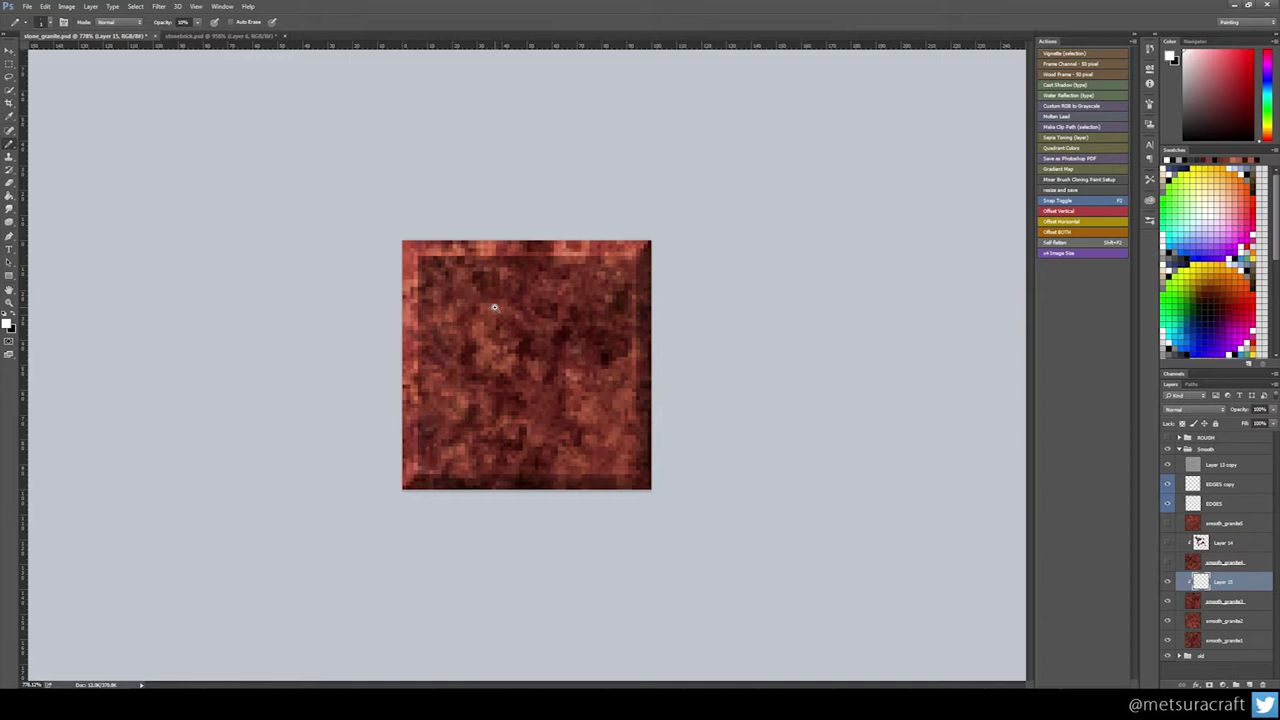
{"action": "scroll", "coordinate": [517, 309], "scroll_direction": "up", "scroll_amount": 1}
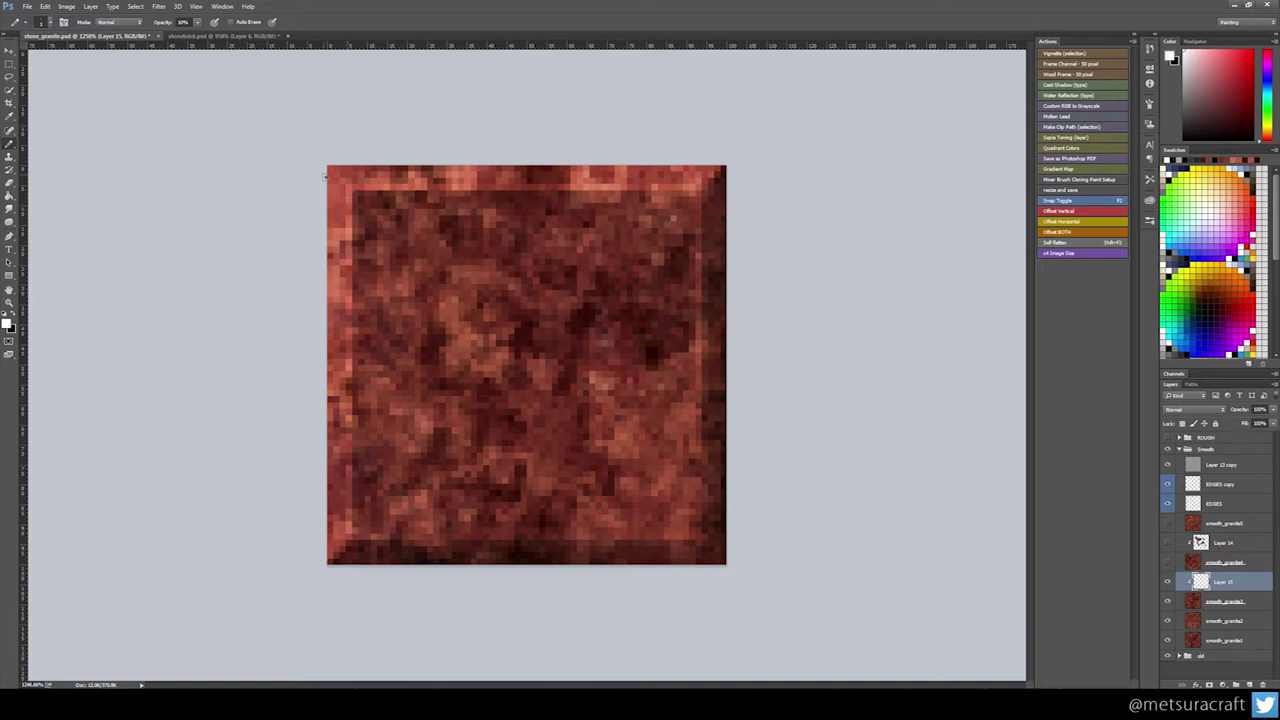
{"action": "left_click", "coordinate": [220, 36]}
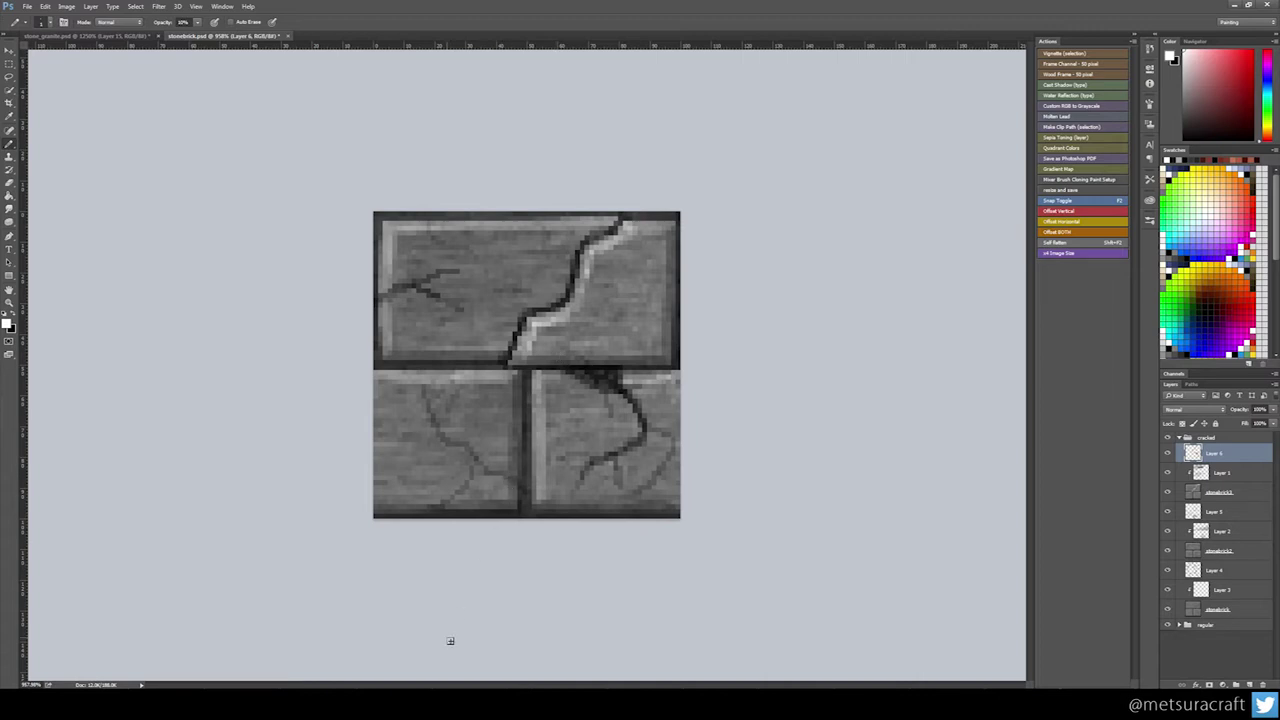
- Widen the top brick's diagonal crack with dark chips along its left side and add small branching cracks on both sides, using its sampled dark colour
{"action": "left_click", "coordinate": [575, 277], "text": "alt"}
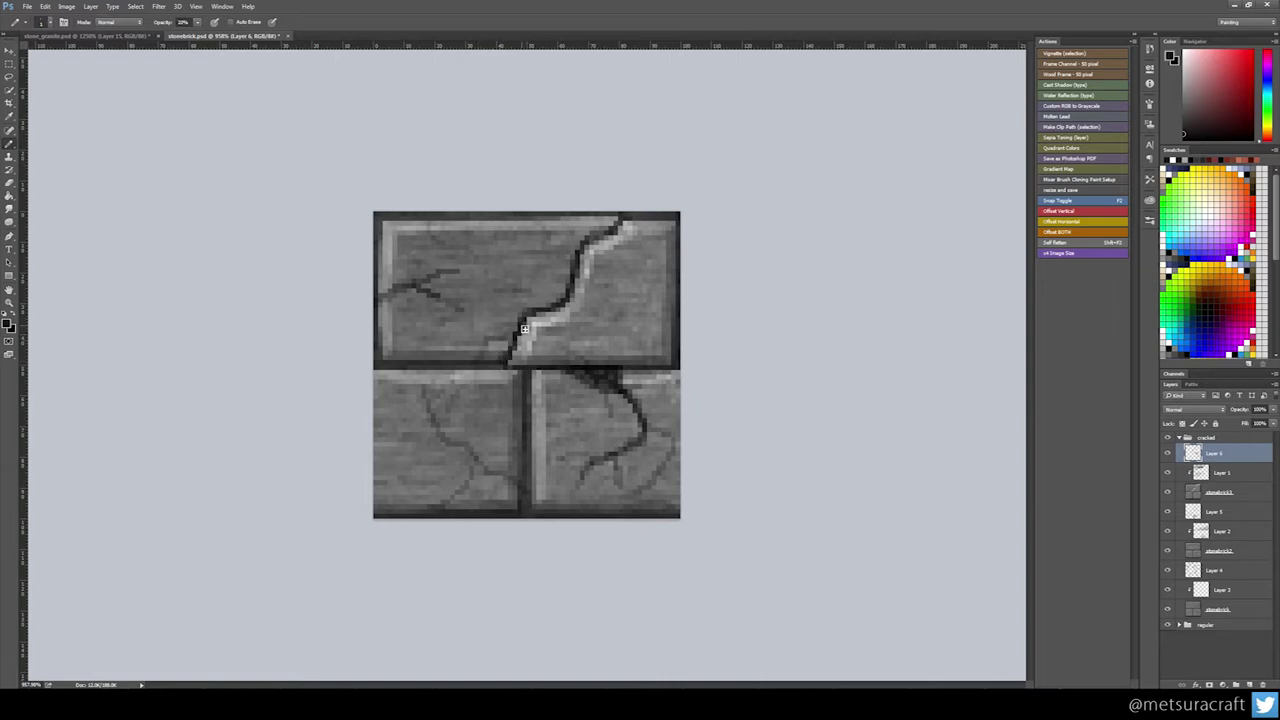
{"action": "mouse_move", "coordinate": [485, 347]}
{"action": "left_mouse_down"}
{"action": "mouse_move", "coordinate": [451, 364]}
{"action": "mouse_move", "coordinate": [507, 341]}
{"action": "left_mouse_up"}
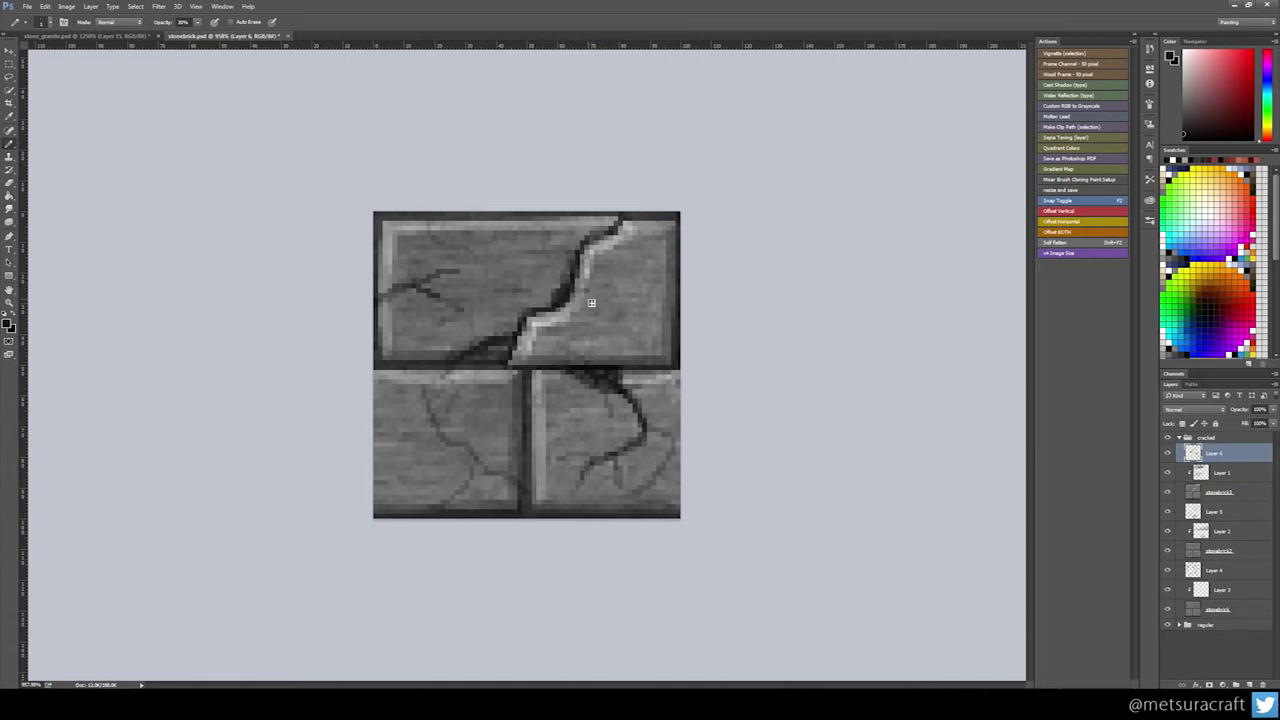
{"action": "mouse_move", "coordinate": [580, 296]}
{"action": "left_mouse_down"}
{"action": "mouse_move", "coordinate": [625, 296]}
{"action": "mouse_move", "coordinate": [610, 334]}
{"action": "left_mouse_up"}
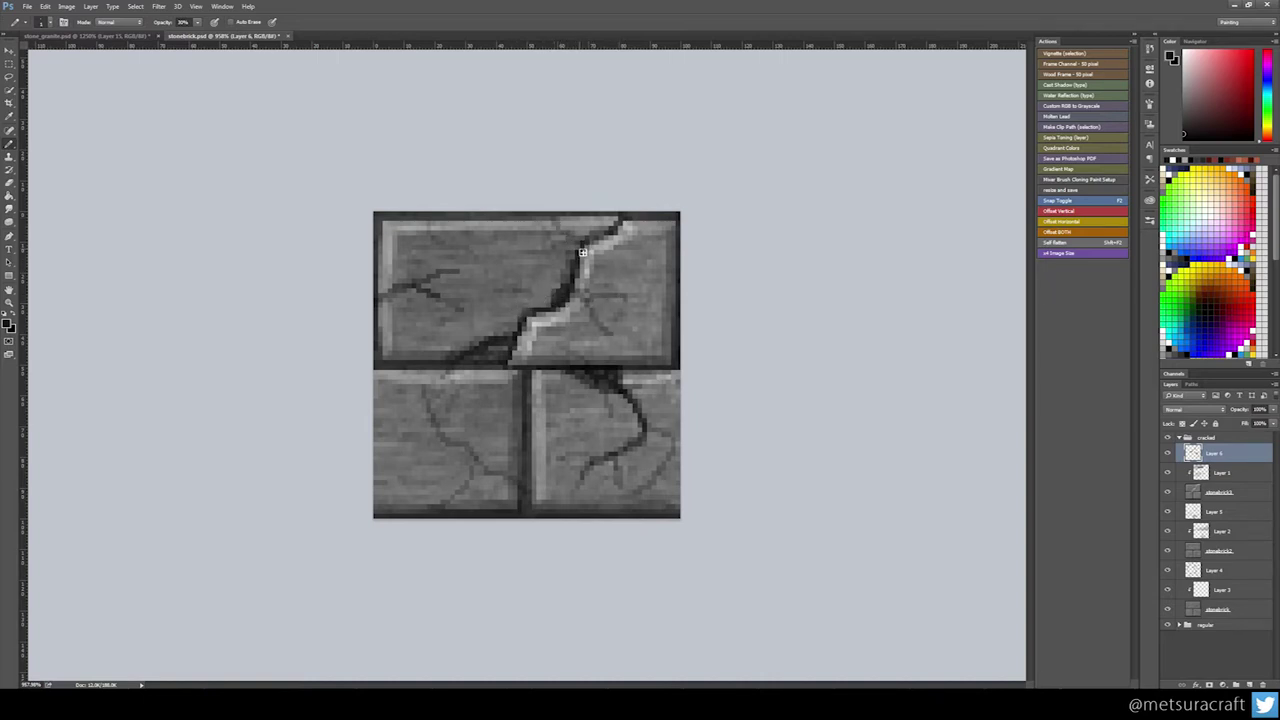
{"action": "mouse_move", "coordinate": [558, 250]}
{"action": "left_mouse_down"}
{"action": "mouse_move", "coordinate": [563, 300]}
{"action": "mouse_move", "coordinate": [562, 241]}
{"action": "left_mouse_up"}
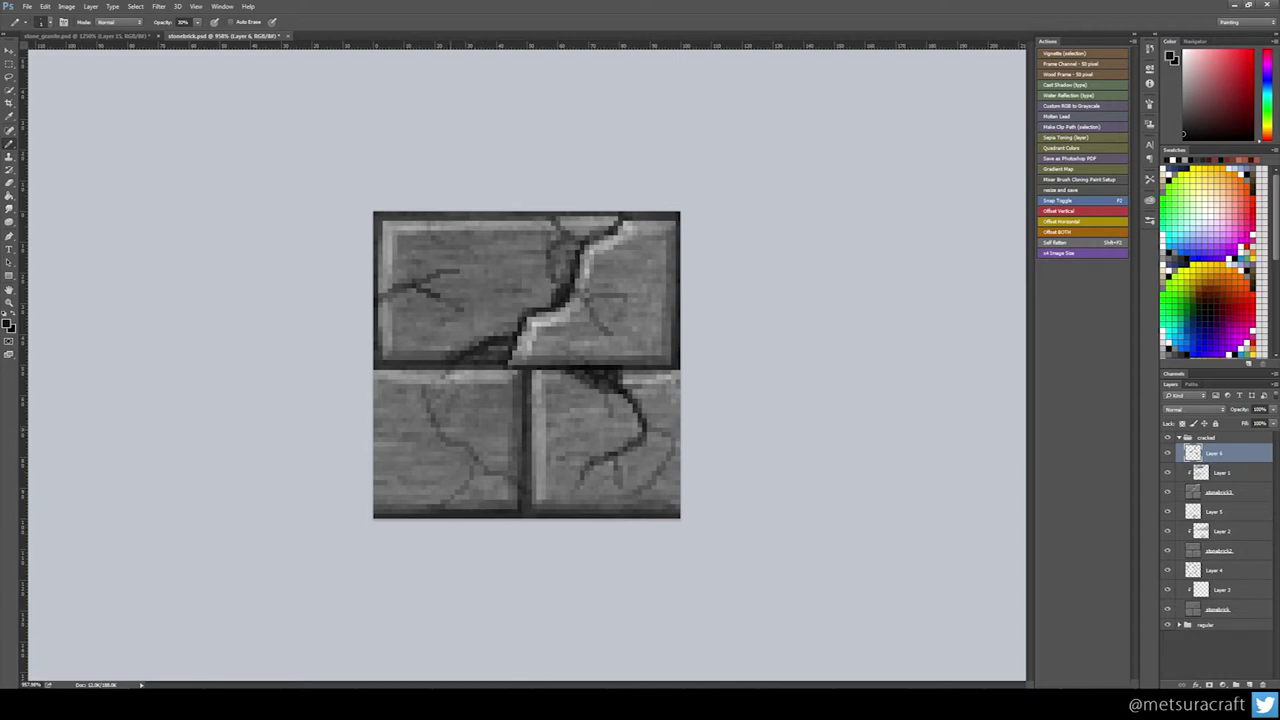
- Darken and extend the lower-left brick's cracks on Layer 6, adding branches toward the brick's edges and small ones on the lower-right brick
{"action": "mouse_move", "coordinate": [459, 450]}
{"action": "left_mouse_down"}
{"action": "mouse_move", "coordinate": [453, 494]}
{"action": "mouse_move", "coordinate": [438, 486]}
{"action": "mouse_move", "coordinate": [413, 501]}
{"action": "mouse_move", "coordinate": [449, 496]}
{"action": "mouse_move", "coordinate": [442, 476]}
{"action": "mouse_move", "coordinate": [463, 496]}
{"action": "mouse_move", "coordinate": [444, 485]}
{"action": "mouse_move", "coordinate": [473, 466]}
{"action": "left_mouse_up"}
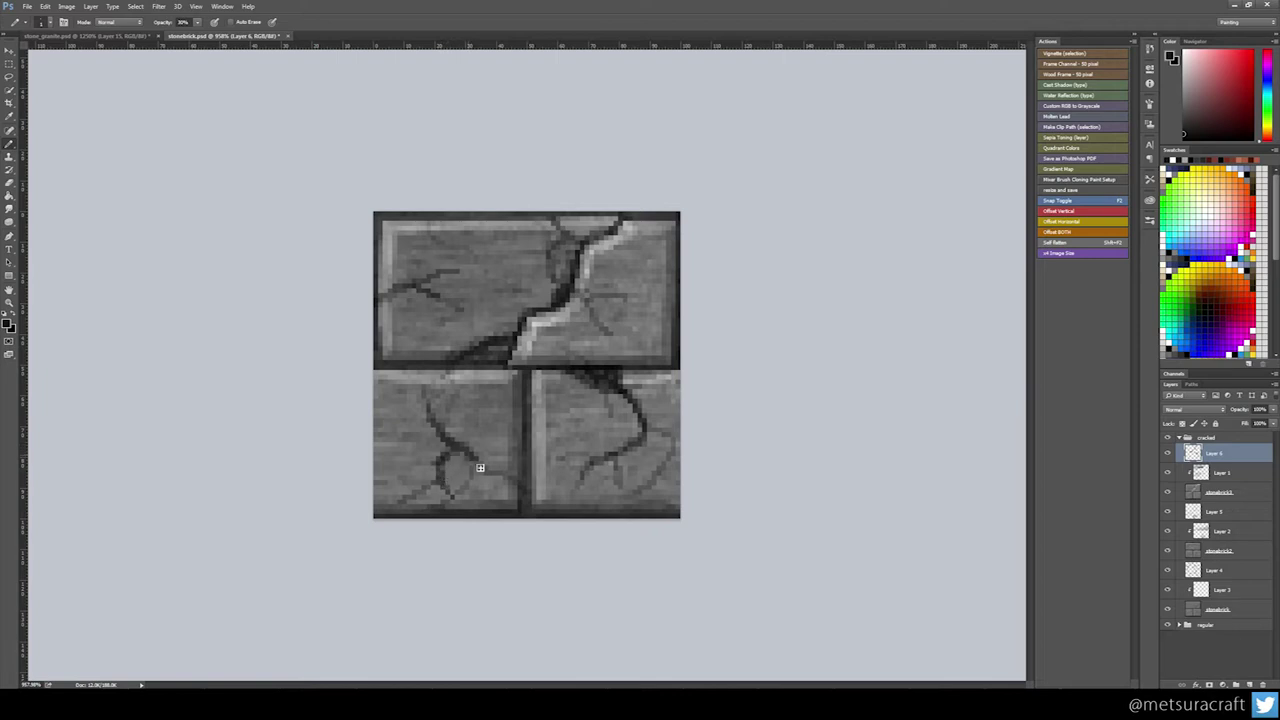
{"action": "mouse_move", "coordinate": [457, 494]}
{"action": "left_mouse_down"}
{"action": "mouse_move", "coordinate": [473, 472]}
{"action": "mouse_move", "coordinate": [486, 466]}
{"action": "mouse_move", "coordinate": [503, 486]}
{"action": "mouse_move", "coordinate": [523, 463]}
{"action": "mouse_move", "coordinate": [476, 509]}
{"action": "mouse_move", "coordinate": [451, 497]}
{"action": "mouse_move", "coordinate": [408, 507]}
{"action": "left_mouse_up"}
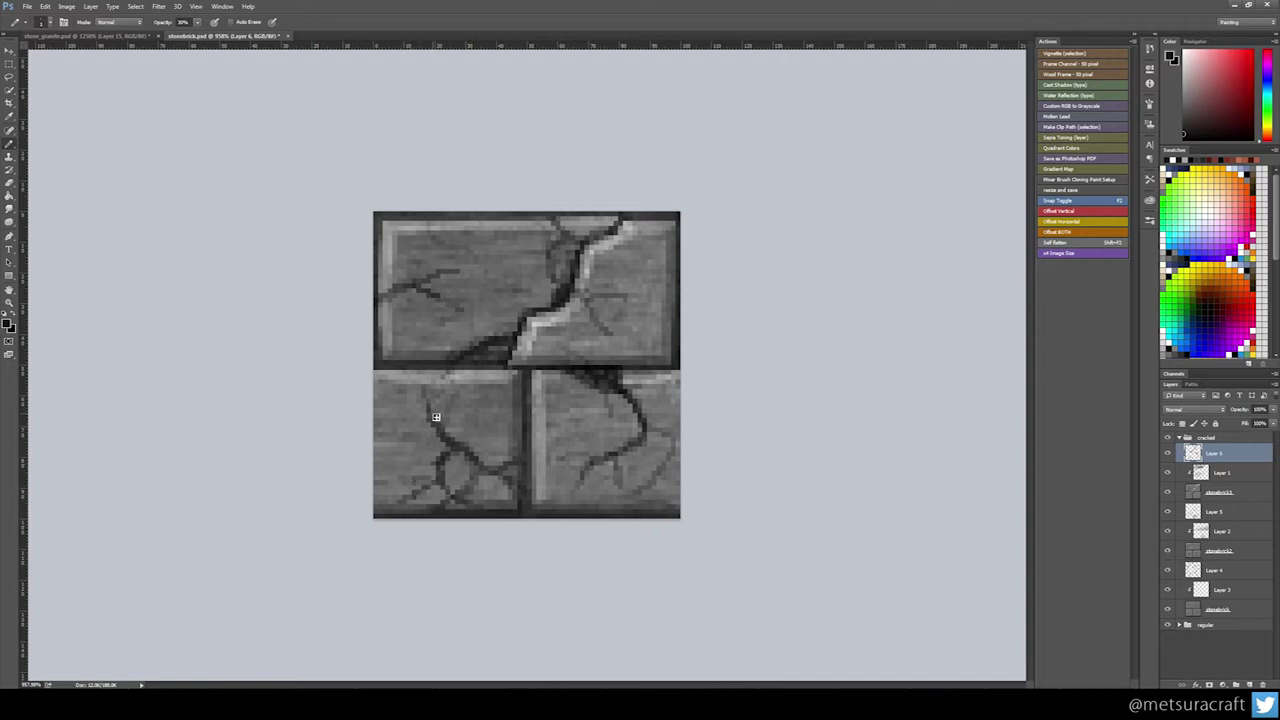
{"action": "mouse_move", "coordinate": [436, 420]}
{"action": "left_mouse_down"}
{"action": "mouse_move", "coordinate": [448, 386]}
{"action": "mouse_move", "coordinate": [408, 376]}
{"action": "left_mouse_up"}
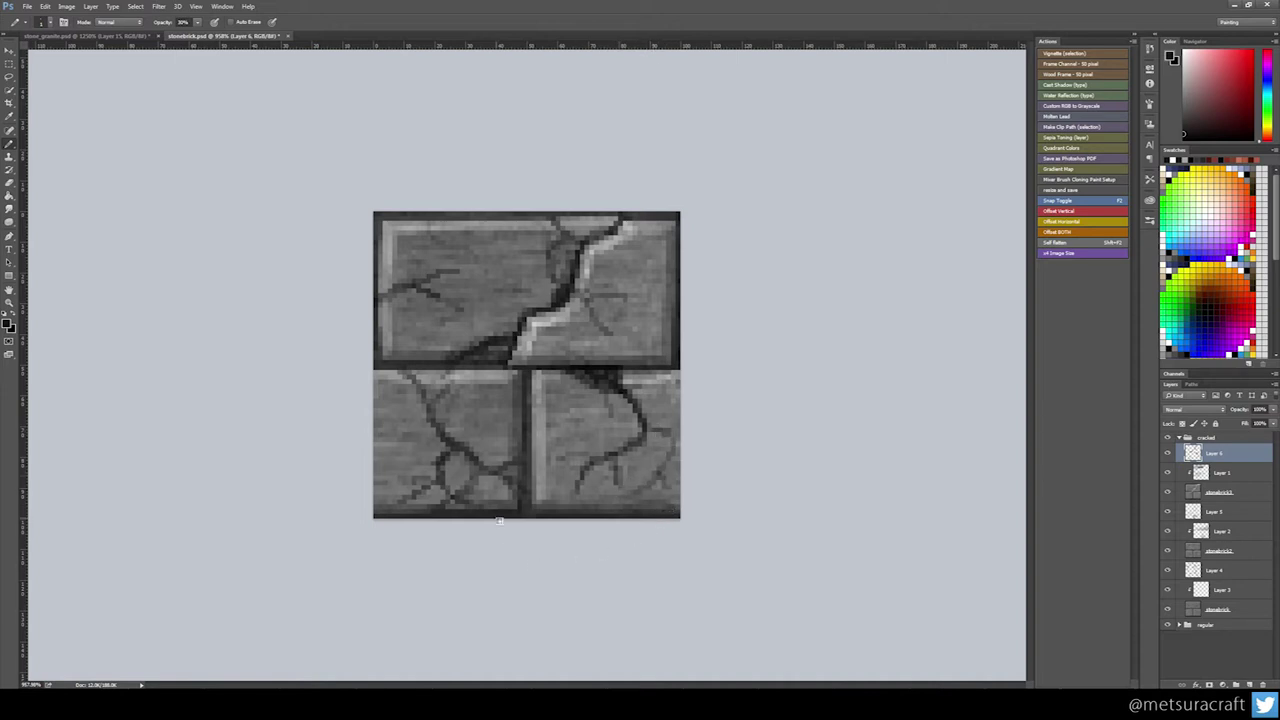
- Paint white highlights at 10% opacity beside the cracks and chips of both lower bricks on Layer 6
{"action": "left_click", "coordinate": [1171, 268]}
{"action": "key", "text": "ctrl+z"}
{"action": "mouse_move", "coordinate": [452, 470]}
{"action": "left_mouse_down"}
{"action": "mouse_move", "coordinate": [460, 458]}
{"action": "mouse_move", "coordinate": [449, 488]}
{"action": "mouse_move", "coordinate": [488, 485]}
{"action": "left_mouse_up"}
{"action": "key", "text": "1"}
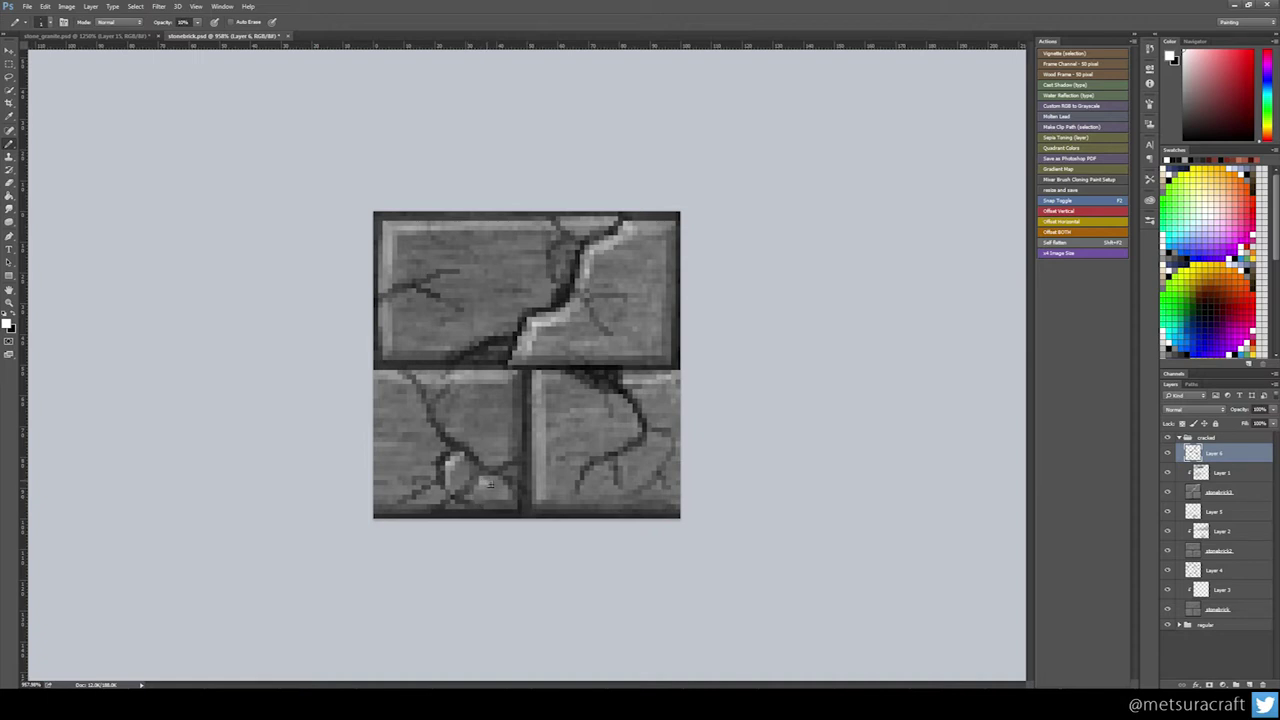
{"action": "left_click_drag", "start_coordinate": [482, 490], "coordinate": [488, 485]}
{"action": "left_click", "coordinate": [487, 482]}
{"action": "left_click_drag", "start_coordinate": [623, 466], "coordinate": [630, 484]}
{"action": "left_click", "coordinate": [627, 463]}
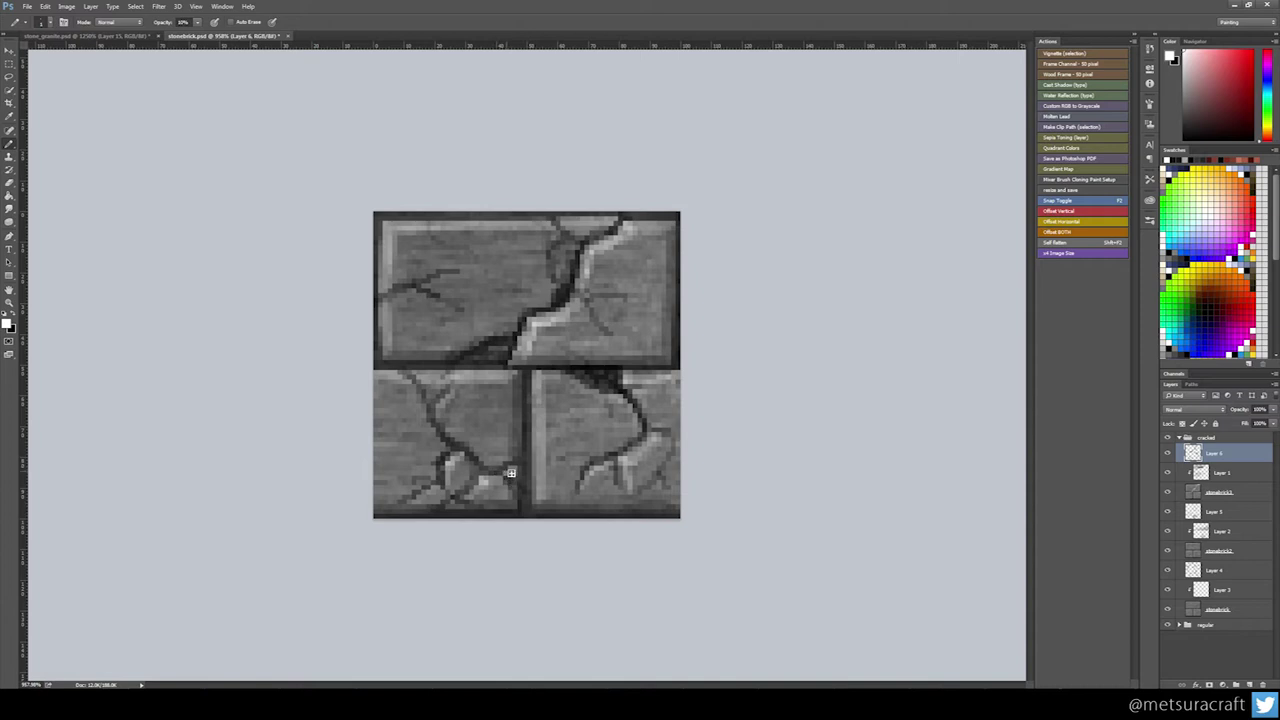
- Touch up the crack edges on Layer 6 with light and dark colours sampled from the texture
{"action": "left_click", "coordinate": [568, 297], "text": "alt"}
{"action": "left_click", "coordinate": [483, 479], "text": "alt"}
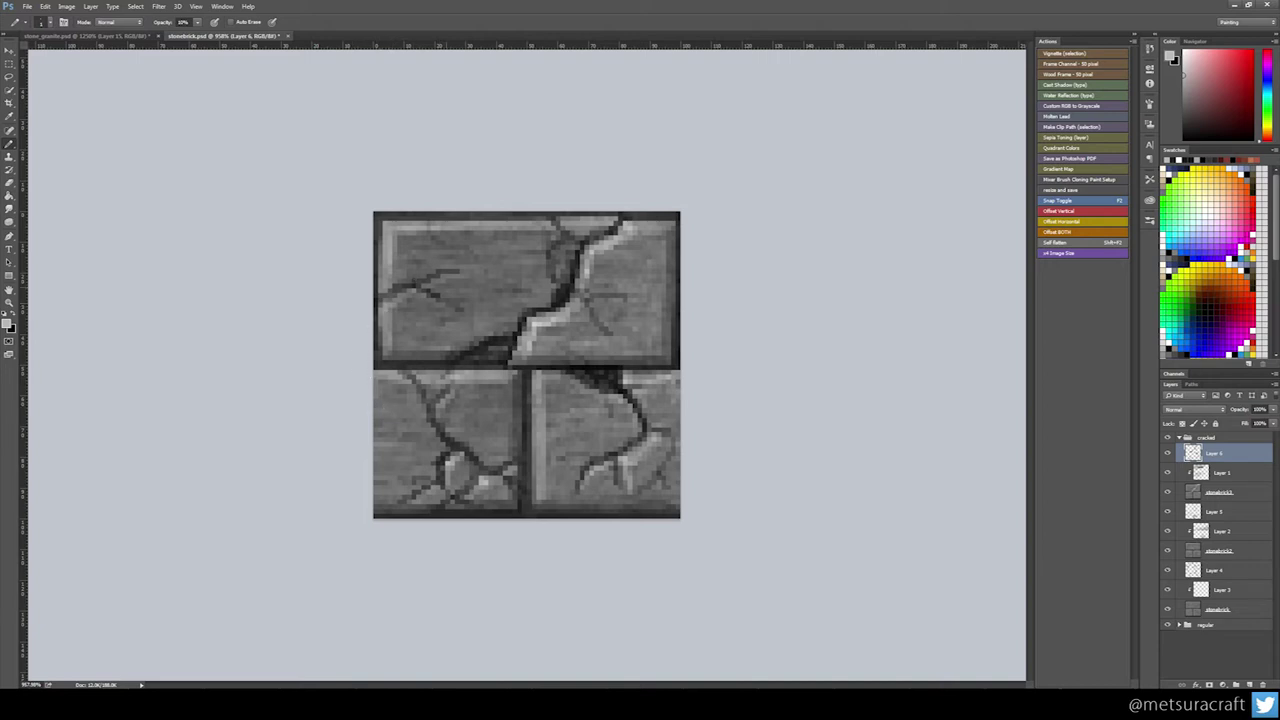
{"action": "left_click", "coordinate": [1169, 240]}
{"action": "left_click", "coordinate": [620, 389], "text": "alt"}
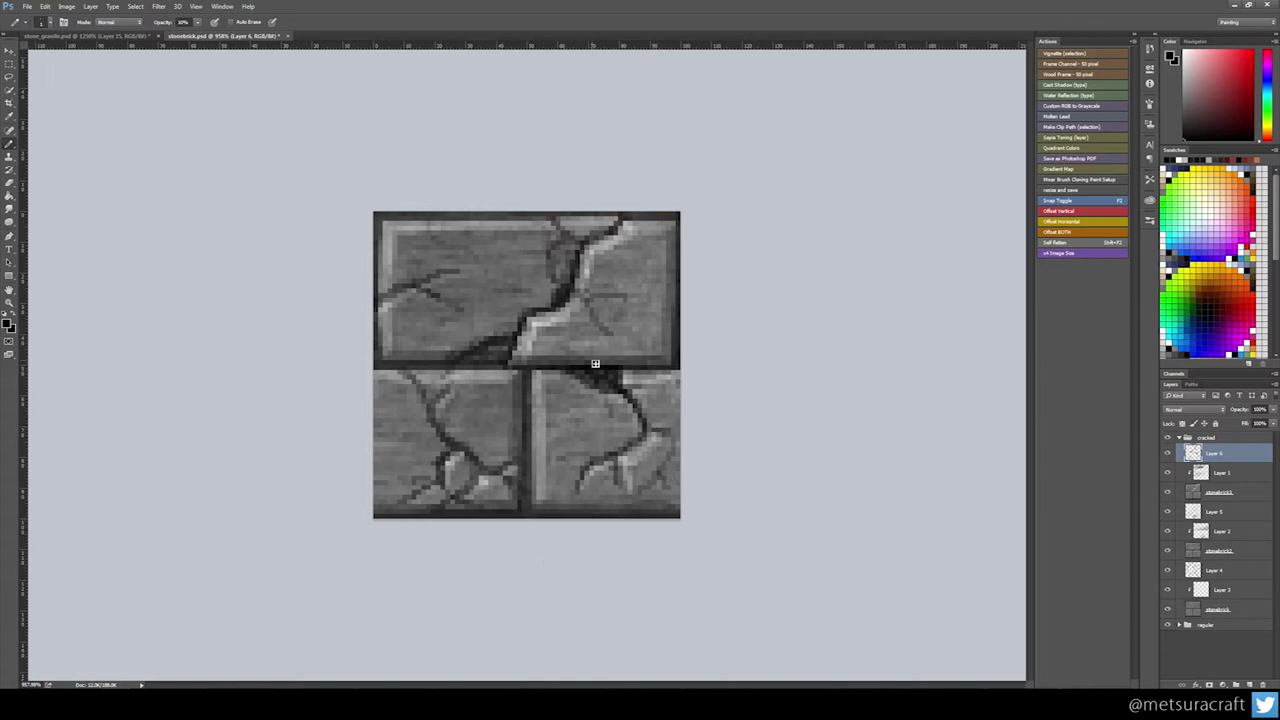
{"action": "left_click", "coordinate": [568, 223], "text": "alt"}
{"action": "left_click", "coordinate": [495, 340], "text": "alt"}
- Hide the layers of the third and second cracked variants, leaving the first variant showing, and select the stonebrick layer
{"action": "left_click_drag", "start_coordinate": [1169, 487], "coordinate": [1167, 453]}
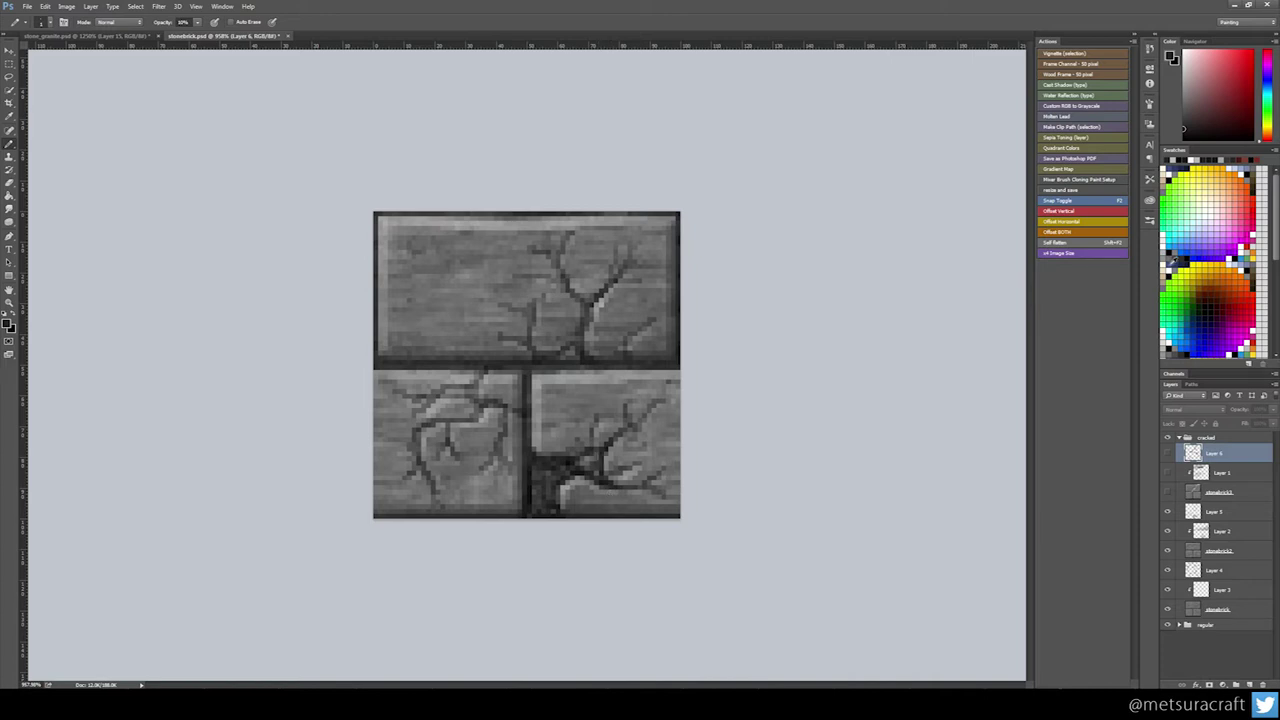
{"action": "key", "text": "x"}
{"action": "left_click", "coordinate": [570, 490]}
{"action": "left_click_drag", "start_coordinate": [1168, 541], "coordinate": [1182, 510]}
{"action": "left_click", "coordinate": [1220, 606]}
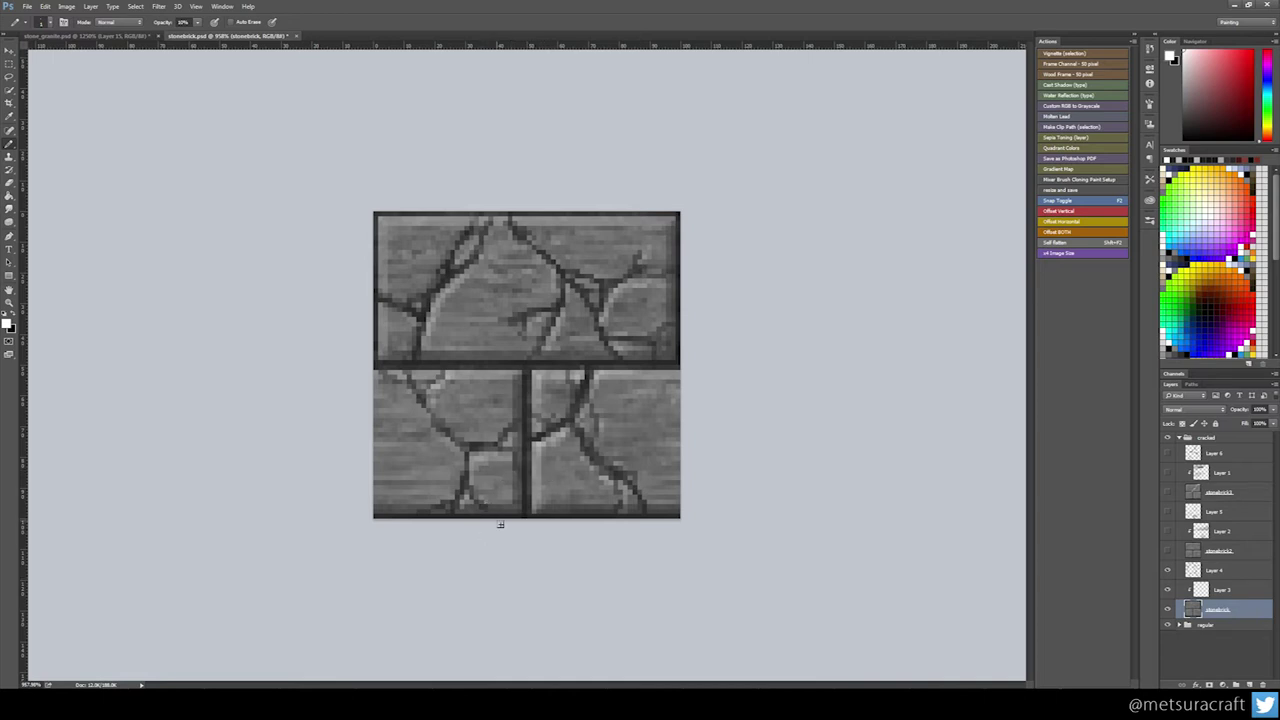
- Compare the third cracked variant with the first by toggling the visibility of Layer 6, Layer 1 and stonebrick3
{"action": "left_click", "coordinate": [1165, 493]}
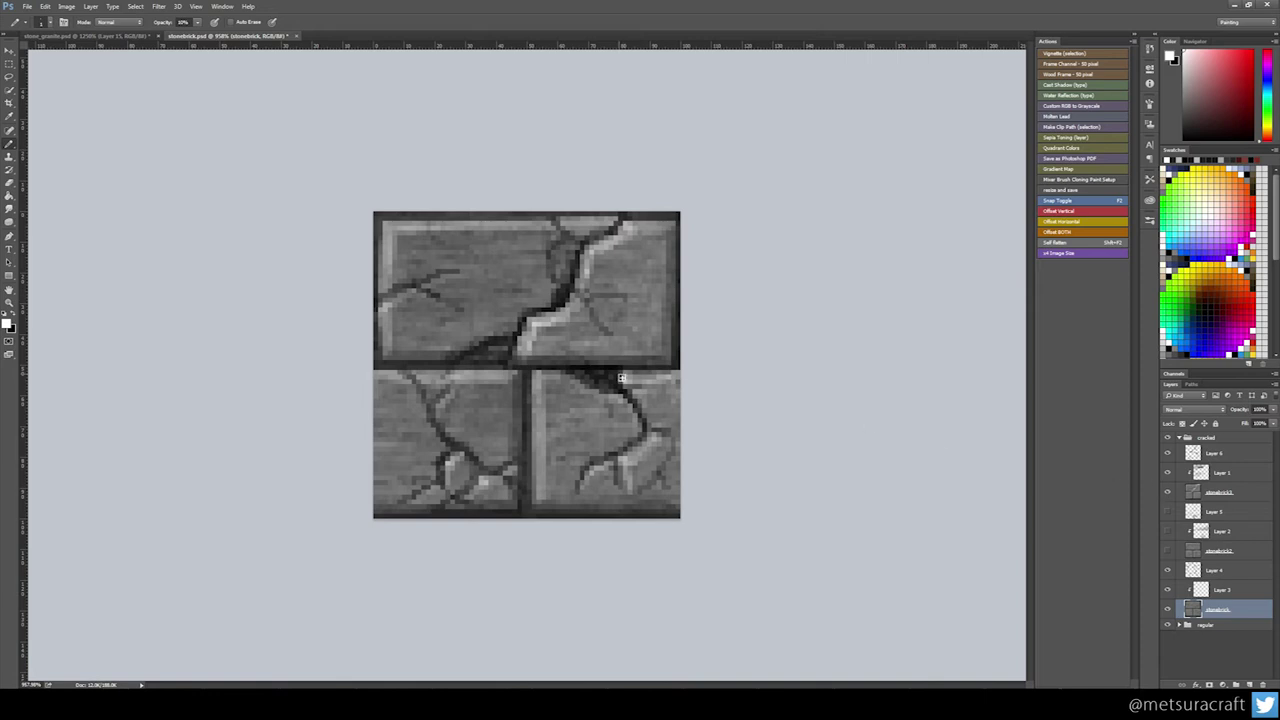
{"action": "left_click", "coordinate": [1167, 447]}
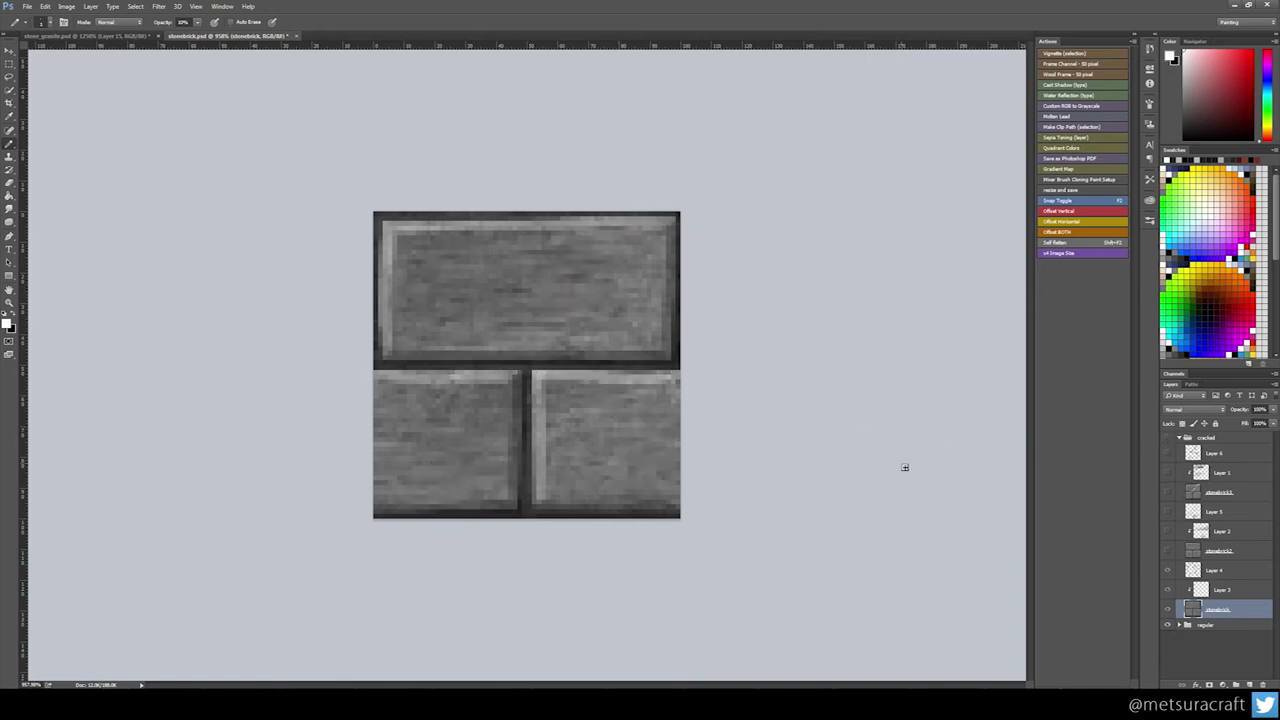
{"action": "left_click", "coordinate": [1167, 491]}
{"action": "left_click", "coordinate": [1167, 471]}
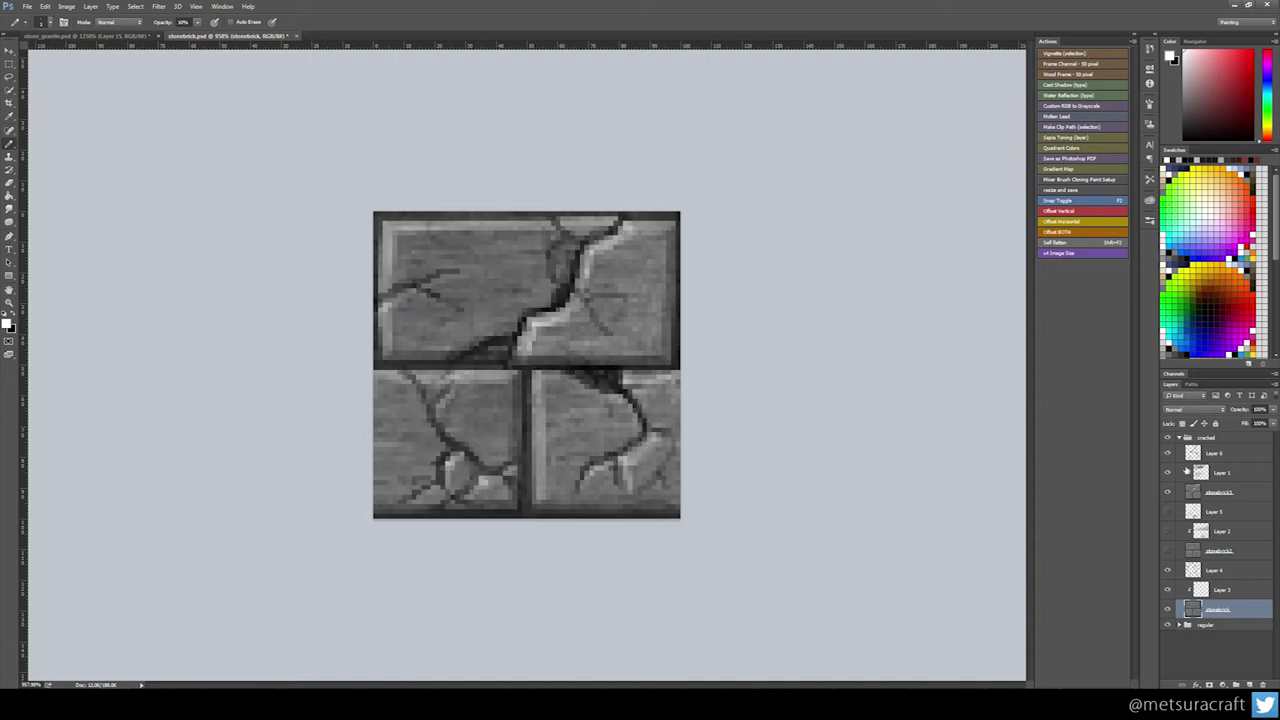
{"action": "left_click", "coordinate": [1167, 492]}
{"action": "left_click", "coordinate": [1167, 472]}
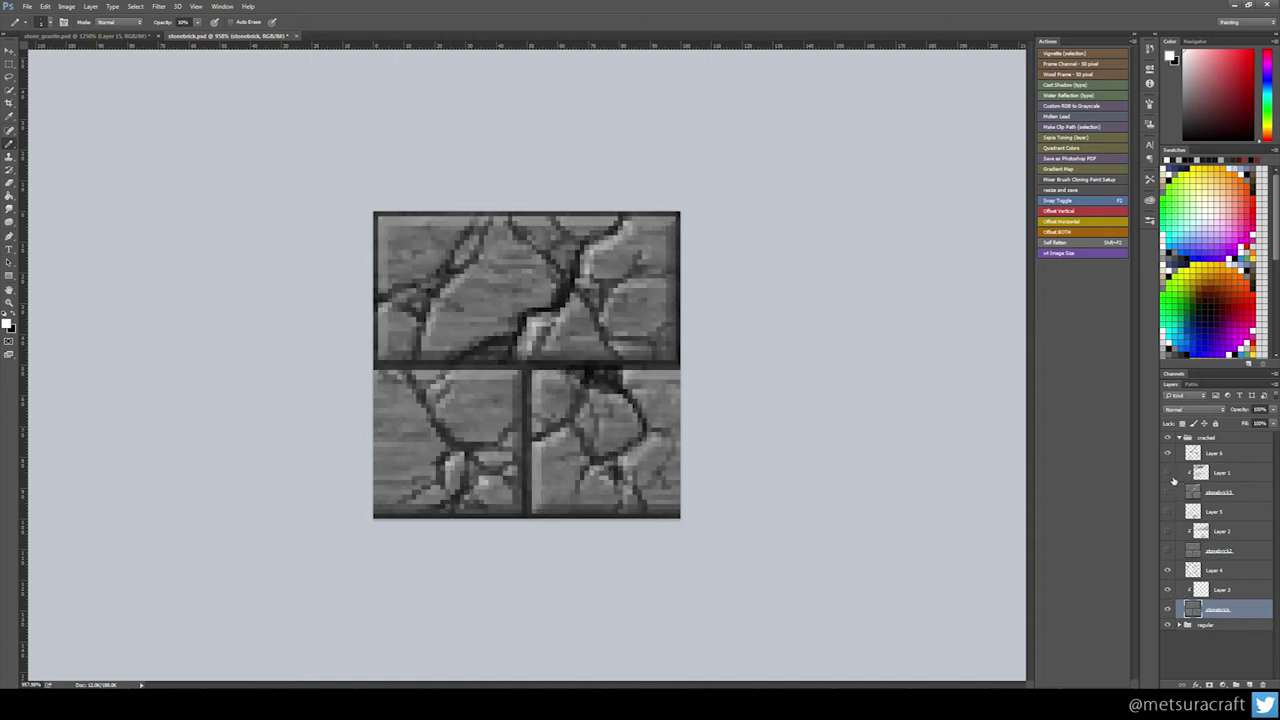
{"action": "left_click", "coordinate": [1166, 453]}
- On Layer 4, paint white highlights along the top of the lower-left brick's small corner piece and thicken the adjacent crack in a dark colour
{"action": "left_click", "coordinate": [1214, 571]}
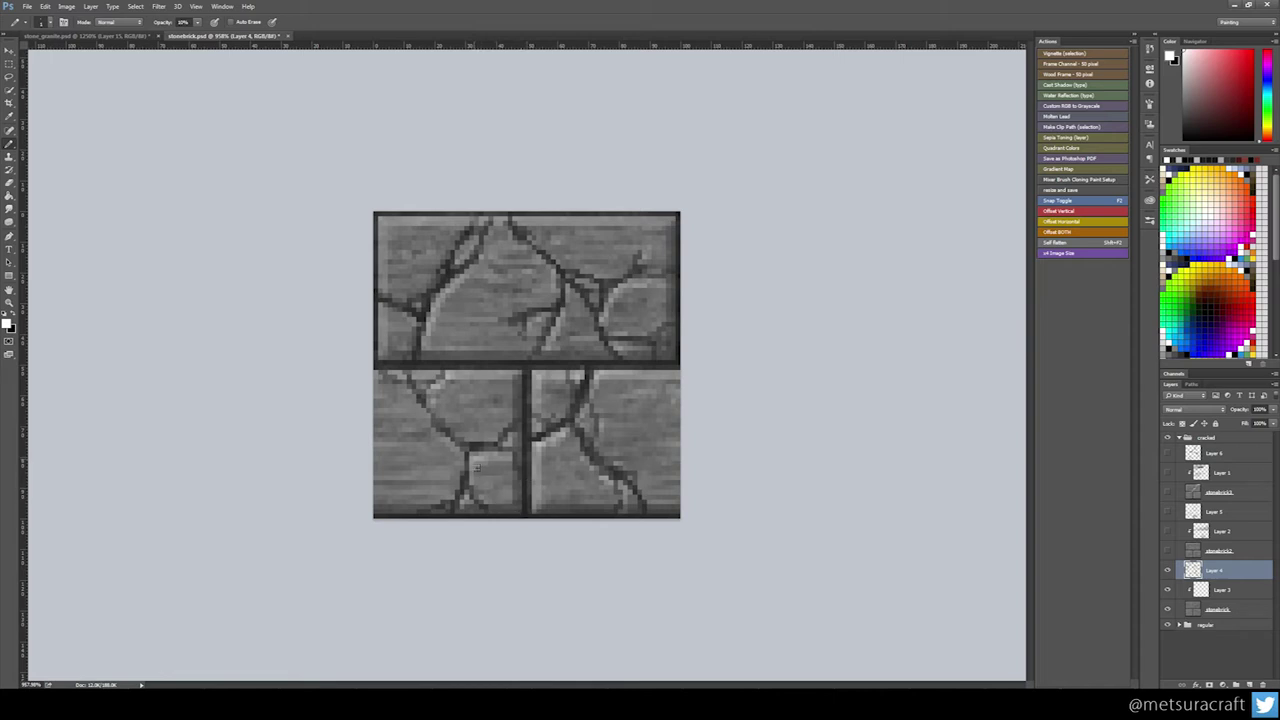
{"action": "mouse_move", "coordinate": [482, 464]}
{"action": "left_mouse_down"}
{"action": "mouse_move", "coordinate": [478, 482]}
{"action": "mouse_move", "coordinate": [512, 465]}
{"action": "left_mouse_up"}
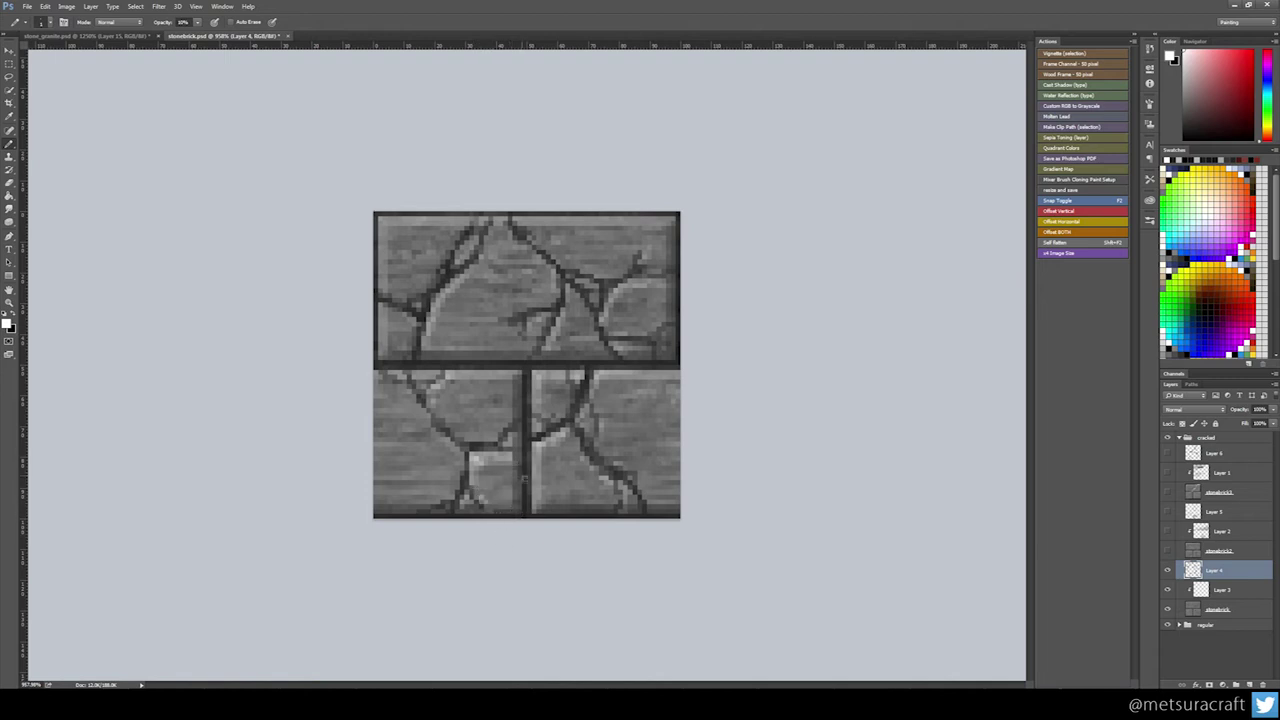
{"action": "left_click", "coordinate": [1170, 345]}
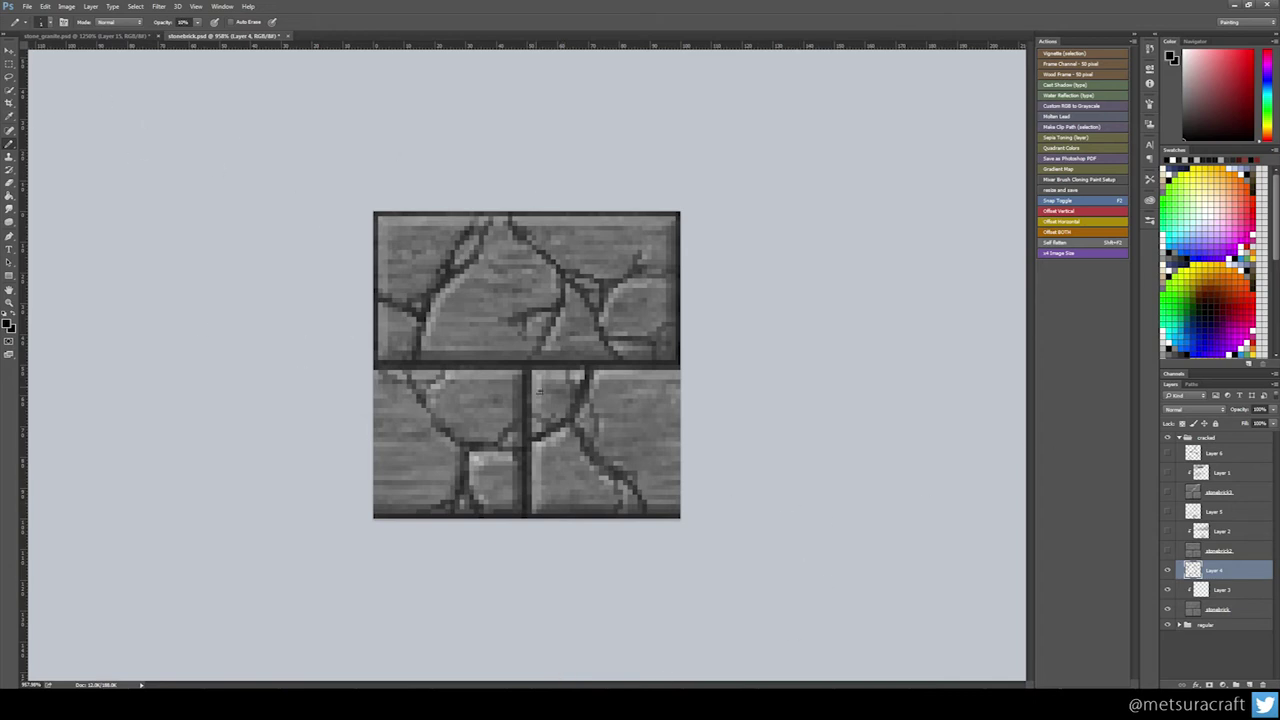
- Export the first cracked variant as a PNG to the resource pack's textures blocks folder, replacing stonebrick_cracked.png
{"action": "left_click", "coordinate": [28, 6]}
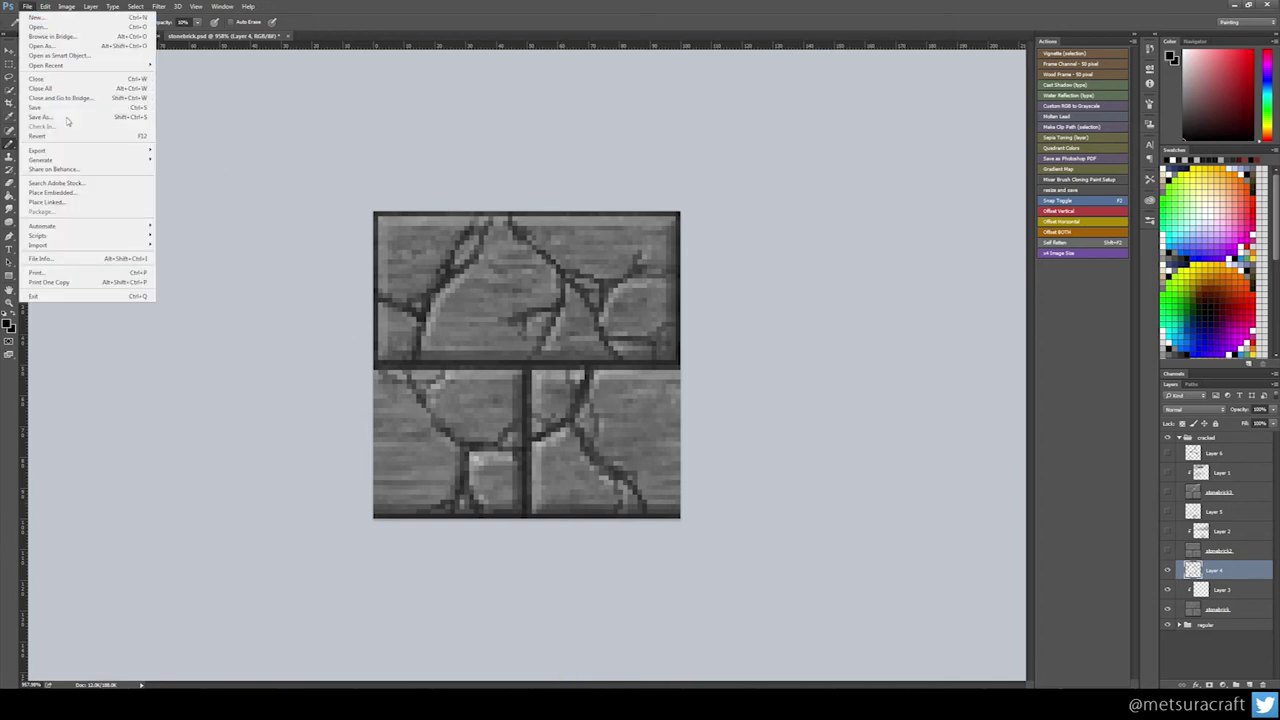
{"action": "left_click", "coordinate": [66, 118]}
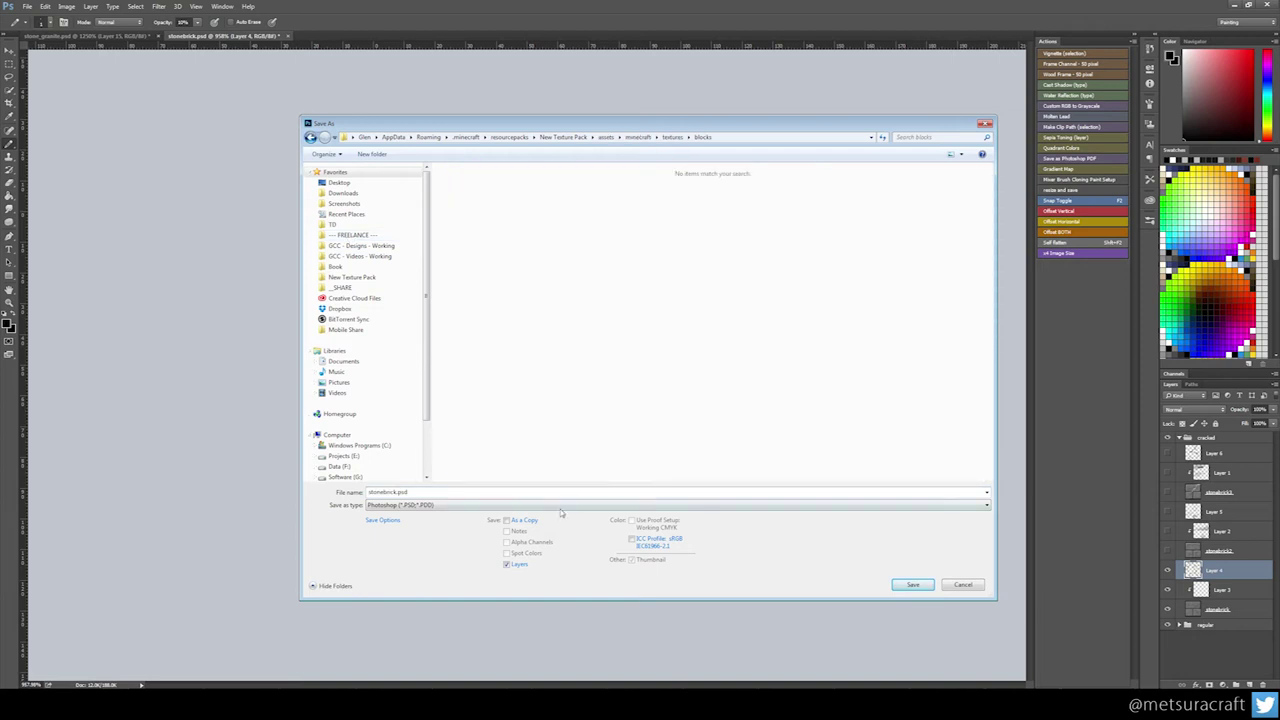
{"action": "left_click", "coordinate": [561, 506]}
{"action": "left_click", "coordinate": [444, 647]}
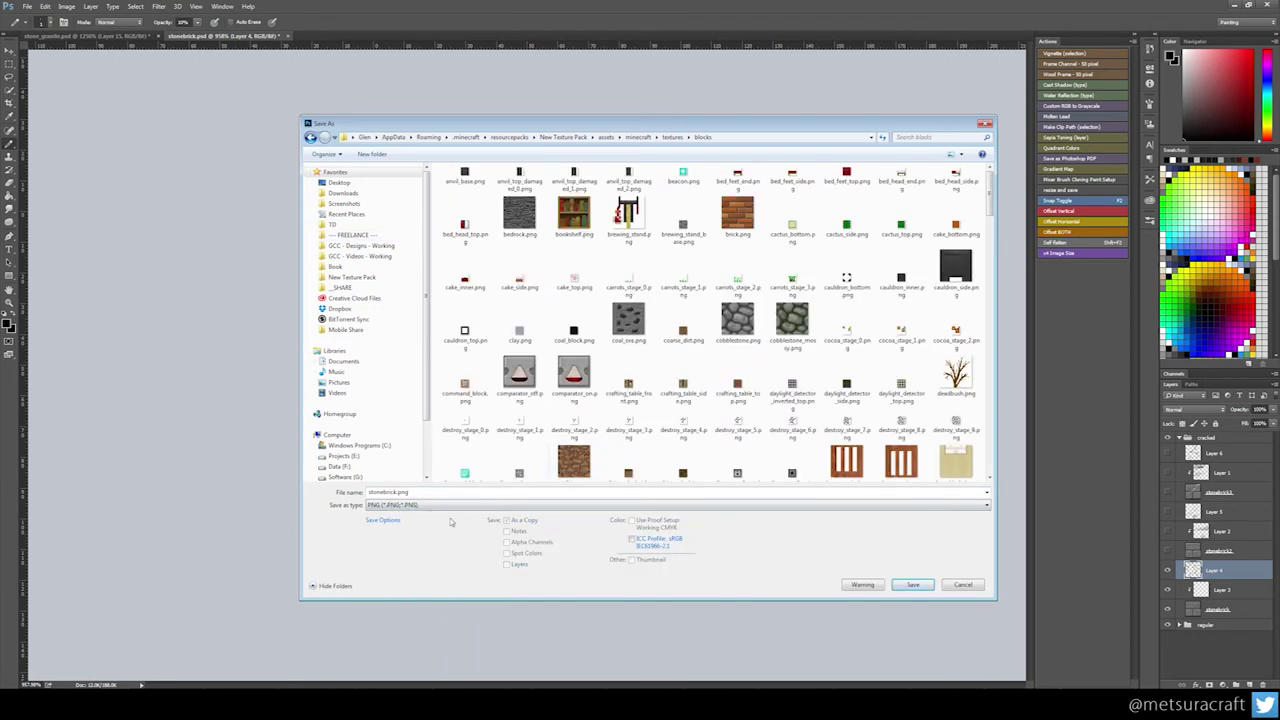
{"action": "scroll", "coordinate": [845, 285], "scroll_direction": "down", "scroll_amount": 10}
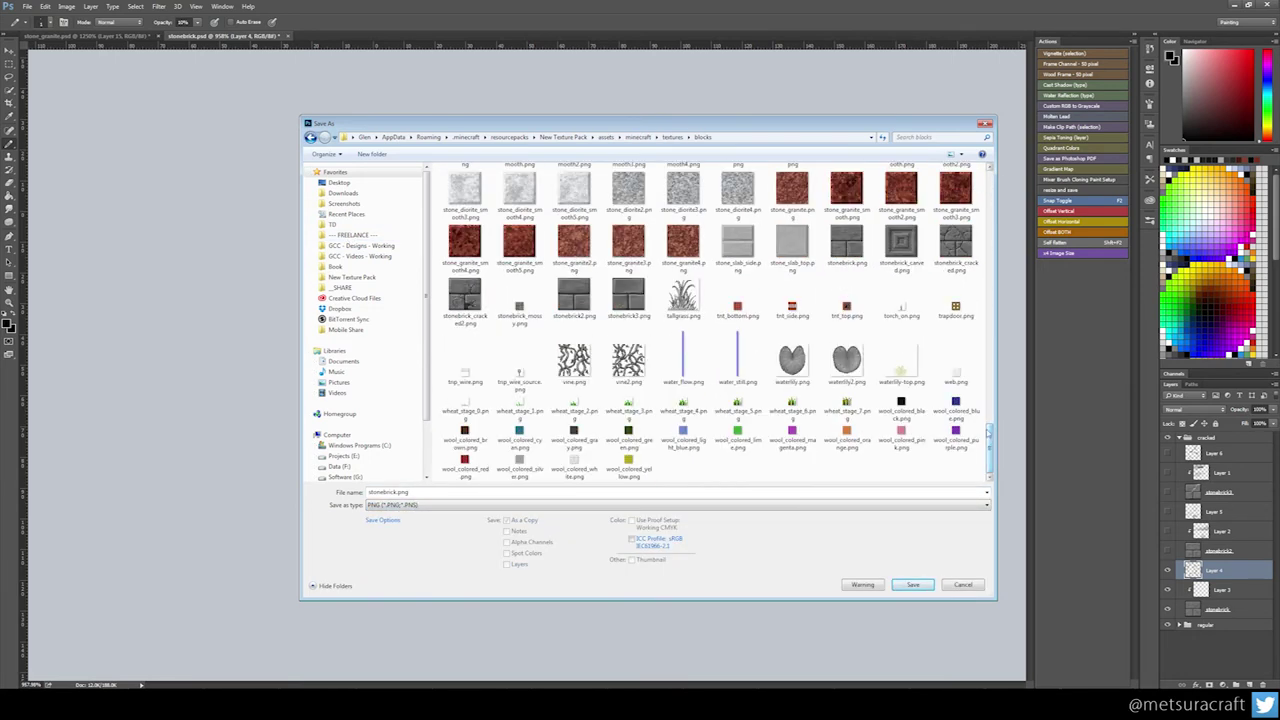
{"action": "left_click", "coordinate": [955, 242]}
{"action": "left_click", "coordinate": [912, 584]}
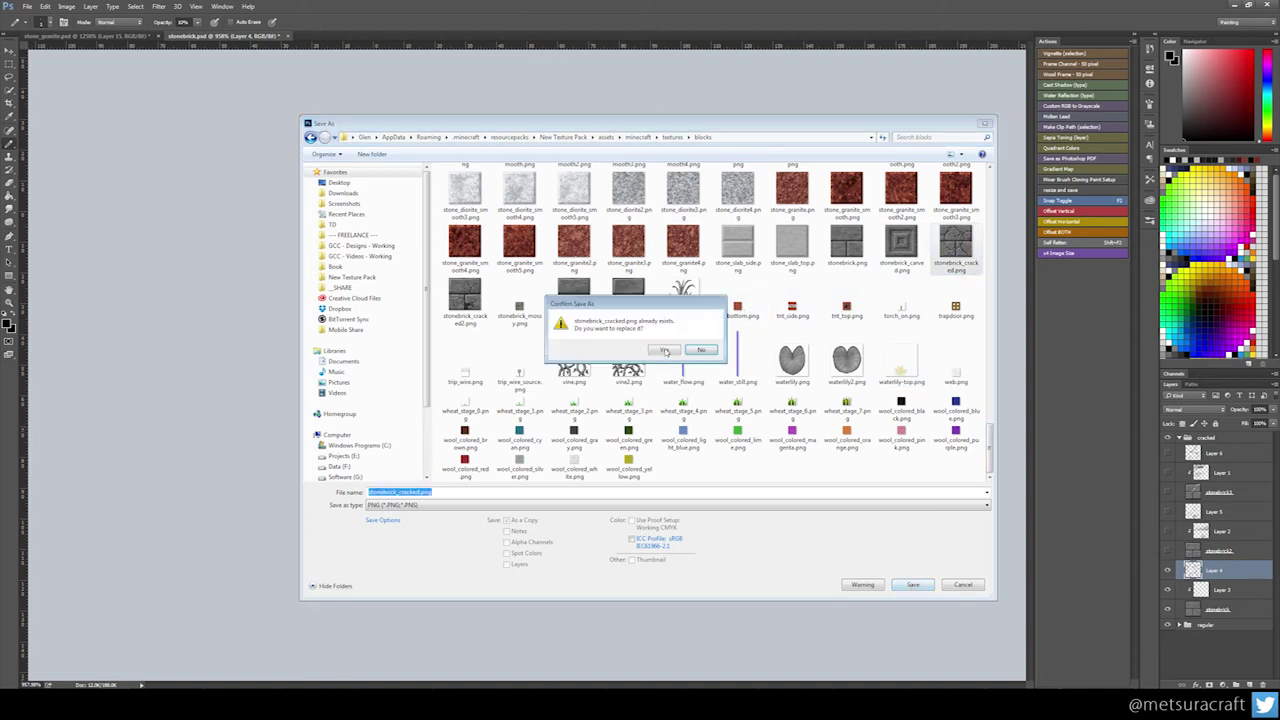
{"action": "left_click", "coordinate": [665, 350]}
{"action": "left_click", "coordinate": [660, 172]}
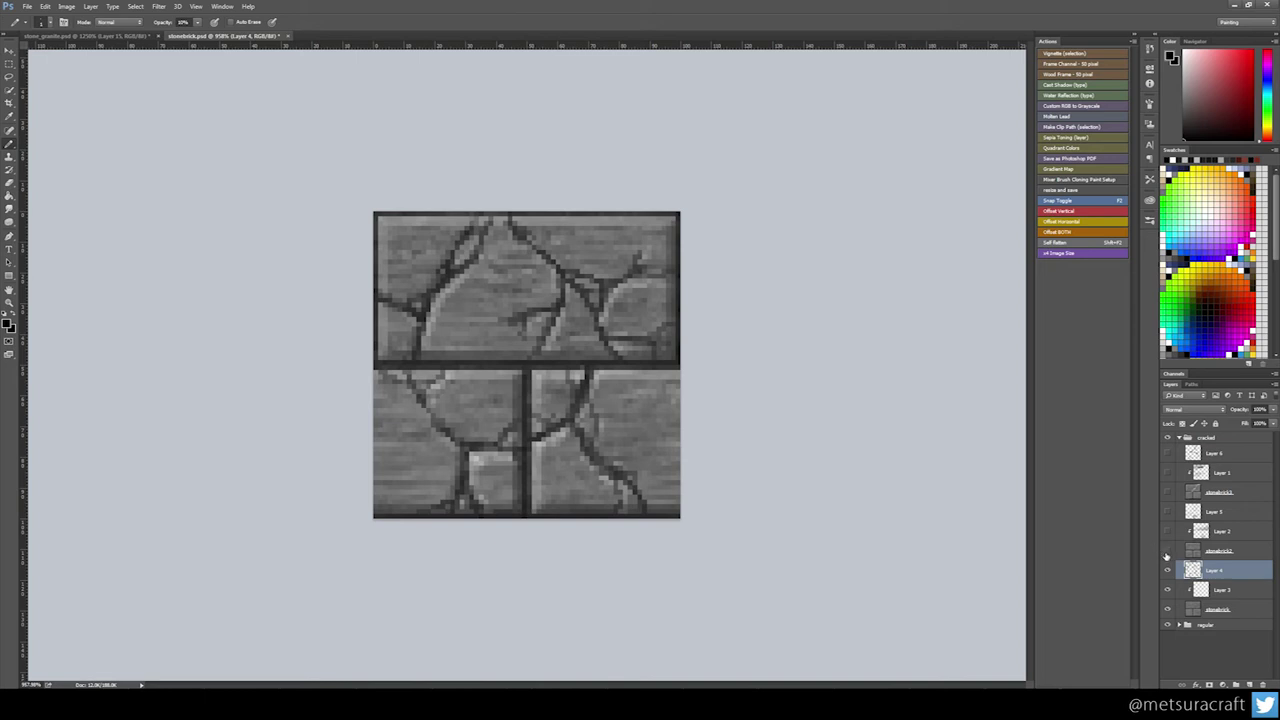
- Show the second variant's layers and export it as a PNG to the textures blocks folder, replacing stonebrick_cracked2.png
{"action": "left_click_drag", "start_coordinate": [1166, 556], "coordinate": [1170, 518]}
{"action": "left_click", "coordinate": [28, 7]}
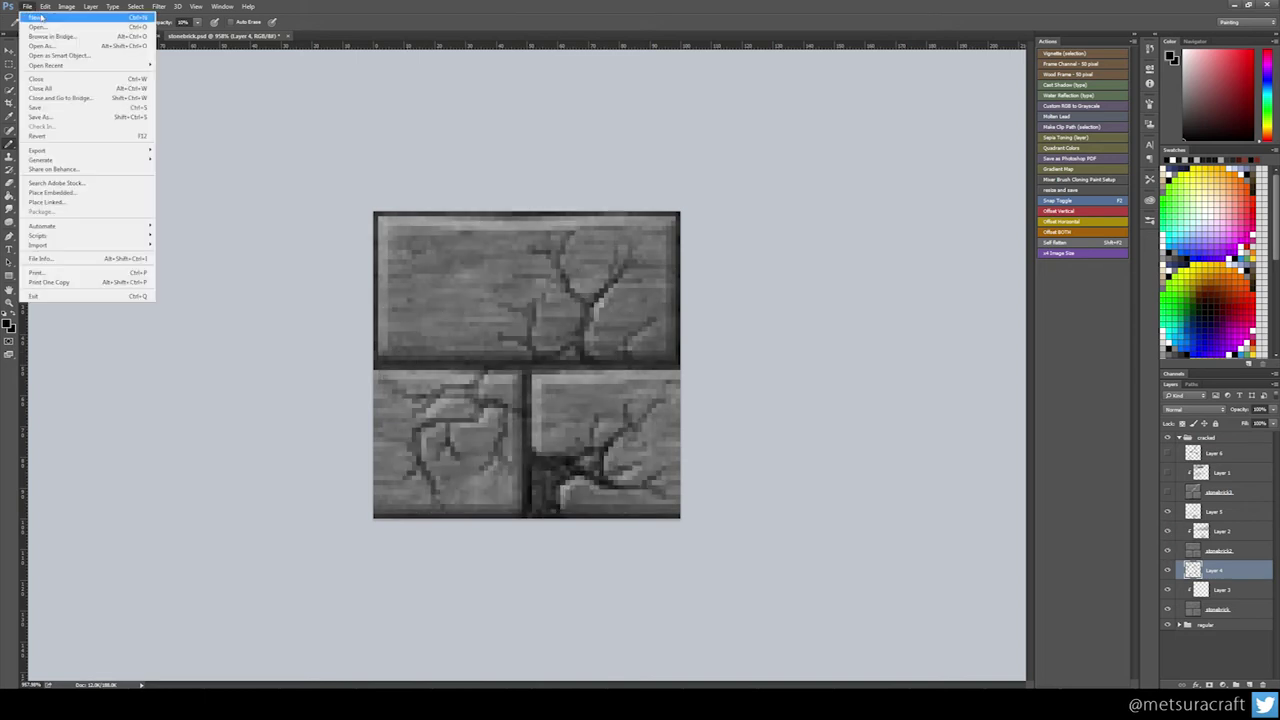
{"action": "left_click", "coordinate": [88, 118]}
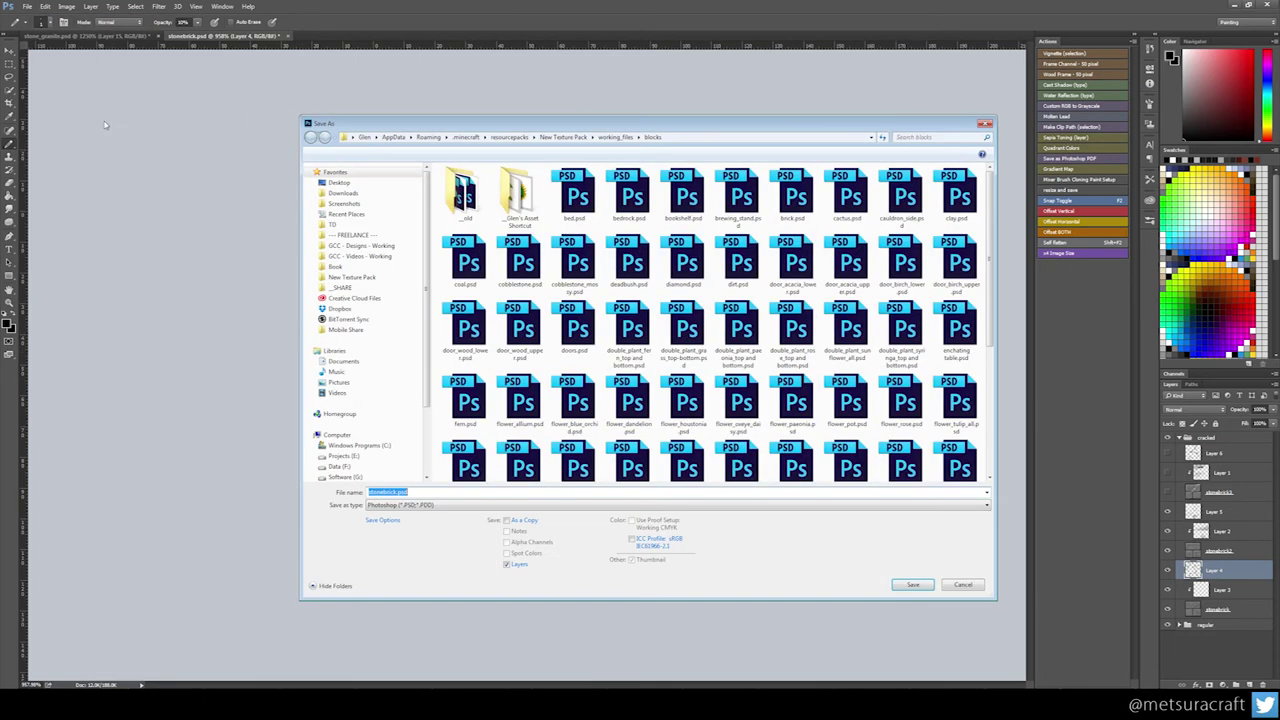
{"action": "double_click", "coordinate": [535, 212]}
{"action": "left_click", "coordinate": [574, 505]}
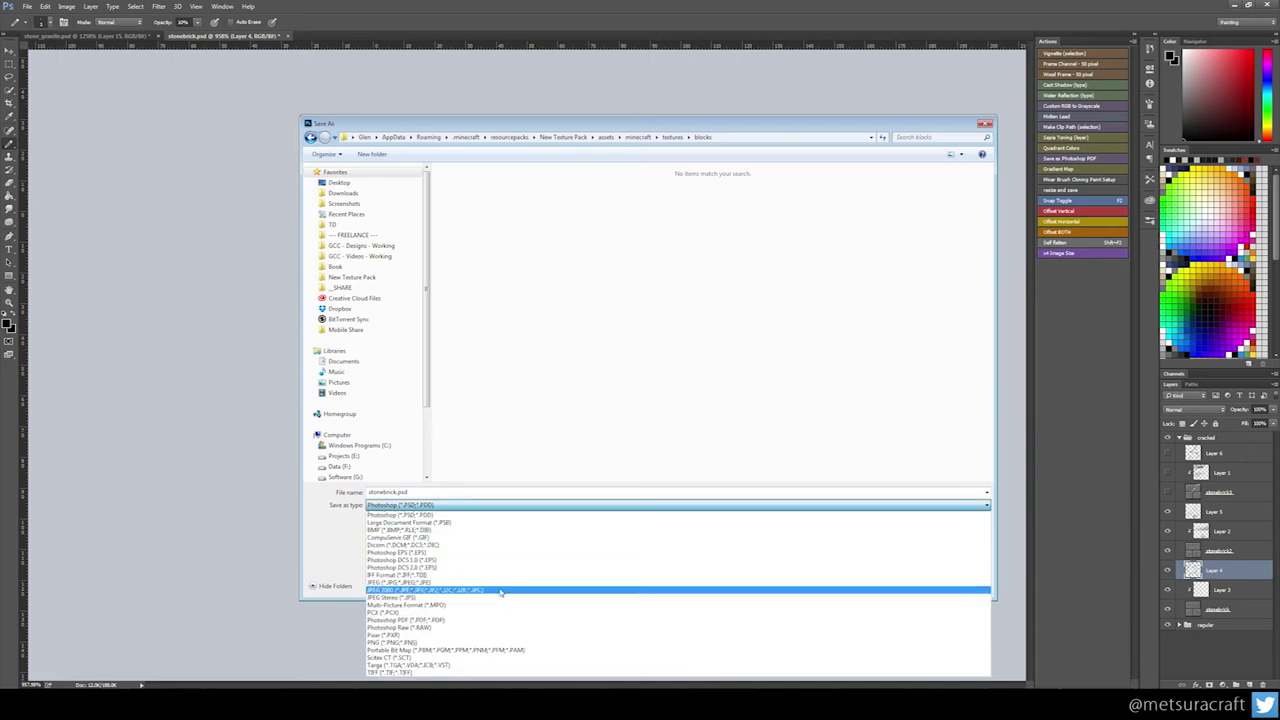
{"action": "left_click", "coordinate": [574, 645]}
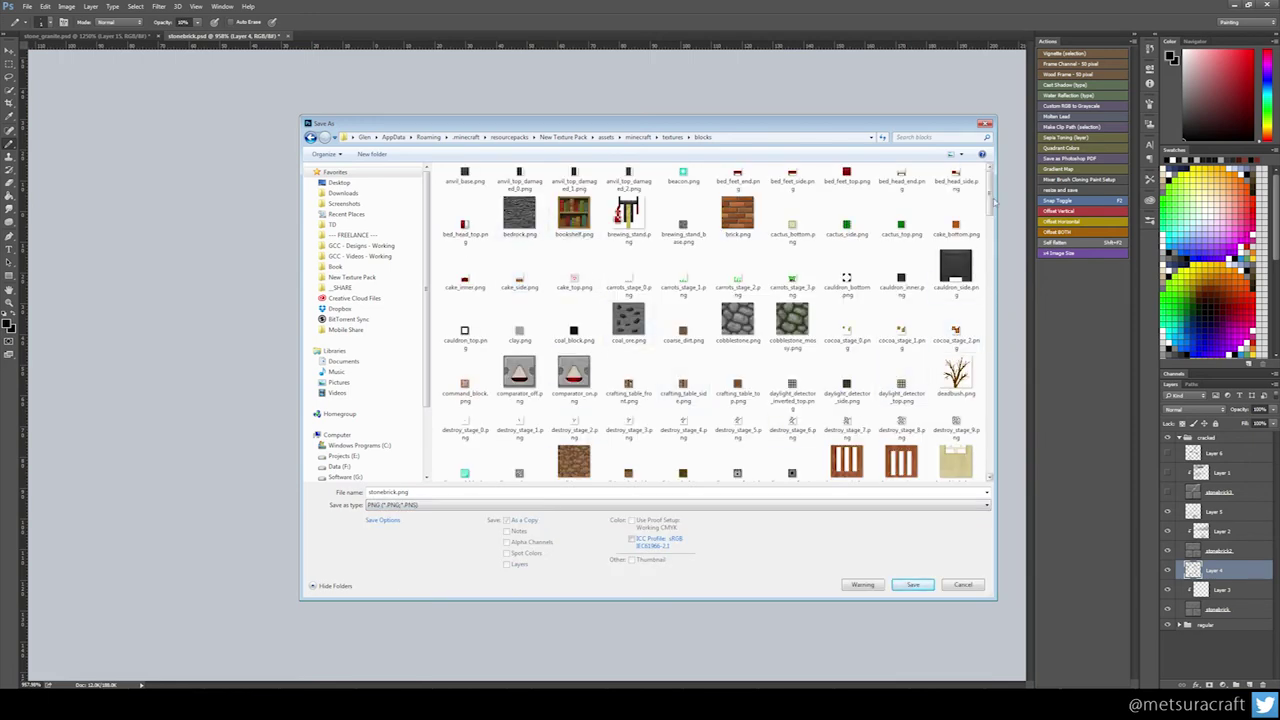
{"action": "left_click_drag", "start_coordinate": [993, 192], "coordinate": [985, 437]}
{"action": "left_click", "coordinate": [463, 300]}
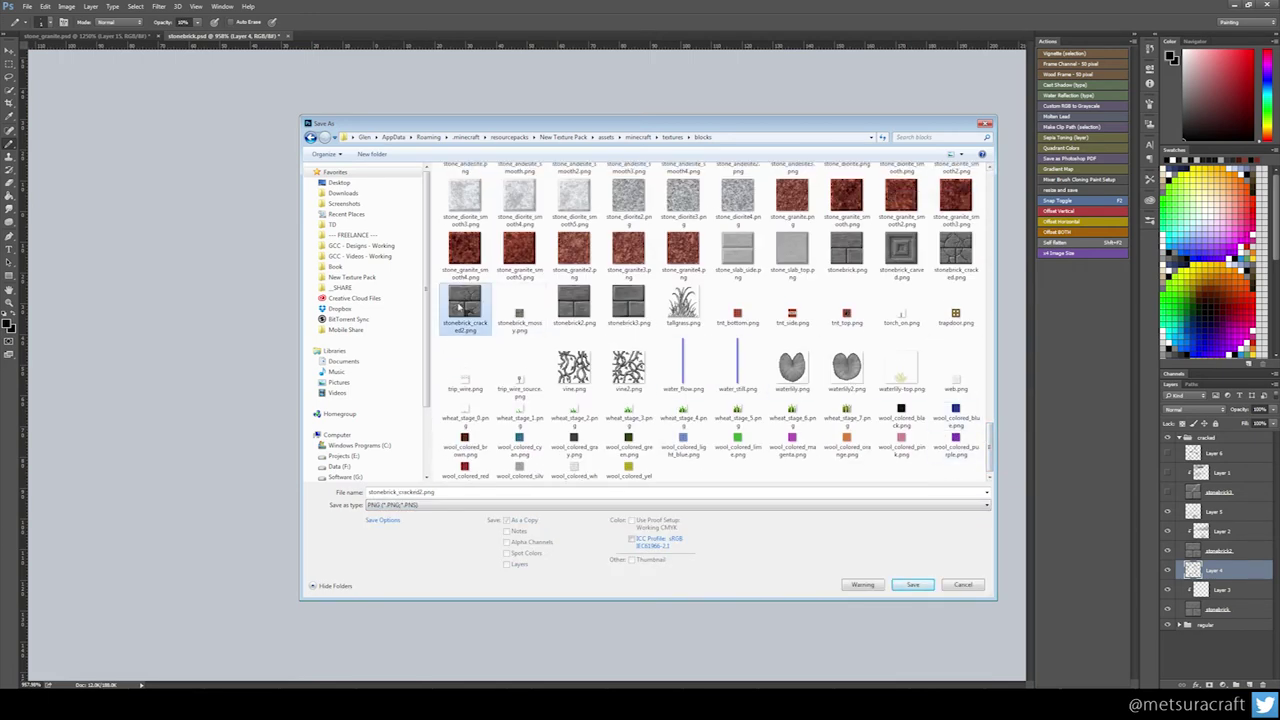
{"action": "left_click", "coordinate": [913, 584]}
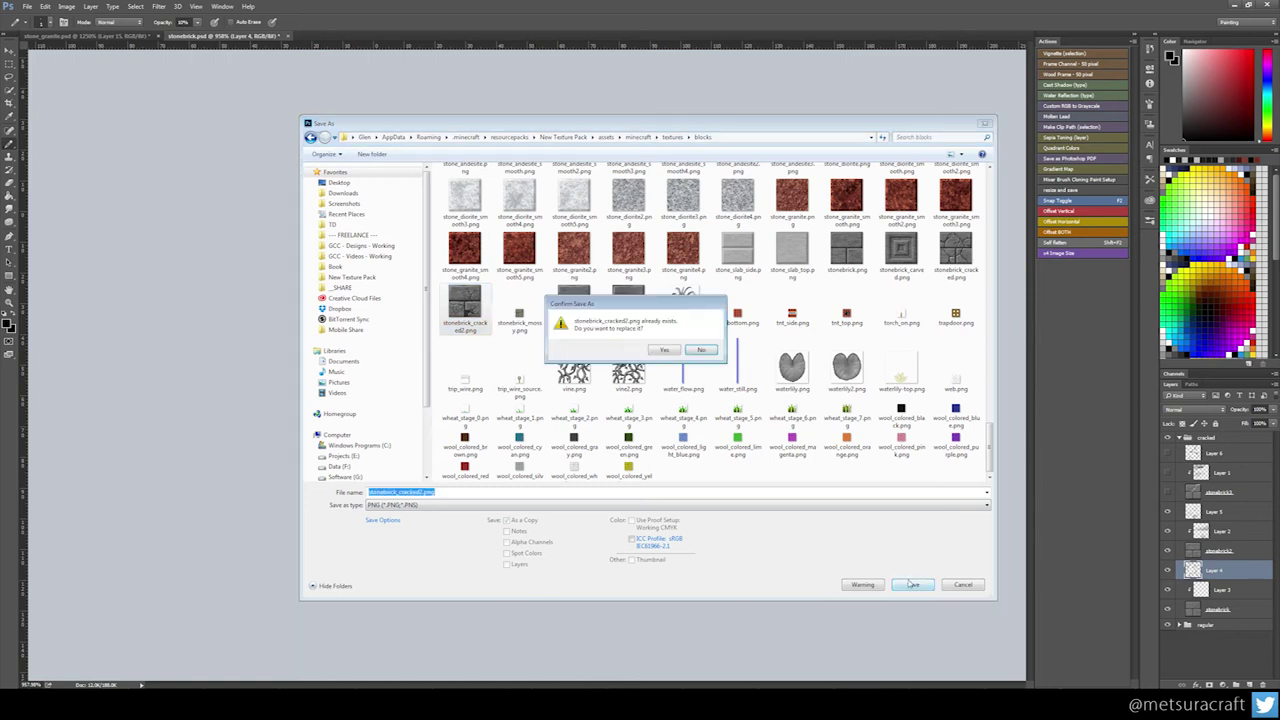
{"action": "left_click", "coordinate": [663, 350]}
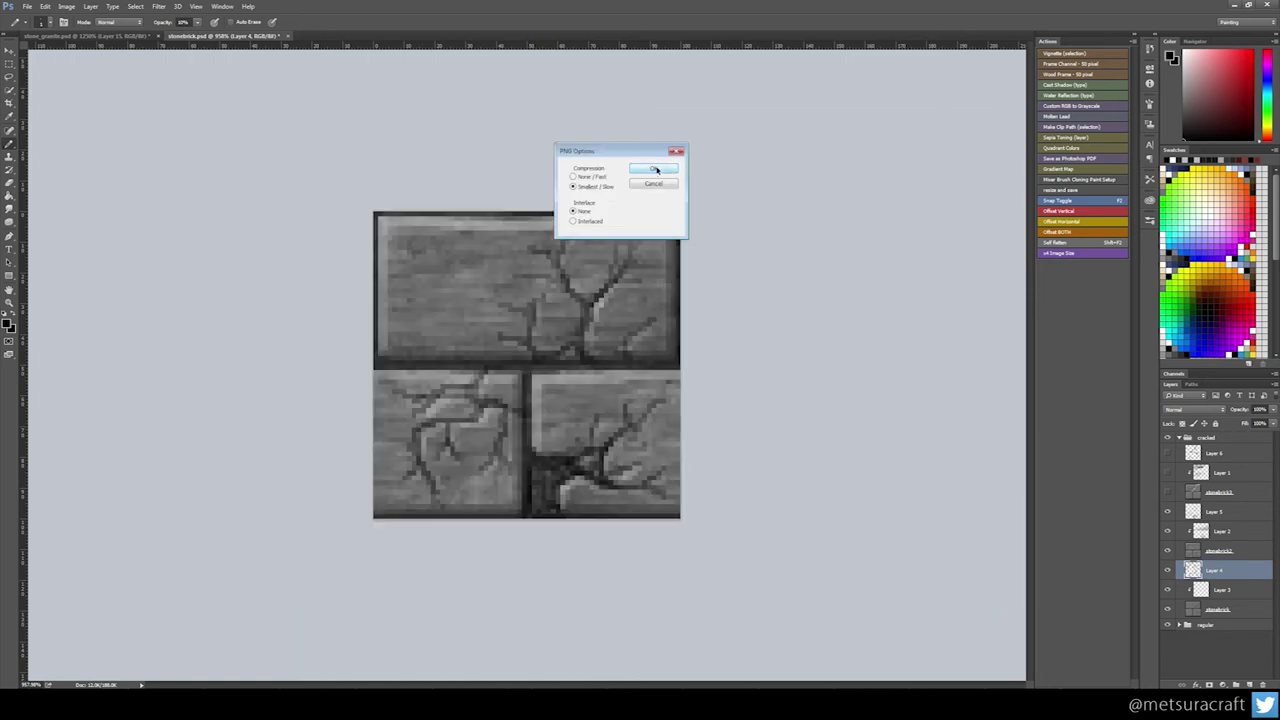
{"action": "left_click", "coordinate": [656, 169]}
- Show the third variant's layers and export it as a PNG named stonebrick_cracked3.png to the textures blocks folder
{"action": "left_click_drag", "start_coordinate": [1174, 494], "coordinate": [1167, 453]}
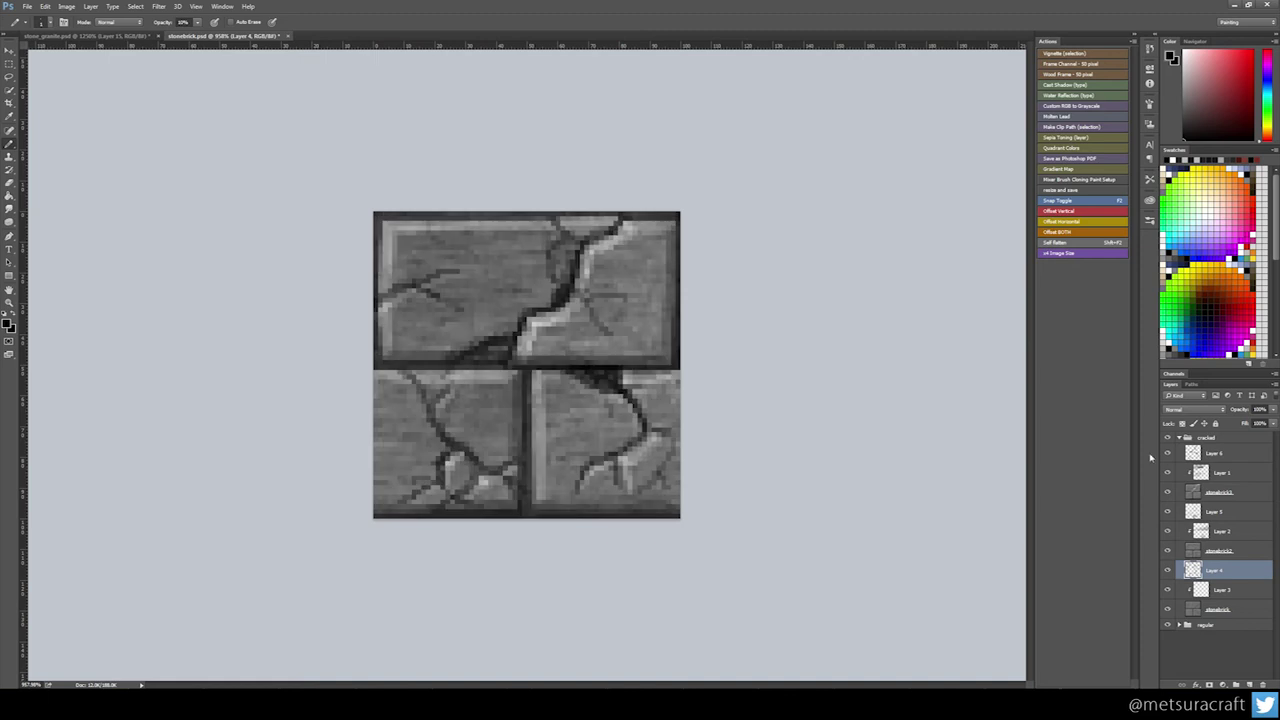
{"action": "left_click", "coordinate": [27, 7]}
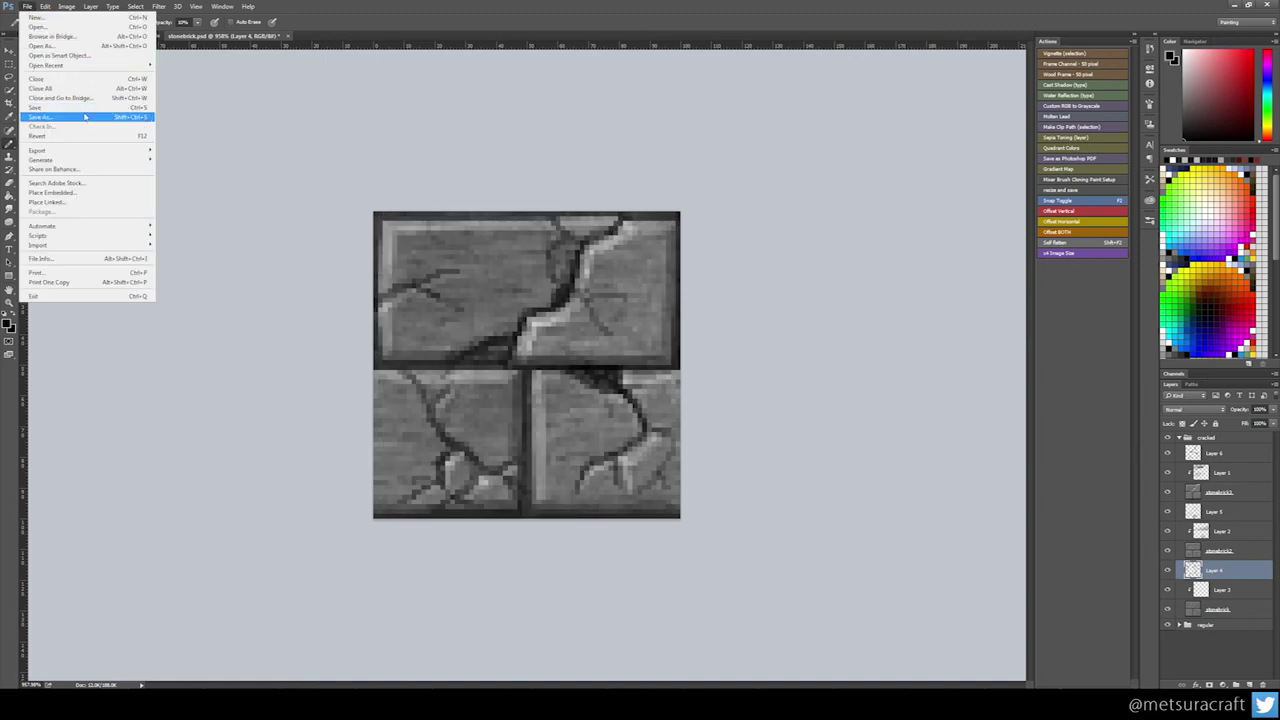
{"action": "left_click", "coordinate": [45, 117]}
{"action": "double_click", "coordinate": [518, 195]}
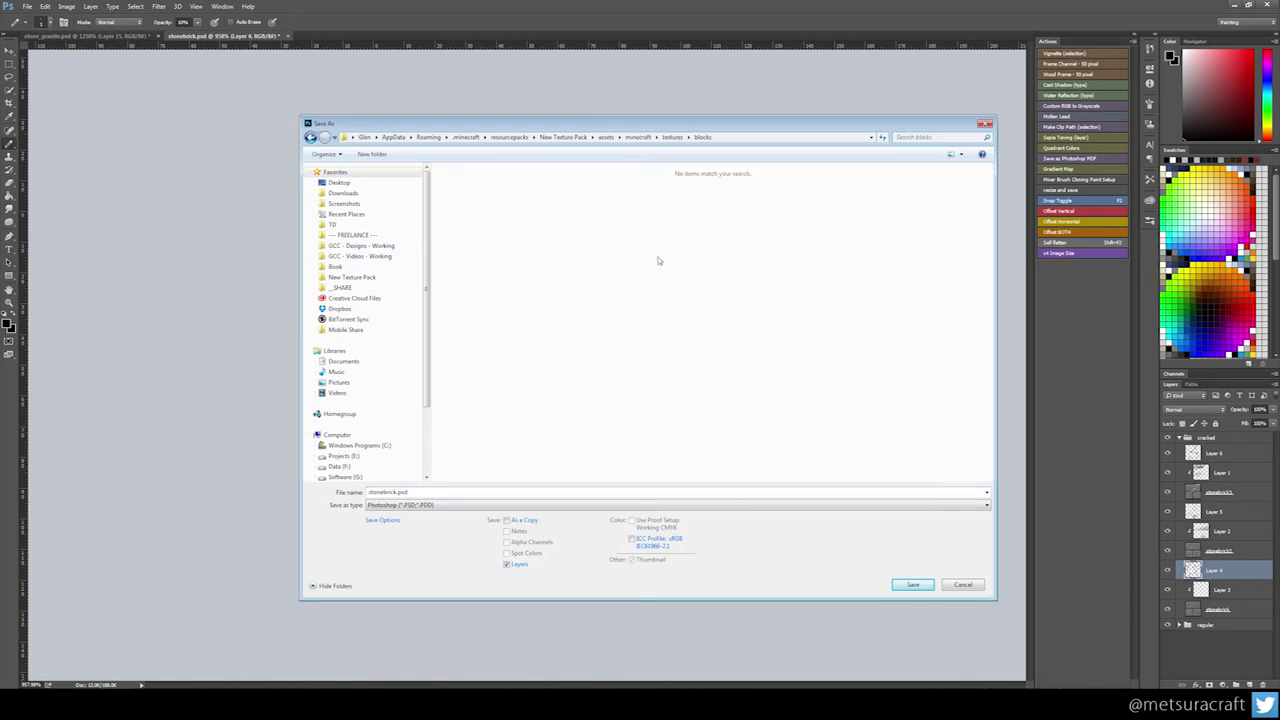
{"action": "left_click", "coordinate": [420, 504]}
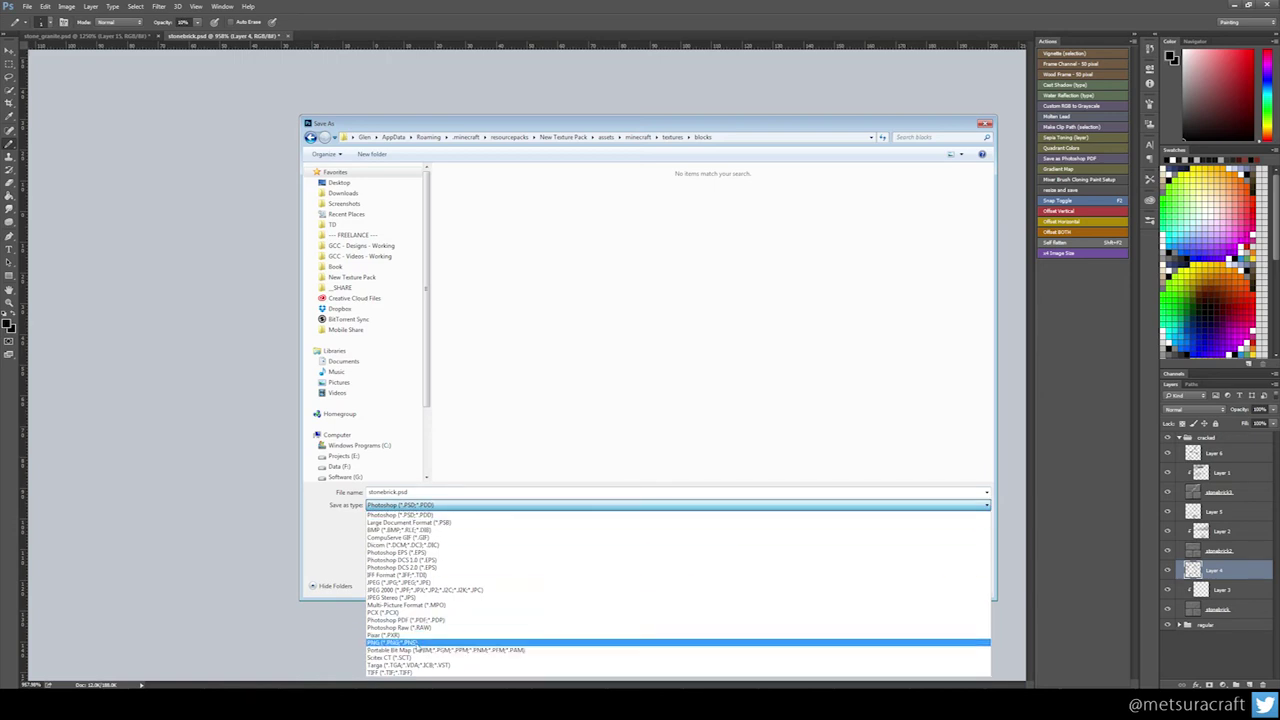
{"action": "left_click", "coordinate": [418, 648]}
{"action": "left_click_drag", "start_coordinate": [989, 194], "coordinate": [989, 450]}
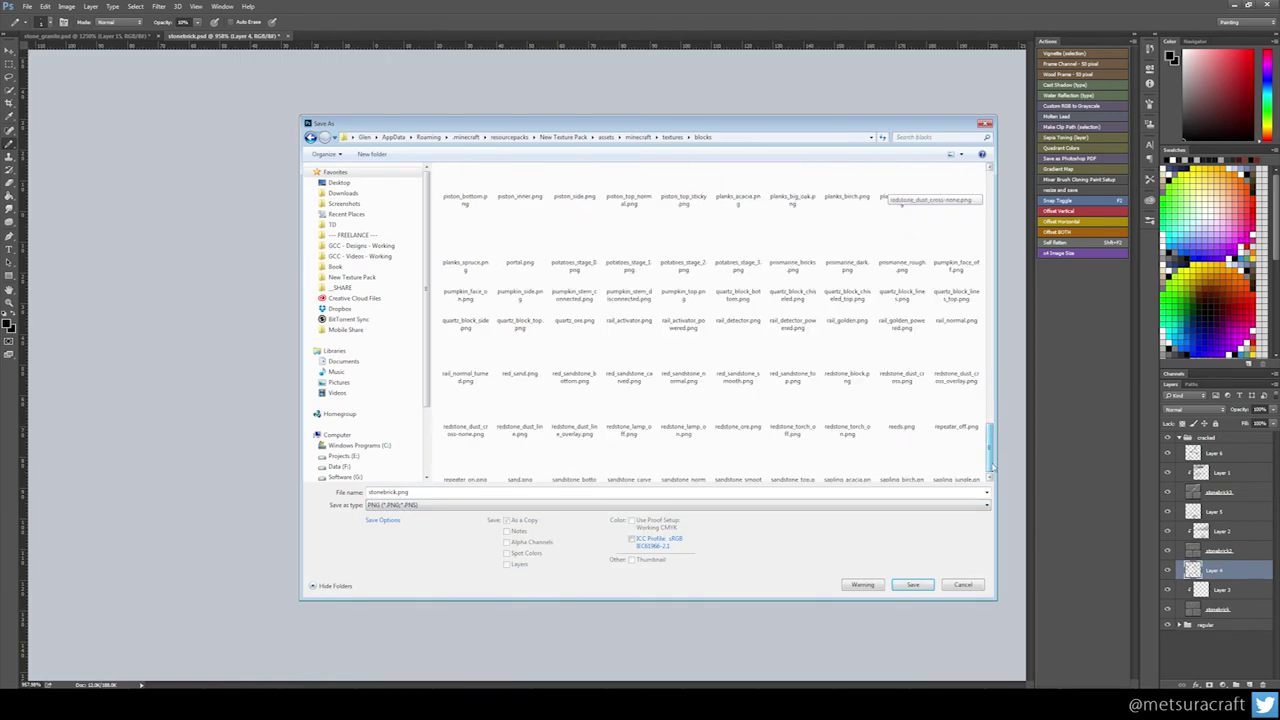
{"action": "left_click", "coordinate": [464, 305]}
{"action": "left_click", "coordinate": [421, 493]}
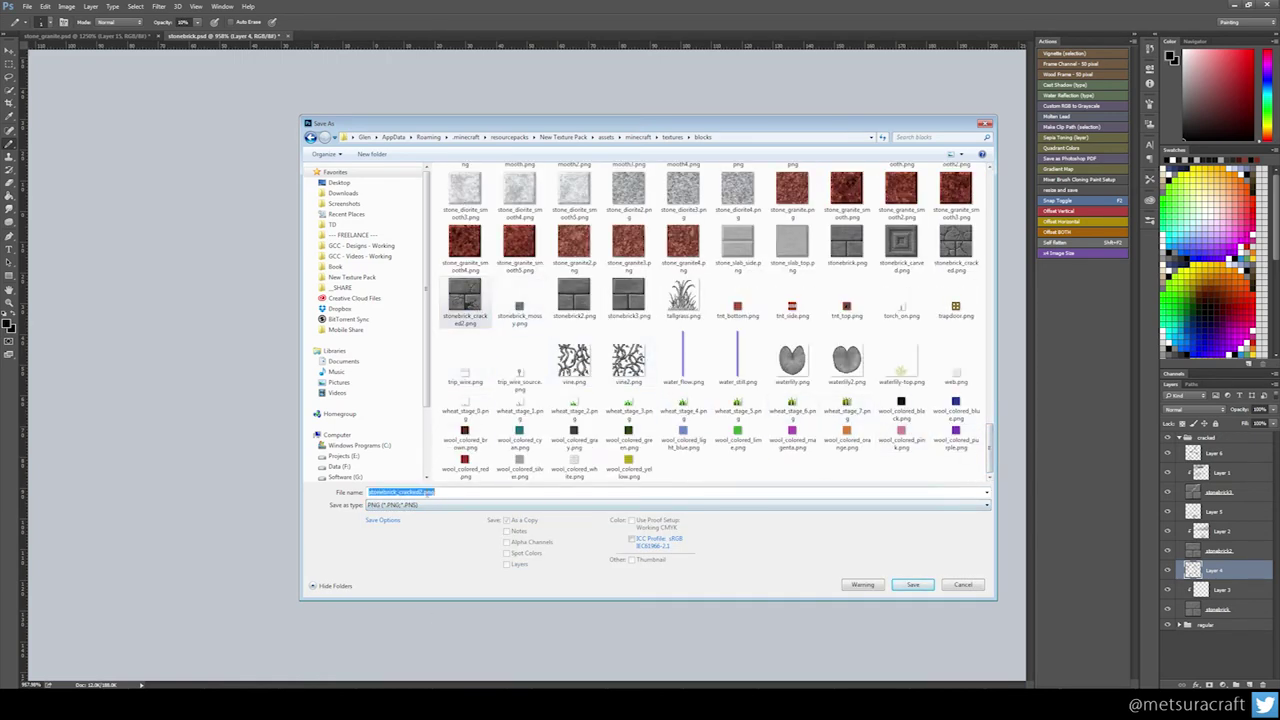
{"action": "left_click", "coordinate": [421, 492]}
{"action": "key", "text": "BackSpace"}
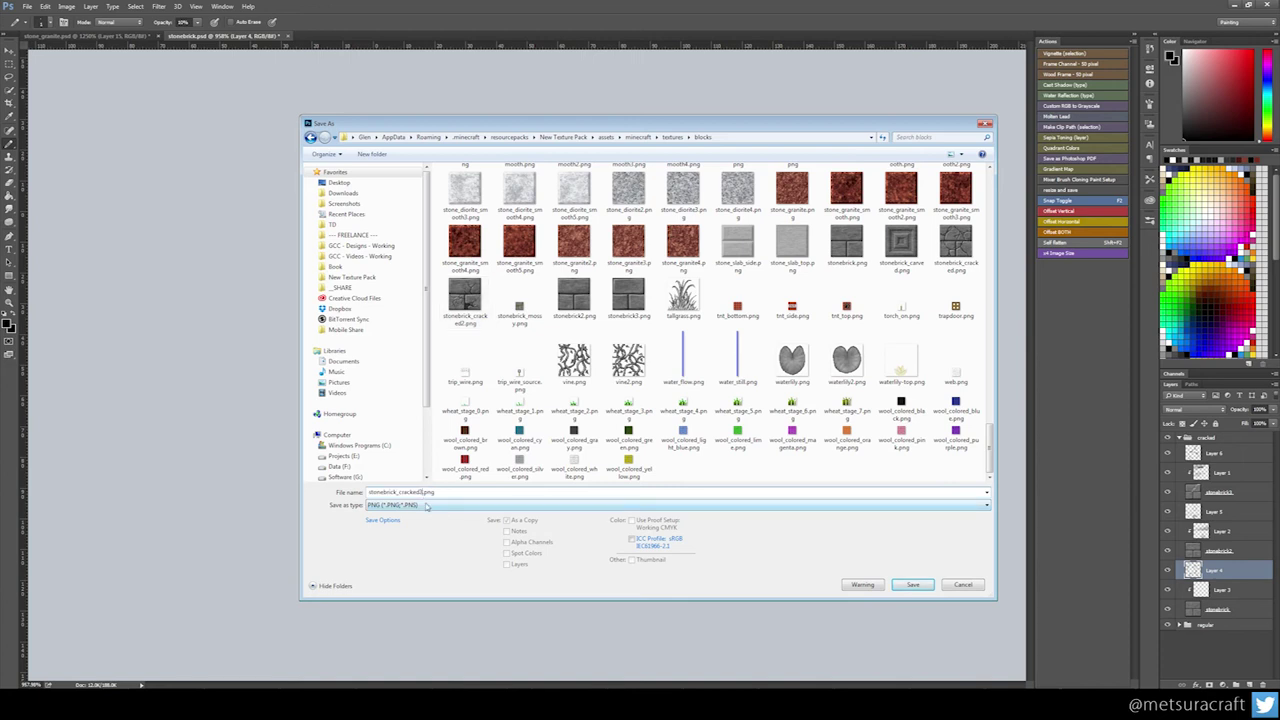
{"action": "type", "text": "3"}
{"action": "key", "text": "Return"}
{"action": "key", "text": "Return"}
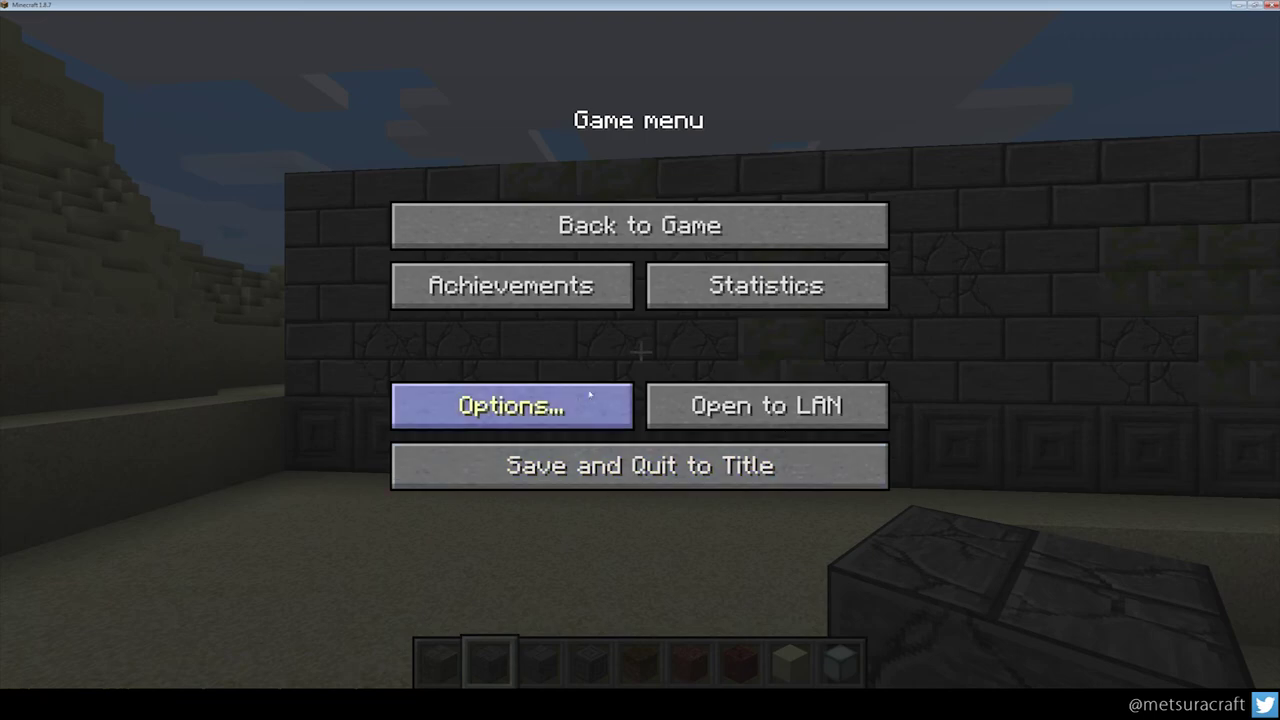
- Switch to Minecraft, add New Texture Pack to the selected resource packs and return to the game
{"action": "left_click", "coordinate": [496, 476]}
{"action": "left_click", "coordinate": [676, 170]}
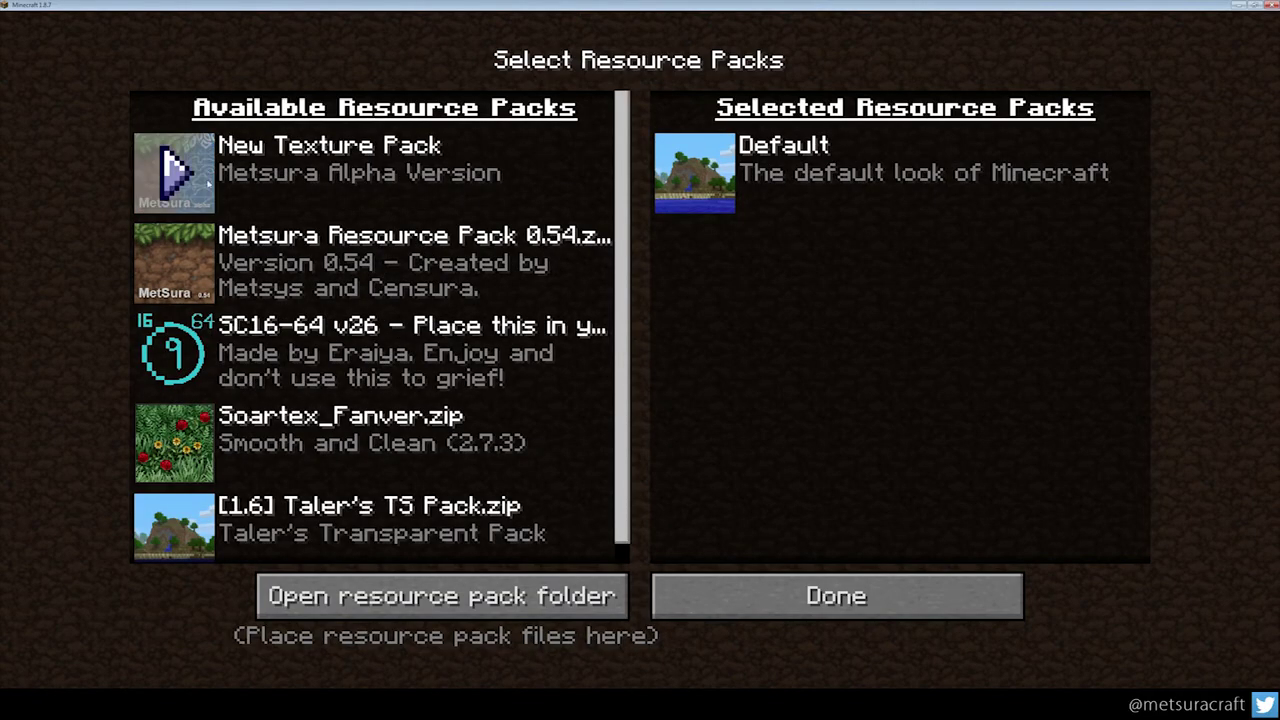
{"action": "left_click", "coordinate": [166, 166]}
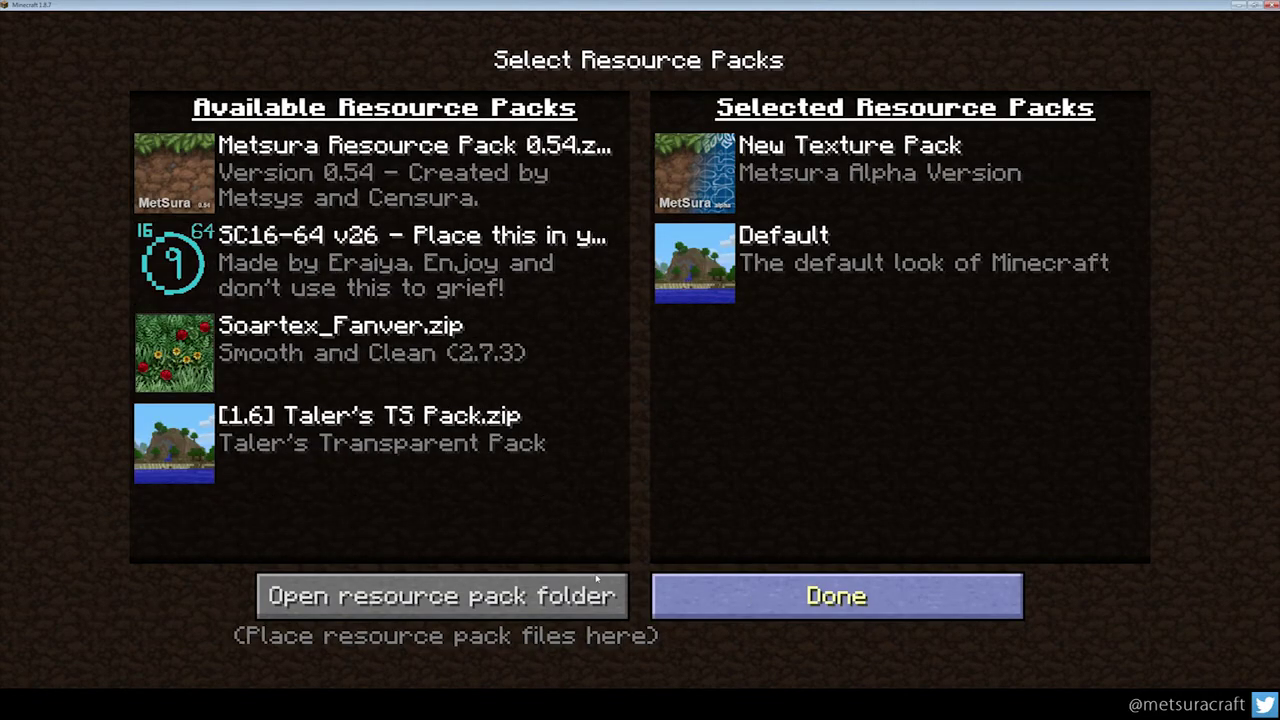
{"action": "key", "text": "Escape"}
{"action": "key", "text": "Escape"}
{"action": "key", "text": "Escape"}
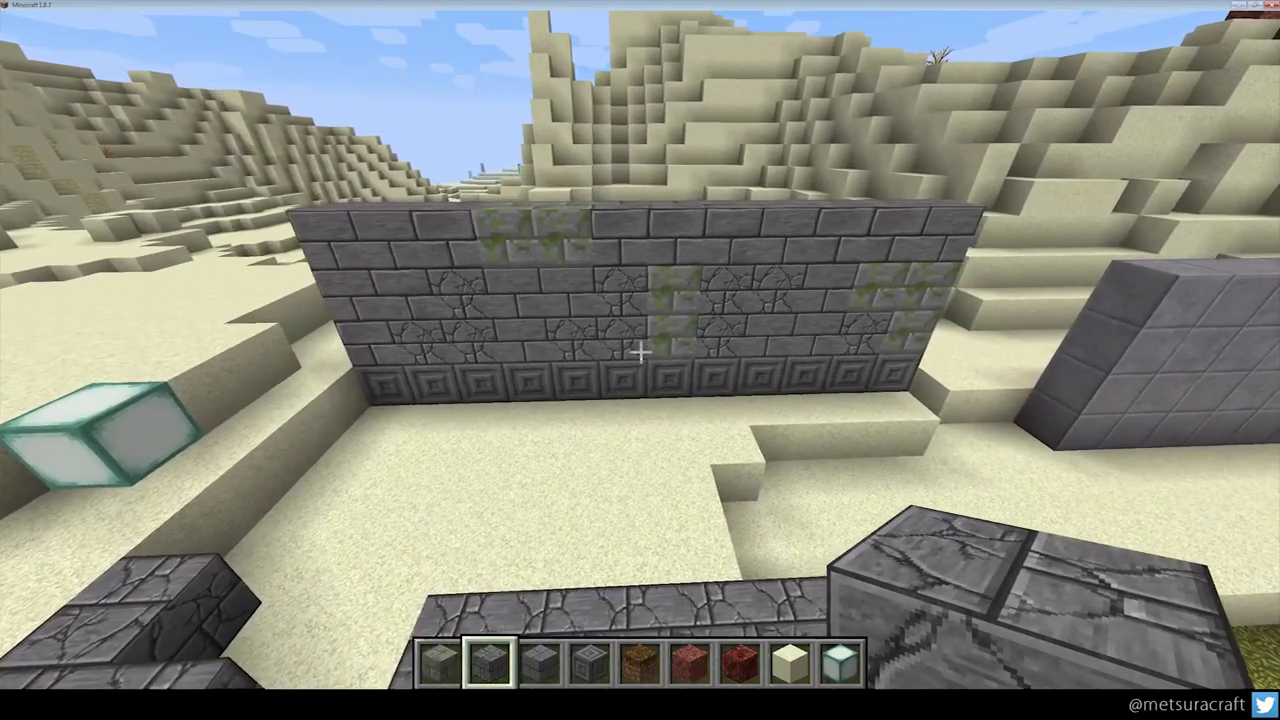
- Examine the cracked bricks in the wall and check the stonebrick_cracked model entries of cracked_stonebrick.json in Notepad++
{"action": "key", "text": "w"}
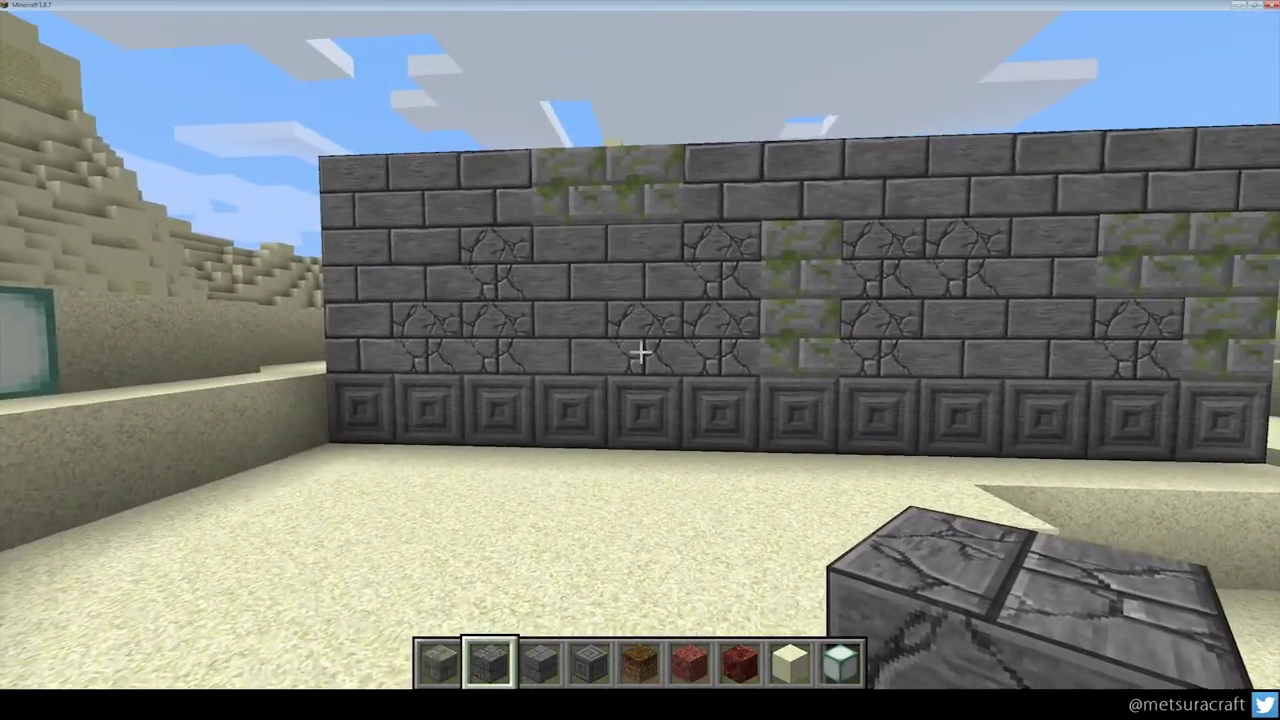
{"action": "key", "text": "Escape"}
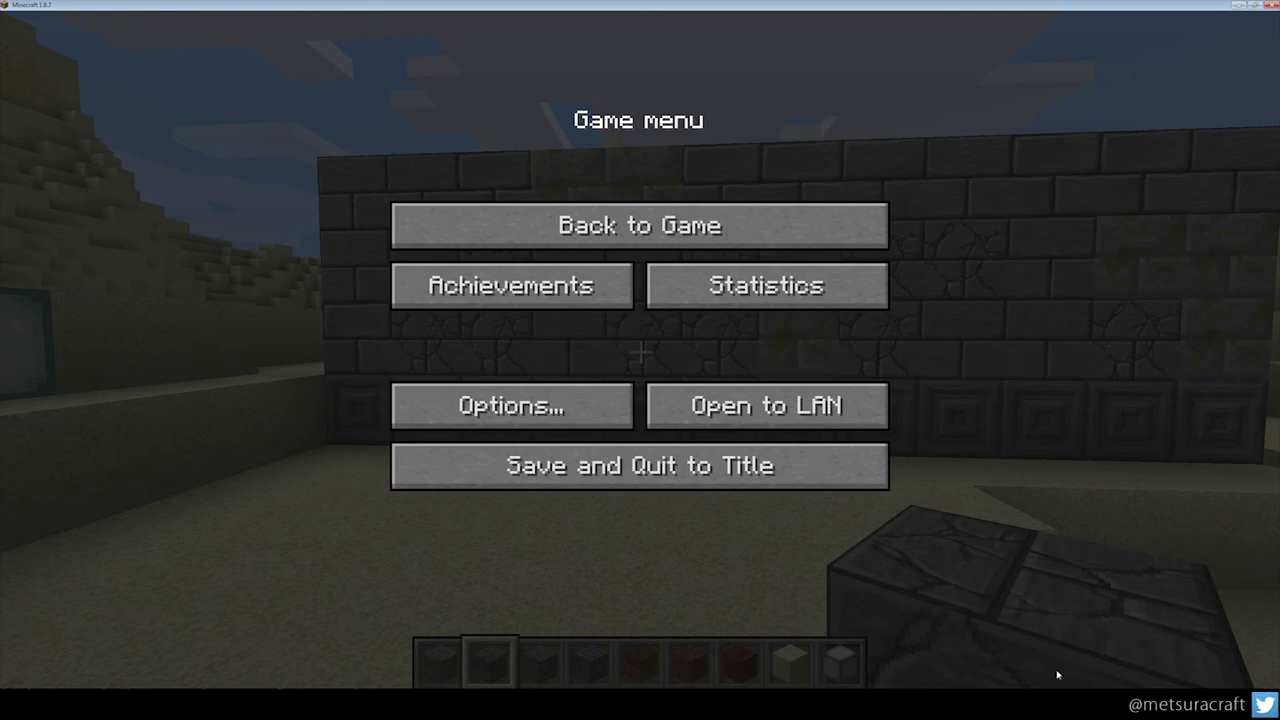
{"action": "key", "text": "alt+Tab"}
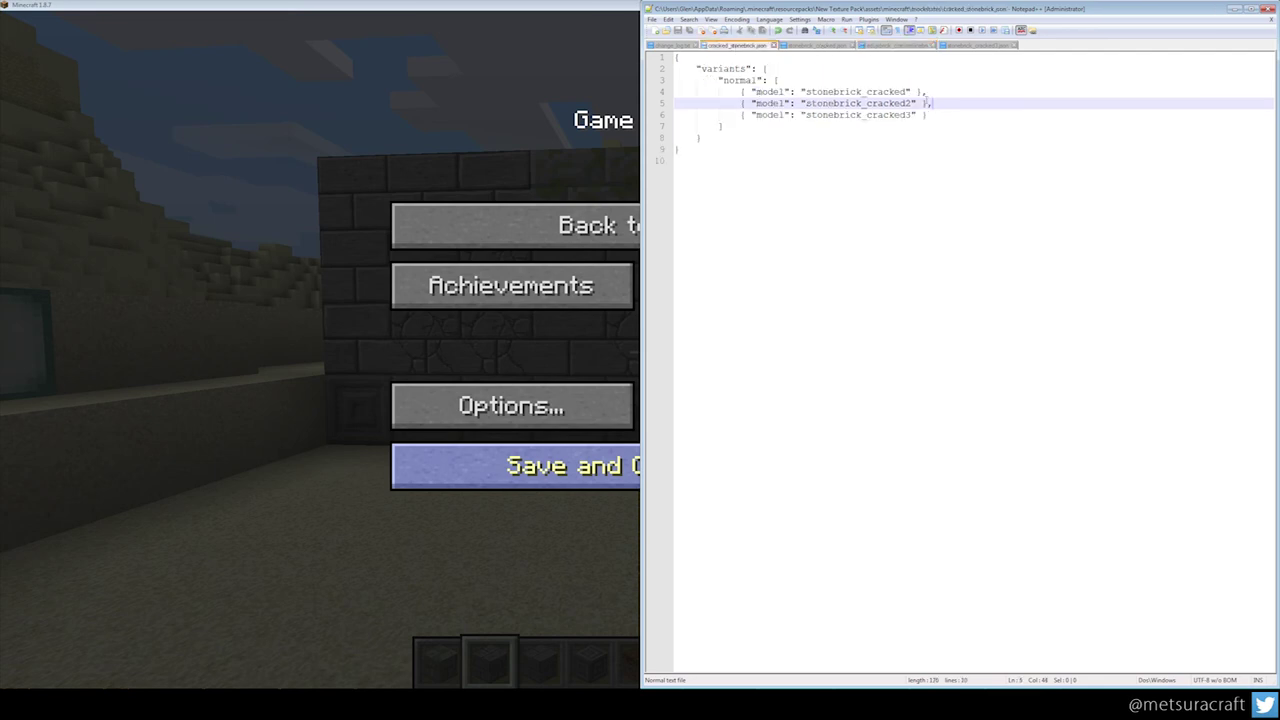
{"action": "left_click", "coordinate": [796, 126]}
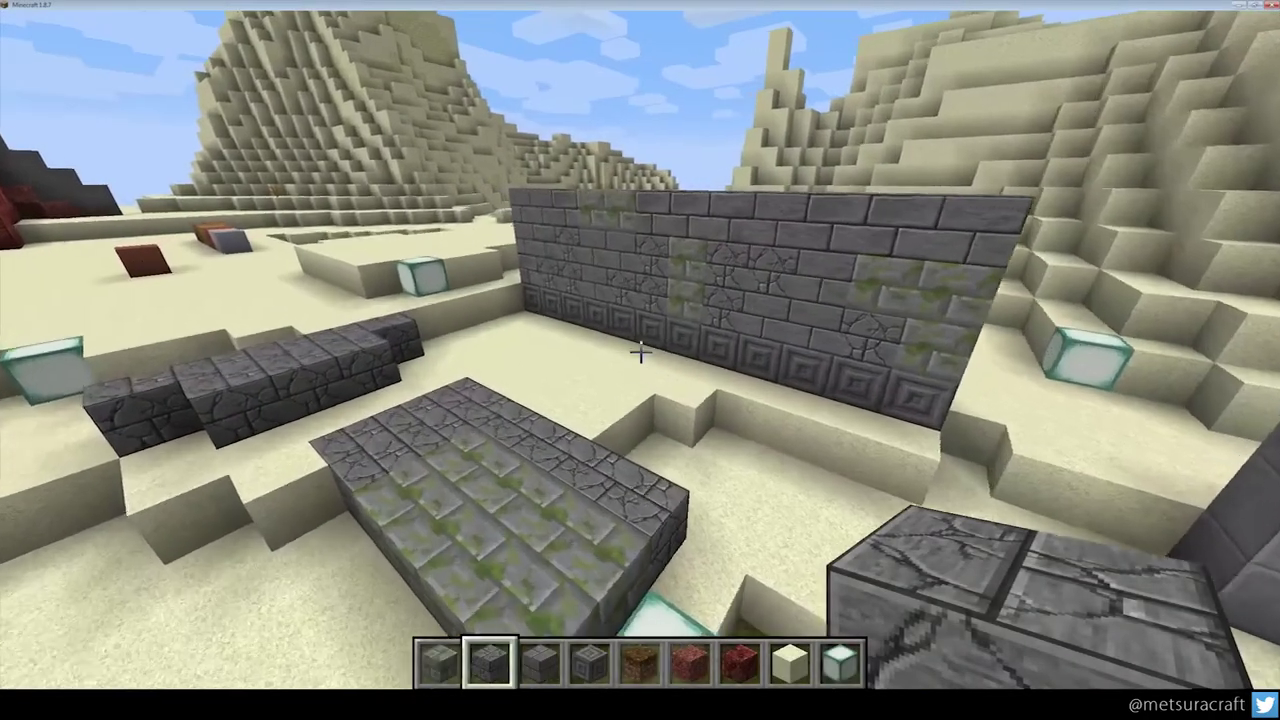
{"action": "key", "text": "w"}
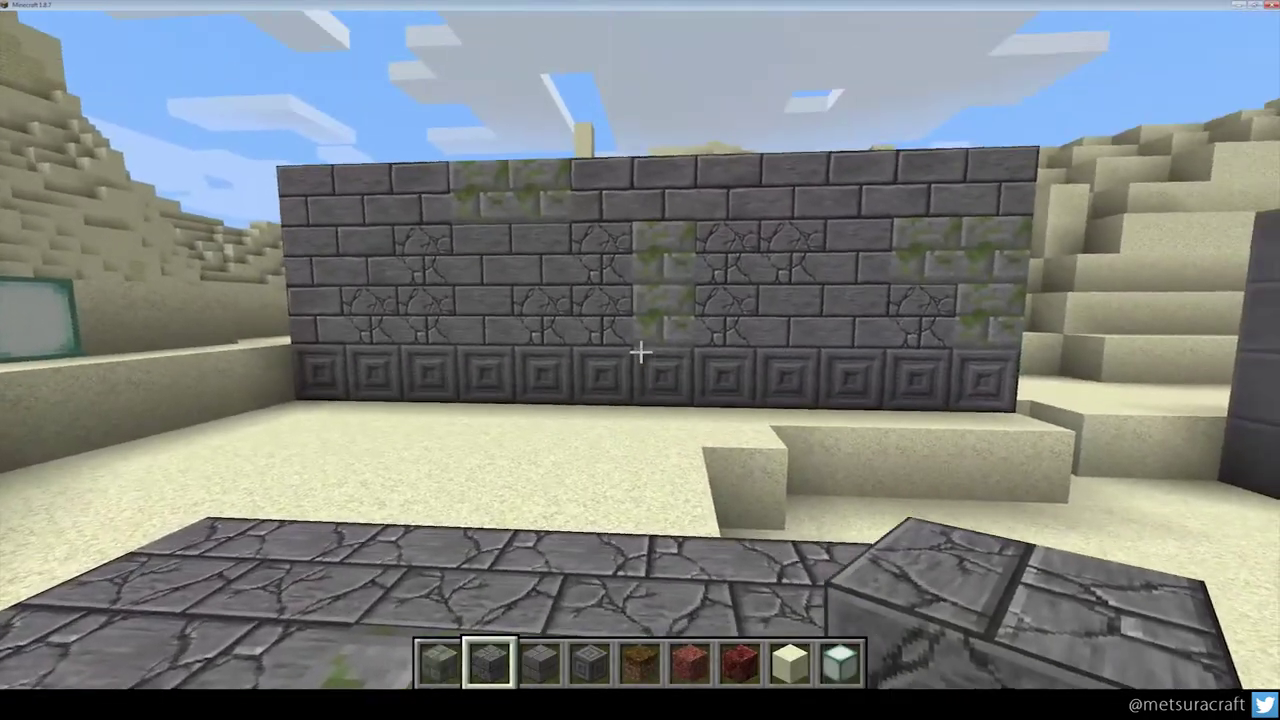
{"action": "scroll", "coordinate": [640, 352], "scroll_direction": "down", "scroll_amount": 1}
{"action": "scroll", "coordinate": [640, 351], "scroll_direction": "up", "scroll_amount": 1}
{"action": "key", "text": "w"}
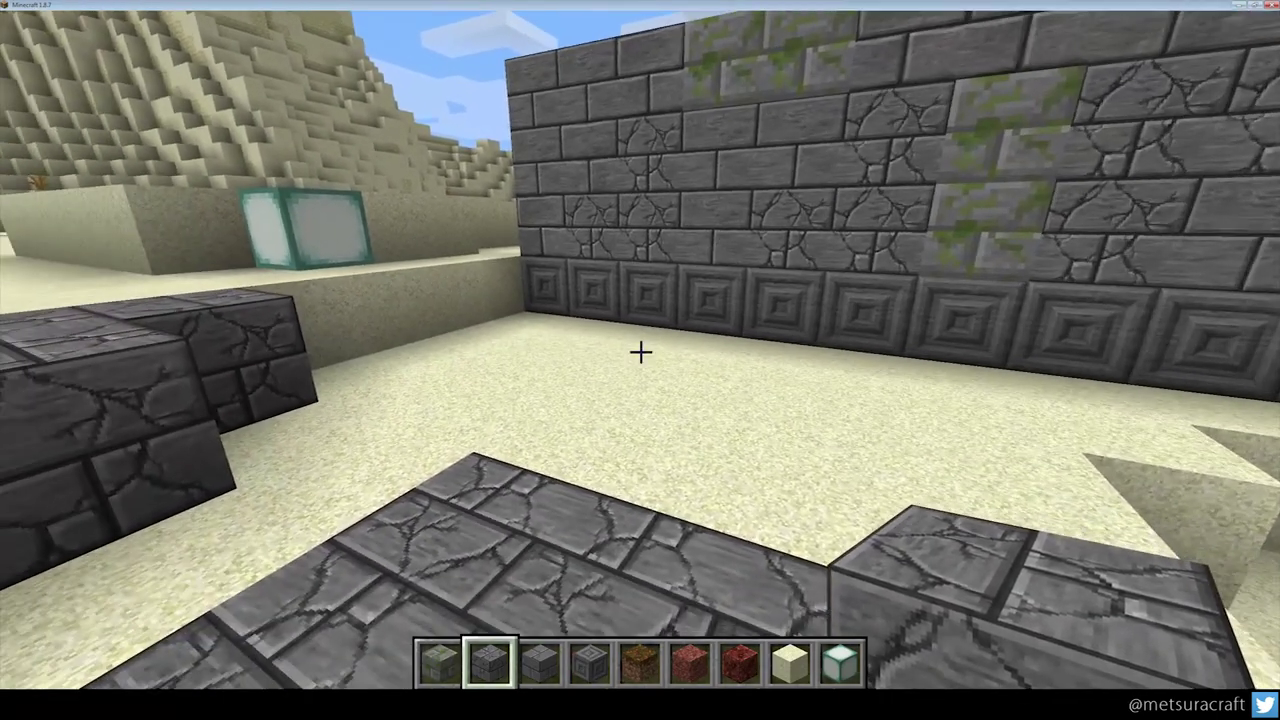
- Search the creative inventory for "mon" to look up monster egg blocks, and clear the search before returning to the game
{"action": "key", "text": "e"}
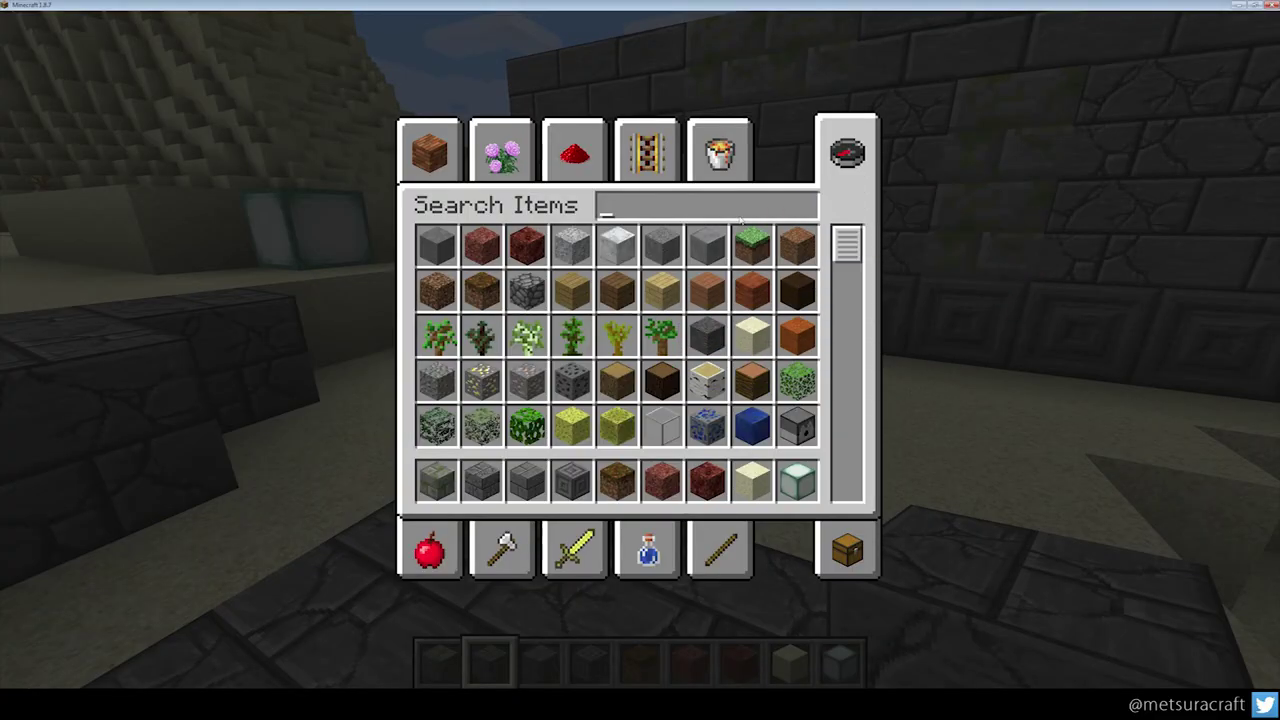
{"action": "type", "text": "mon"}
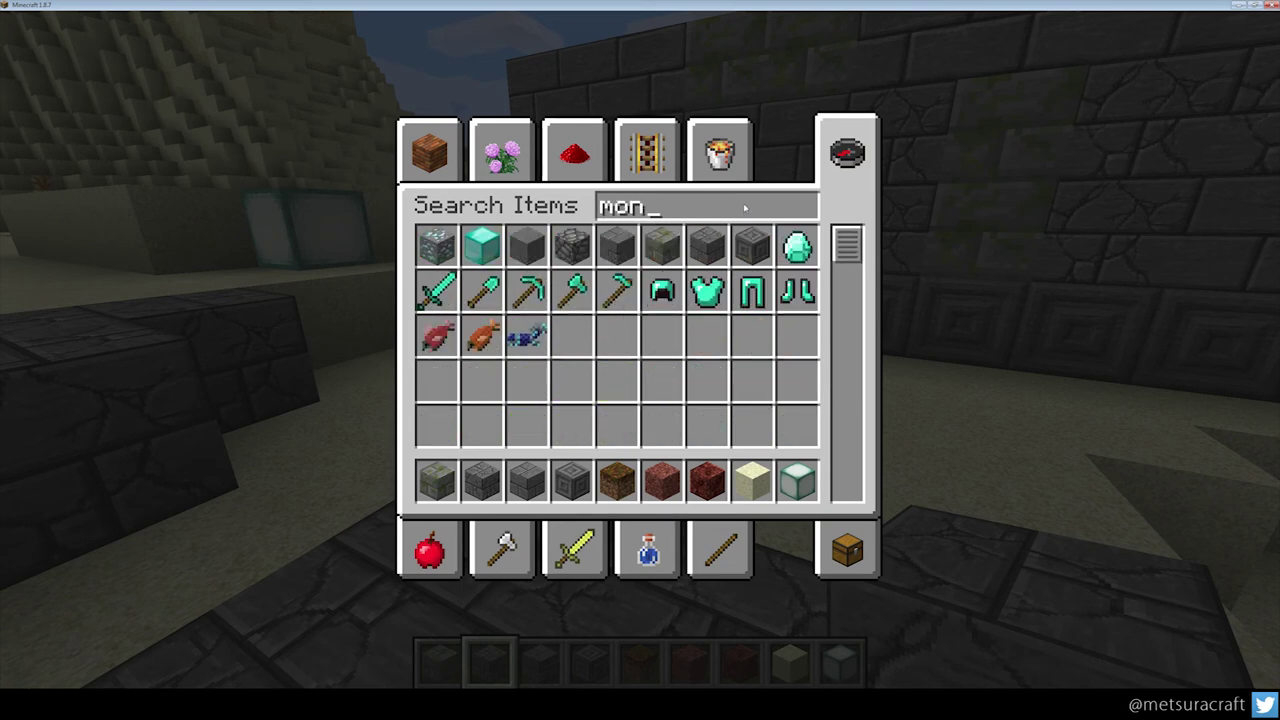
{"action": "key", "text": "BackSpace"}
{"action": "key", "text": "BackSpace"}
{"action": "key", "text": "BackSpace"}
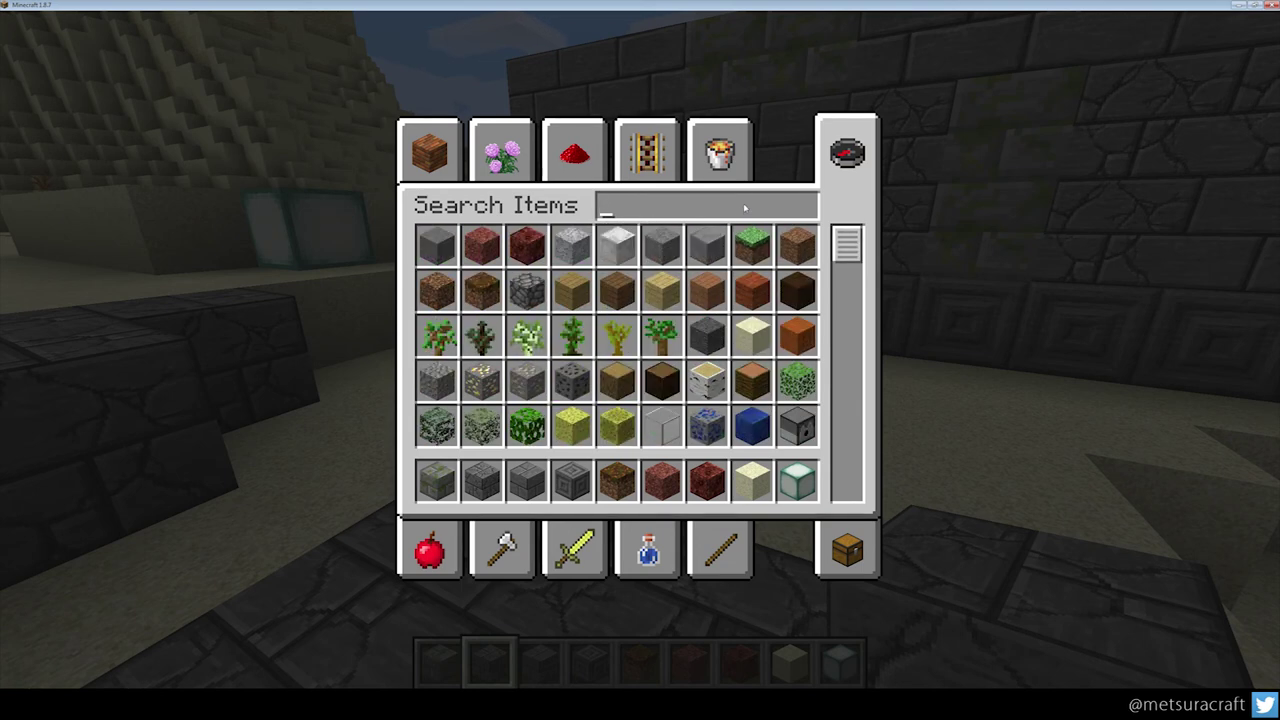
{"action": "type", "text": "sc"}
{"action": "key", "text": "BackSpace"}
{"action": "key", "text": "BackSpace"}
{"action": "key", "text": "Escape"}
{"action": "key", "text": "2"}
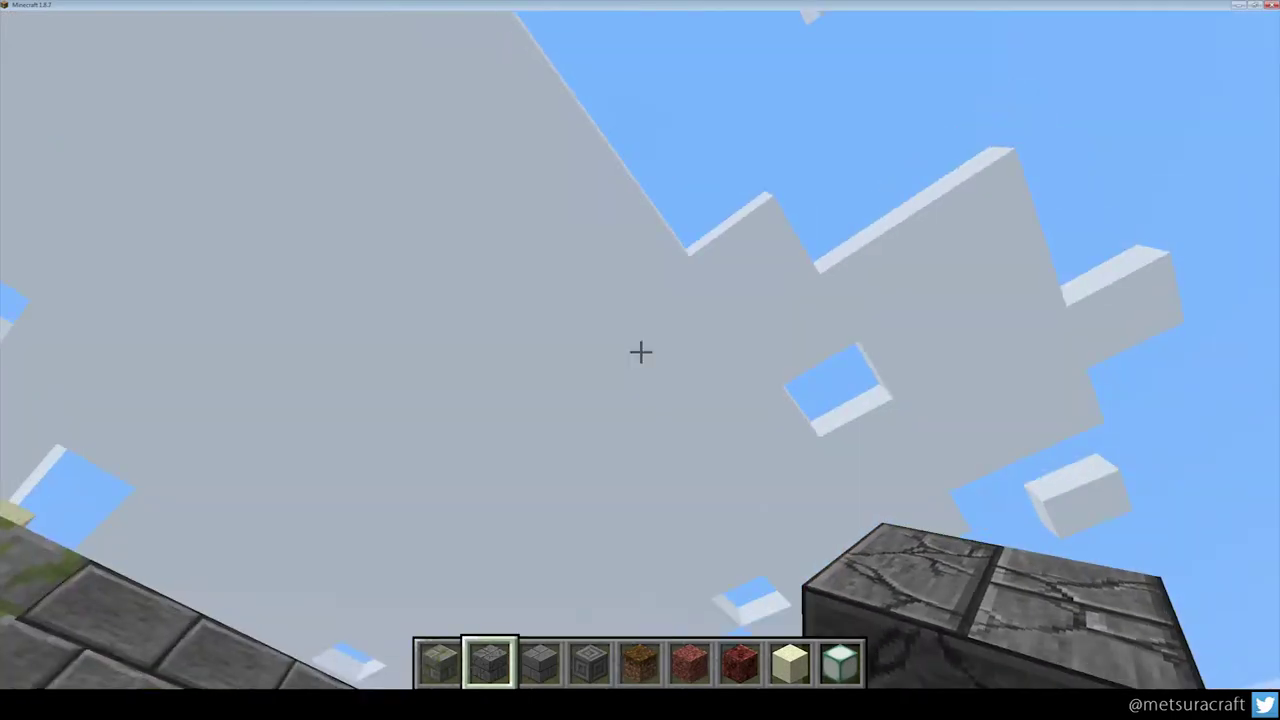
- Break one of the old cracked brick blocks near the end of the stone brick wall
{"action": "key", "text": "w"}
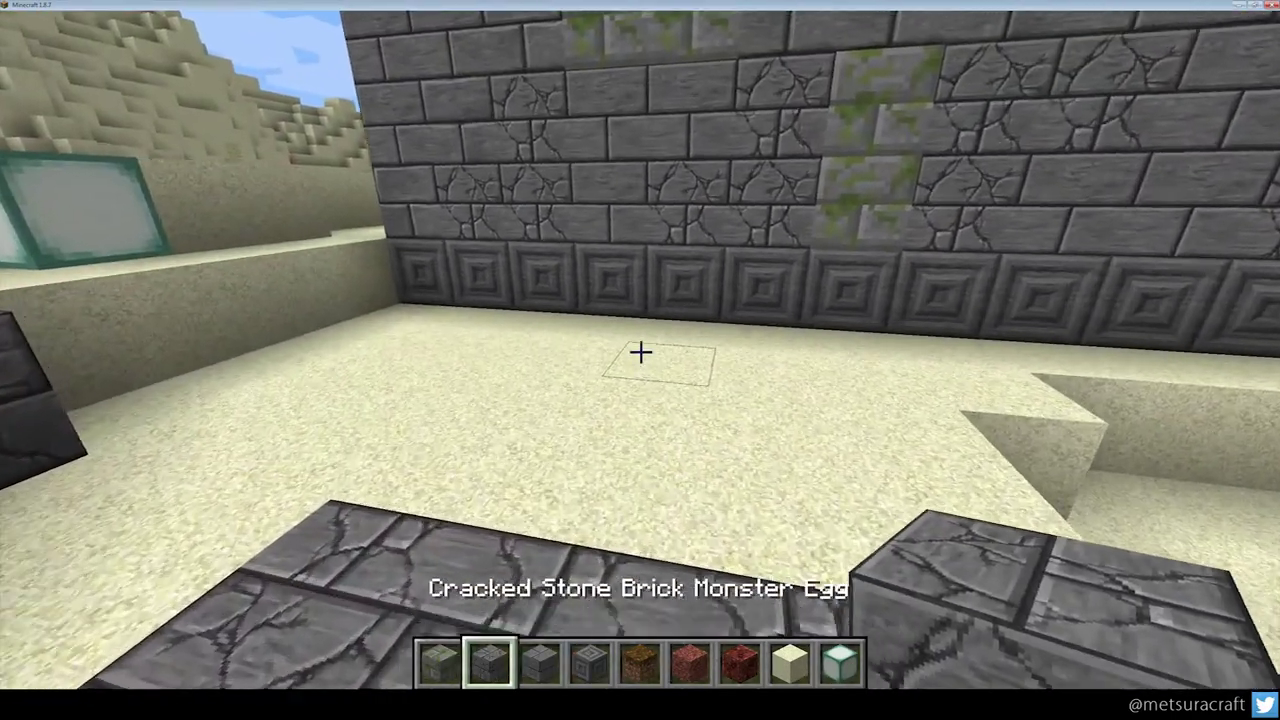
{"action": "left_click", "coordinate": [640, 352]}
{"action": "key", "text": "s"}
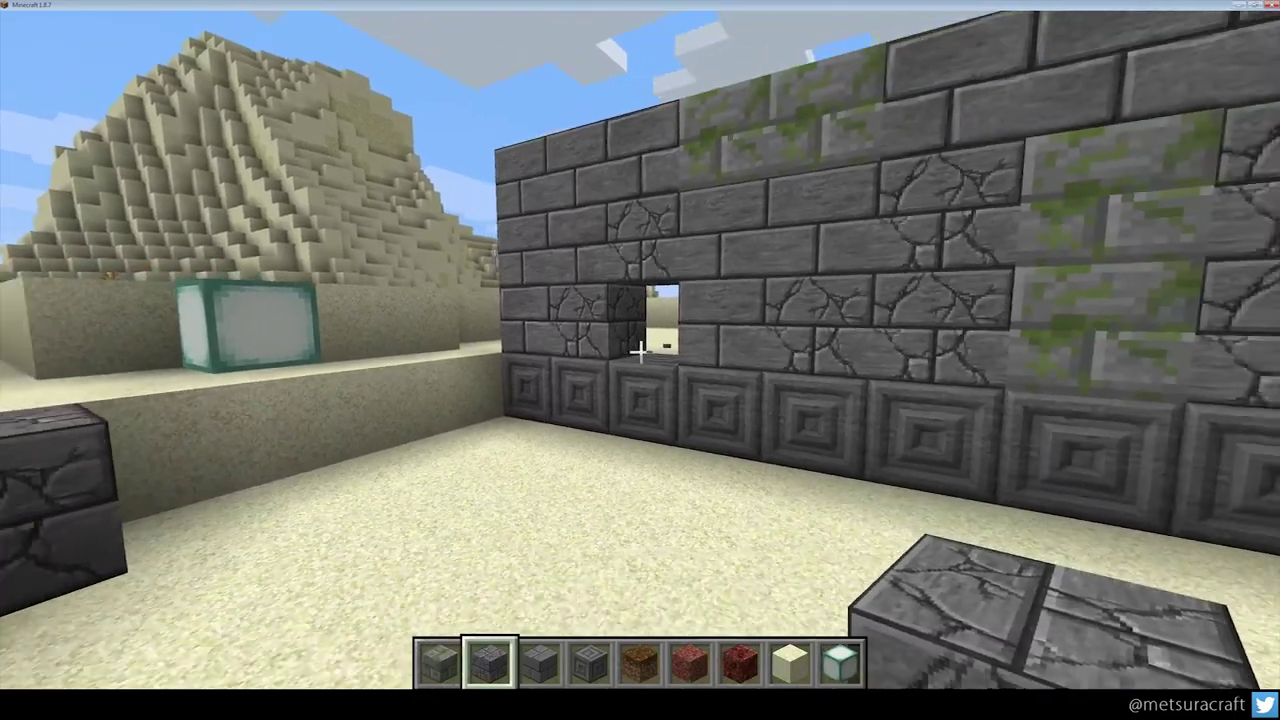
{"action": "key", "text": "t"}
{"action": "key", "text": "Escape"}
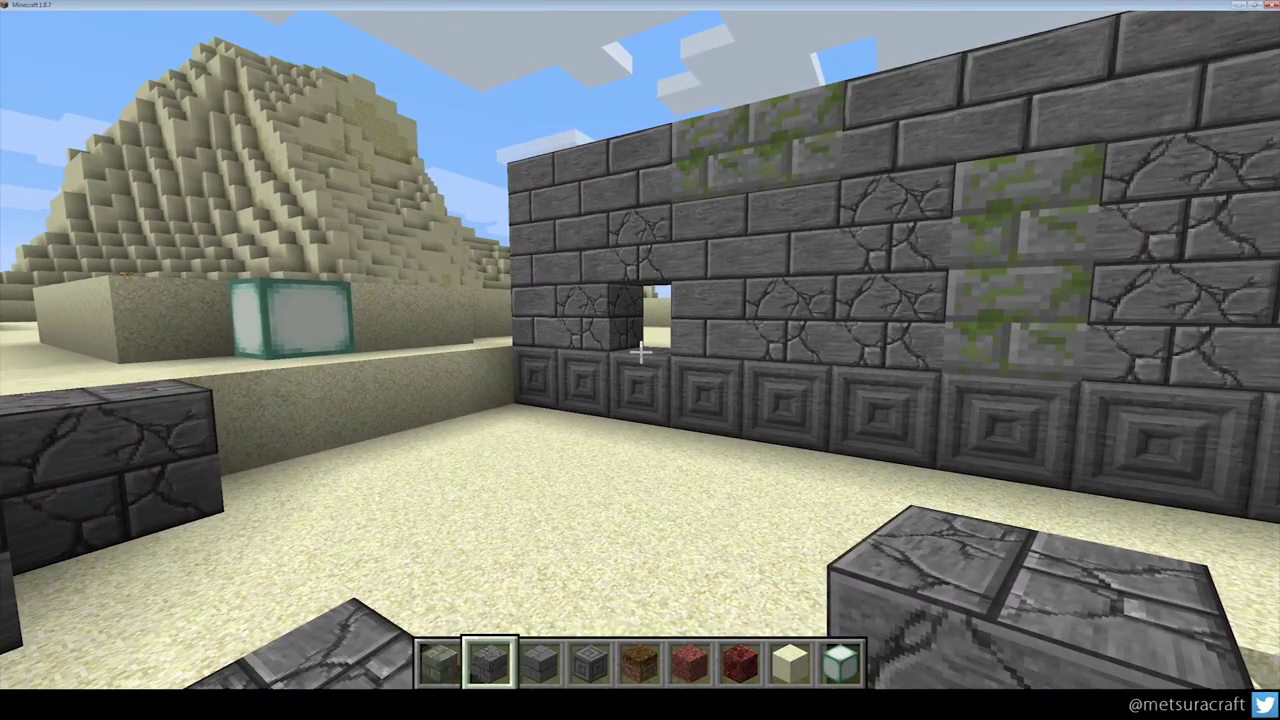
- Search the inventory for "stone" and put Cracked Stone Bricks in the second hotbar slot in place of the monster egg
{"action": "key", "text": "e"}
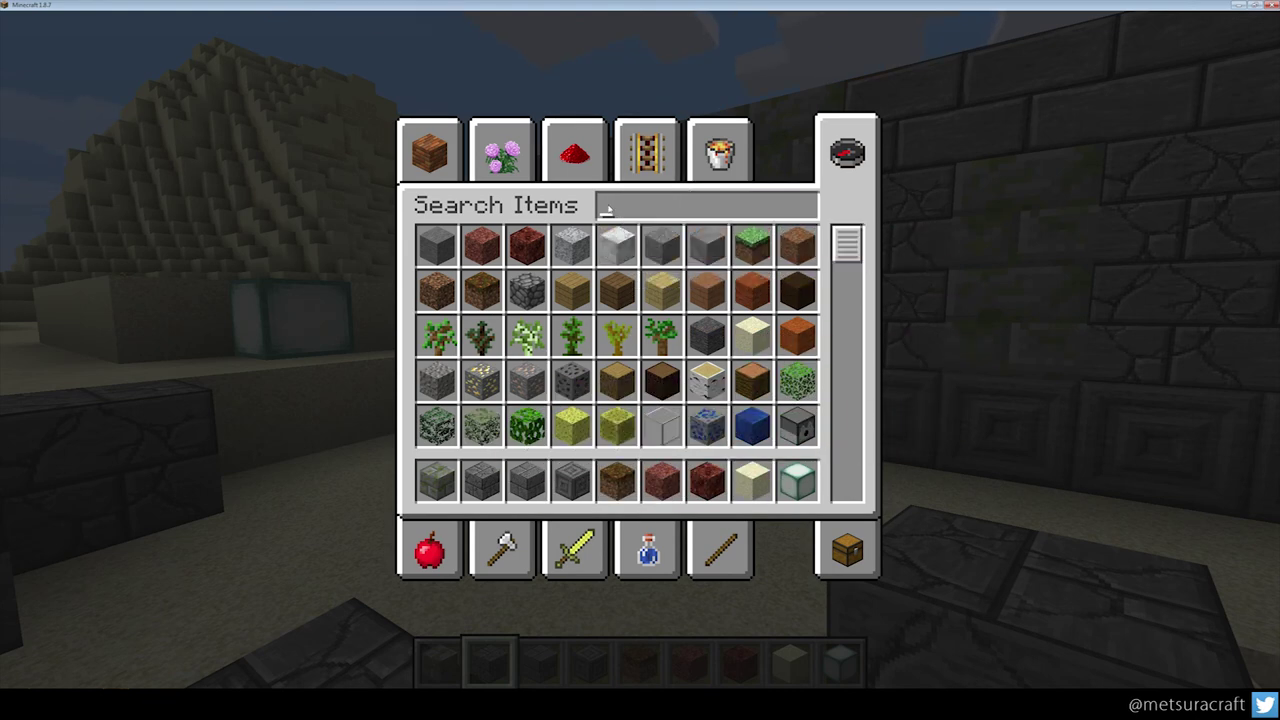
{"action": "type", "text": "stone"}
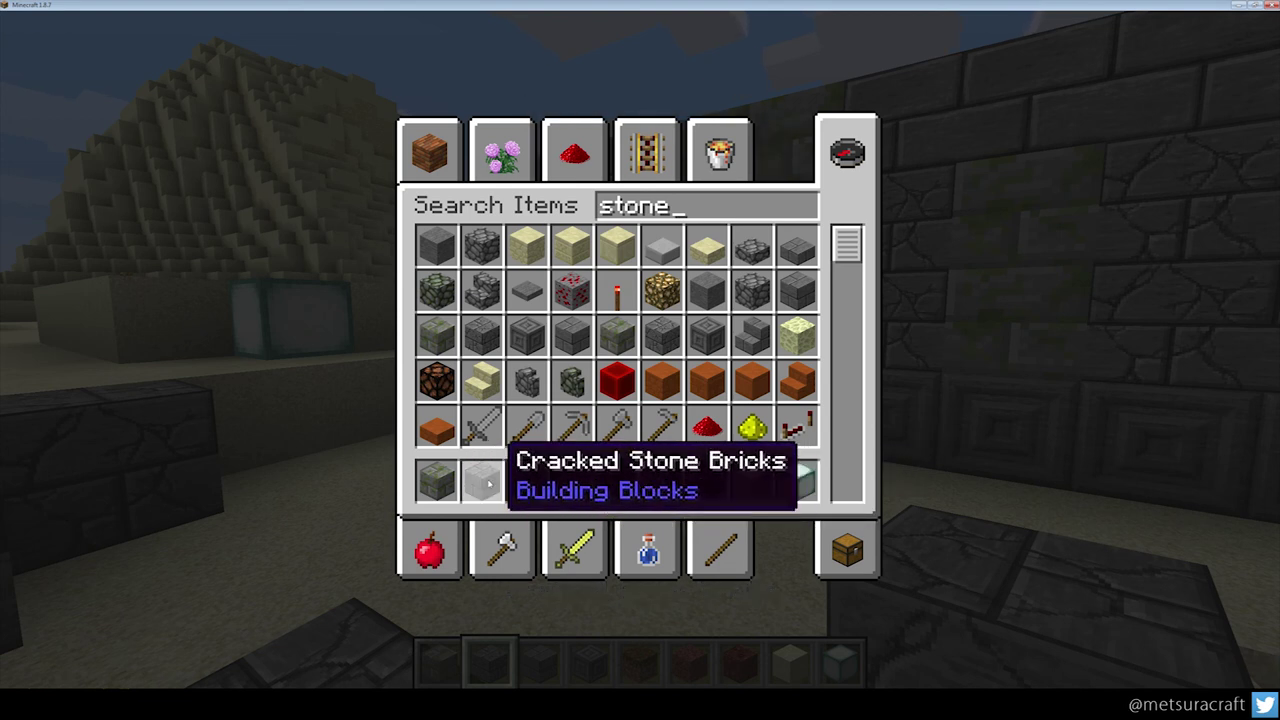
{"action": "key", "text": "e"}
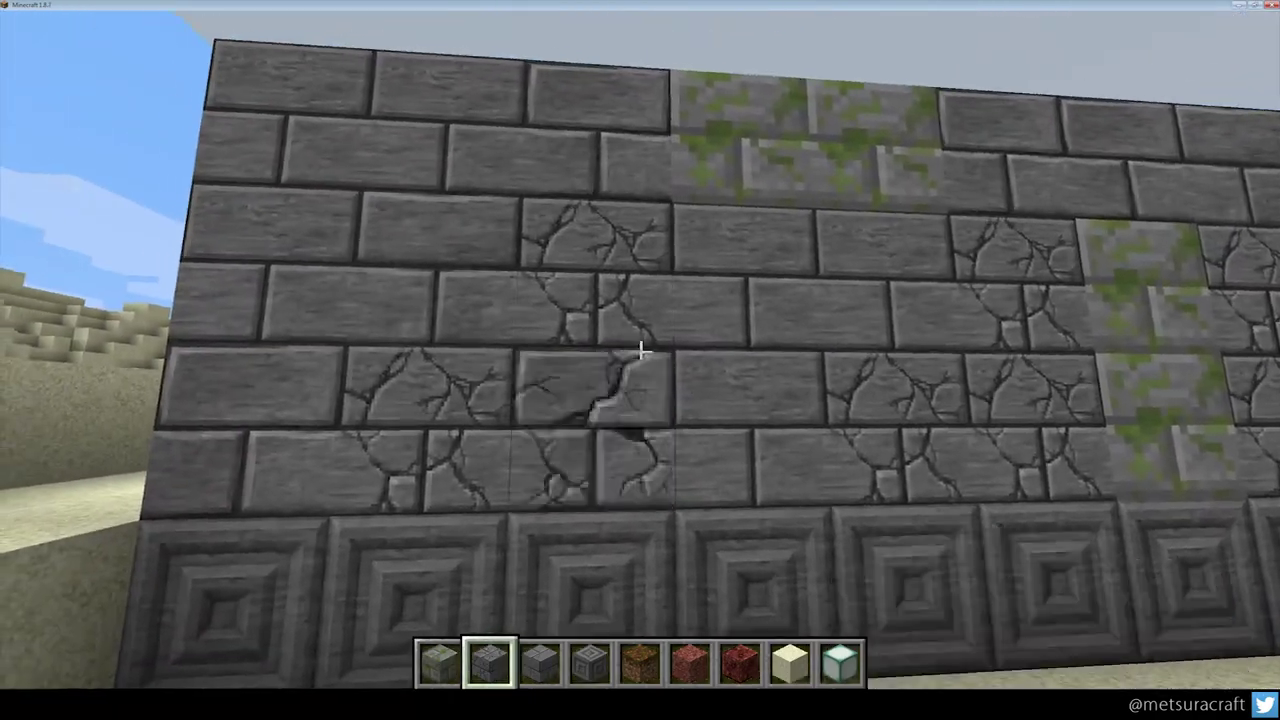
- Replace the old cracked blocks across the wall with Cracked Stone Bricks
{"action": "left_click", "coordinate": [640, 352]}
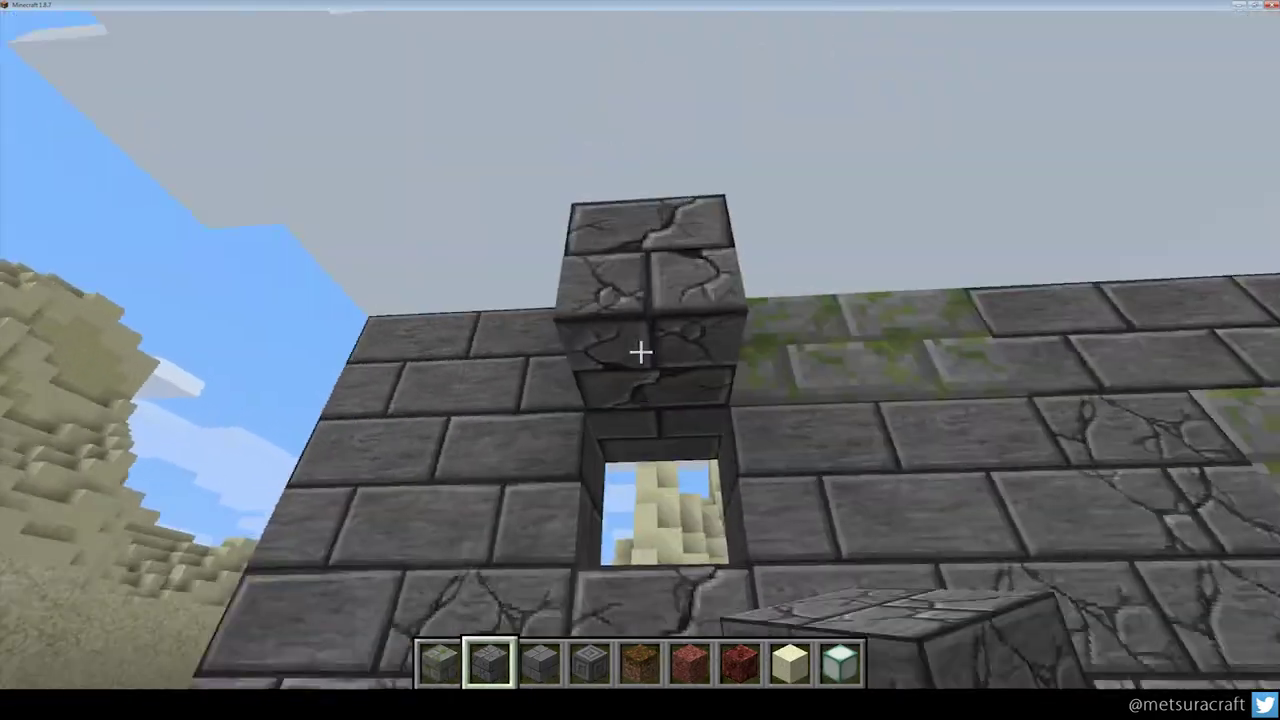
{"action": "left_click", "coordinate": [640, 352]}
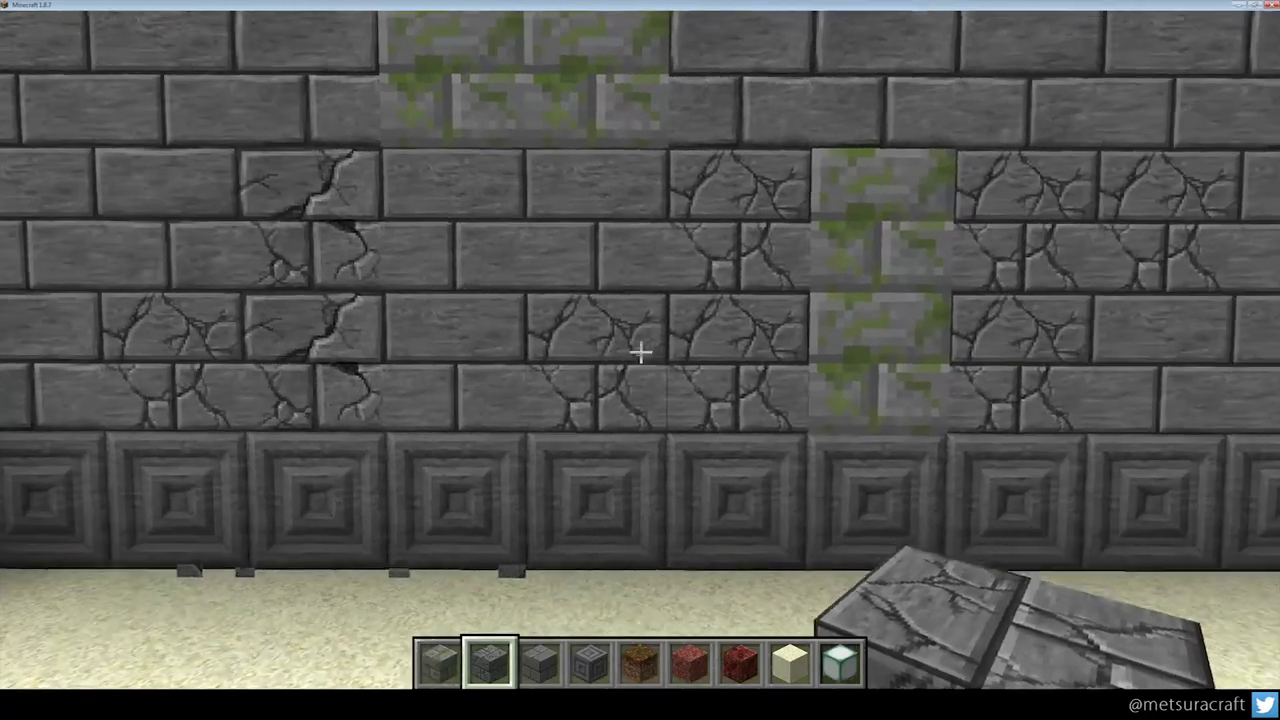
{"action": "left_click", "coordinate": [640, 352]}
{"action": "left_click", "coordinate": [640, 352]}
{"action": "left_click", "coordinate": [640, 352]}
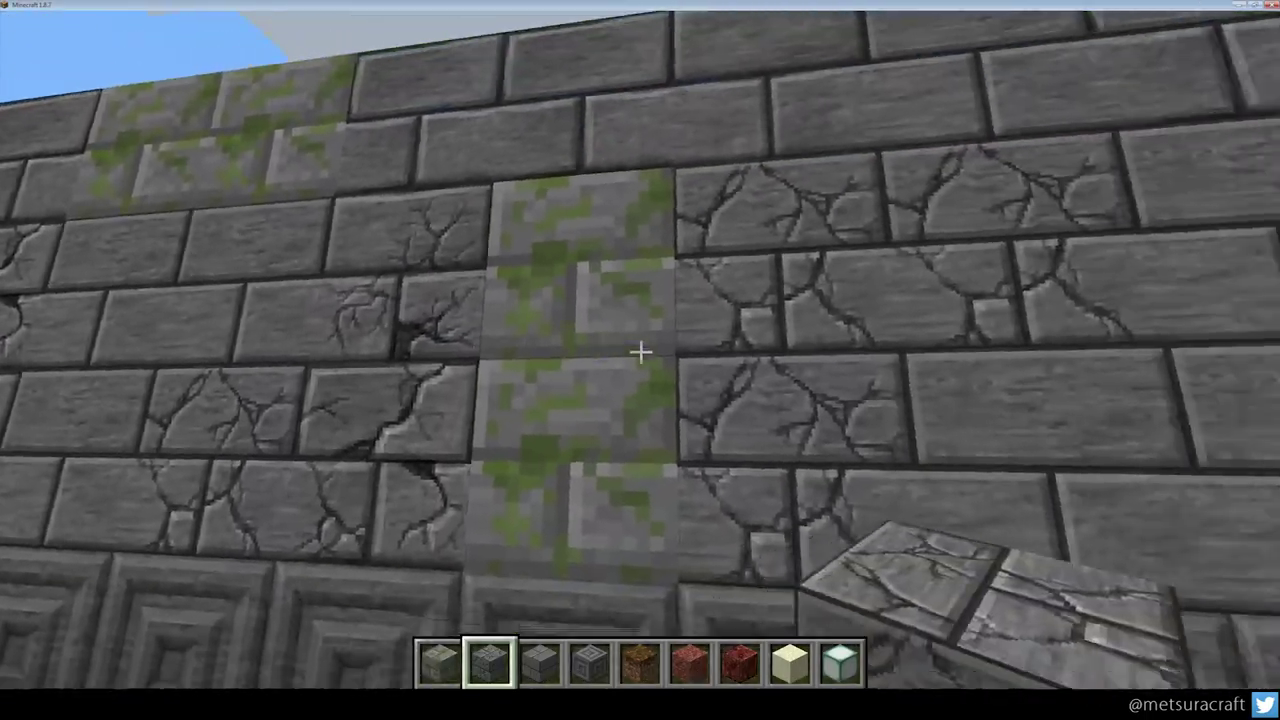
{"action": "left_click", "coordinate": [640, 352]}
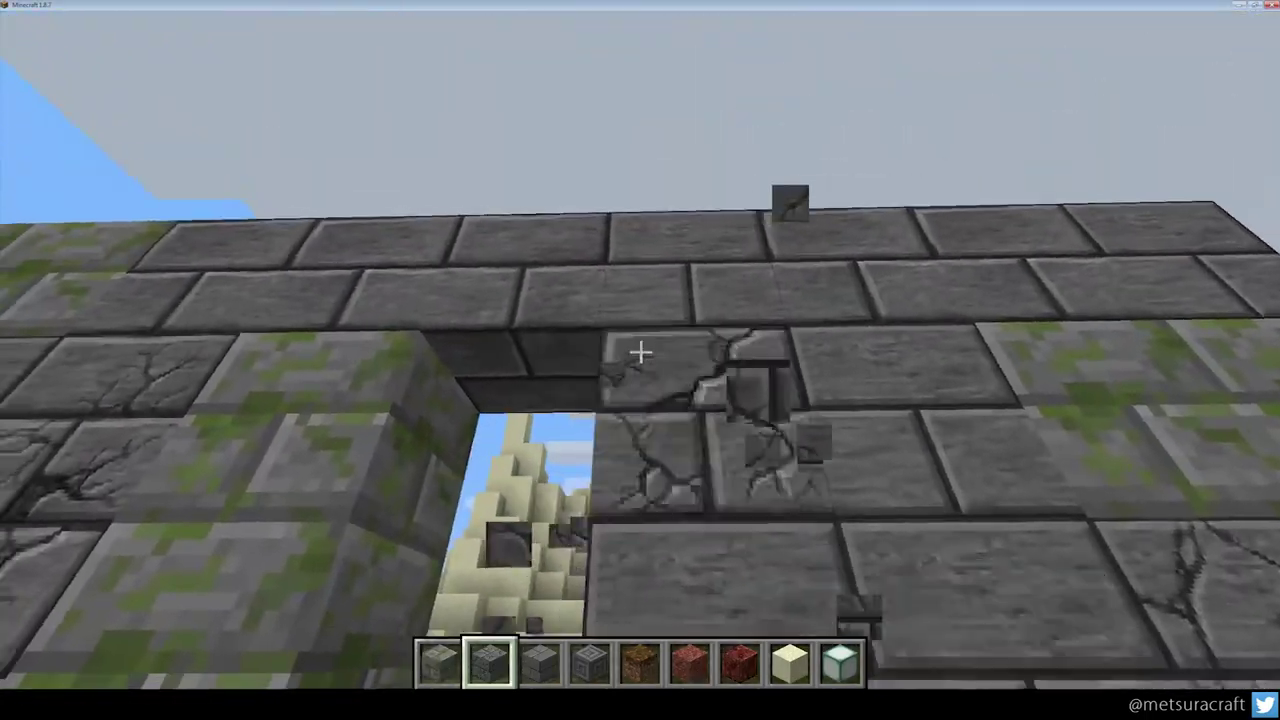
{"action": "right_click", "coordinate": [640, 352]}
{"action": "right_click", "coordinate": [640, 352]}
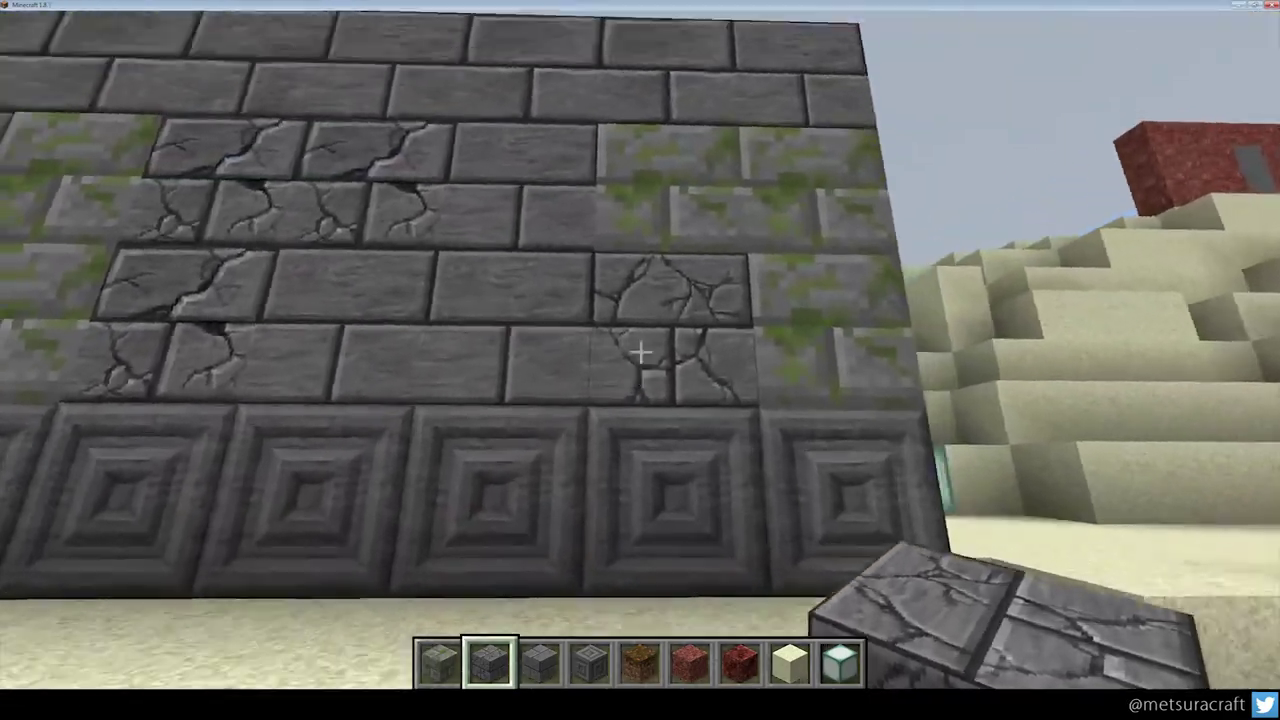
{"action": "left_click", "coordinate": [640, 352]}
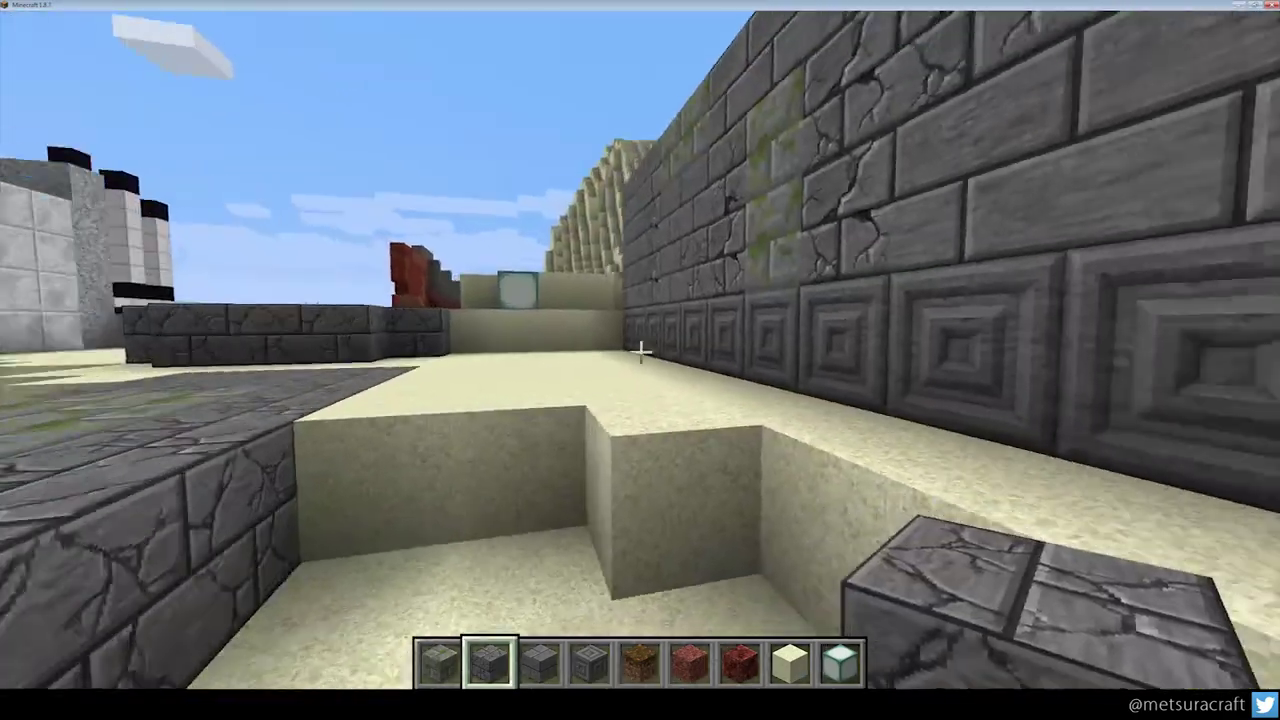
- Break the old cracked brick blocks of the low raised structure in the sand opposite the stone brick wall
{"action": "key", "text": "s"}
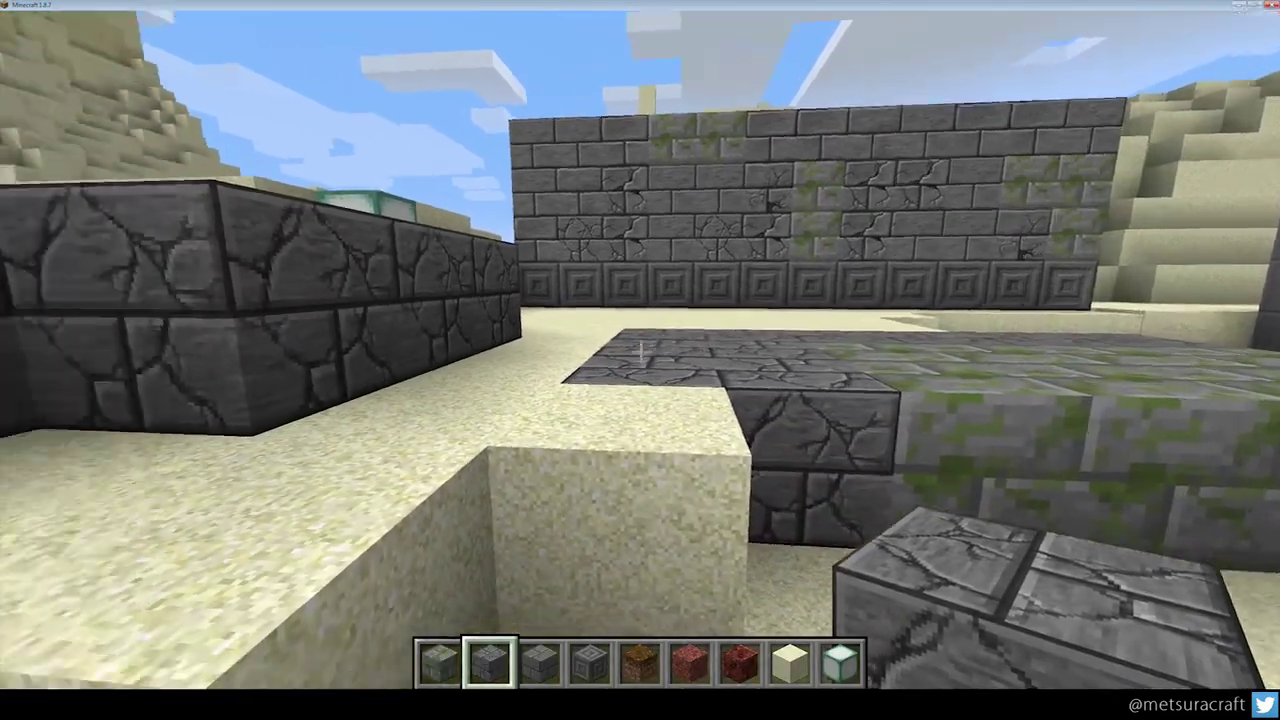
{"action": "key", "text": "w"}
{"action": "key", "text": "space"}
{"action": "left_click", "coordinate": [640, 352]}
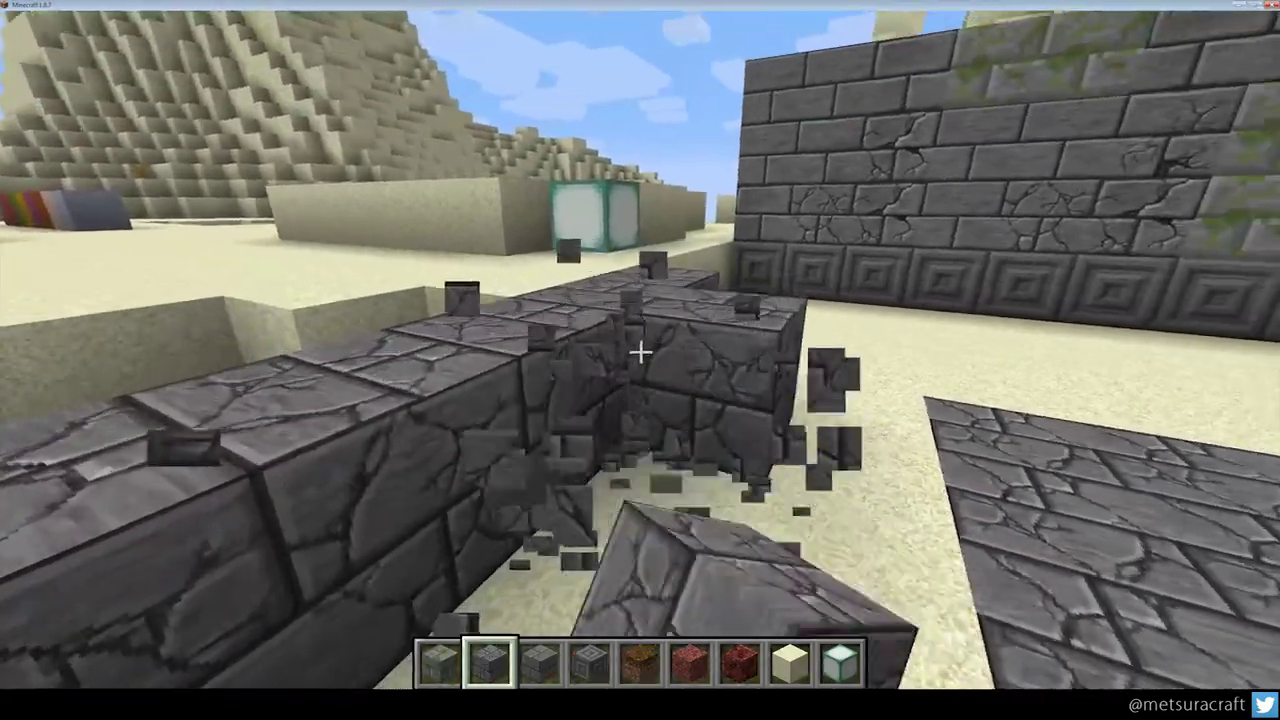
{"action": "left_click", "coordinate": [640, 352]}
{"action": "left_click", "coordinate": [640, 352]}
{"action": "left_click", "coordinate": [640, 352]}
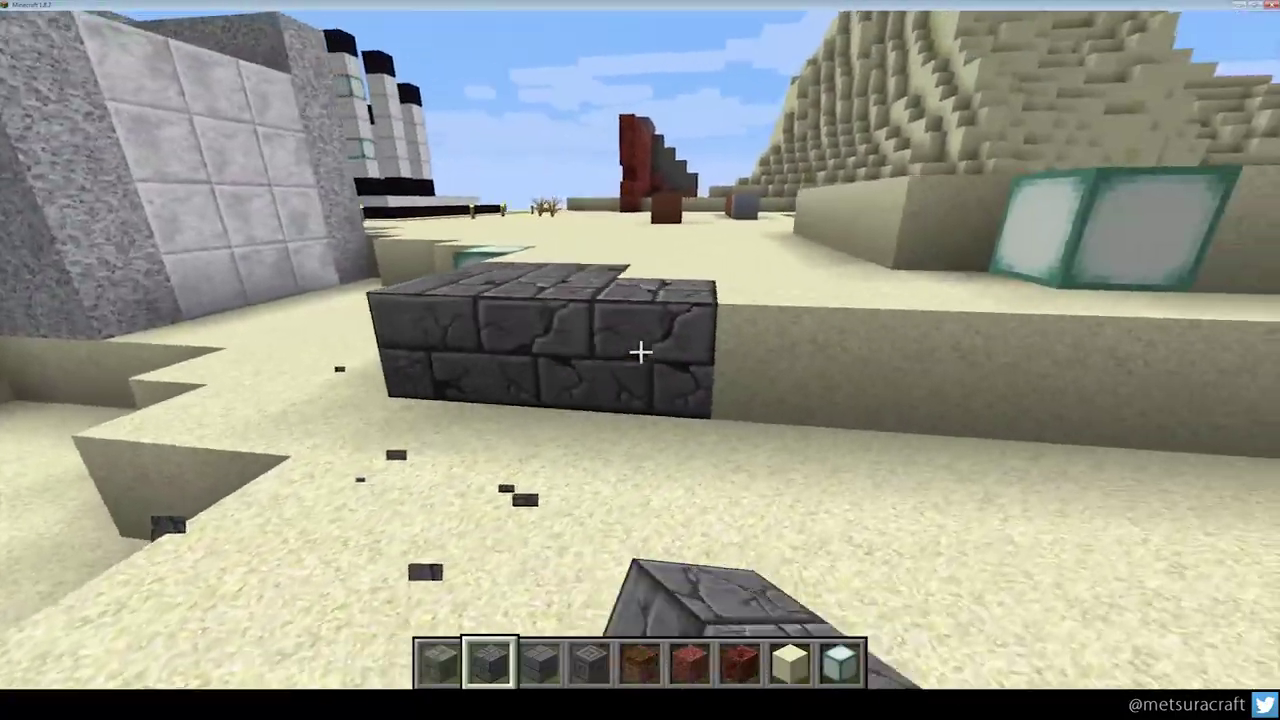
- Place new Cracked Stone Bricks in adjoining rows to build a platform on the cleared sand, and break the surplus blocks
{"action": "right_click", "coordinate": [640, 352]}
{"action": "right_click", "coordinate": [640, 352]}
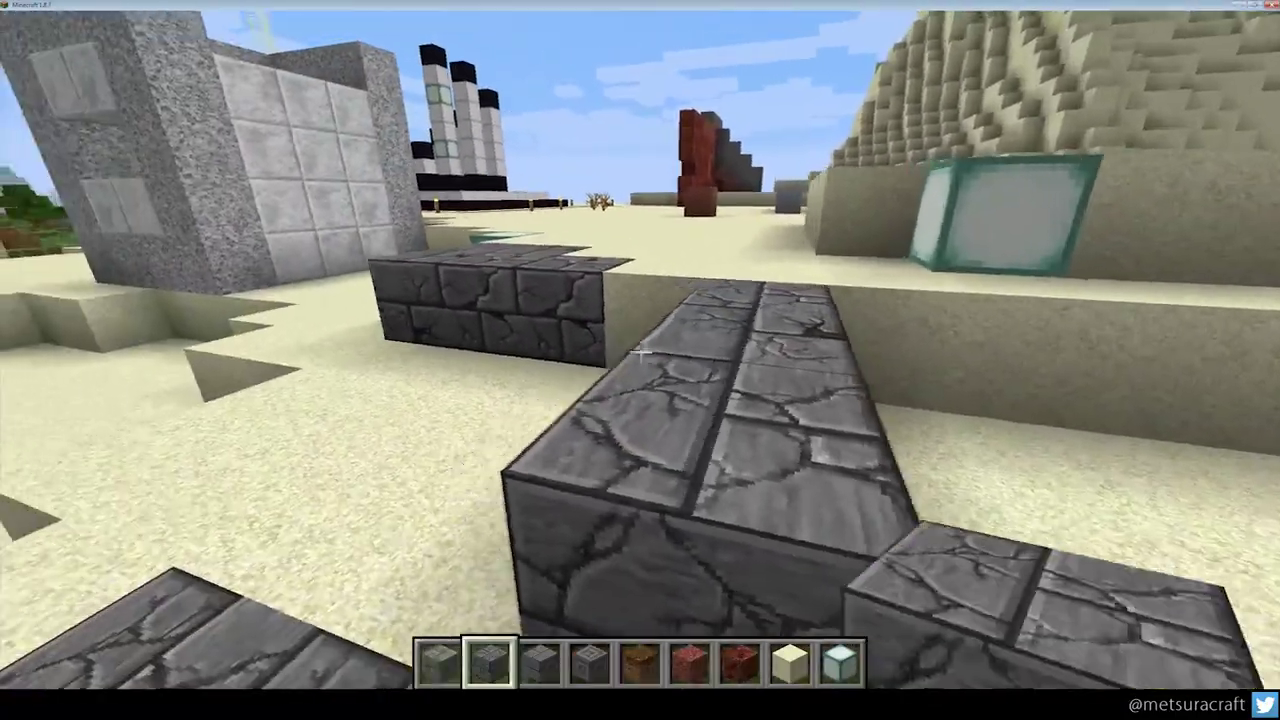
{"action": "right_click", "coordinate": [640, 352]}
{"action": "right_click", "coordinate": [640, 352]}
{"action": "right_click", "coordinate": [640, 352]}
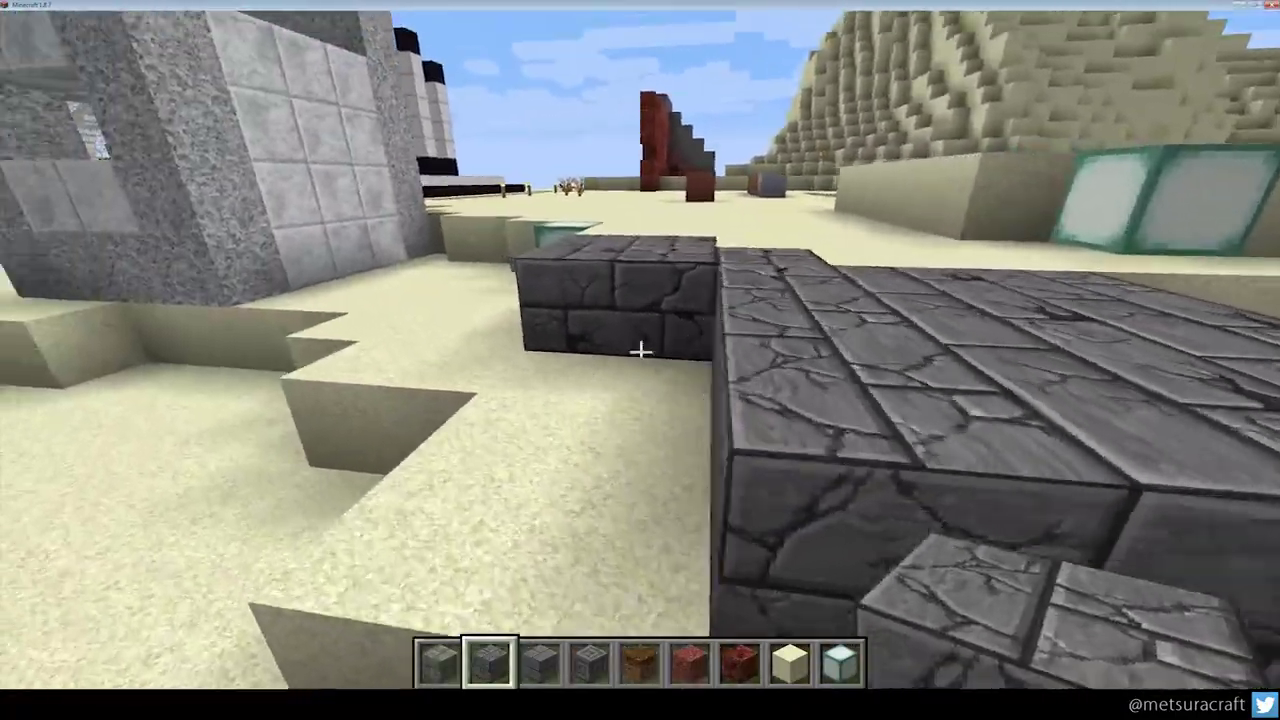
{"action": "right_click", "coordinate": [640, 352]}
{"action": "right_click", "coordinate": [640, 352]}
{"action": "left_click", "coordinate": [640, 352]}
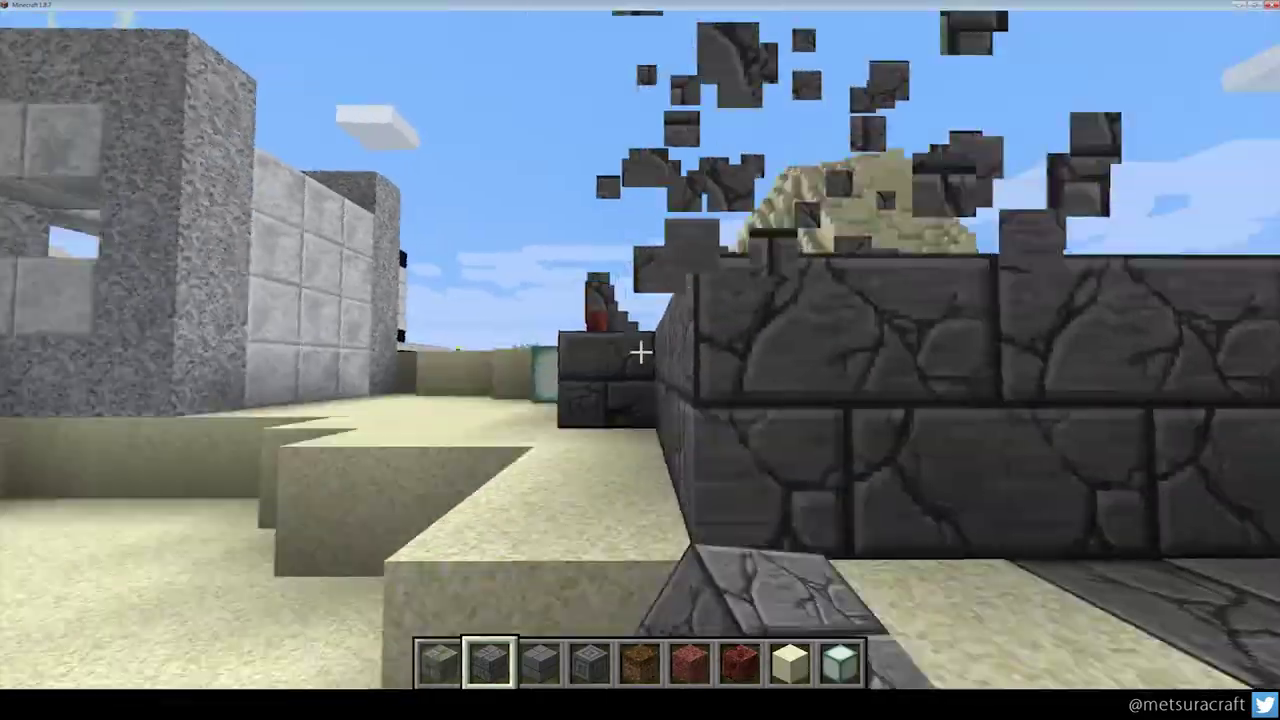
- Examine the cracked brick platform from above and the cracked variants in the stone brick wall from the front
{"action": "key", "text": "space"}
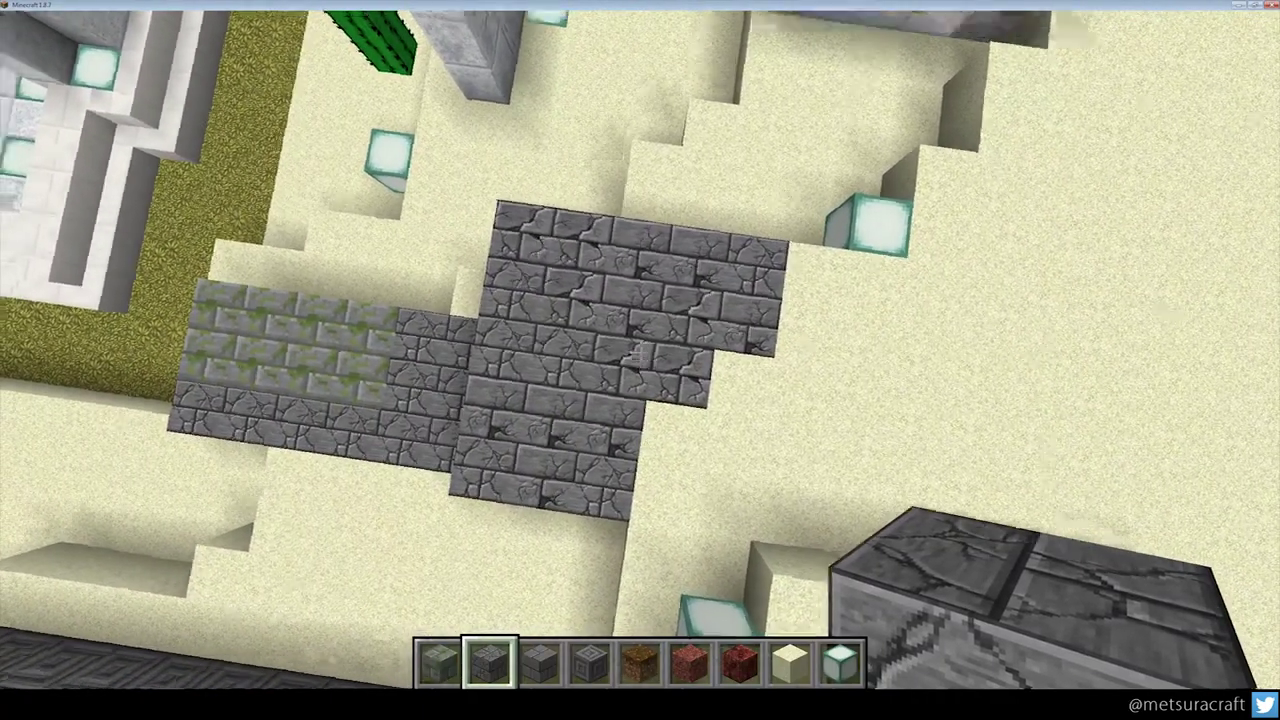
{"action": "key", "text": "w"}
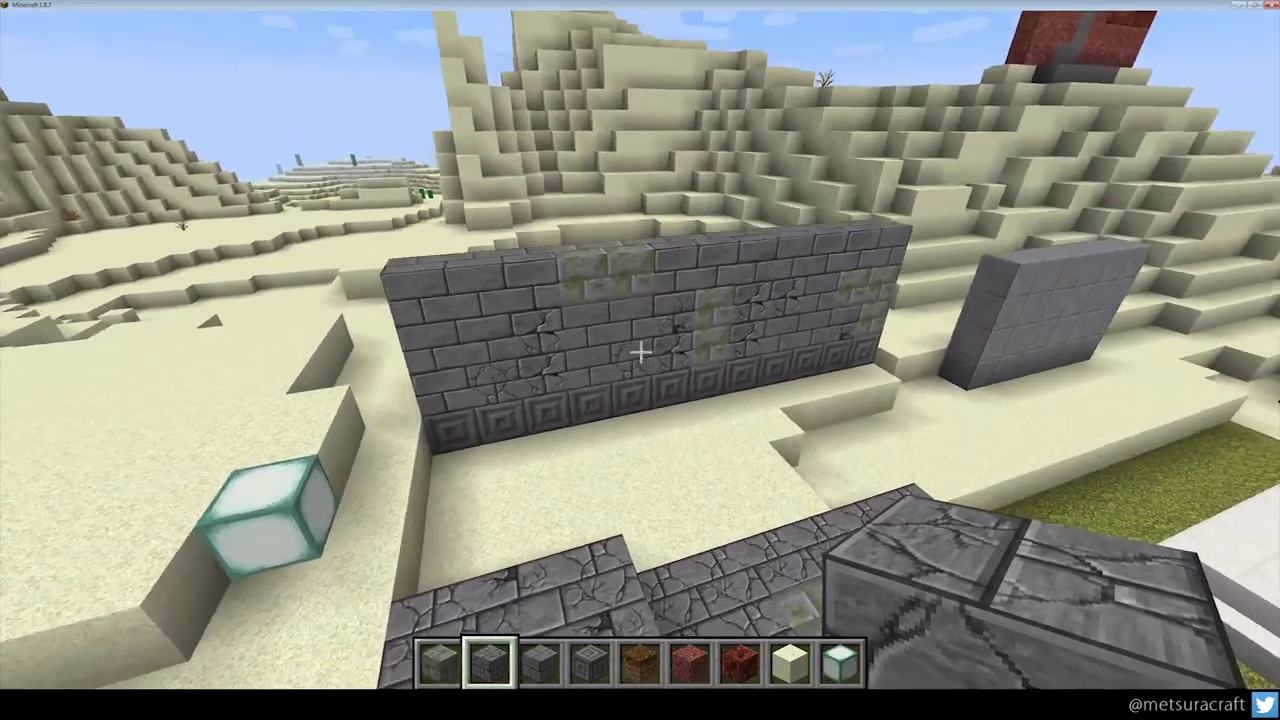
{"action": "key", "text": "w"}
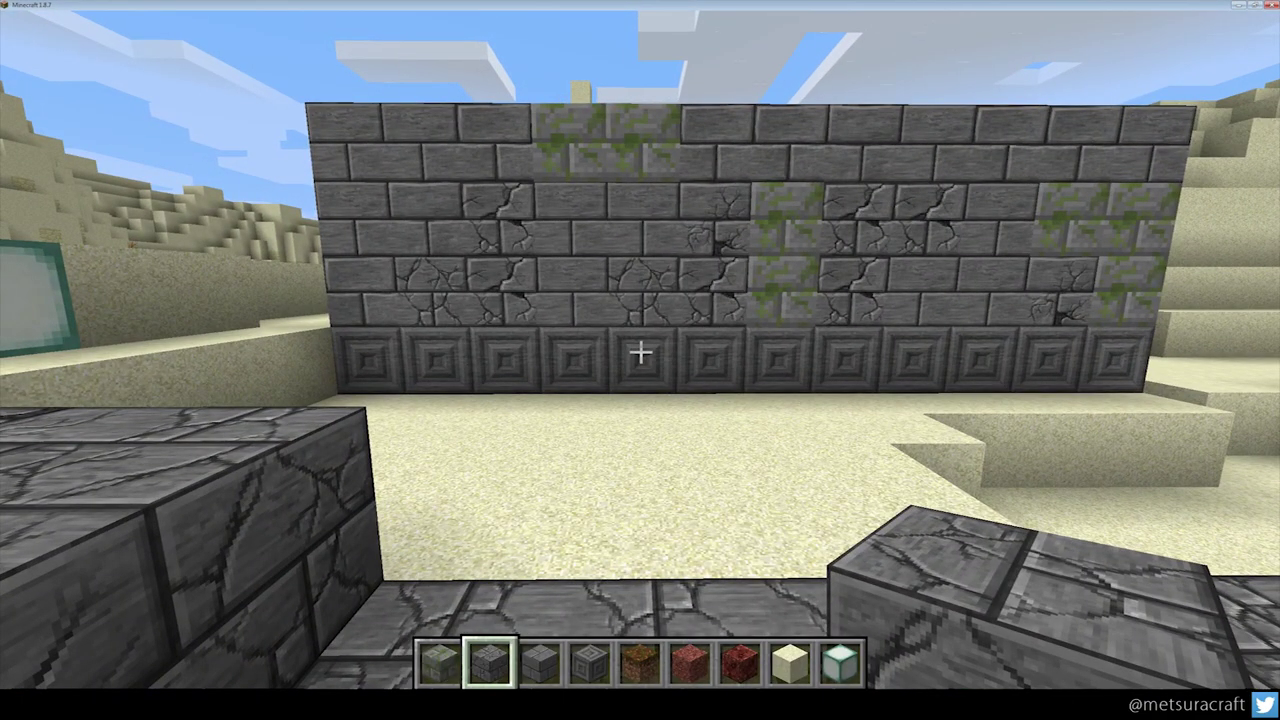
{"action": "key", "text": "w"}
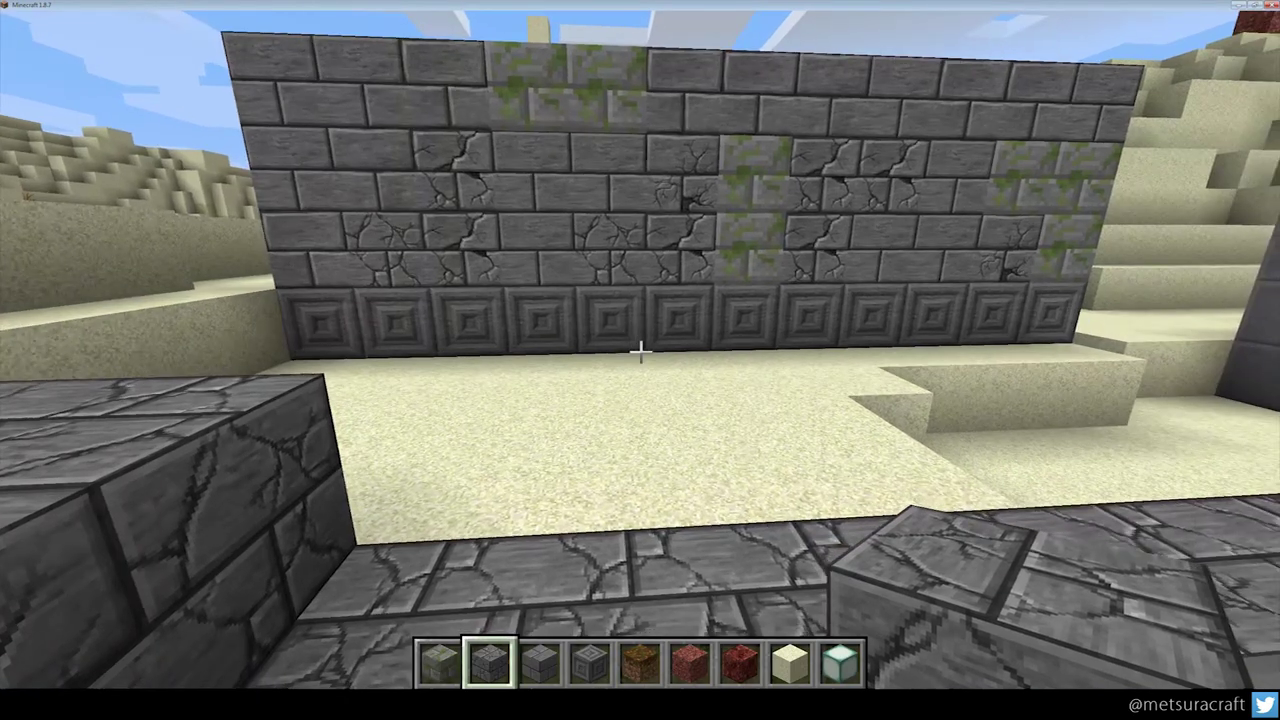